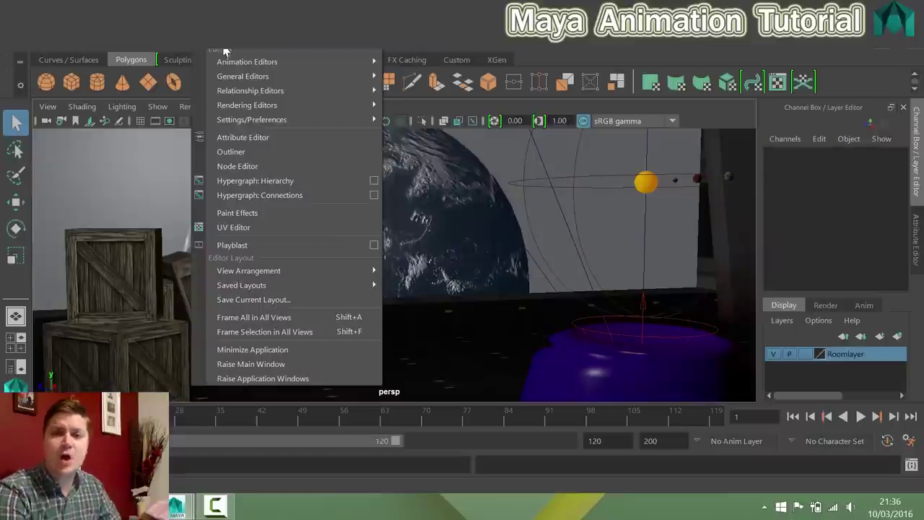
mouse_move(298, 124)
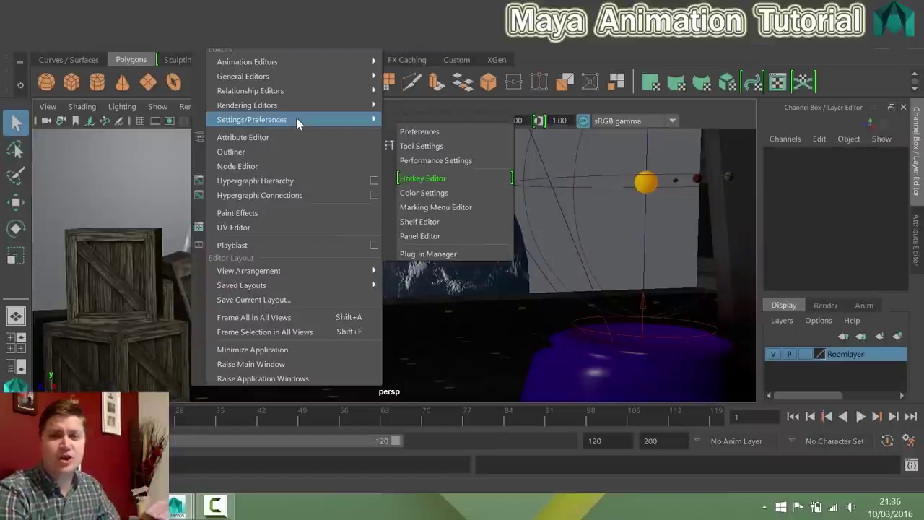
left_click(428, 135)
left_click_drag(464, 66, 433, 67)
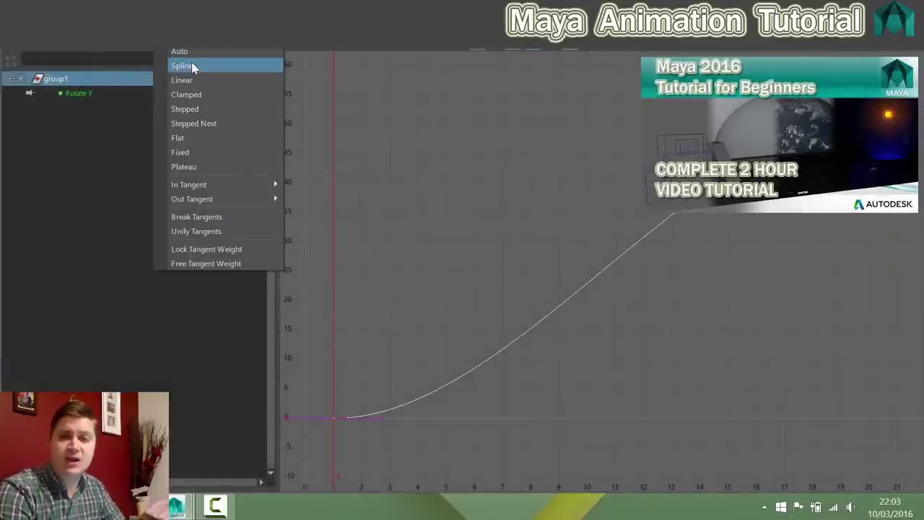
left_click(191, 66)
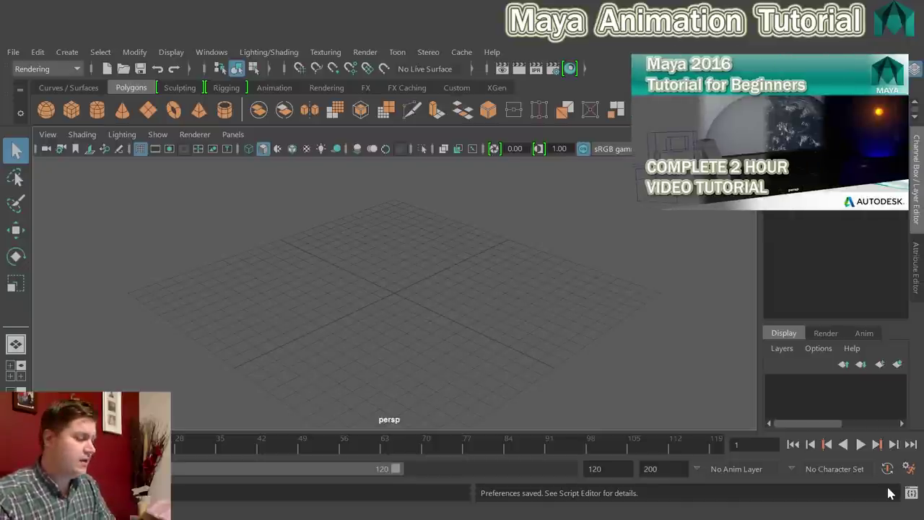
- Switch to Chrome and view the Animated Control Panel.zip download page on Google Drive
mouse_move(253, 518)
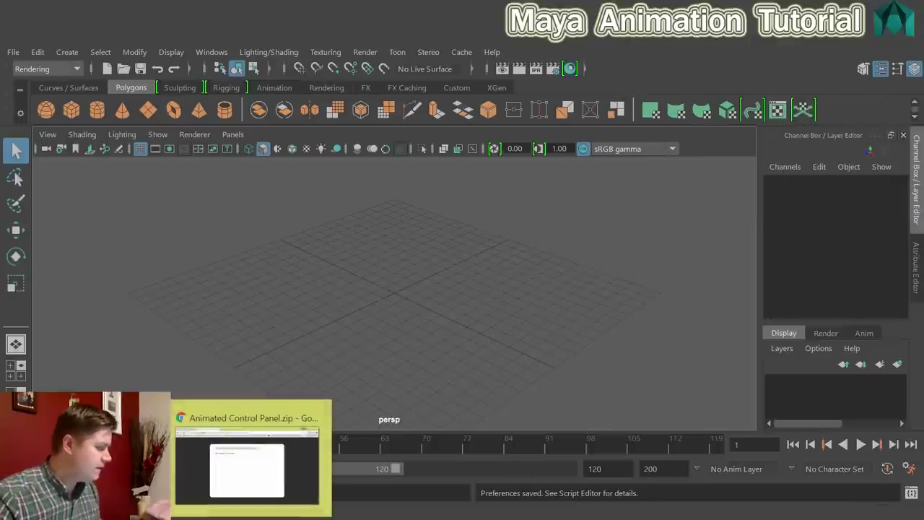
left_click(86, 455)
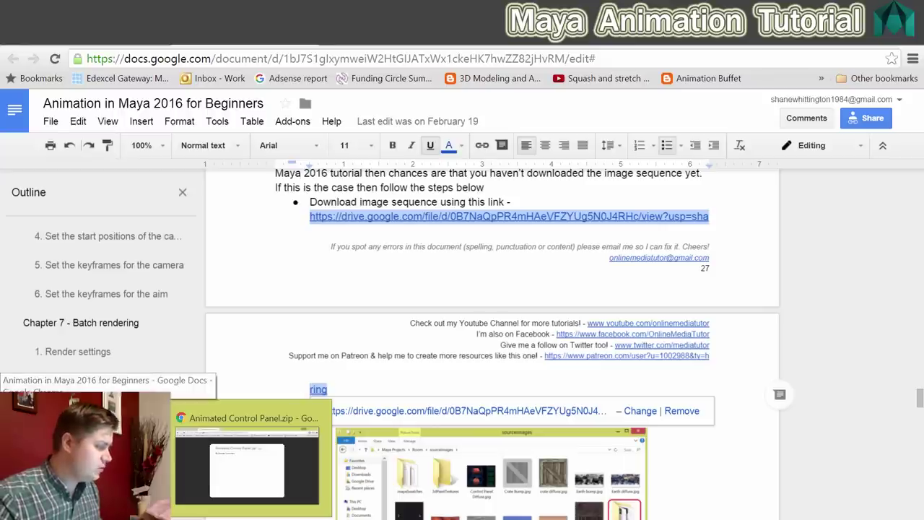
left_click(244, 468)
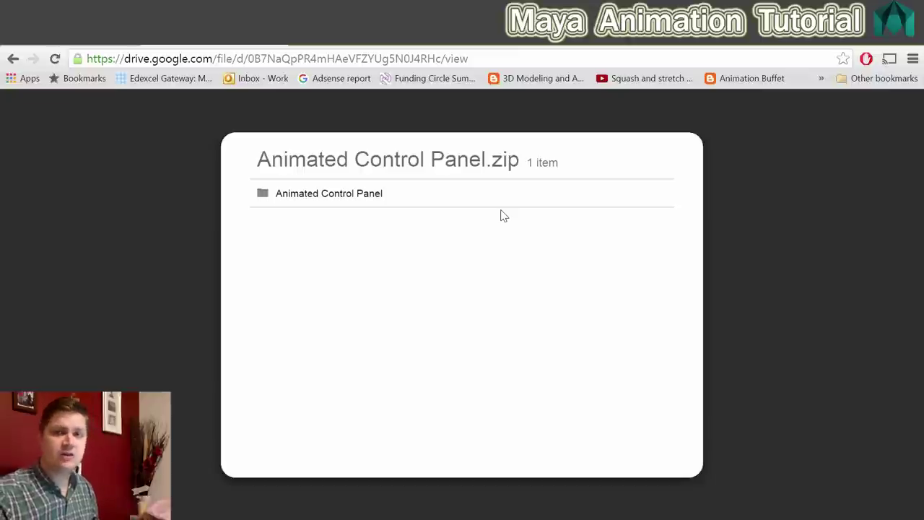
key("Right")
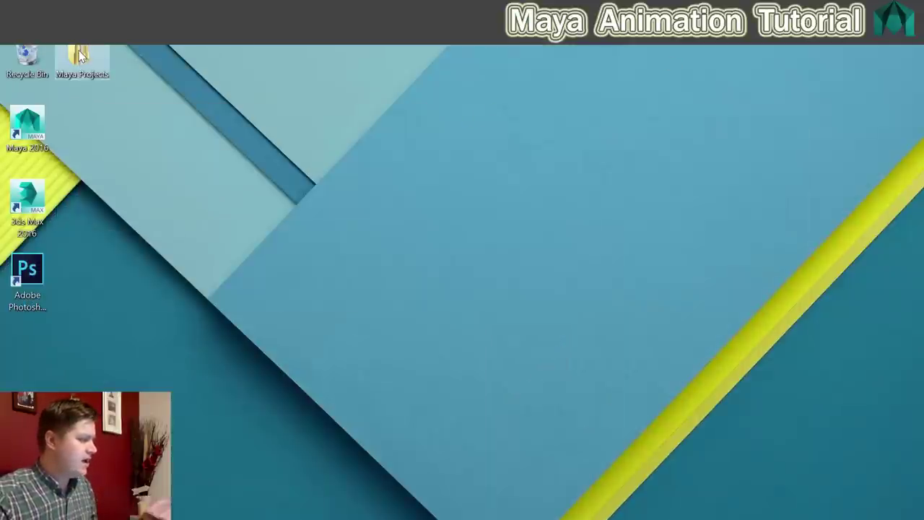
- Check the Animated Control Panel image sequence inside the sourceimages folder of Room Project for Animation, and close the folder window
double_click(81, 56)
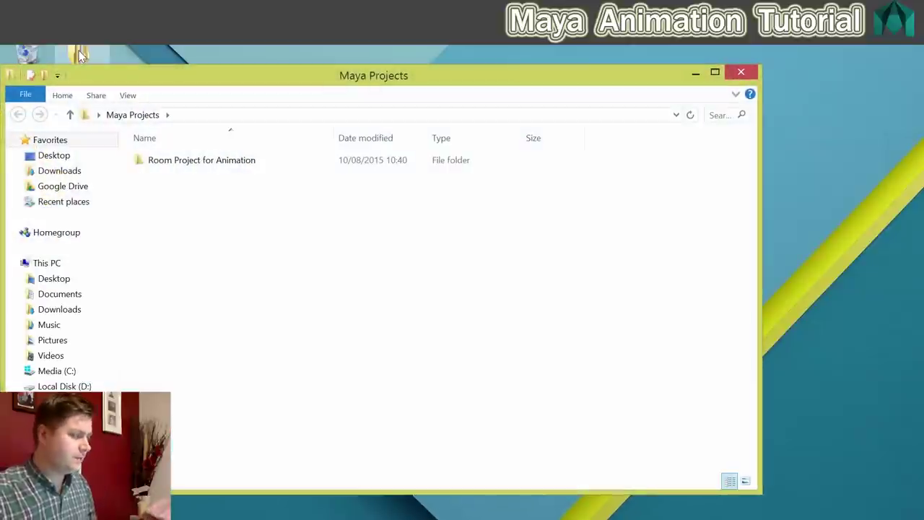
double_click(186, 161)
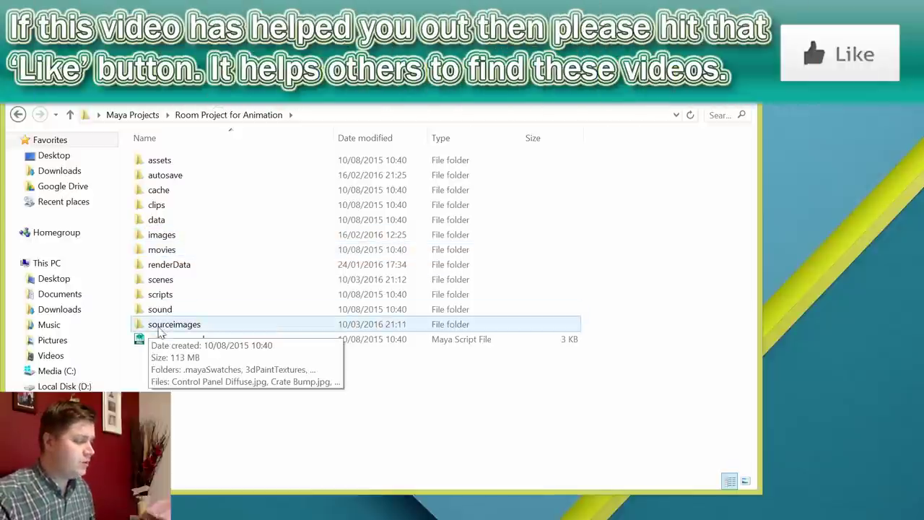
double_click(167, 328)
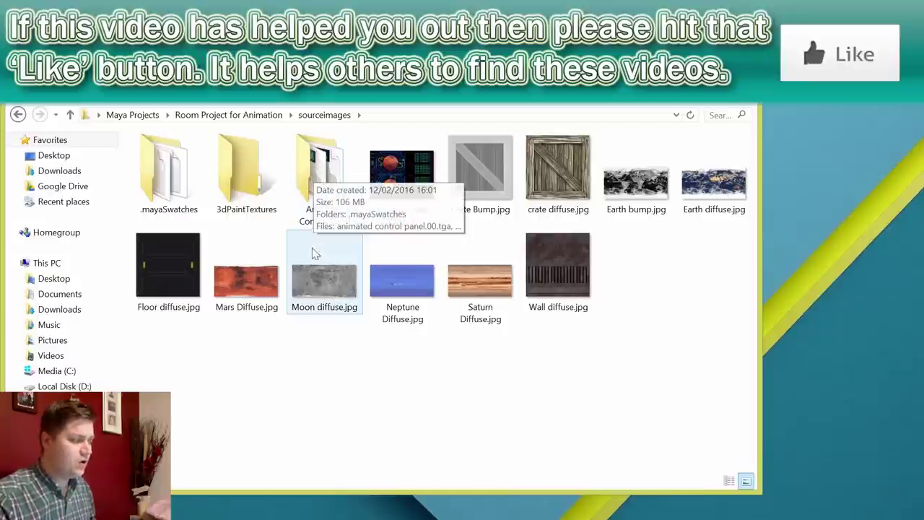
double_click(326, 216)
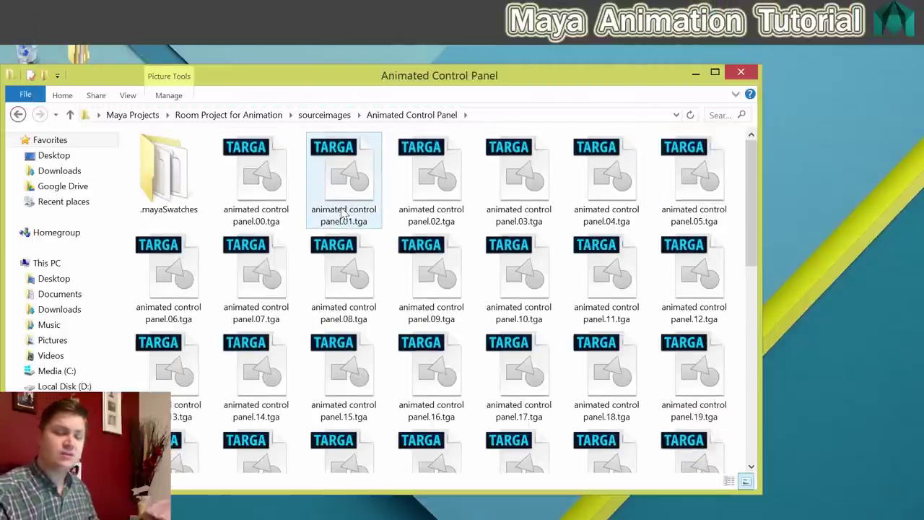
left_click(19, 115)
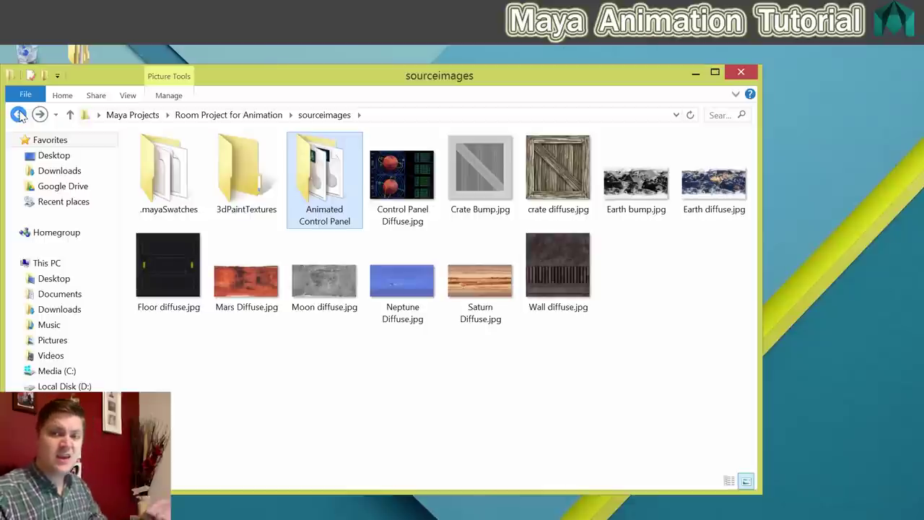
left_click(743, 72)
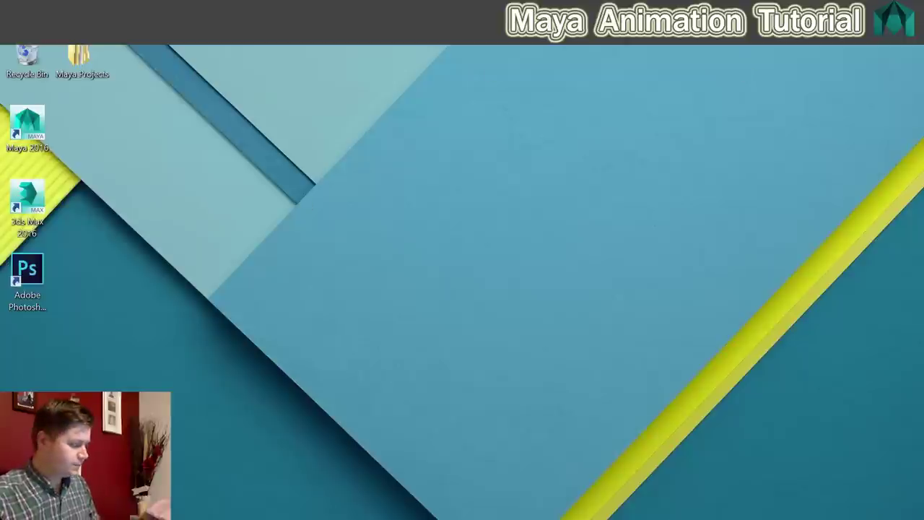
- Switch back to Maya and set the project to the Room Project for Animation folder in Maya Projects on the desktop
mouse_move(253, 519)
left_click(243, 446)
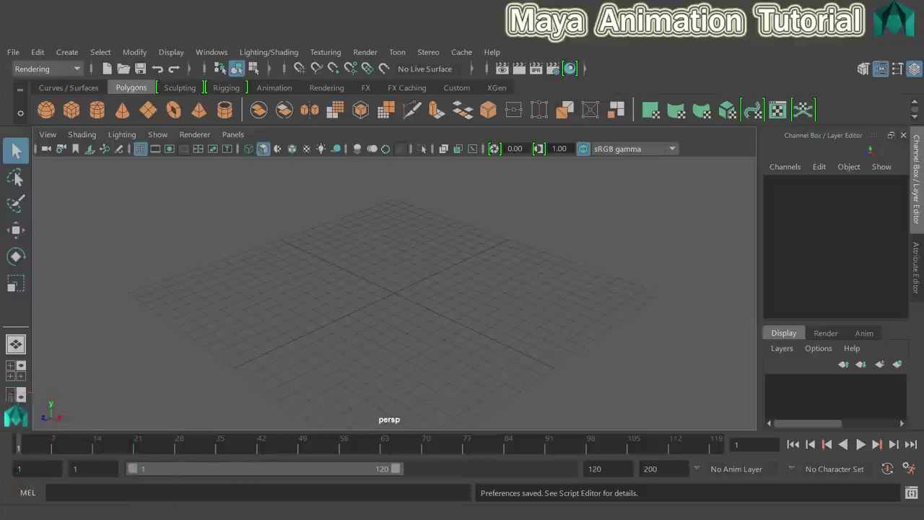
left_click(14, 52)
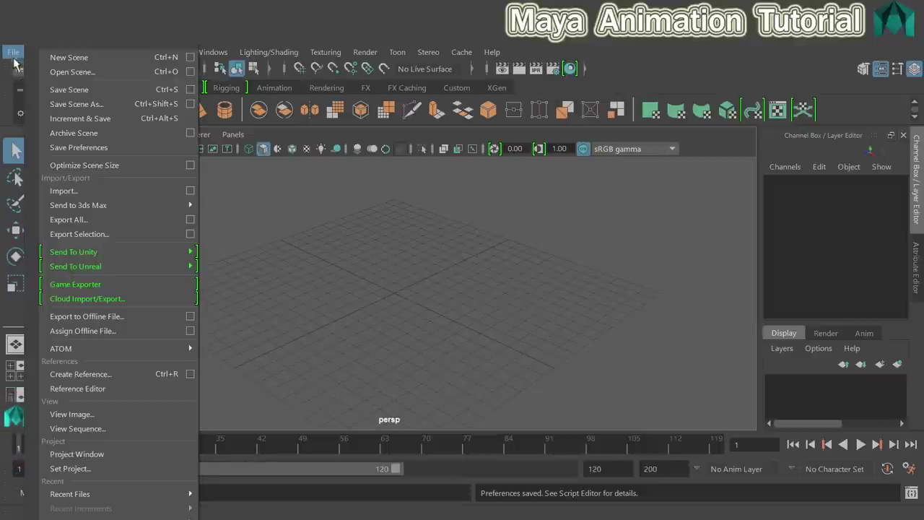
left_click(101, 469)
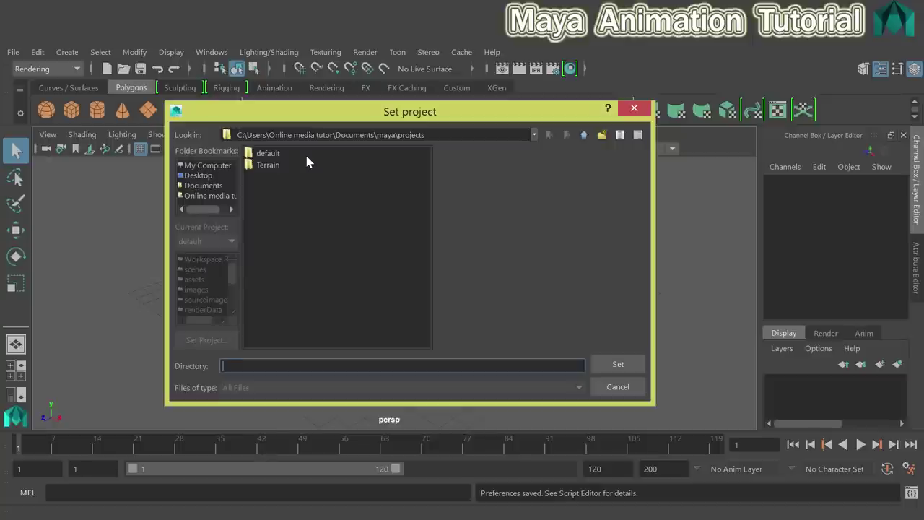
left_click(199, 177)
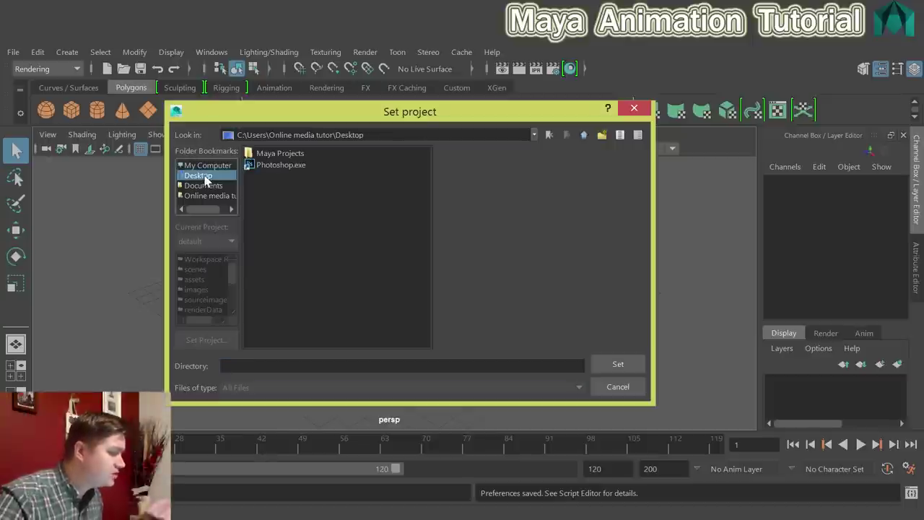
double_click(274, 154)
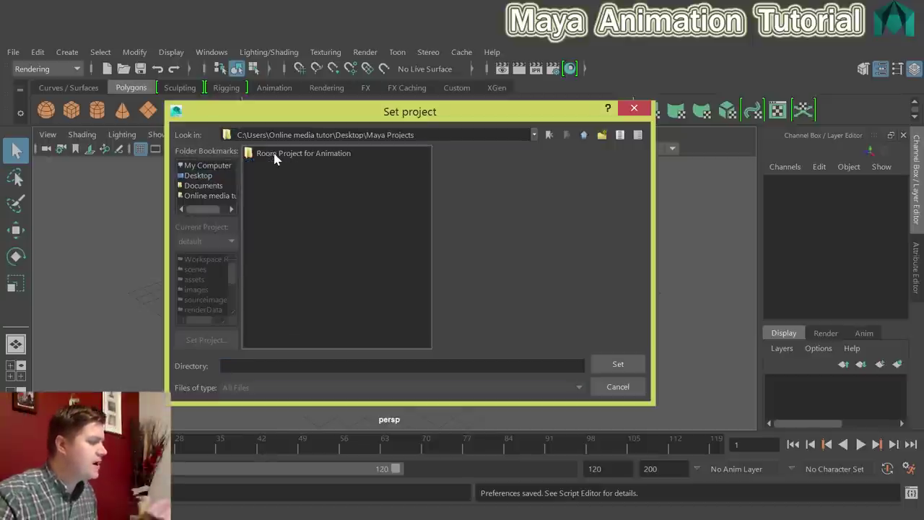
double_click(318, 154)
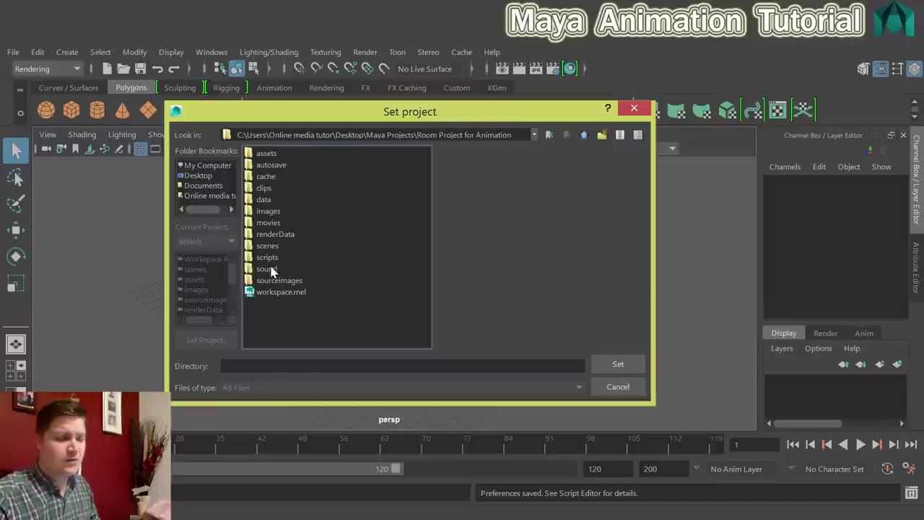
left_click(618, 367)
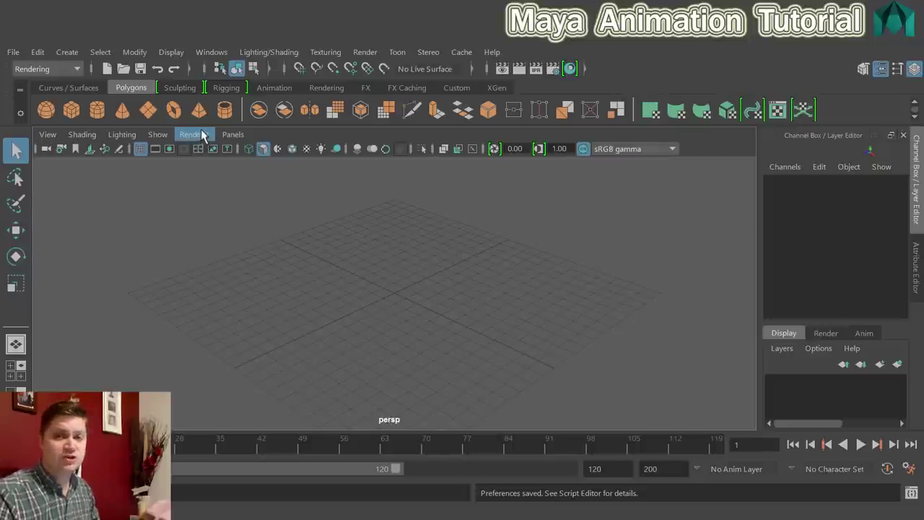
- Open the scene Room Complete.ma from the project's scenes folder without saving the untitled scene
left_click(13, 54)
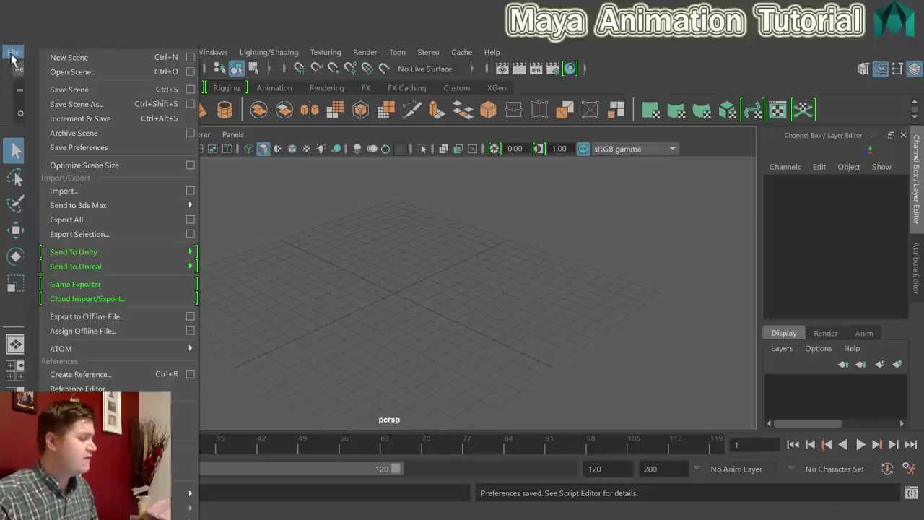
left_click(73, 72)
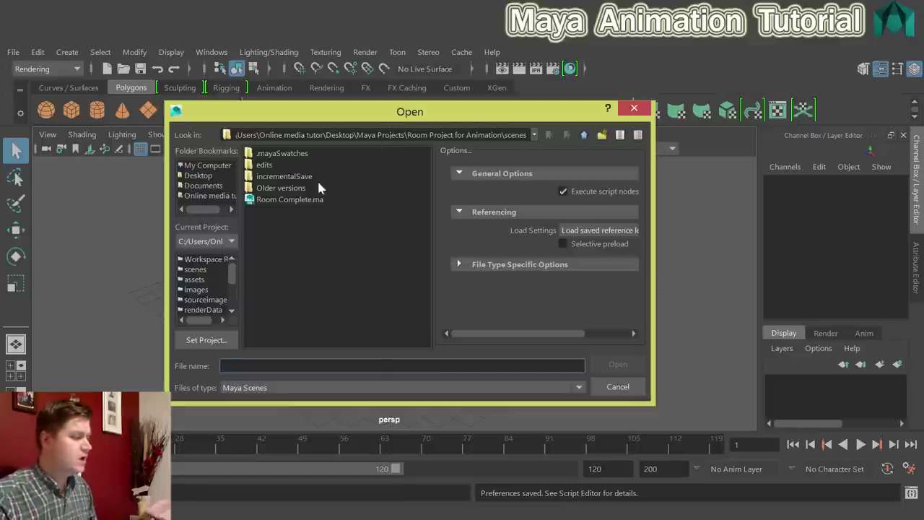
left_click(283, 200)
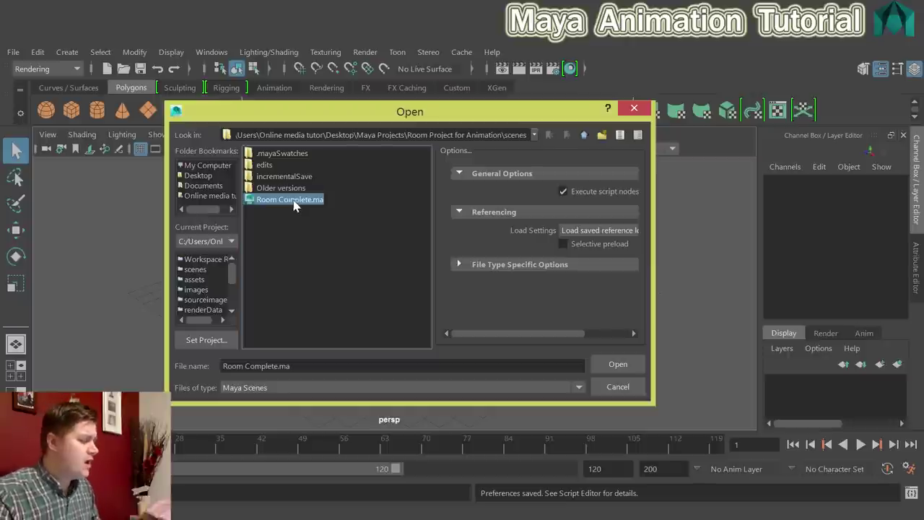
double_click(282, 200)
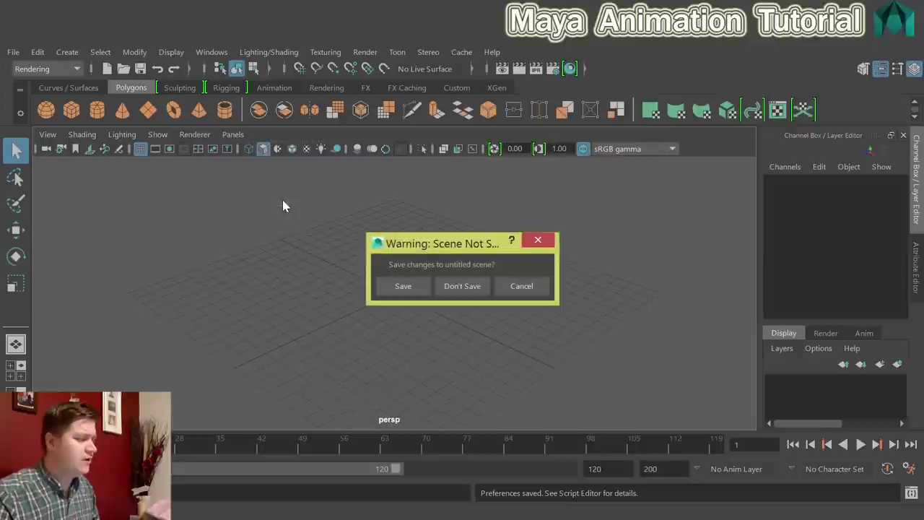
left_click(456, 285)
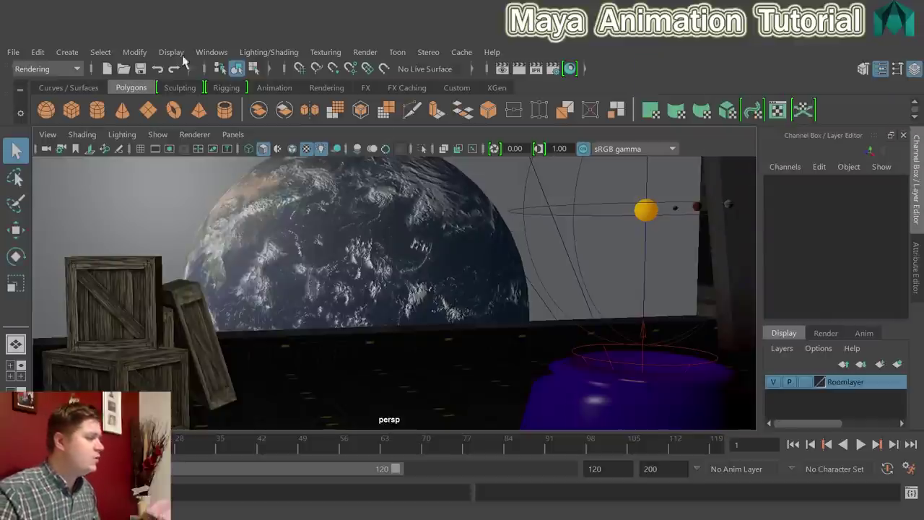
- Set the working time unit to Film (24 fps) in the general application preferences
left_click(211, 52)
mouse_move(297, 149)
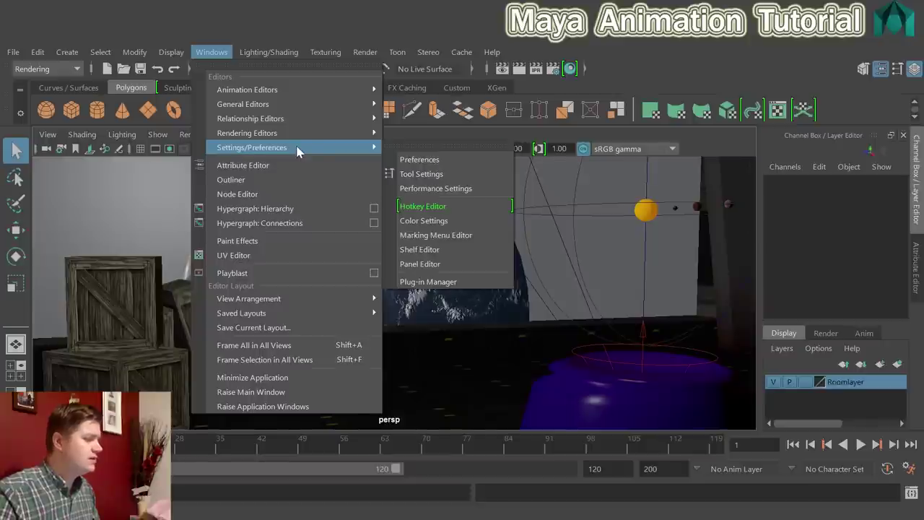
left_click(427, 162)
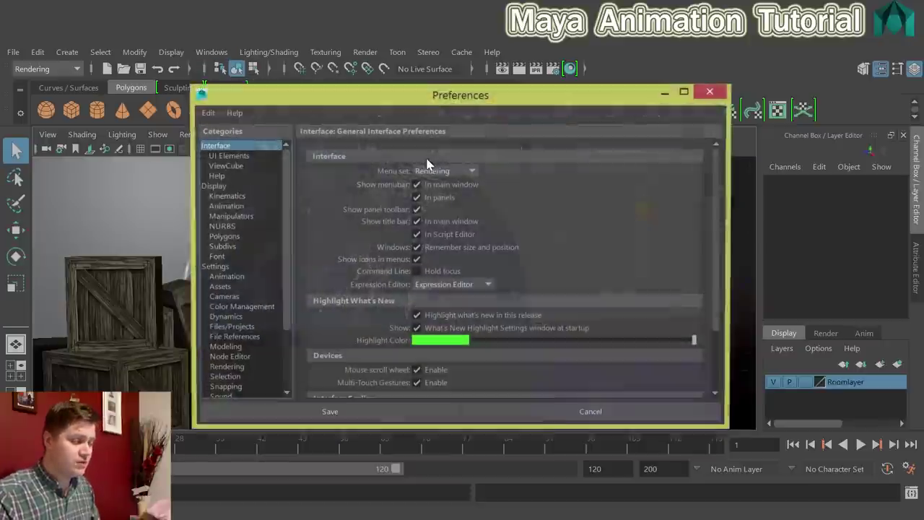
left_click_drag(462, 98, 435, 96)
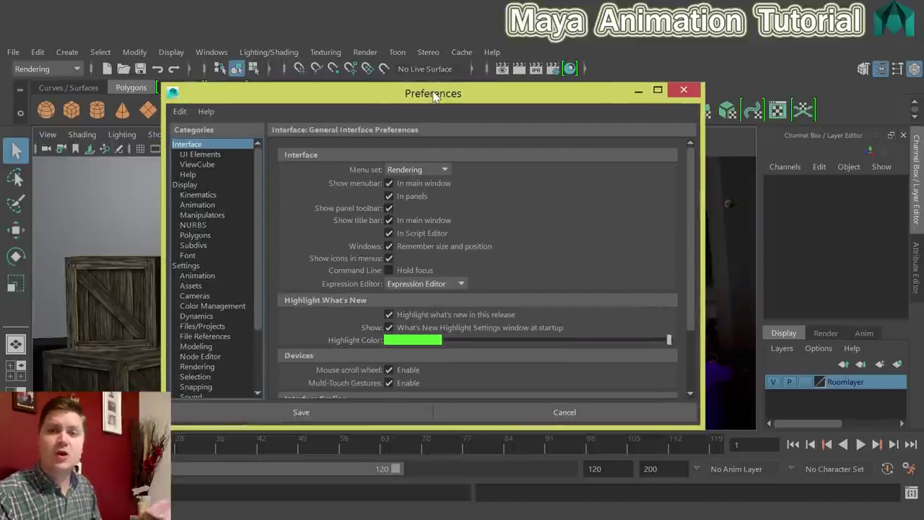
left_click(191, 266)
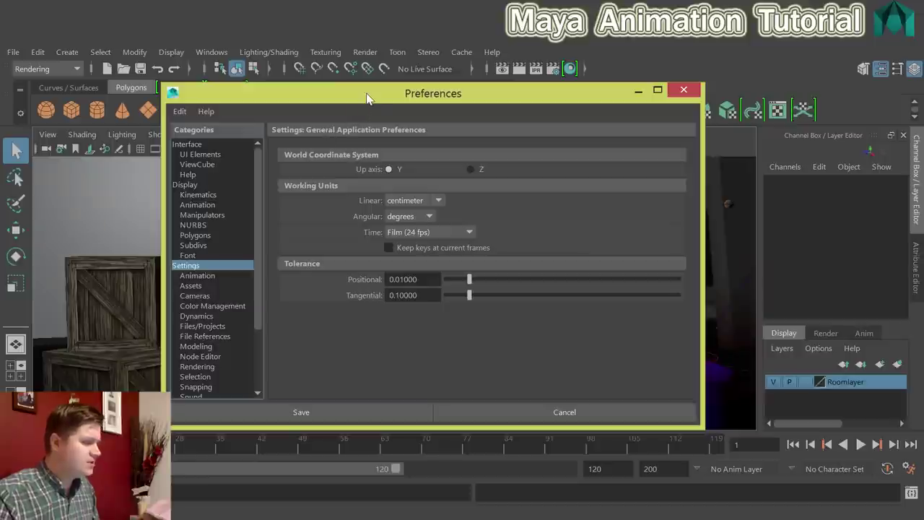
left_click_drag(372, 95, 337, 71)
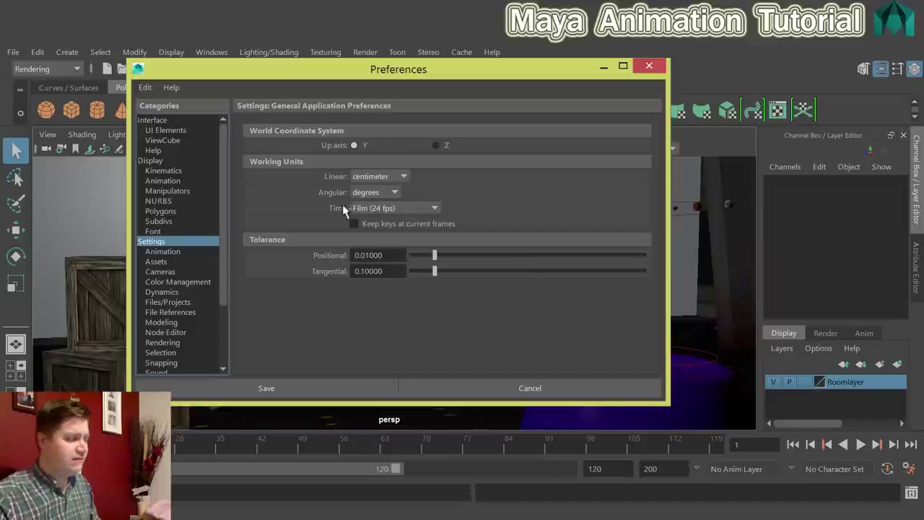
left_click(430, 209)
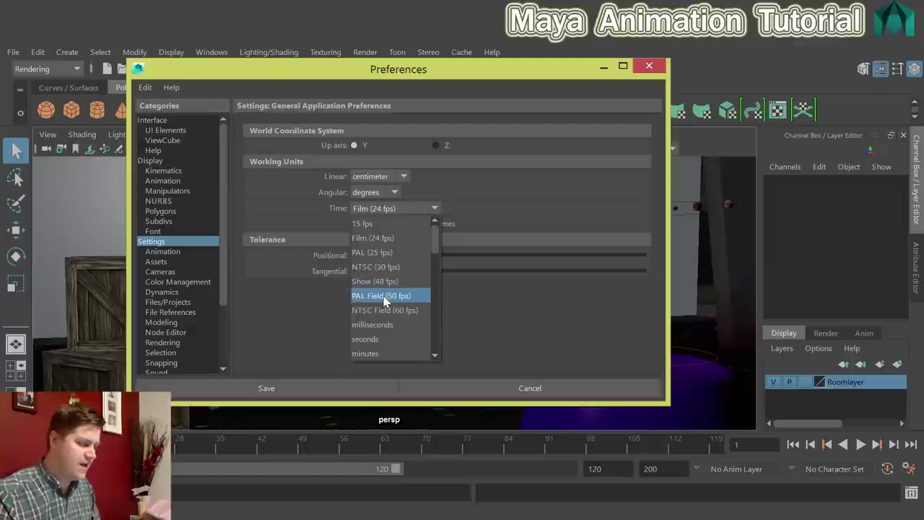
left_click(387, 239)
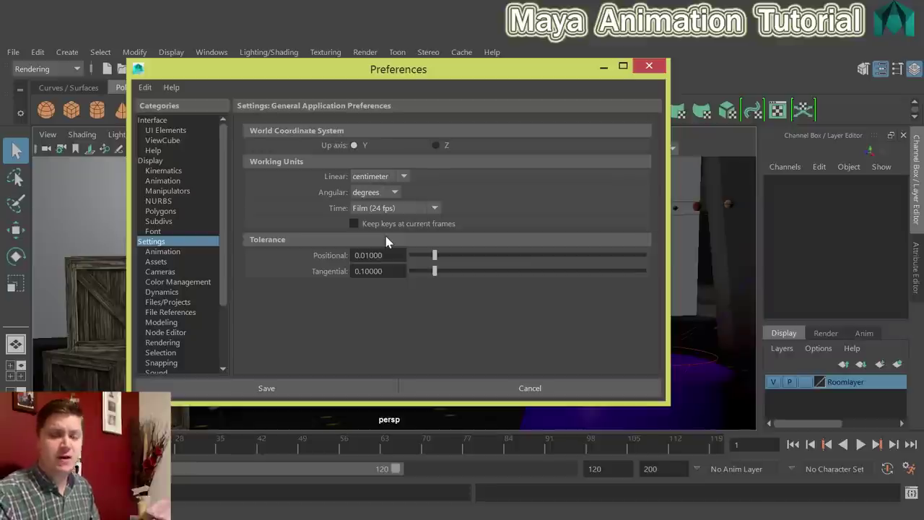
- Examine the default in tangent options in the Animation preferences, leaving the choice on Auto
left_click(154, 253)
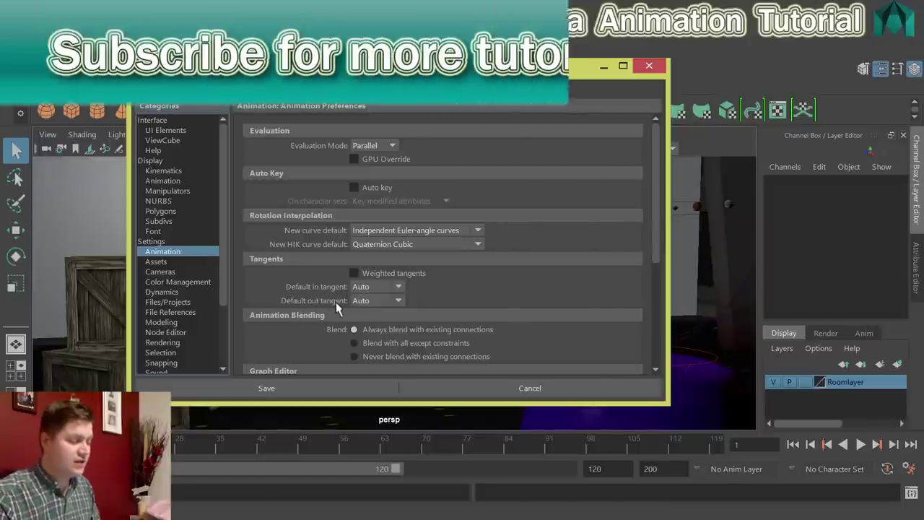
left_click(398, 287)
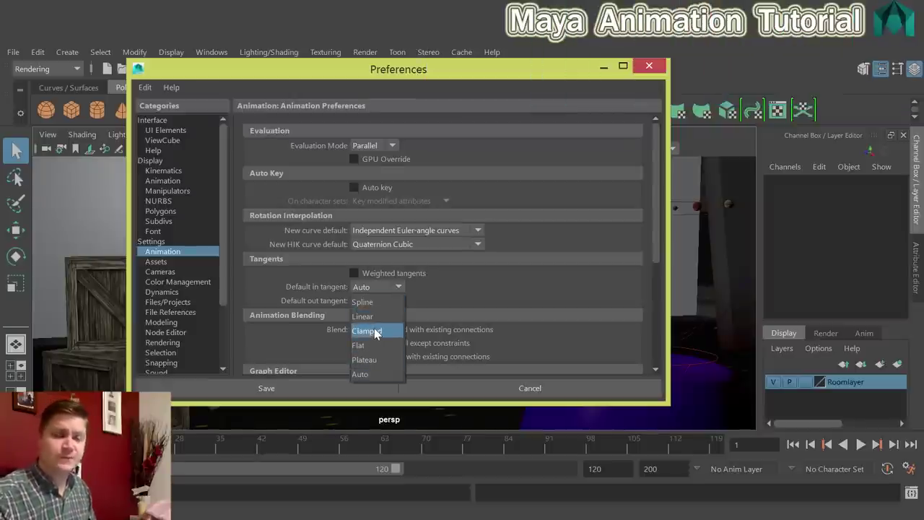
left_click(393, 288)
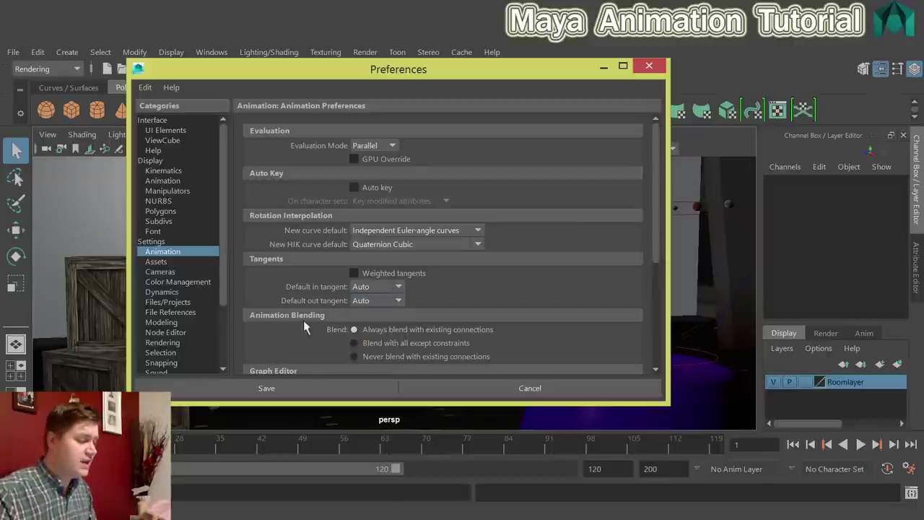
- Save the preferences and open the Outliner, enlarging it to list all the scene's objects
left_click(292, 389)
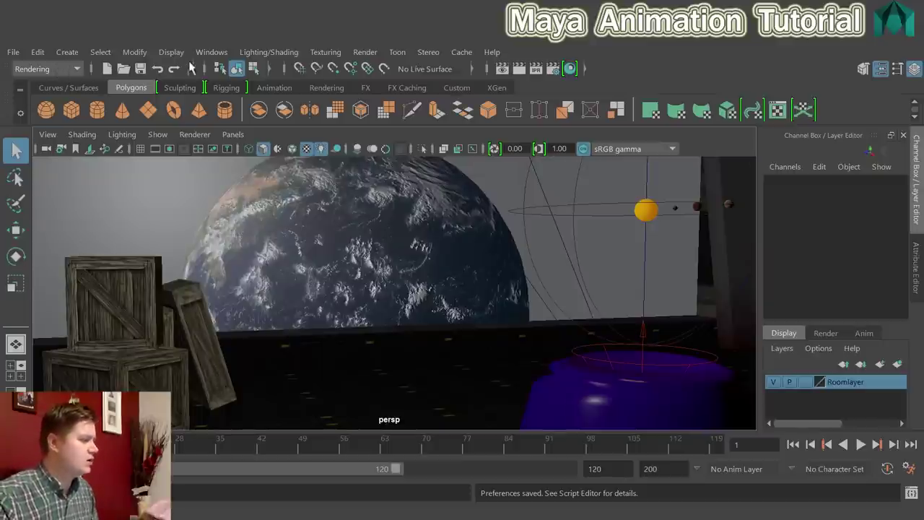
left_click(212, 52)
left_click(242, 180)
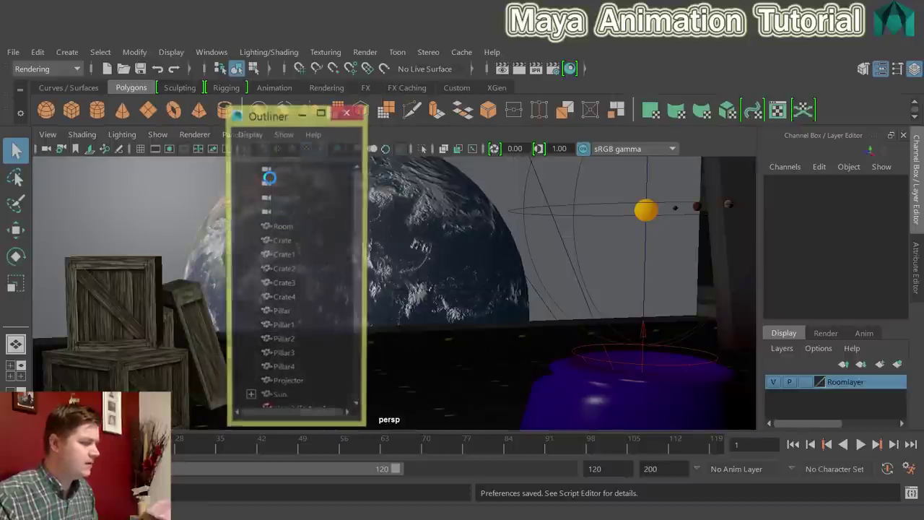
left_click_drag(292, 123, 238, 62)
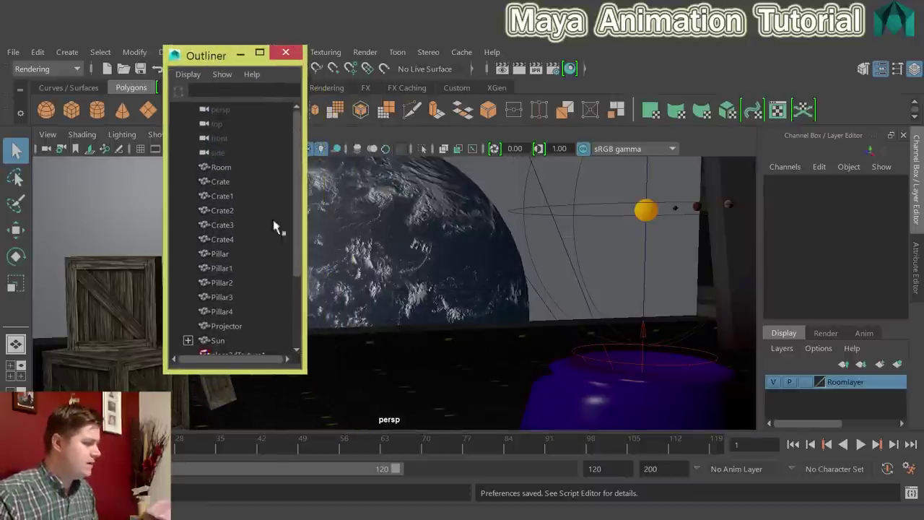
left_click_drag(310, 375, 694, 463)
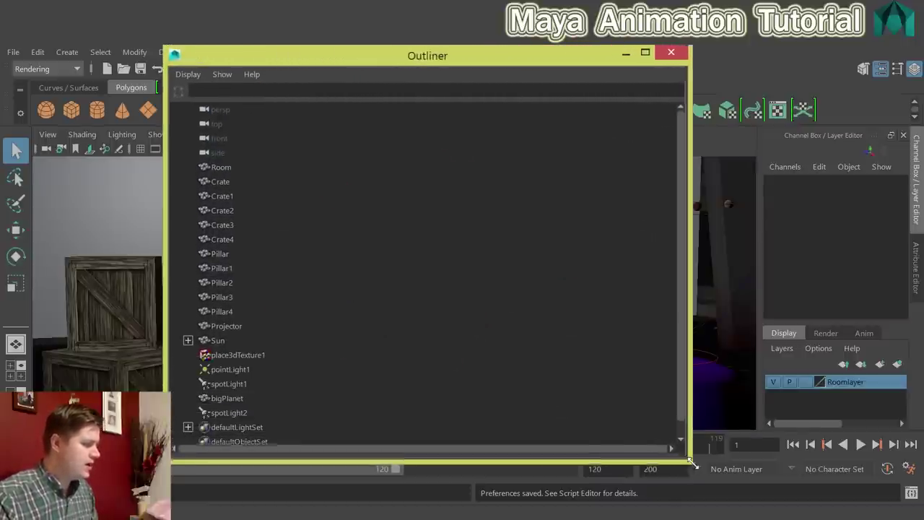
- Select the Sun in the Outliner and expand its hierarchy, including the Planet and Planet2 branches
left_click(229, 327)
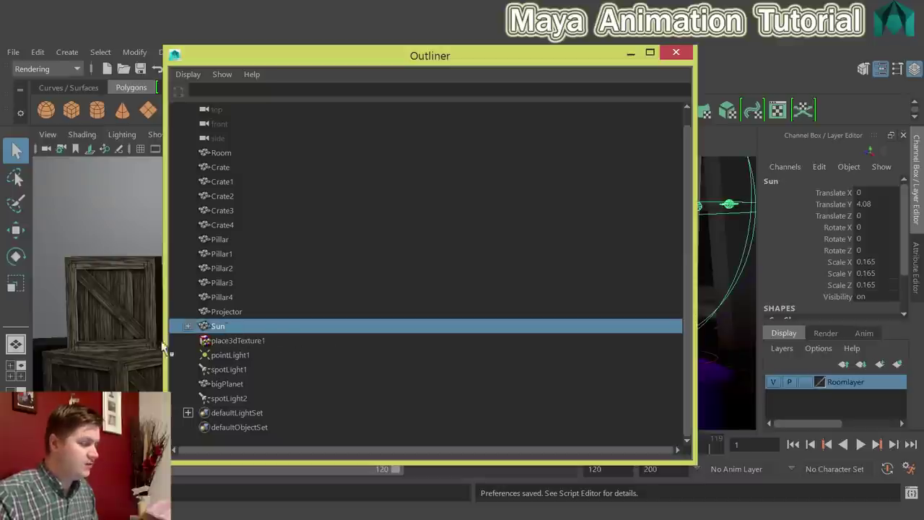
left_click(188, 326)
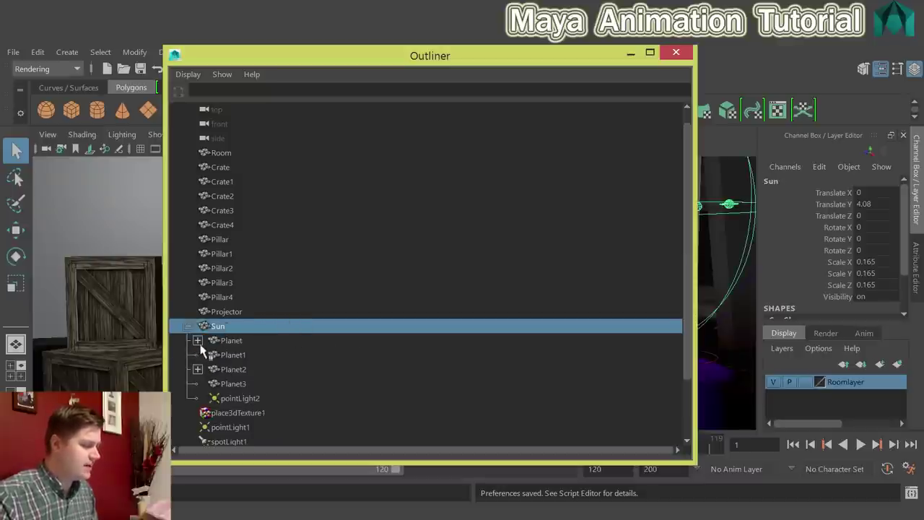
left_click(197, 340)
left_click(197, 384)
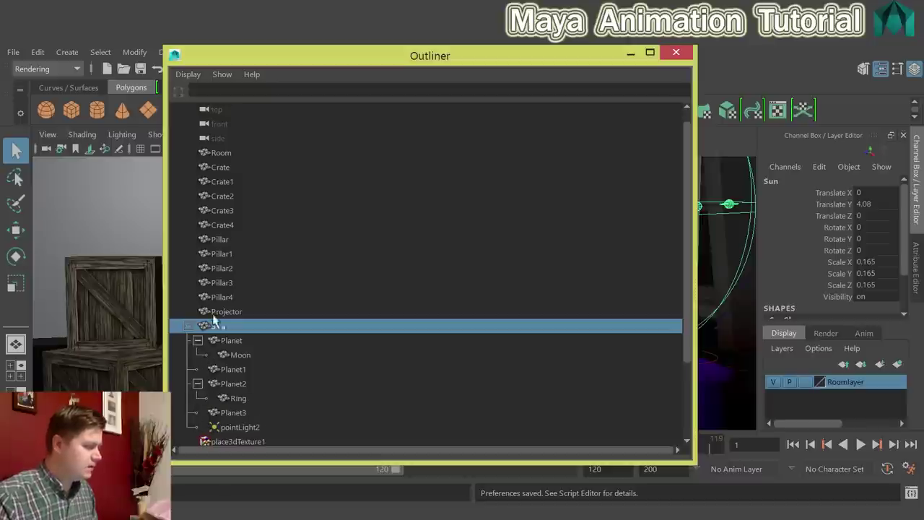
scroll(245, 332, "down", 3)
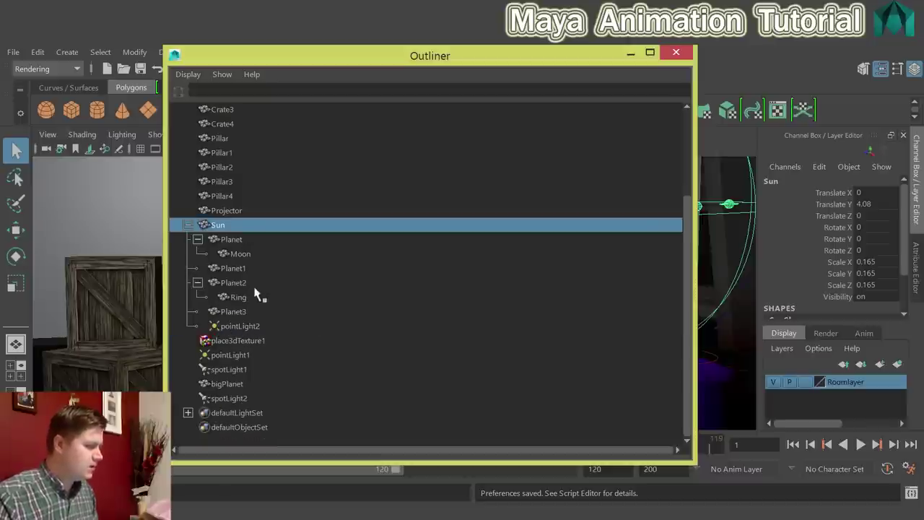
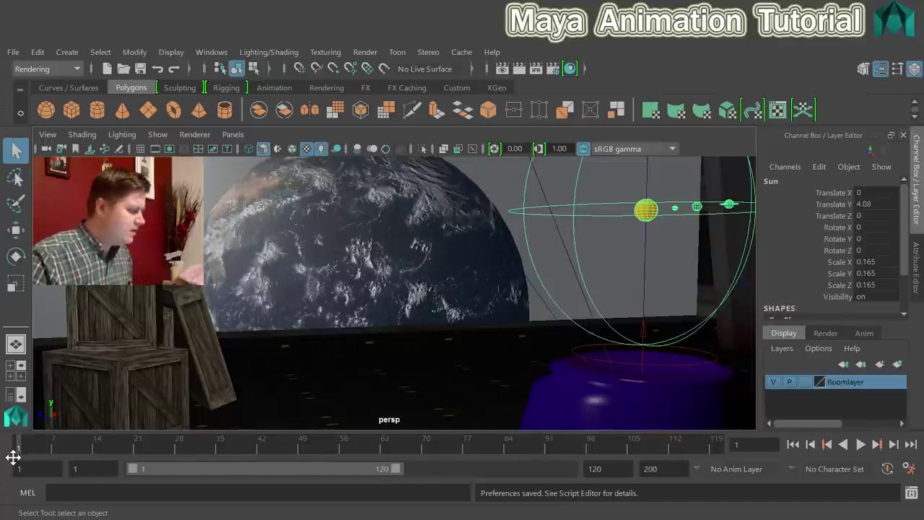
- Play and scrub the timeline to frame 68, and set the current frame to 10
key("alt+v")
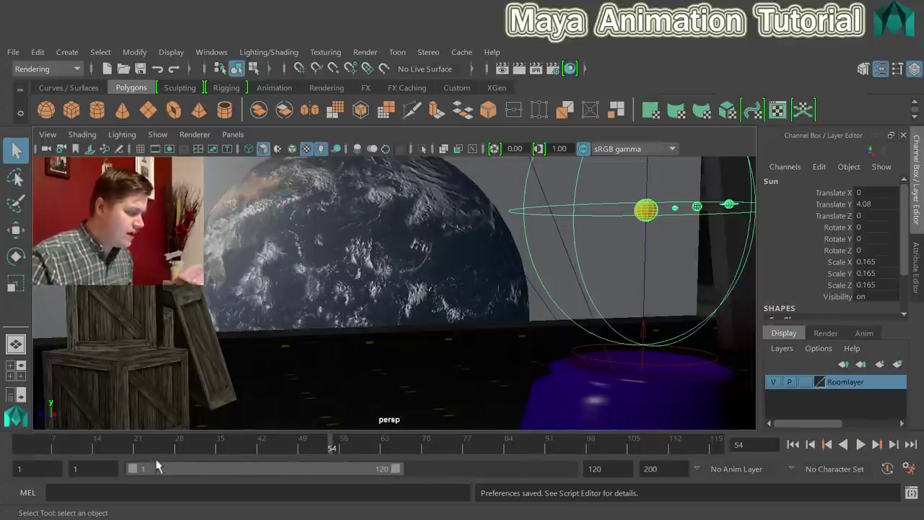
left_click(525, 448)
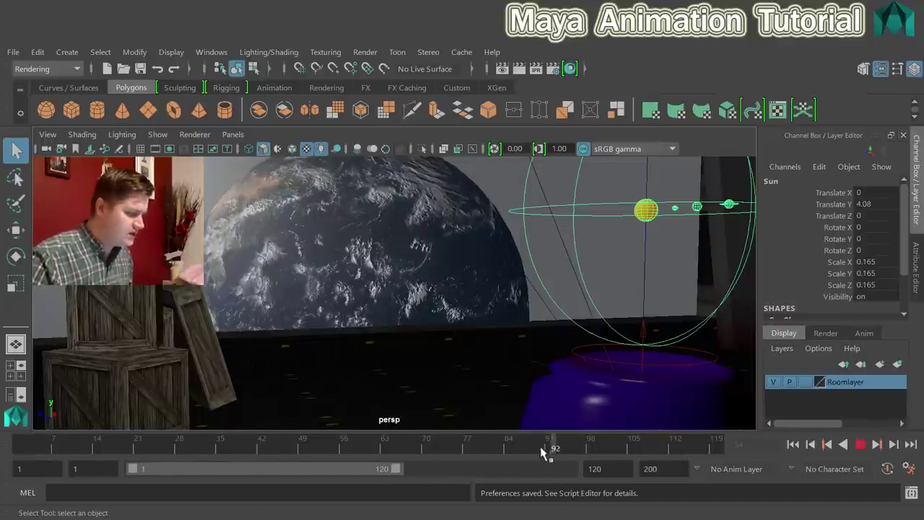
left_click_drag(532, 445, 414, 447)
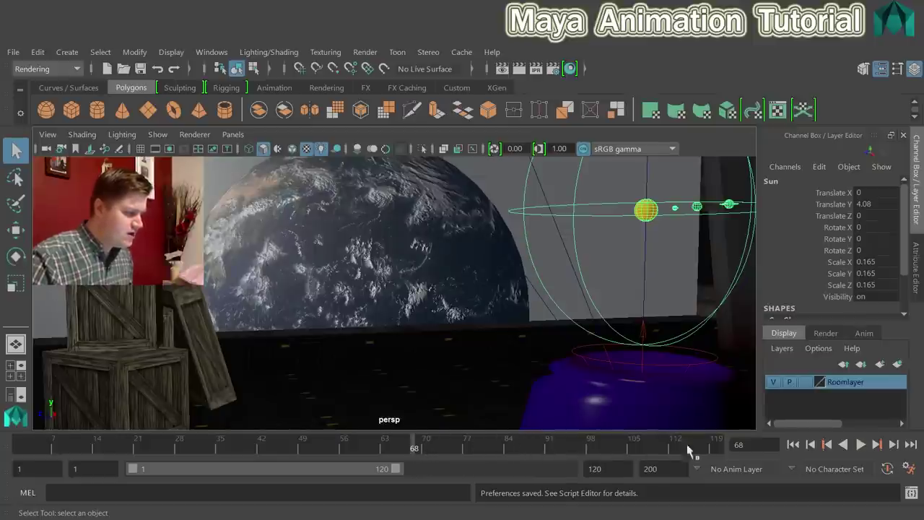
double_click(738, 444)
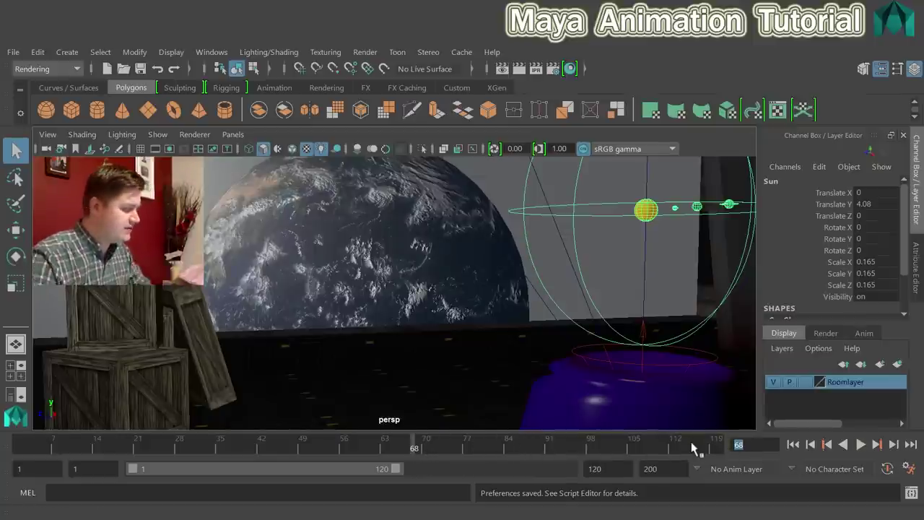
type("10")
key("Return")
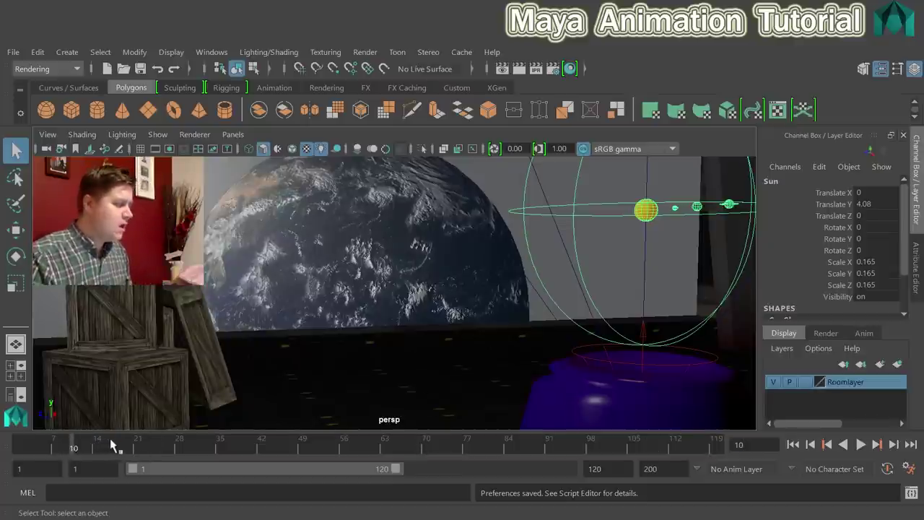
- Shorten the playback range so that it ends at frame 85
left_click_drag(189, 471, 148, 465)
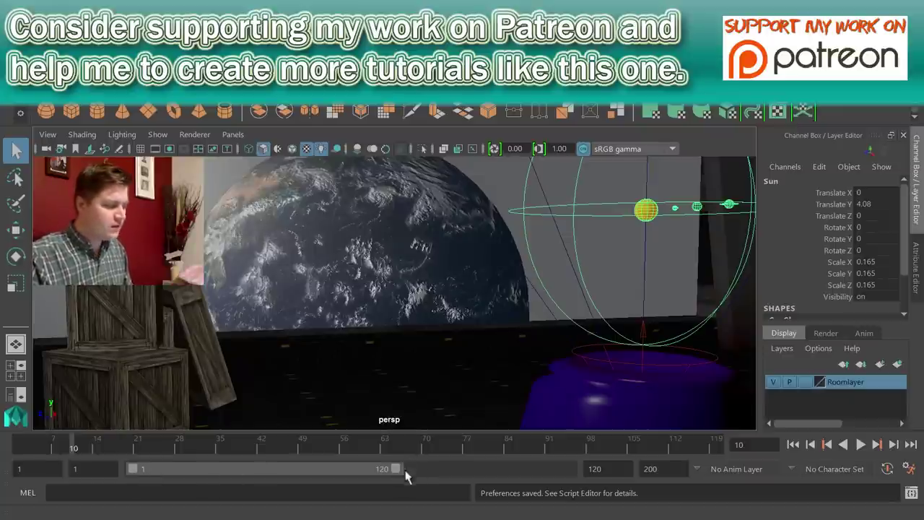
left_click_drag(396, 468, 320, 473)
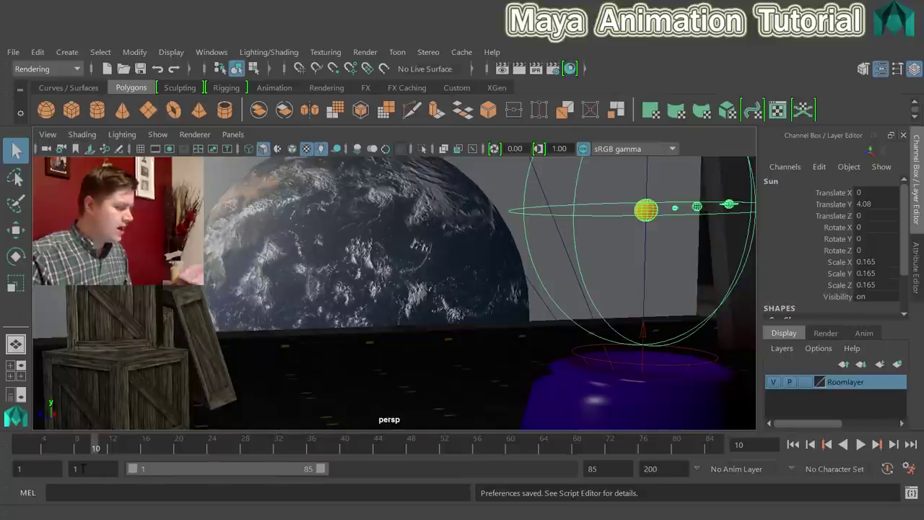
left_click(92, 470)
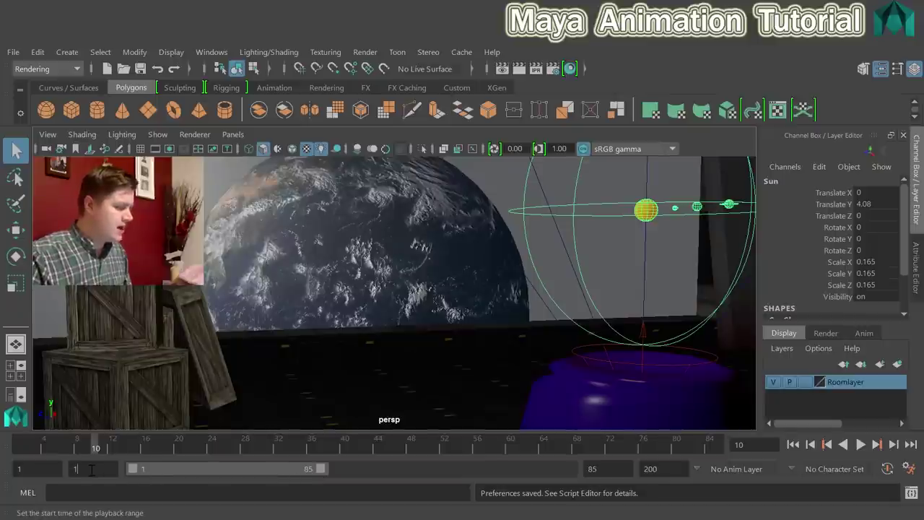
double_click(605, 469)
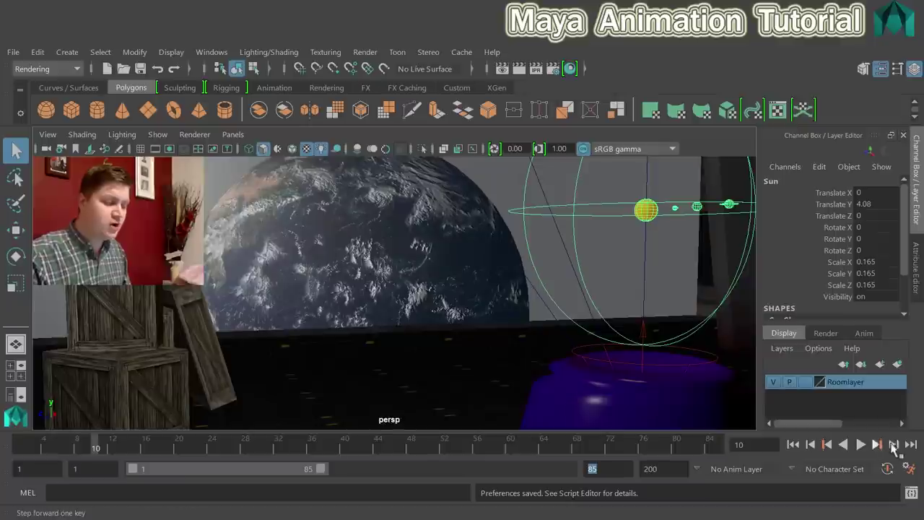
- Play the timeline forwards and backwards, and stop the playback
left_click(861, 445)
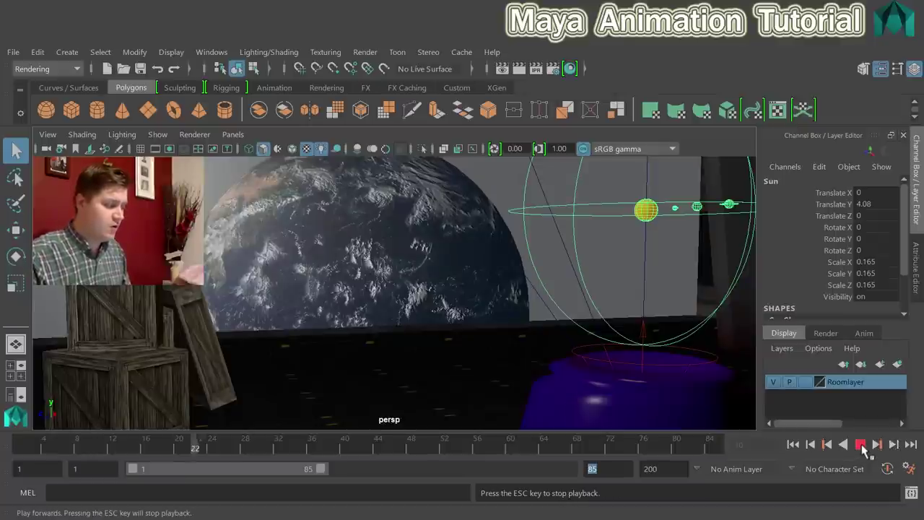
left_click(844, 445)
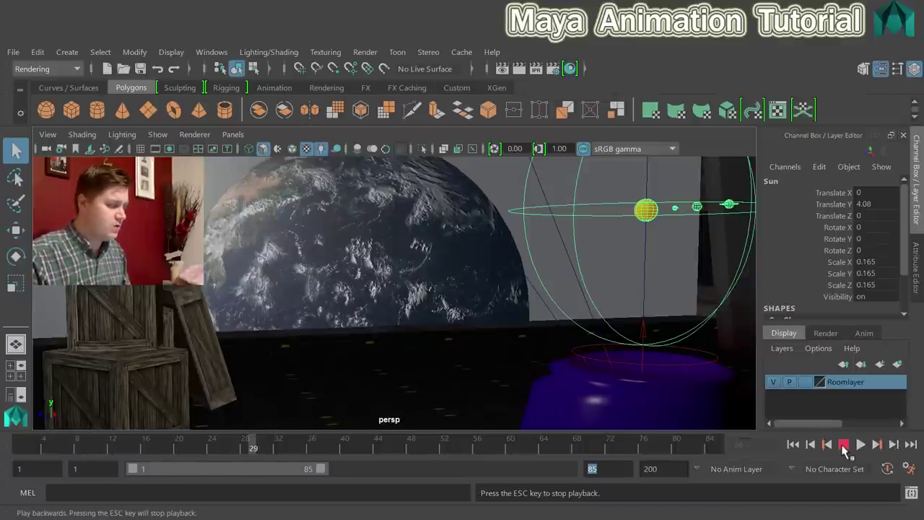
left_click(844, 445)
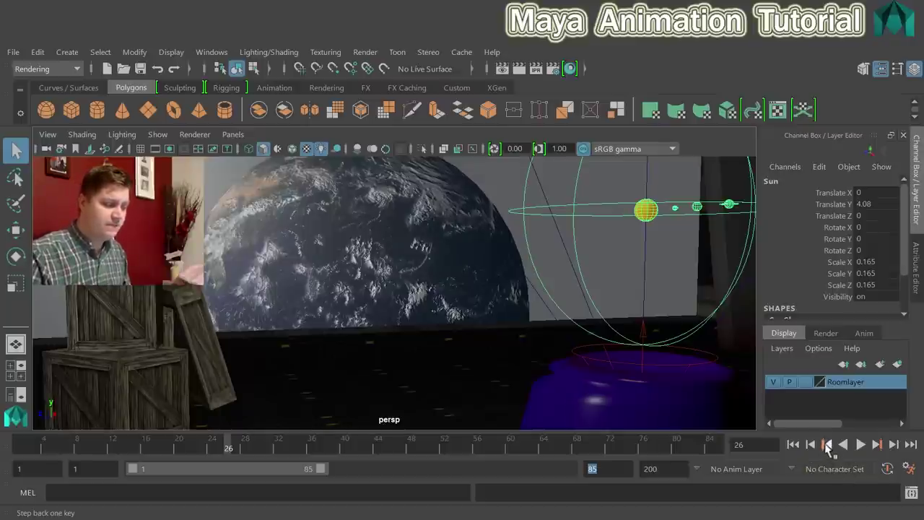
- Advance one frame at a time to frame 33 and jump to the end of the playback range
left_click(893, 446)
left_click(893, 446)
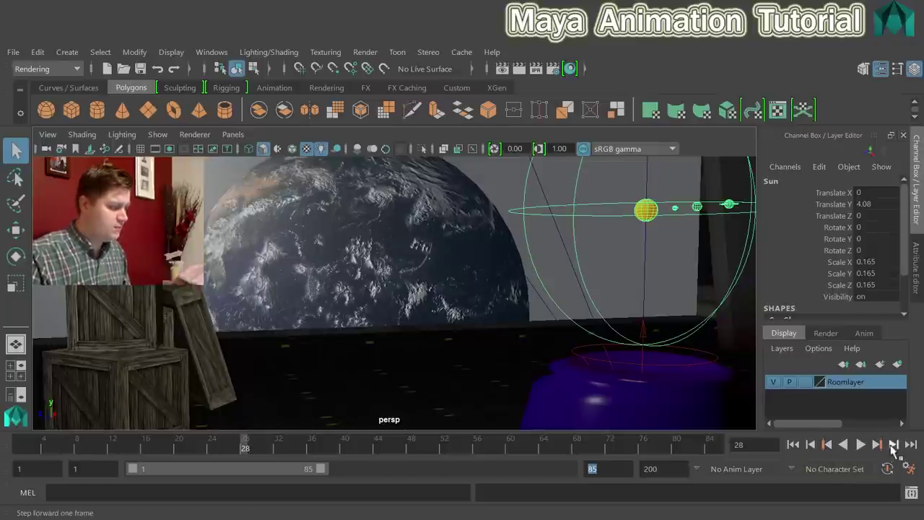
left_click(893, 445)
left_click(893, 445)
left_click(893, 446)
left_click(893, 446)
left_click(894, 446)
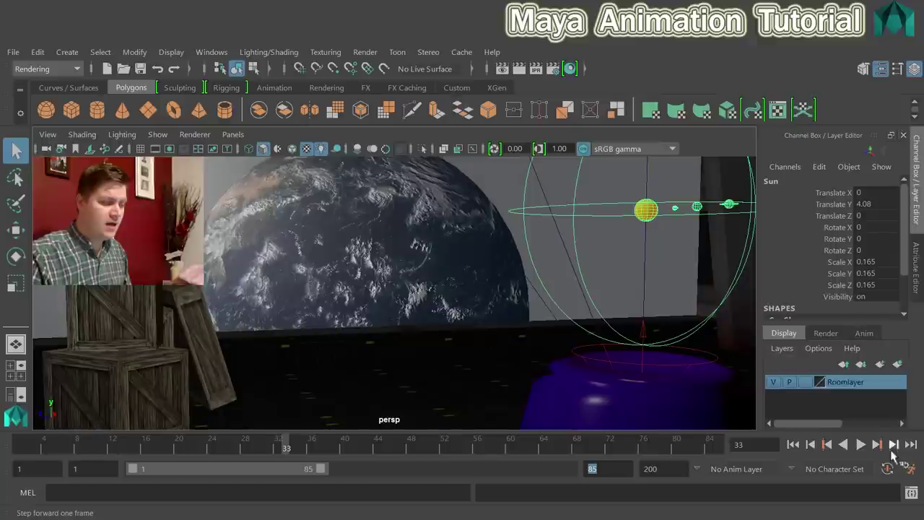
left_click(911, 446)
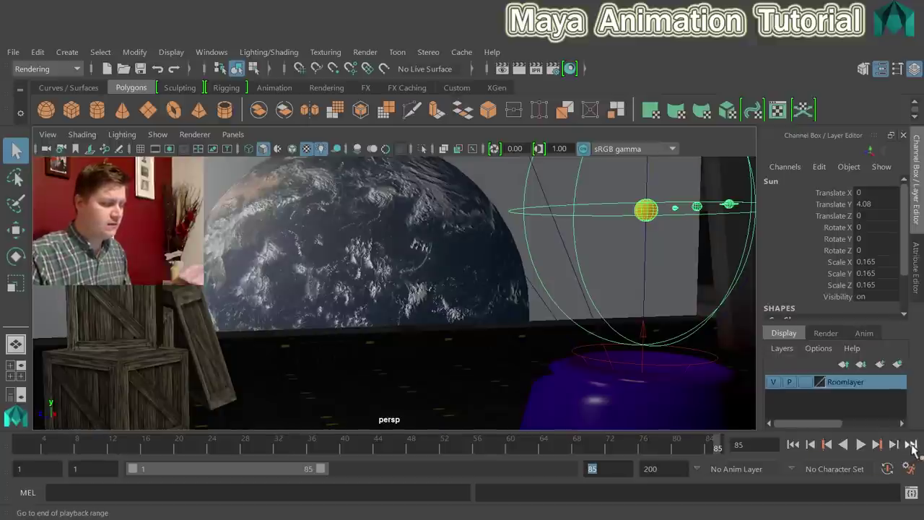
- Return to the start of the playback range and select the Sun in the perspective view
left_click(793, 445)
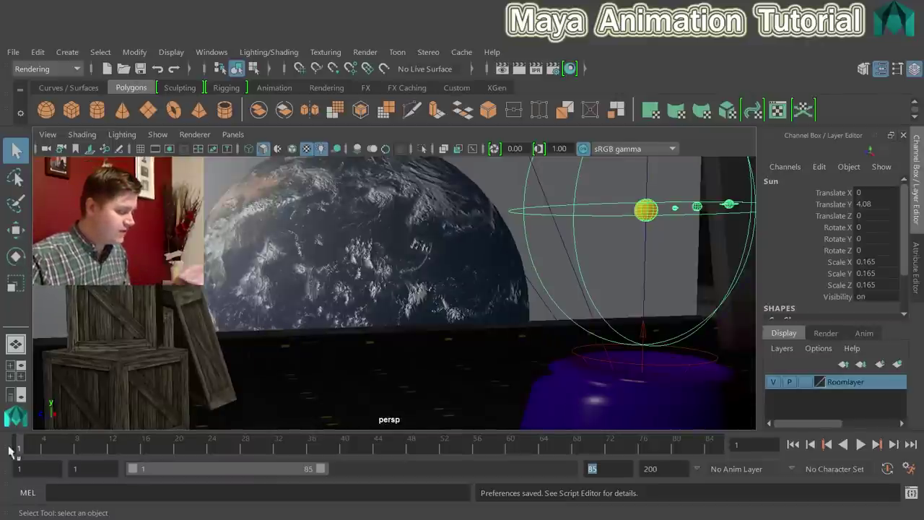
left_click(645, 211)
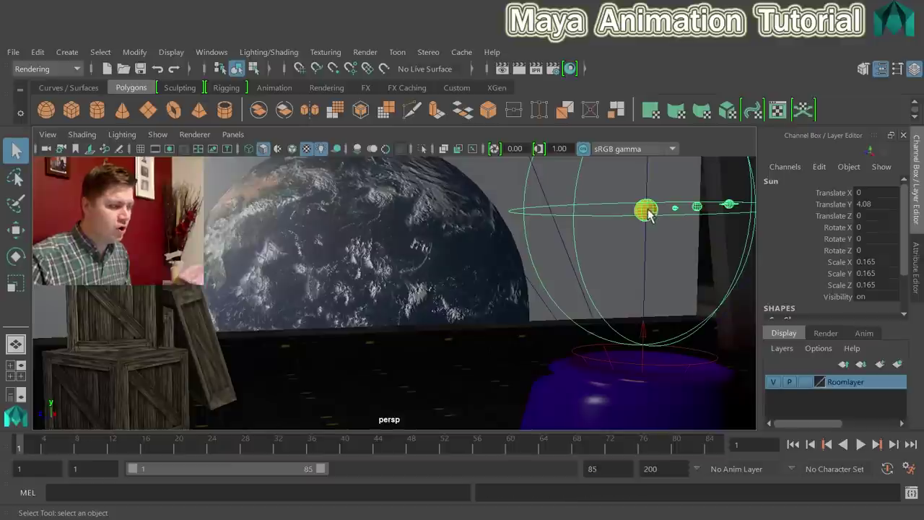
middle_click_drag(653, 202, 593, 206, "alt")
scroll(577, 221, "down", 3)
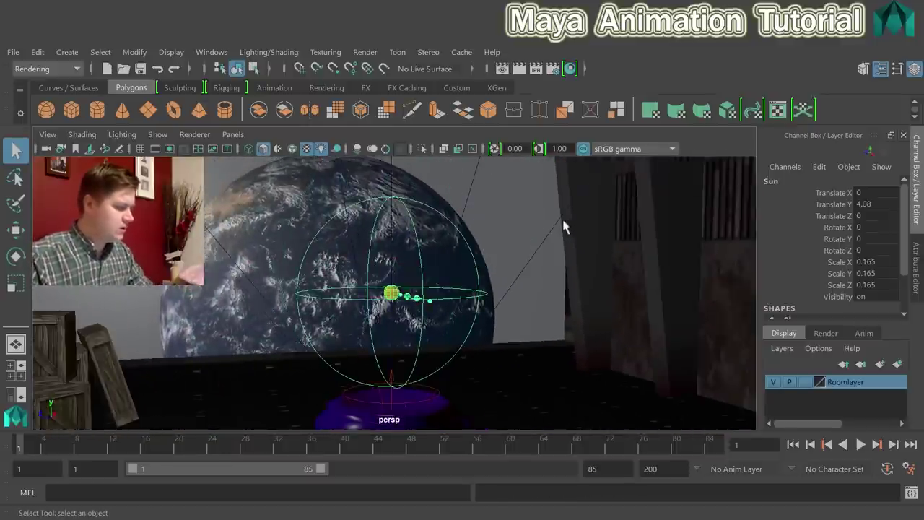
scroll(701, 248, "up", 3)
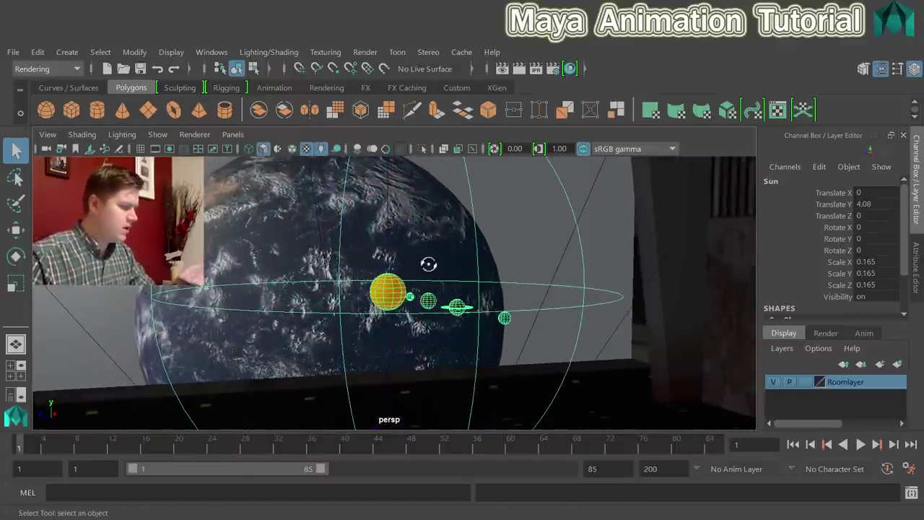
left_click_drag(428, 260, 455, 273, "alt")
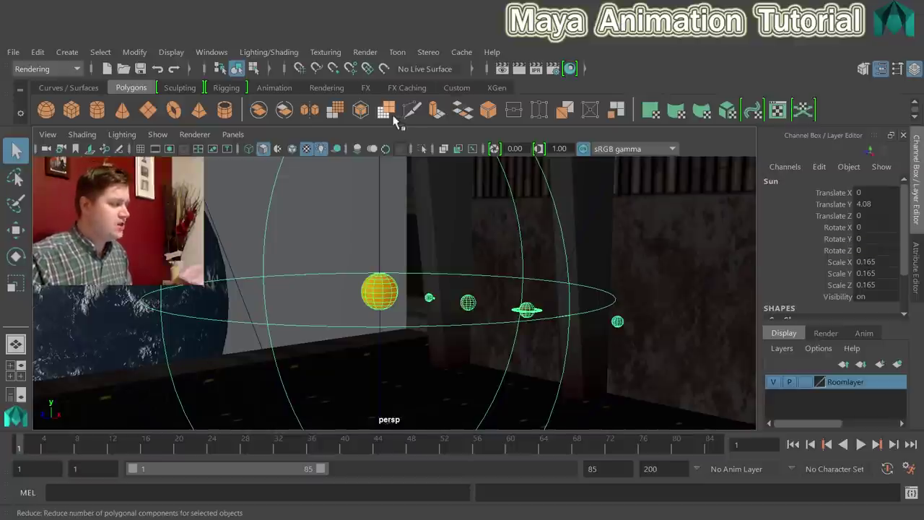
- Switch the menu set to Animation, keeping the Sun selected
left_click(47, 69)
left_click(29, 86)
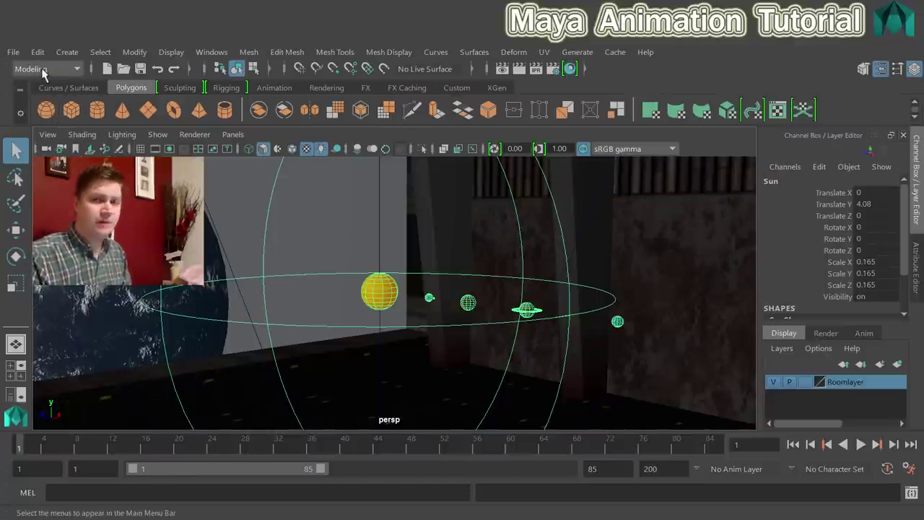
left_click(44, 70)
left_click(33, 109)
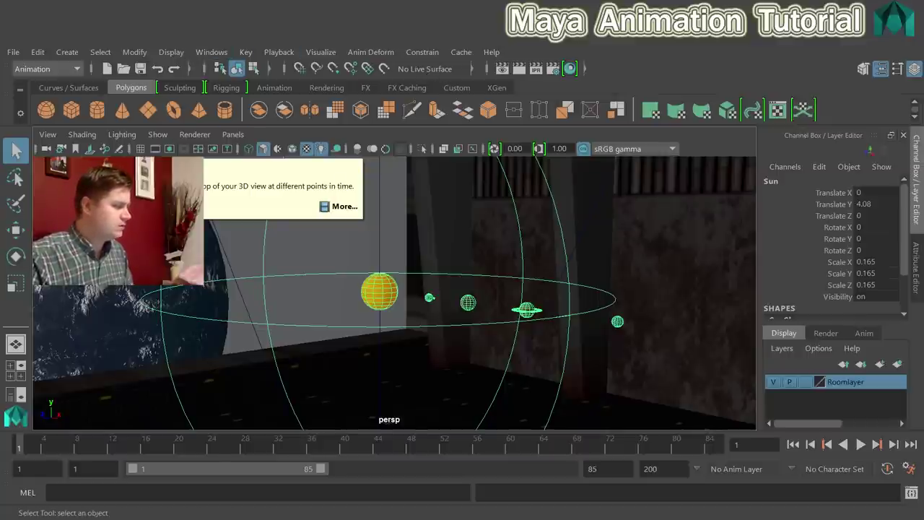
left_click(505, 231)
key("ctrl+z")
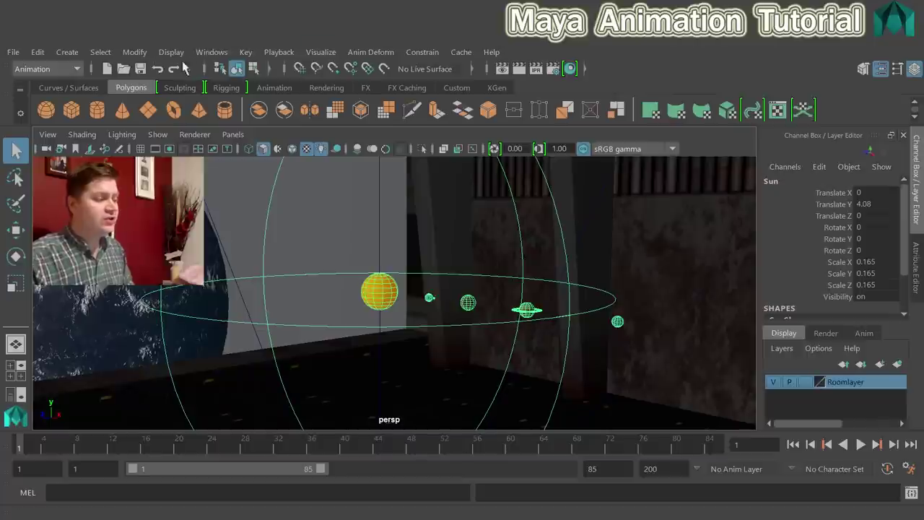
- Set a key on all of the Sun's channels at frame 1
left_click(246, 54)
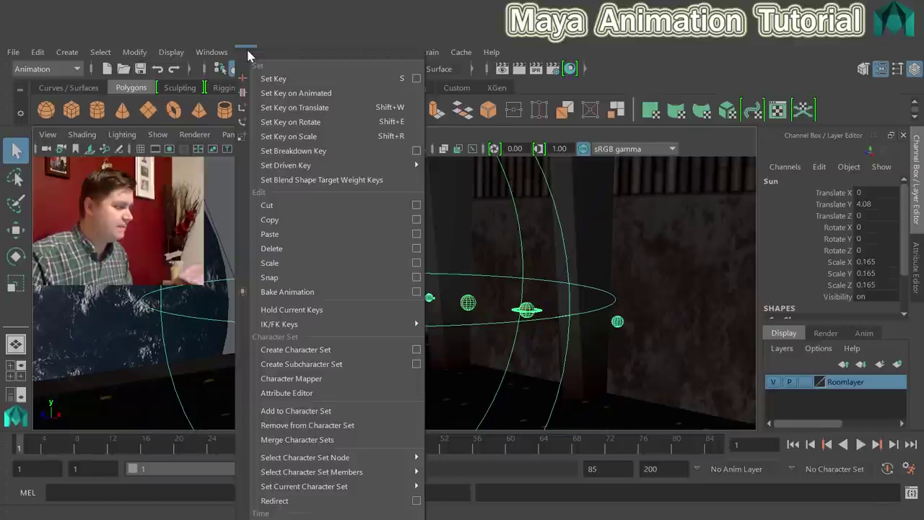
left_click(250, 49)
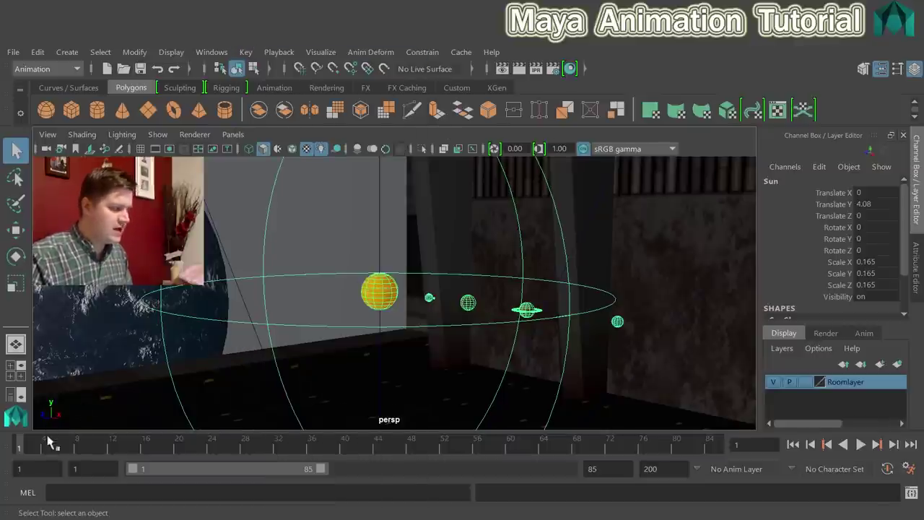
left_click(245, 52)
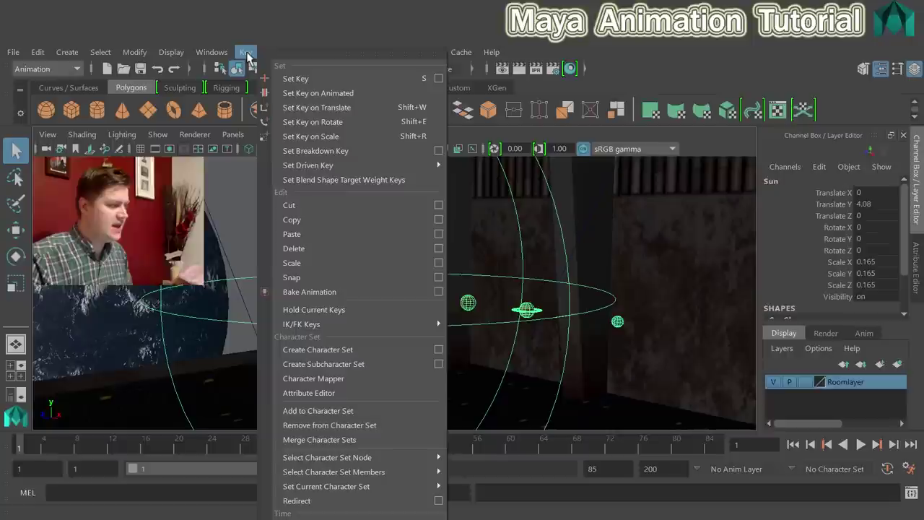
left_click(296, 79)
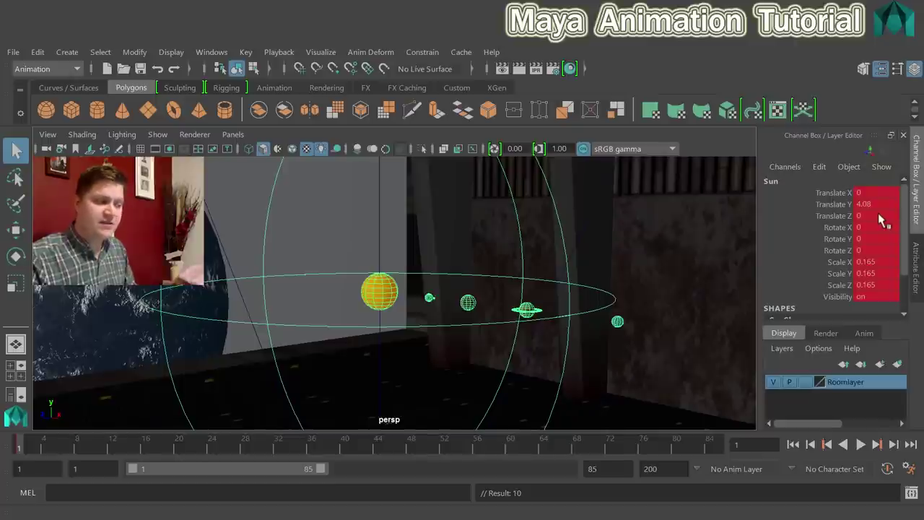
- Compare the Sun's keyed channels and timeline marker with those of the Room, and reselect the Sun
double_click(859, 204)
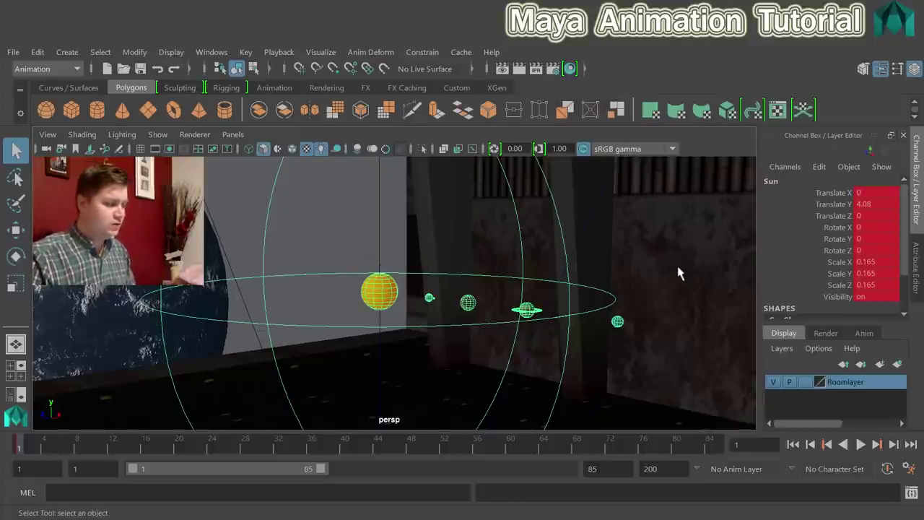
left_click(396, 394)
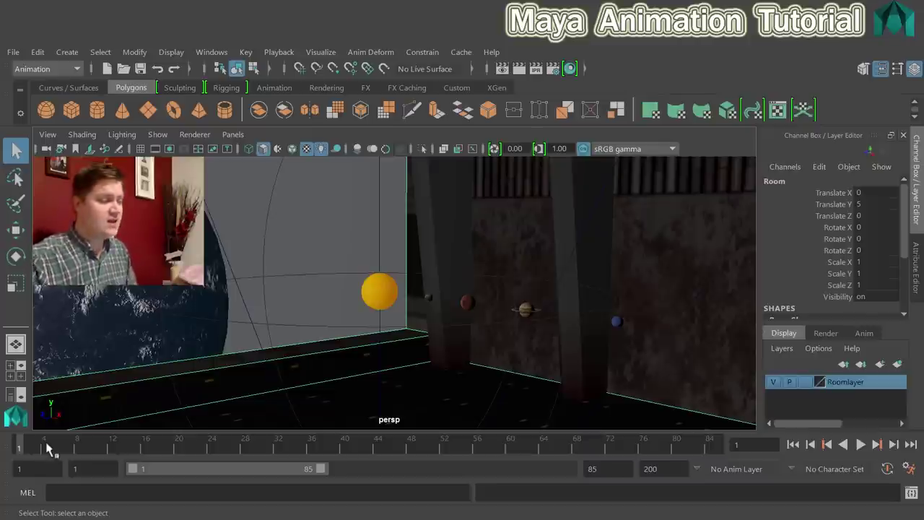
left_click(373, 294)
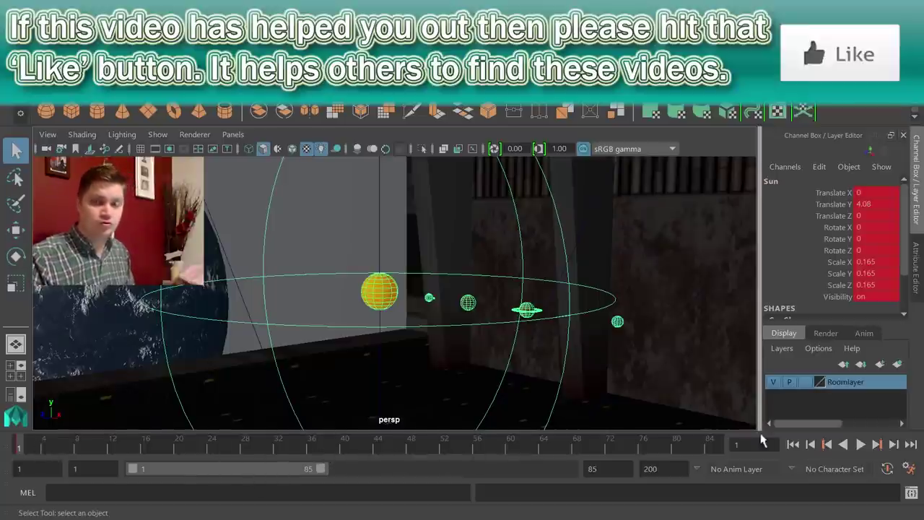
- Set the end of the playback range to frame 100
double_click(612, 468)
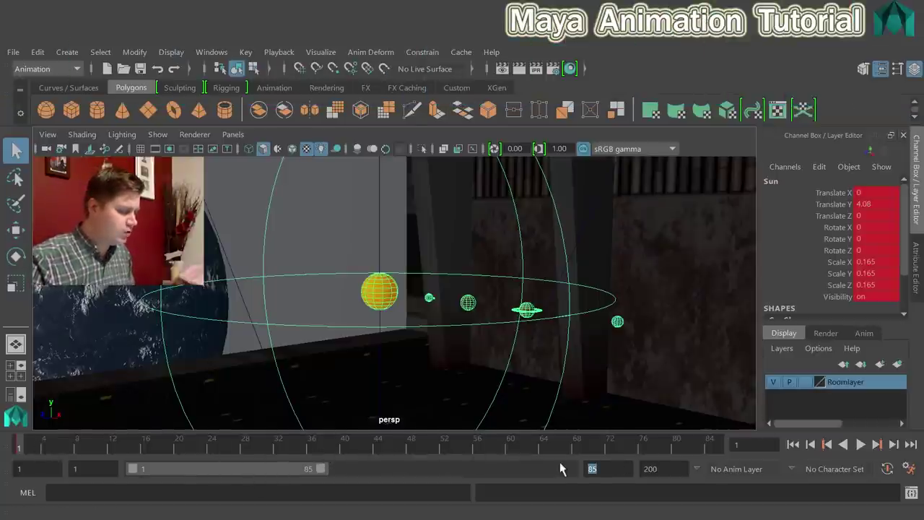
type("100")
key("Return")
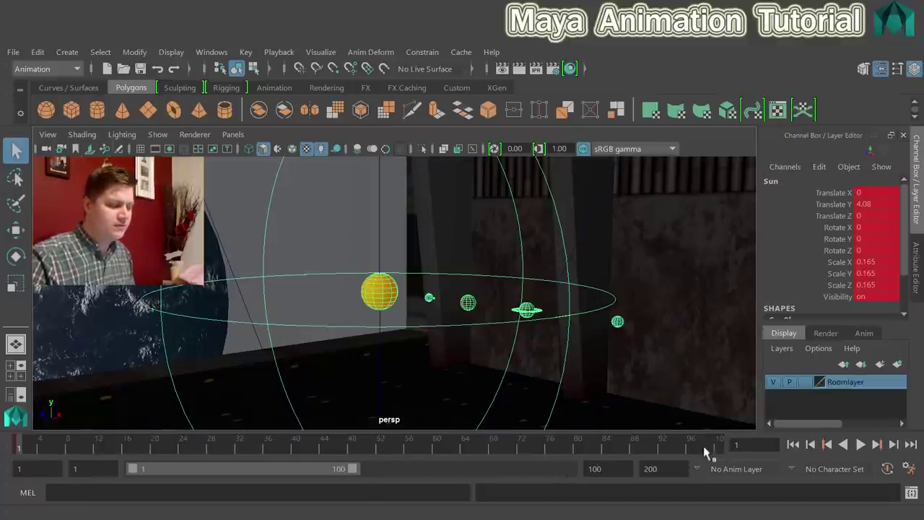
- At frame 100, set the Sun's Rotate Y to 360 and set a key on all its channels
left_click_drag(683, 448, 720, 451)
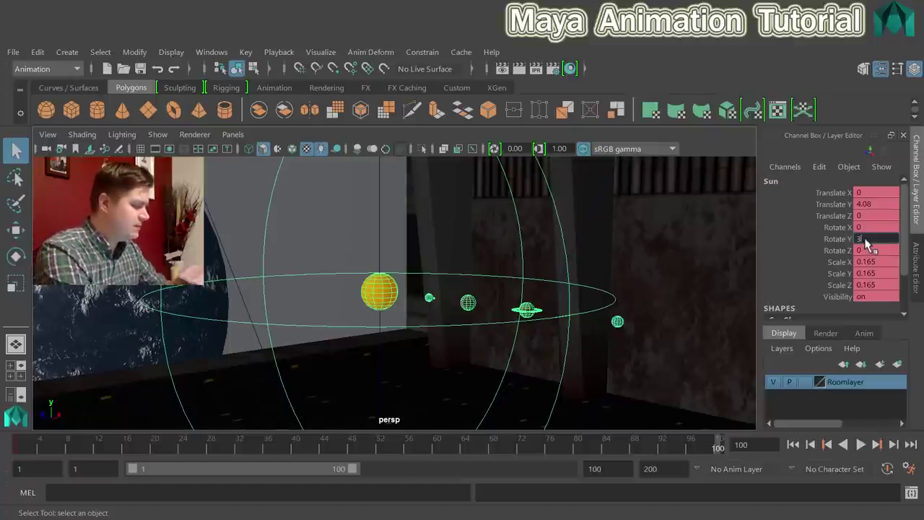
key("Return")
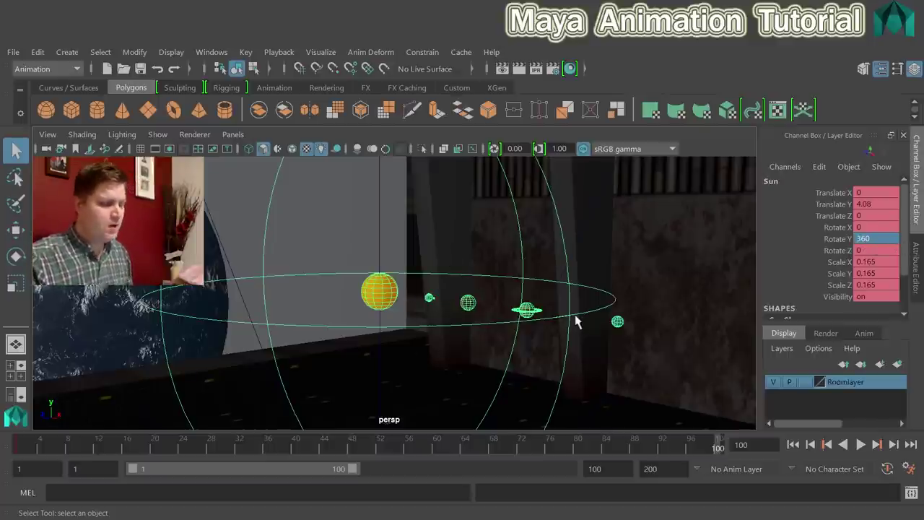
key("ctrl+z")
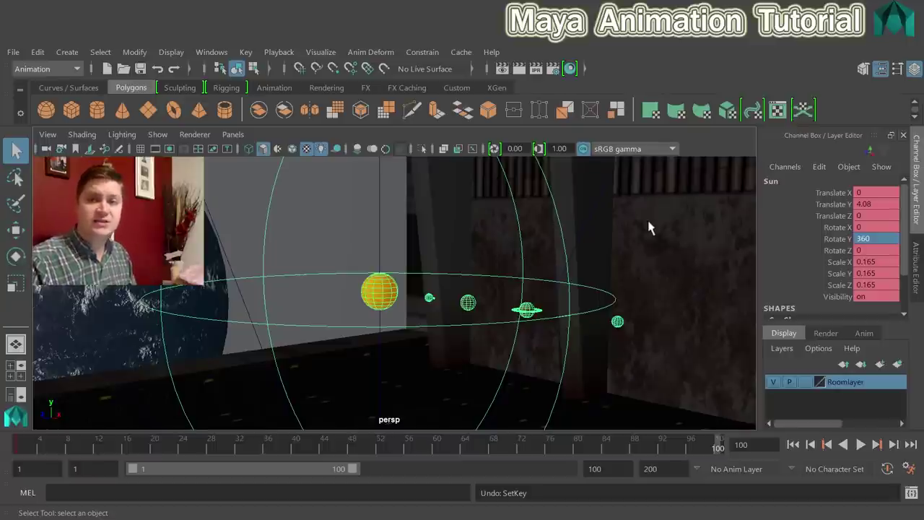
left_click(245, 52)
key("Escape")
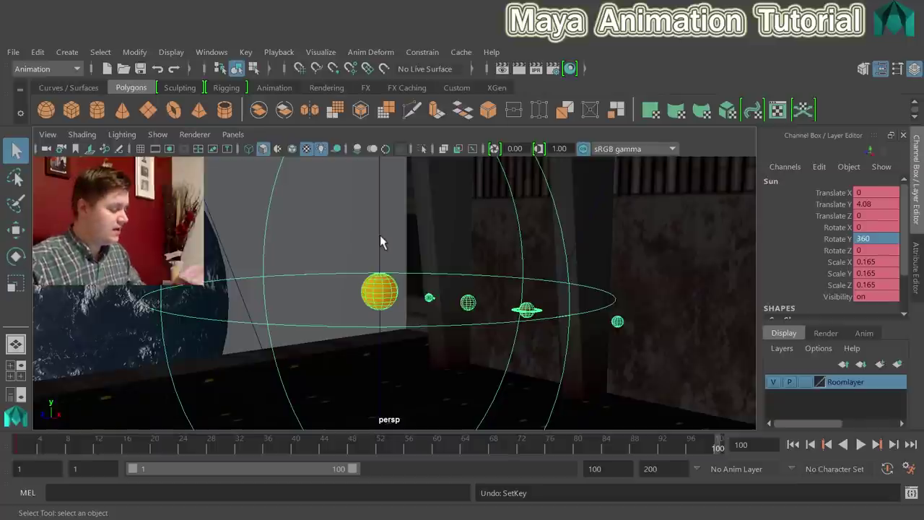
key("s")
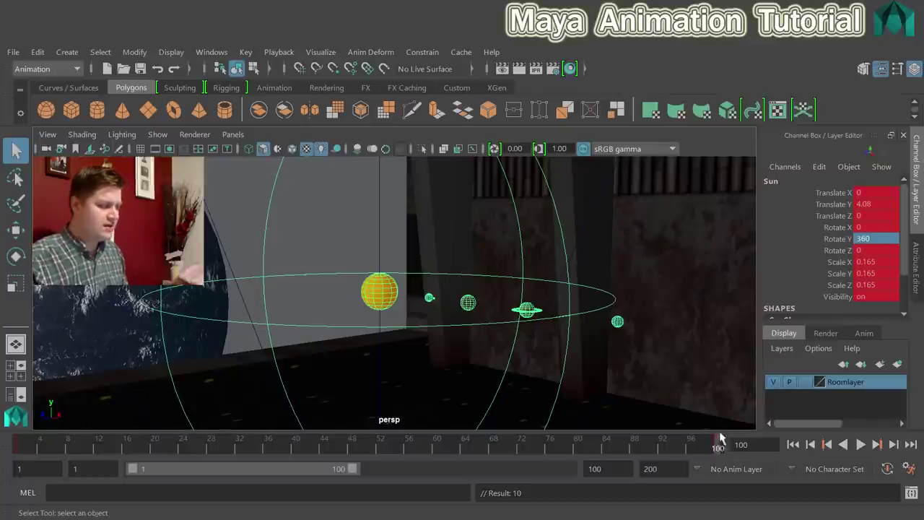
- Check the Sun's keys at frames 1 and 100, play the rotation, stop it, and return to the start
left_click(20, 448)
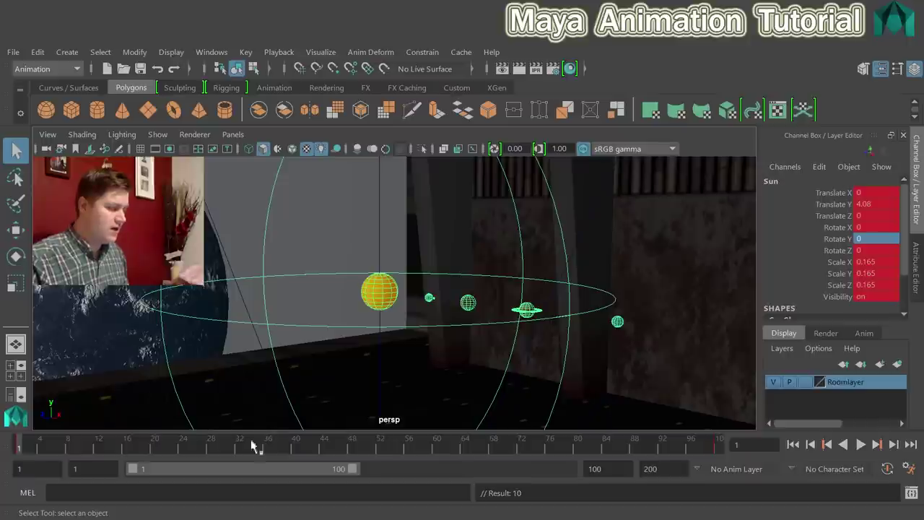
left_click(720, 444)
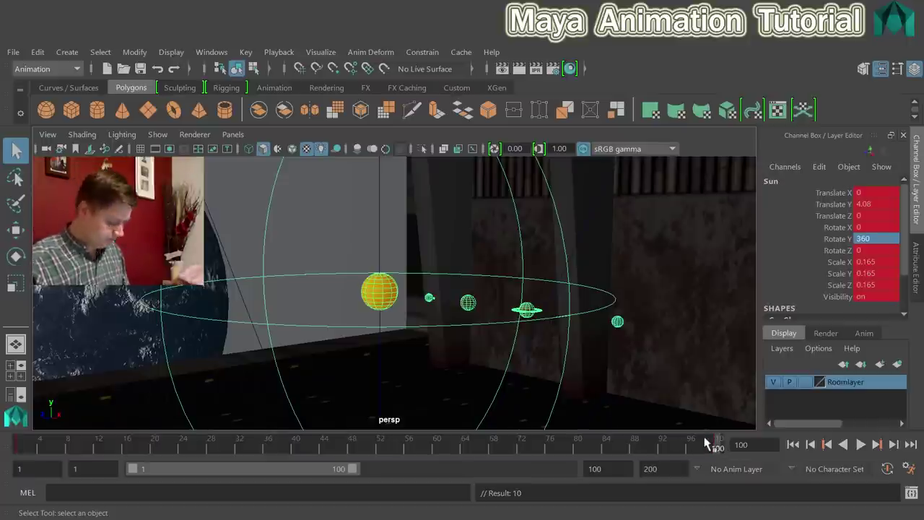
left_click(861, 445)
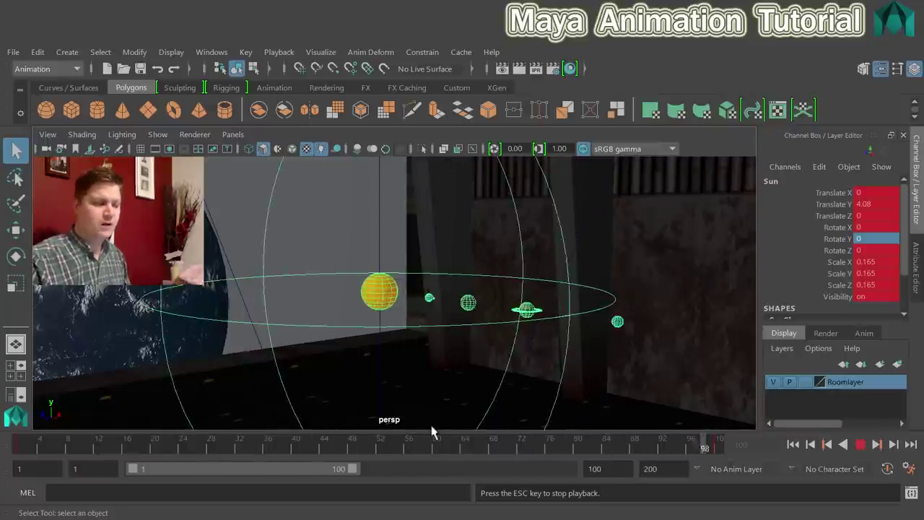
left_click(859, 445)
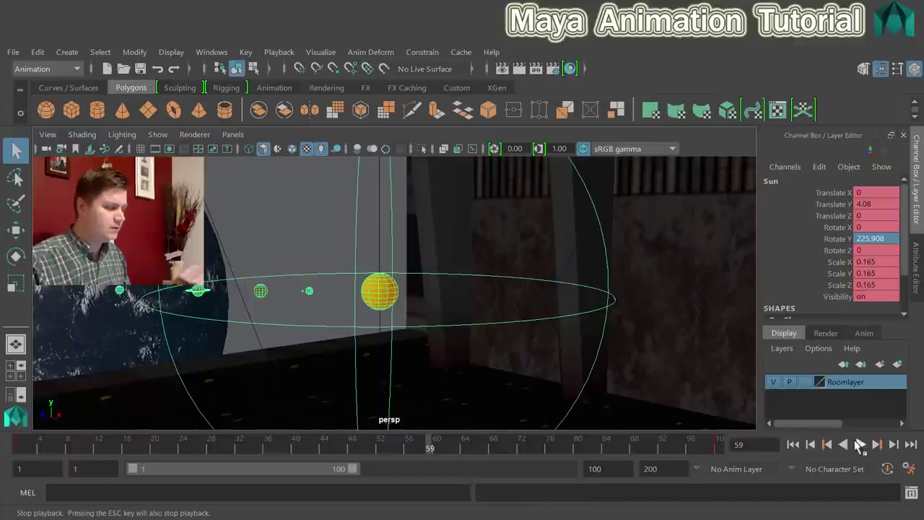
left_click(795, 446)
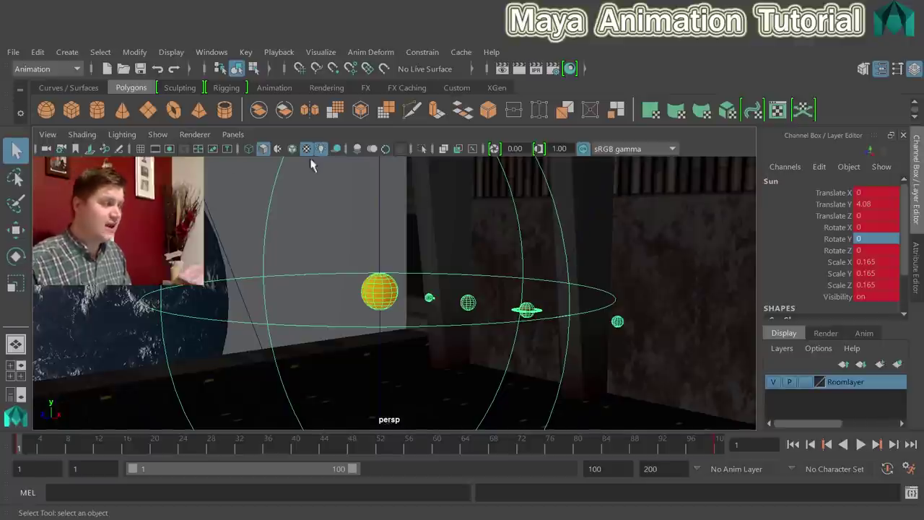
left_click(220, 54)
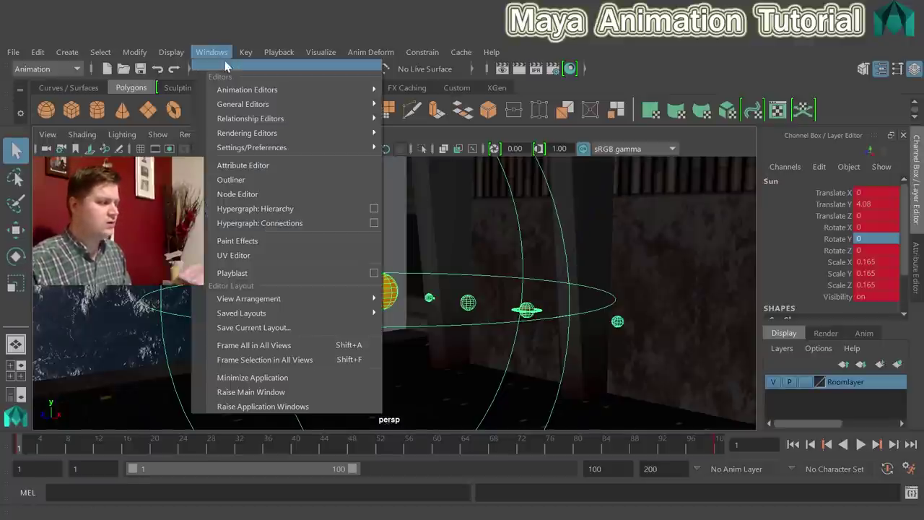
mouse_move(339, 148)
left_click(442, 160)
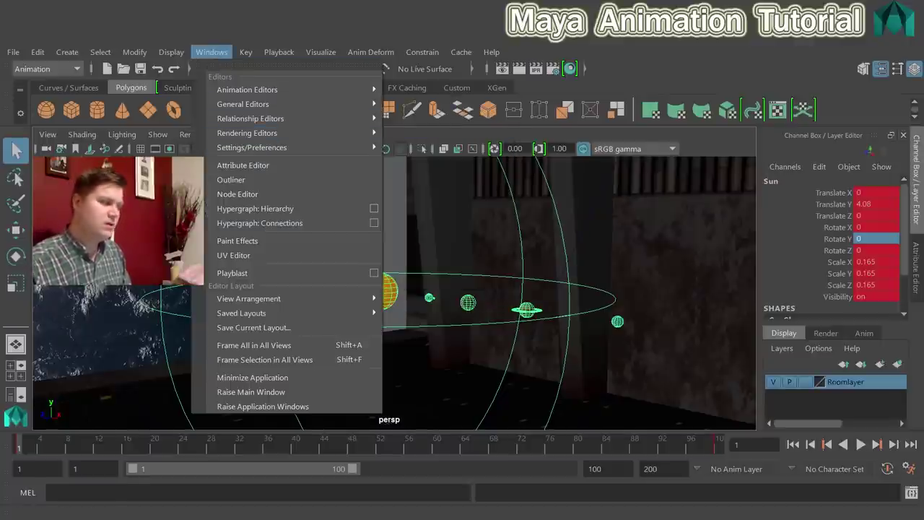
left_click(220, 56)
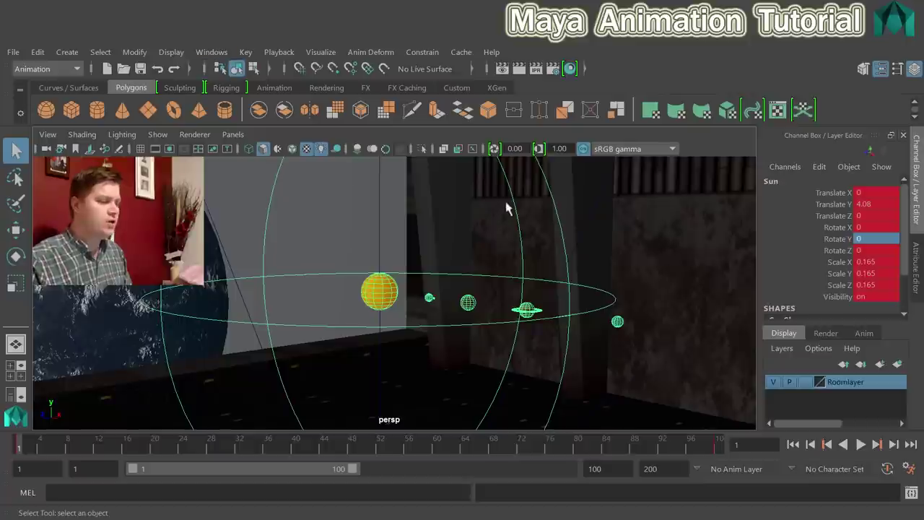
- Set the maximum playback speed to Real-time [24 fps] in the Time Slider preferences and save them
left_click(911, 471)
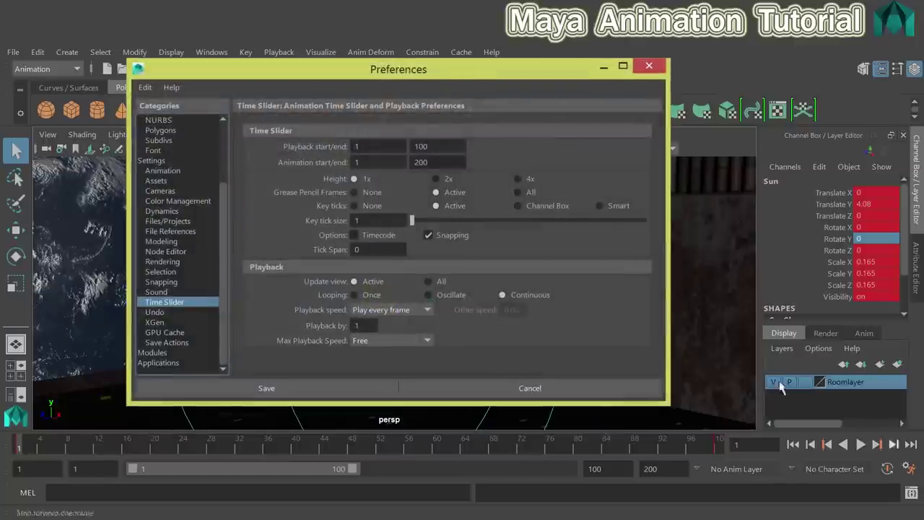
left_click_drag(402, 69, 370, 66)
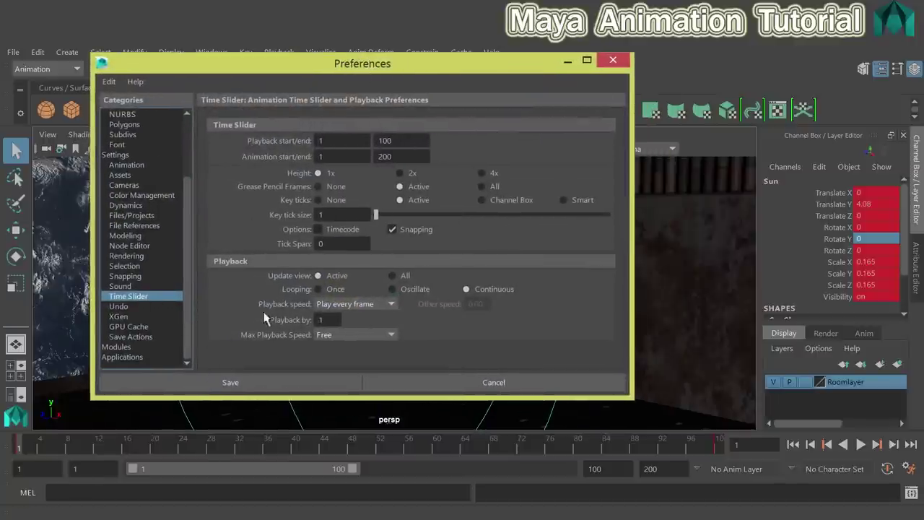
left_click(352, 336)
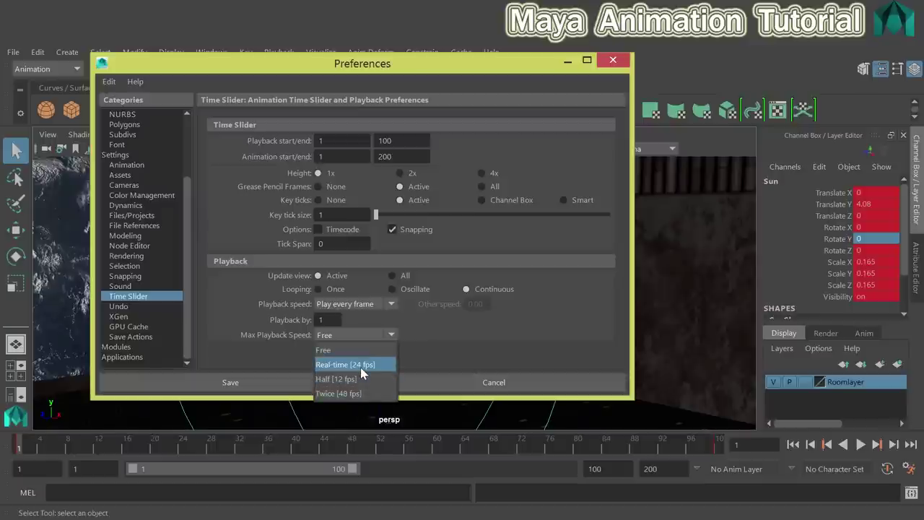
left_click(361, 364)
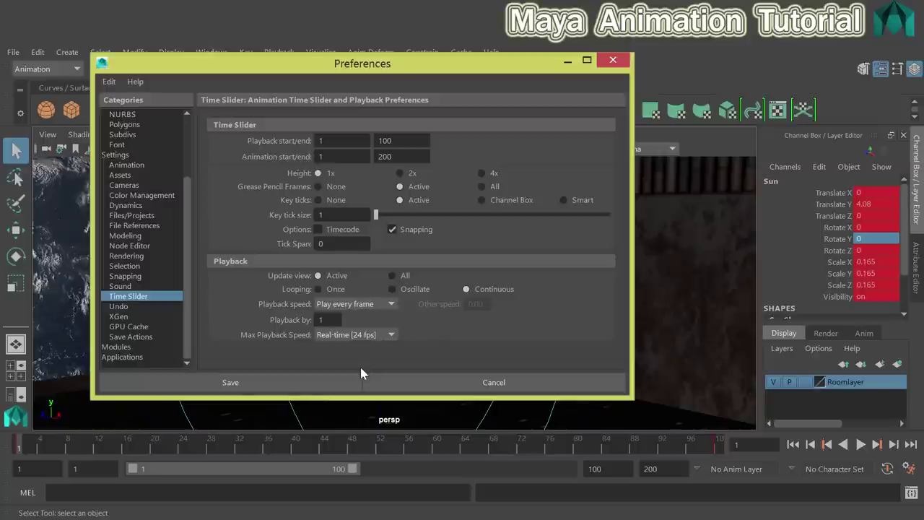
left_click(282, 381)
- Play and stop the Sun's rotation at the new playback speed, inspect frame 40, and return to the start
left_click(859, 445)
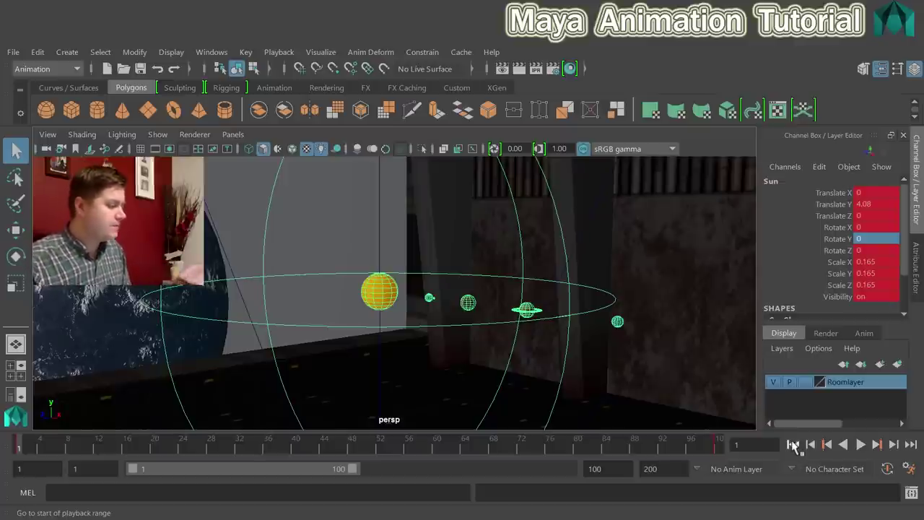
key("alt+v")
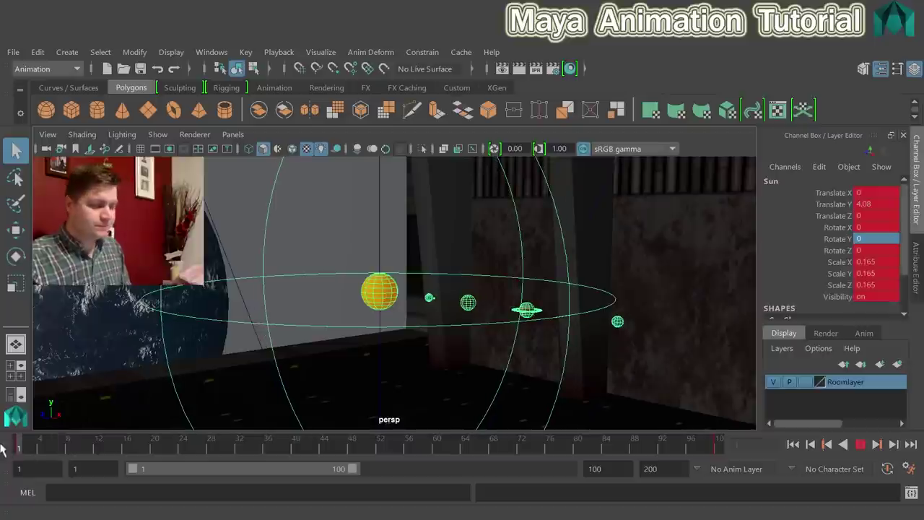
key("alt+v")
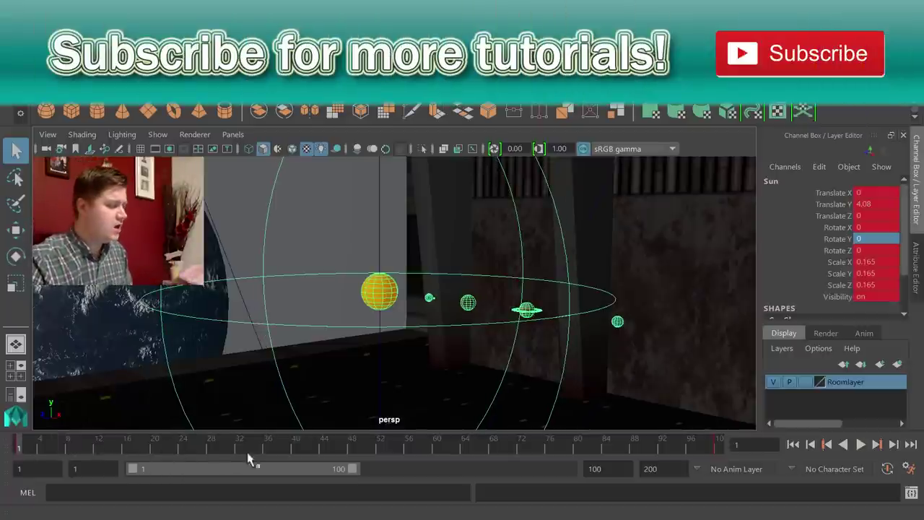
left_click(295, 444)
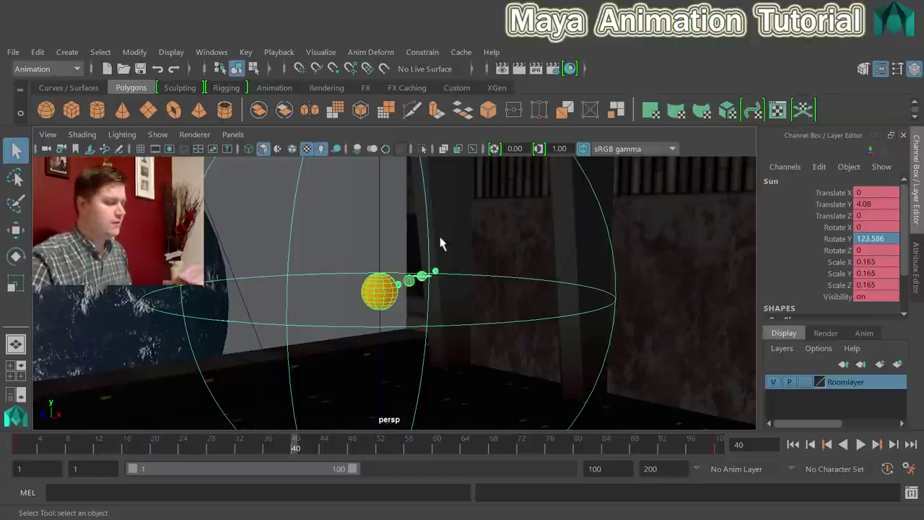
left_click(792, 444)
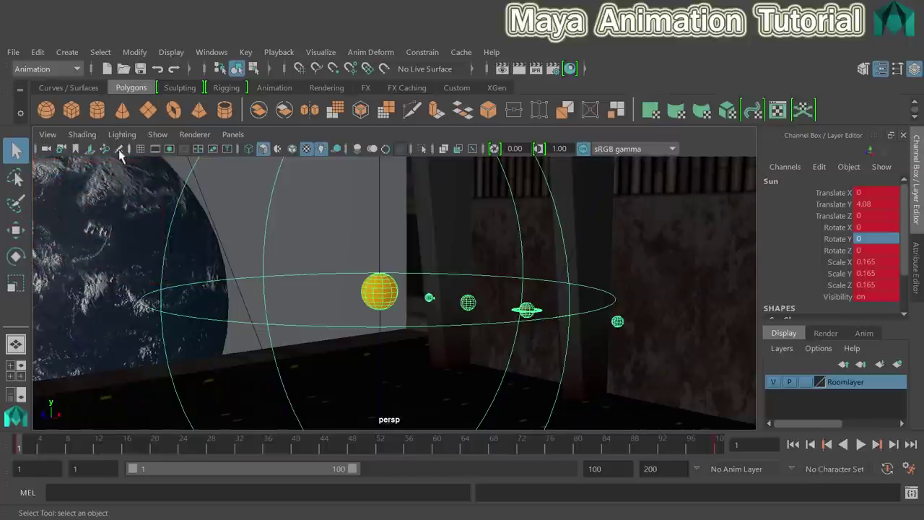
- Delete all of the Sun's animation channels by type and play the timeline to check the result
left_click(38, 52)
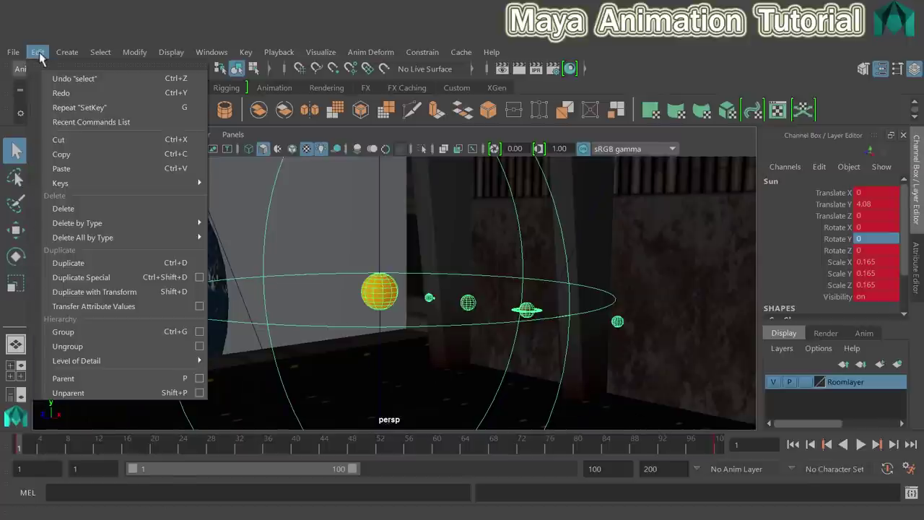
mouse_move(92, 225)
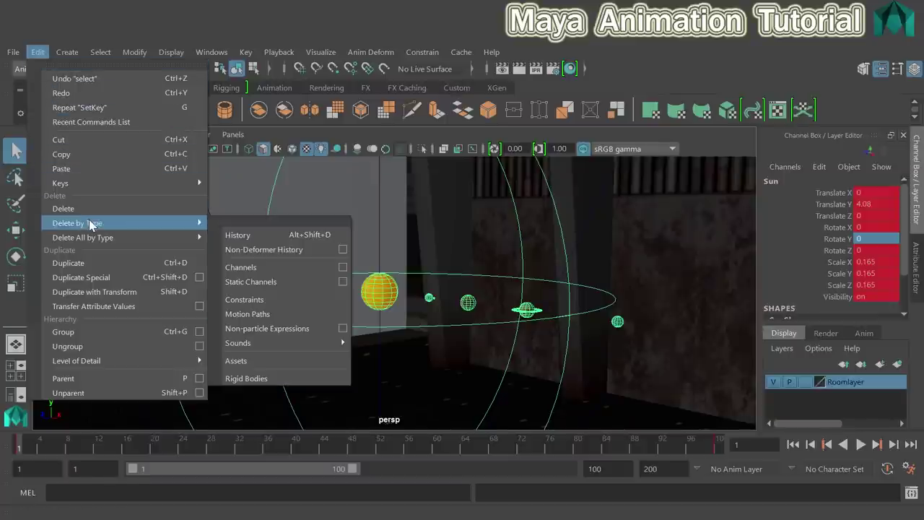
left_click(276, 271)
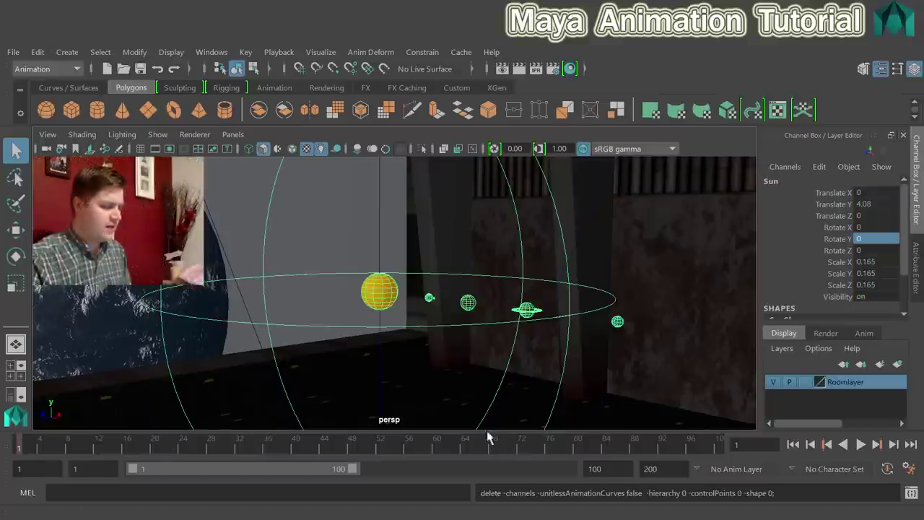
left_click(860, 445)
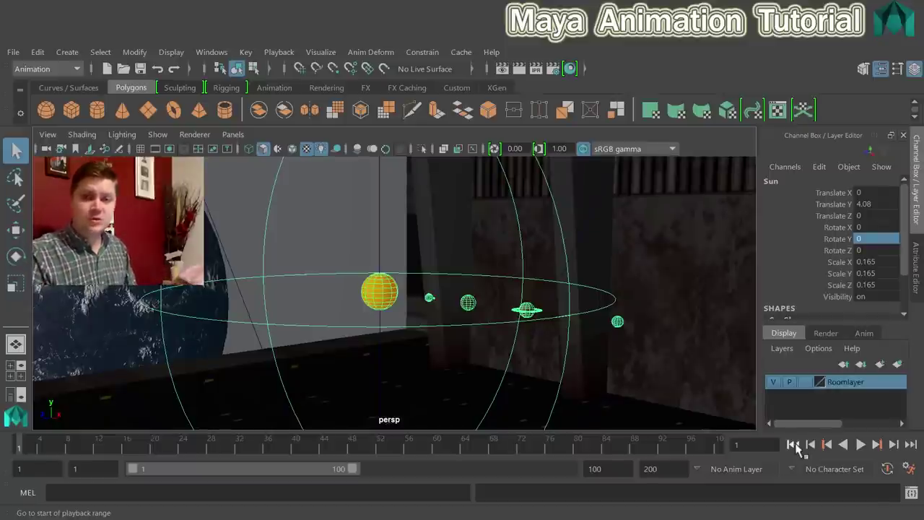
- Test-rotate the innermost planet about its own Y axis, undo the rotation, and put the planet into its own group
left_click(430, 300)
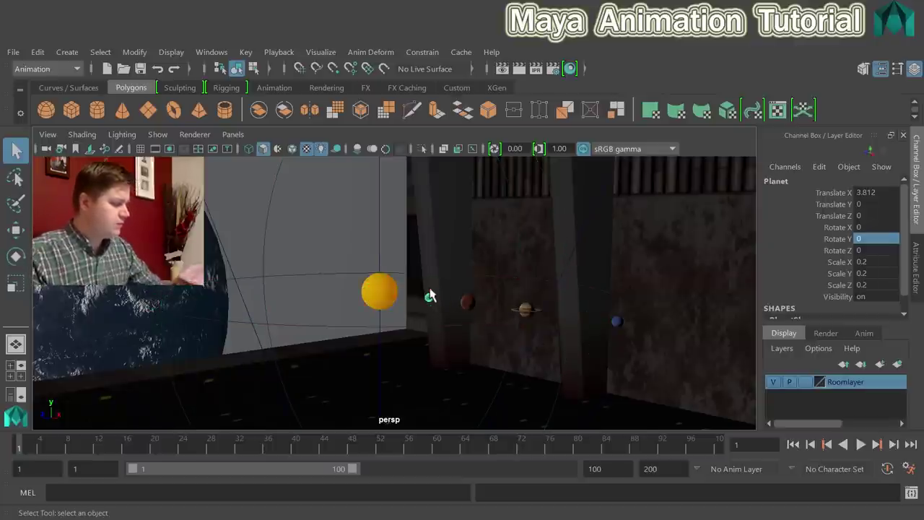
key("e")
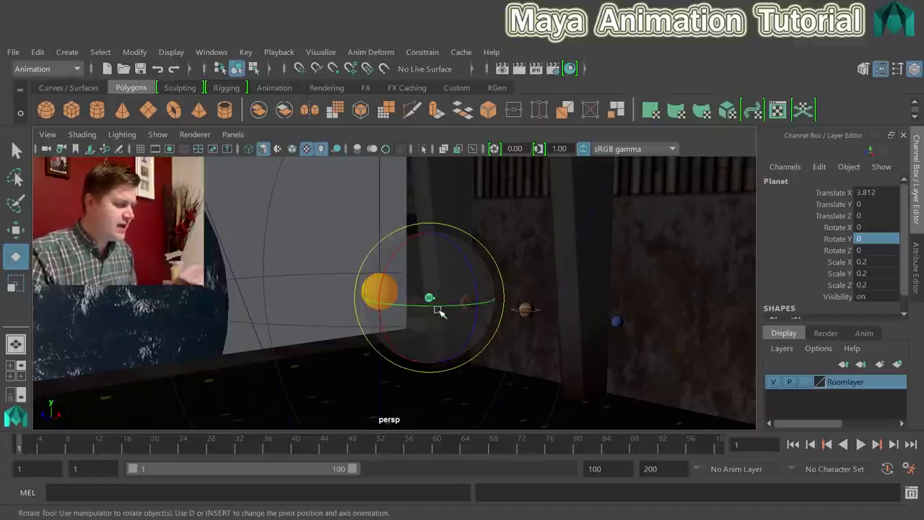
left_click_drag(438, 310, 397, 309)
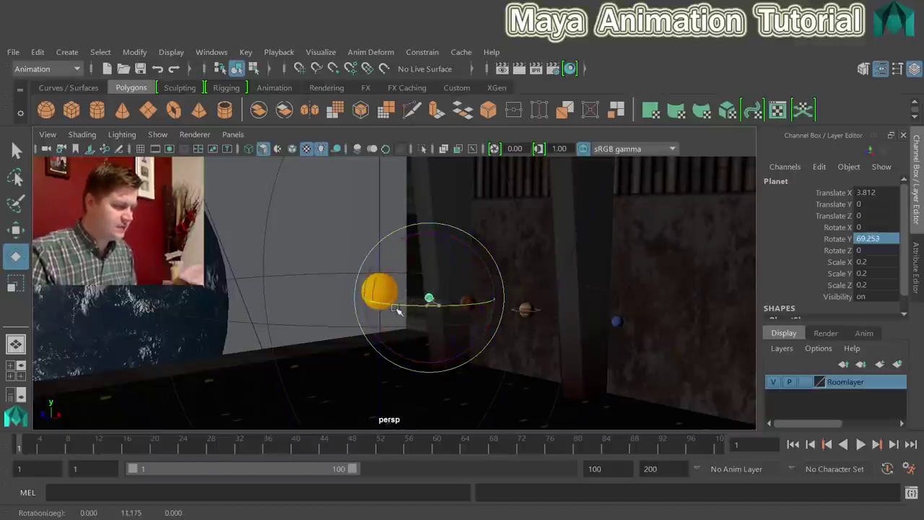
key("ctrl+z")
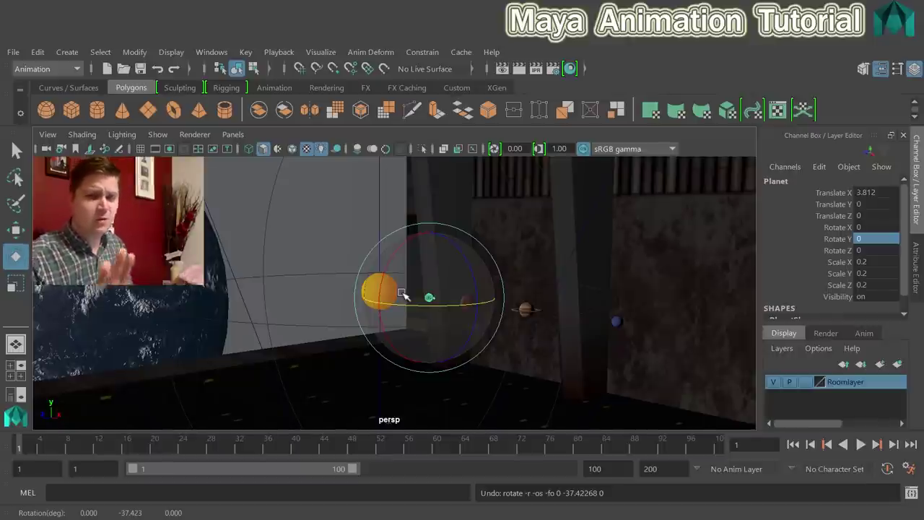
left_click(38, 52)
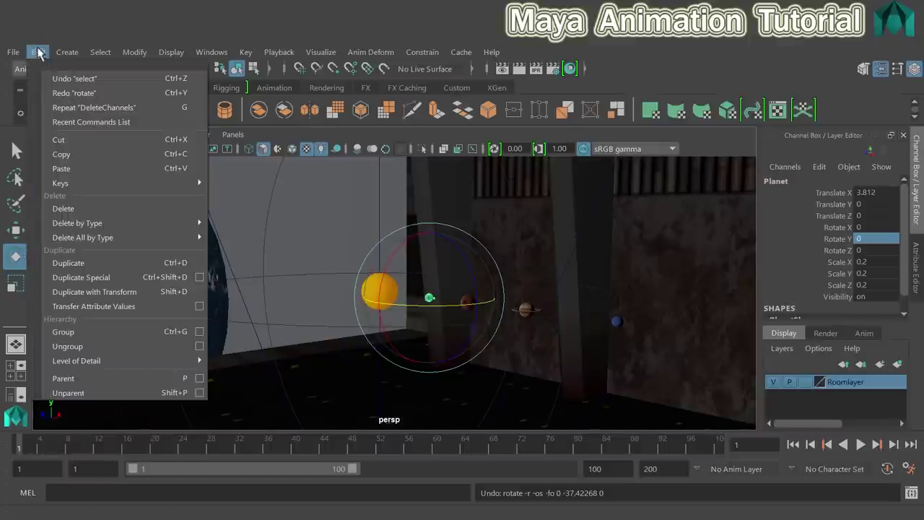
left_click(108, 333)
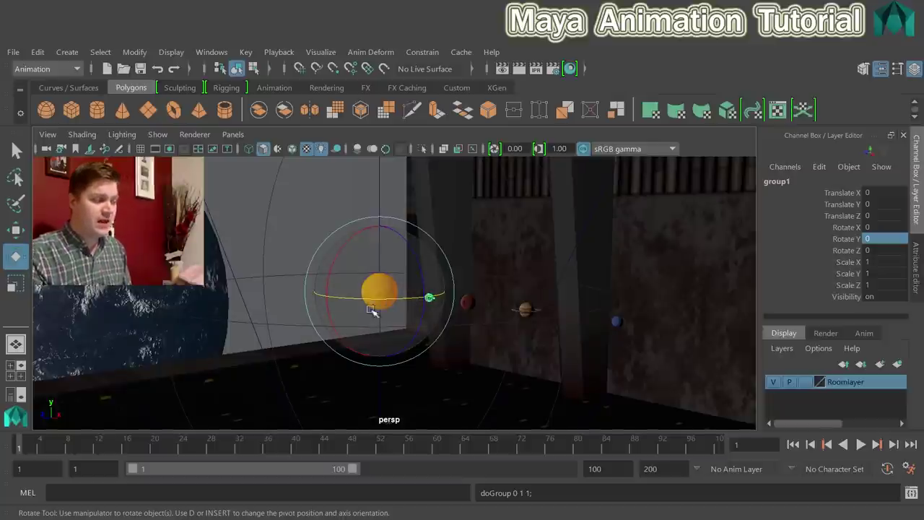
- Try rotating the innermost planet's group around the Sun on the Y axis and undo the rotation
left_click_drag(365, 300, 423, 317)
key("ctrl+z")
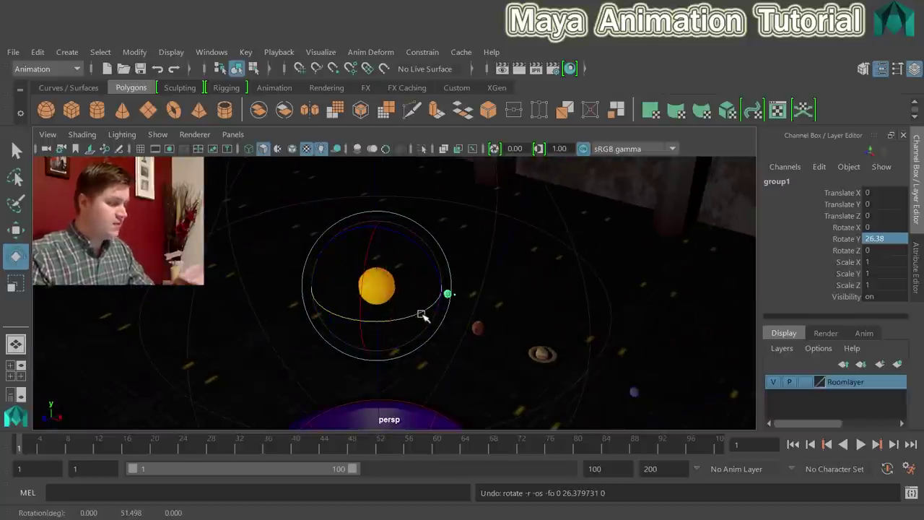
key("ctrl+z")
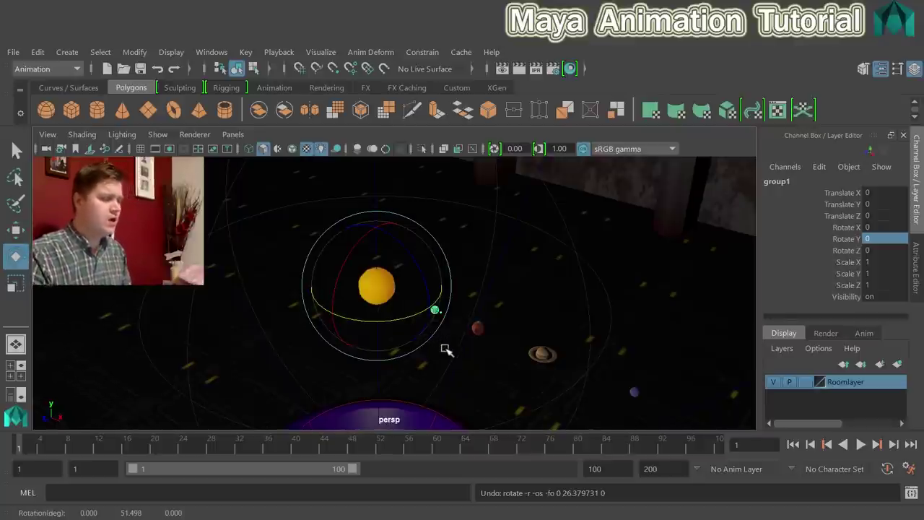
- Put the red planet, the ringed planet and the outermost blue planet each into a separate group
left_click_drag(485, 332, 470, 339, "alt")
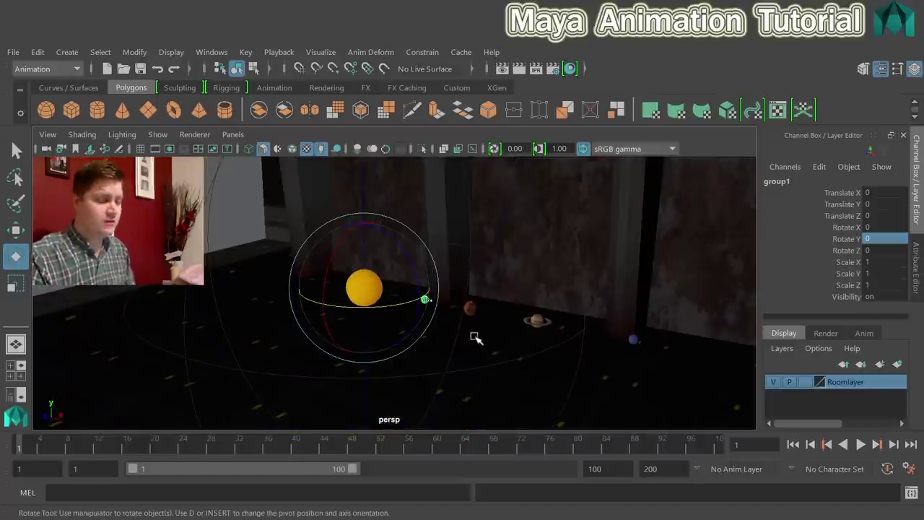
left_click(471, 308)
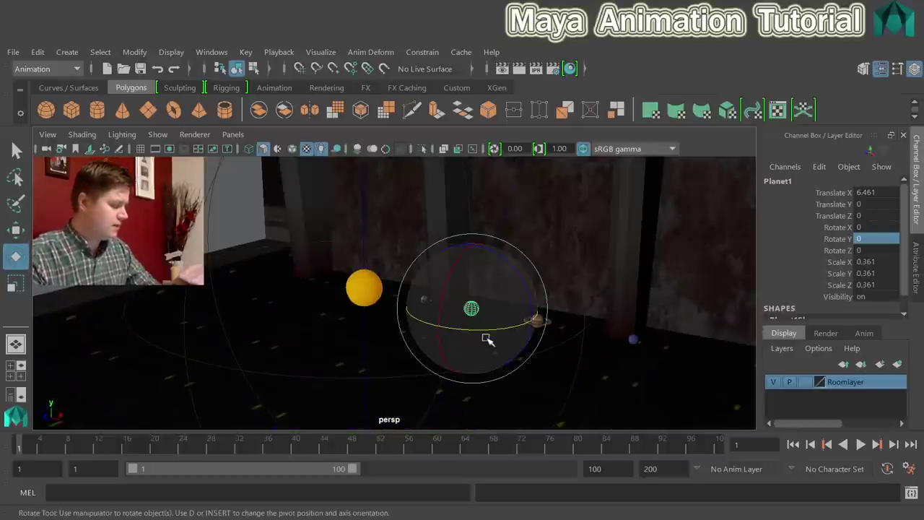
key("ctrl+g")
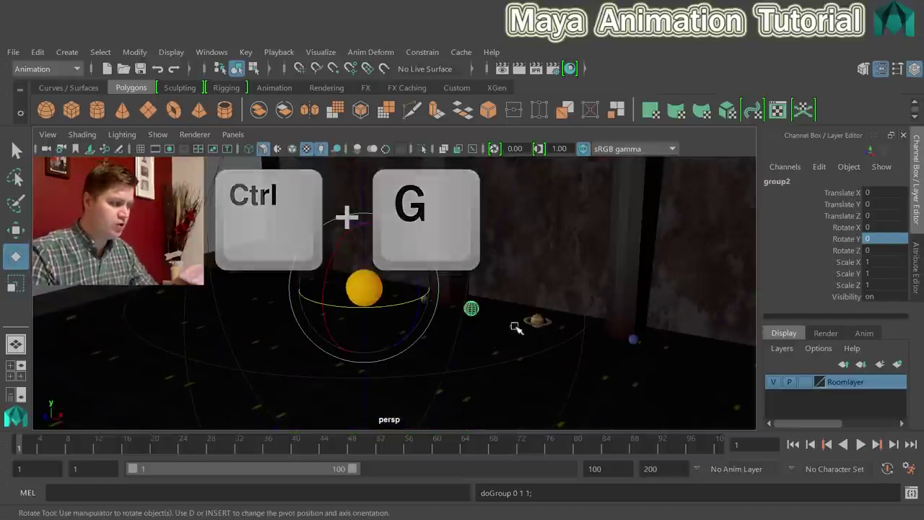
left_click(538, 320)
key("ctrl+g")
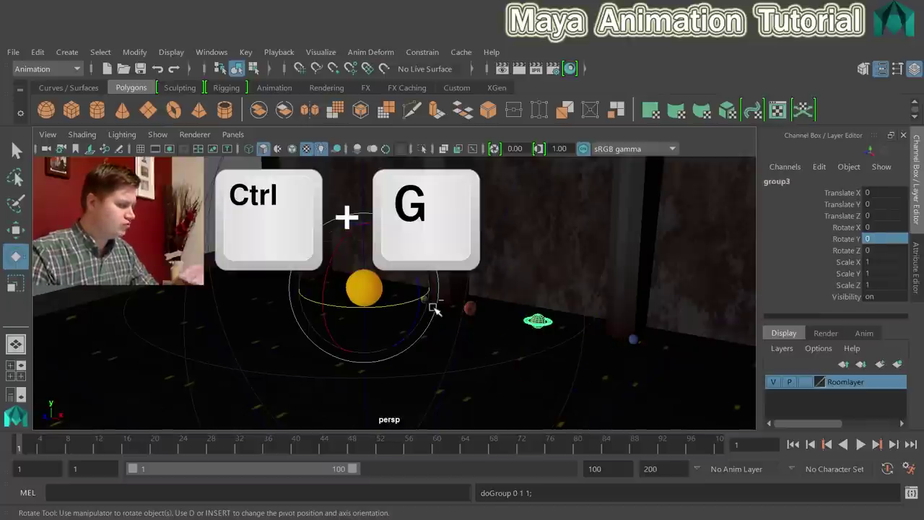
left_click(633, 338)
key("ctrl+g")
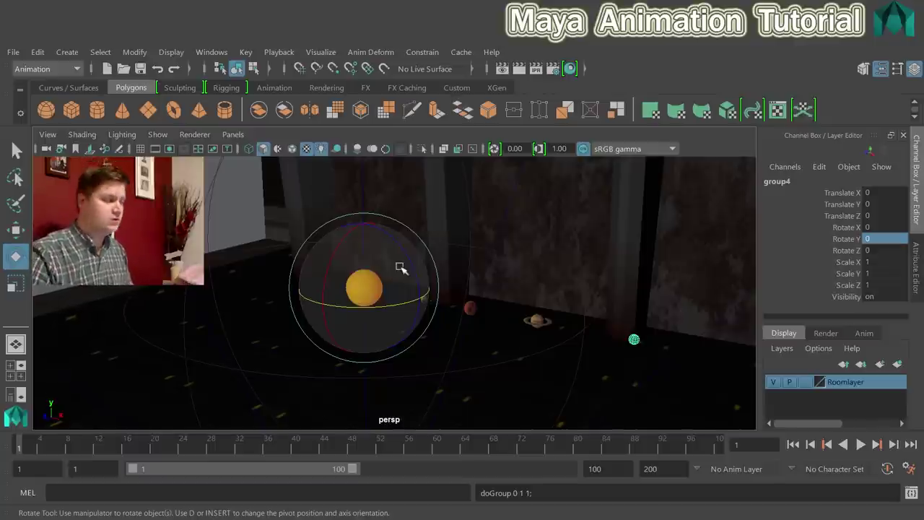
- Open the Outliner as a narrow floating window over the viewport
left_click(213, 53)
left_click(274, 177)
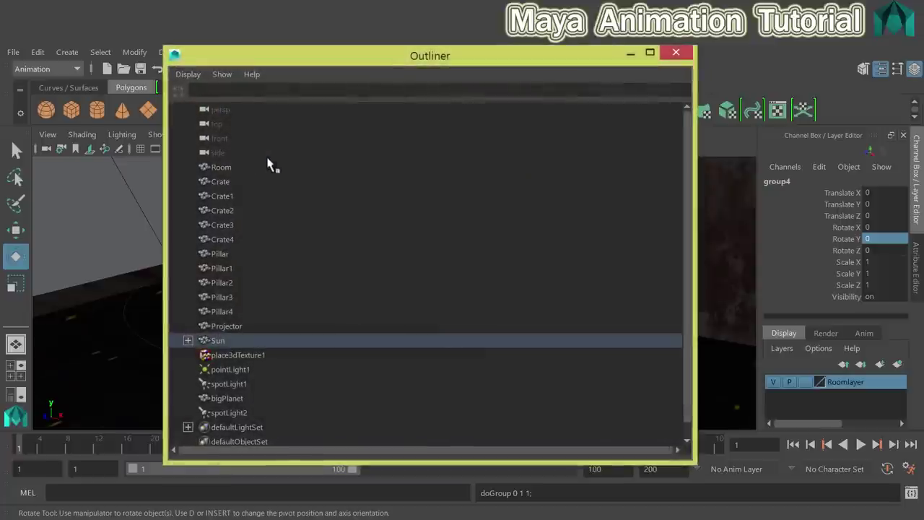
left_click_drag(693, 256, 358, 289)
left_click_drag(231, 62, 555, 59)
double_click(555, 57)
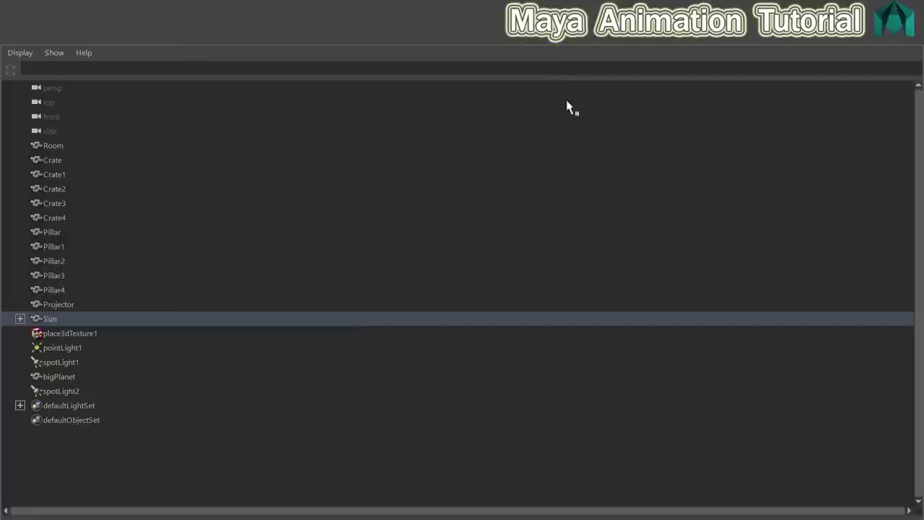
key("super+Down")
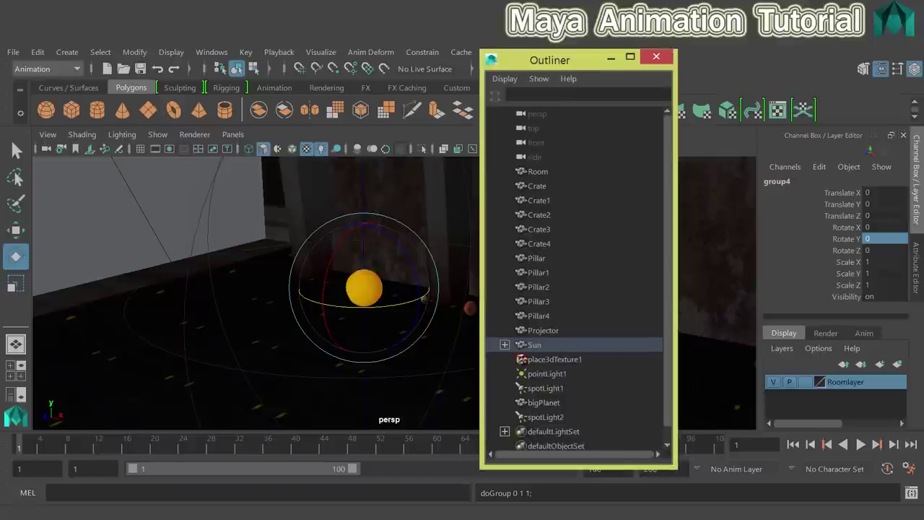
- Expand the Sun and its four planet groups in the Outliner and move the window clear of the planets
left_click(504, 344)
scroll(514, 361, "down", 2)
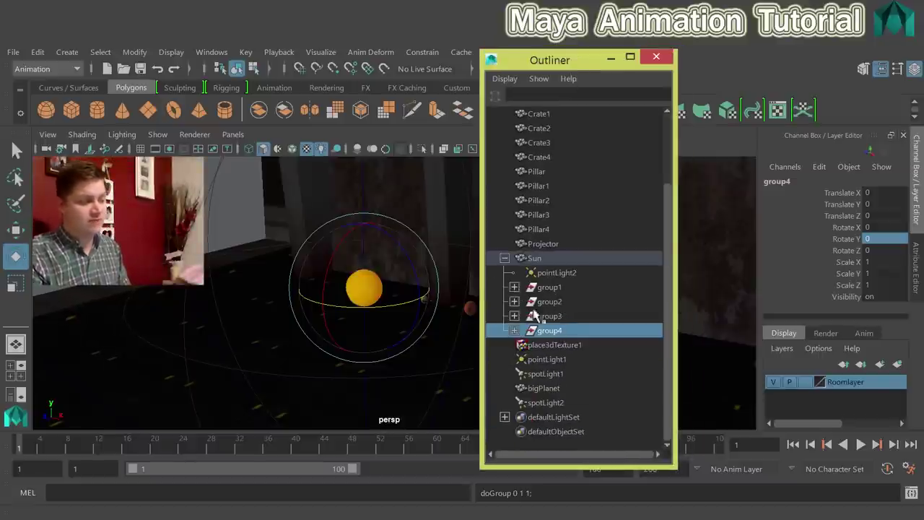
left_click(514, 287)
left_click(514, 315)
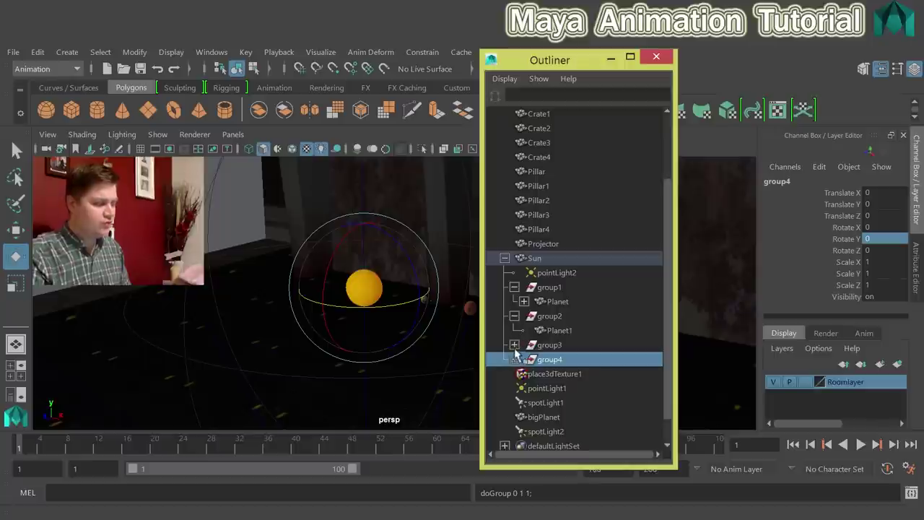
left_click(514, 345)
left_click(514, 374)
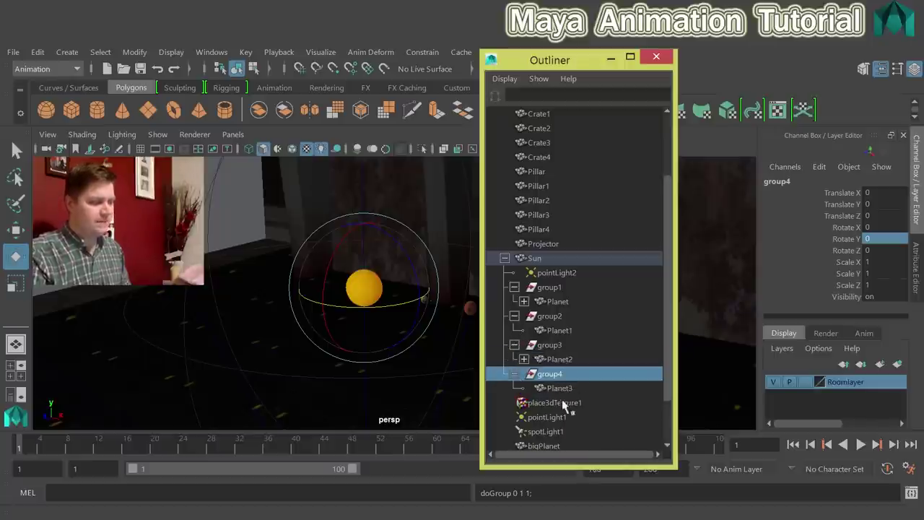
left_click_drag(539, 65, 742, 57)
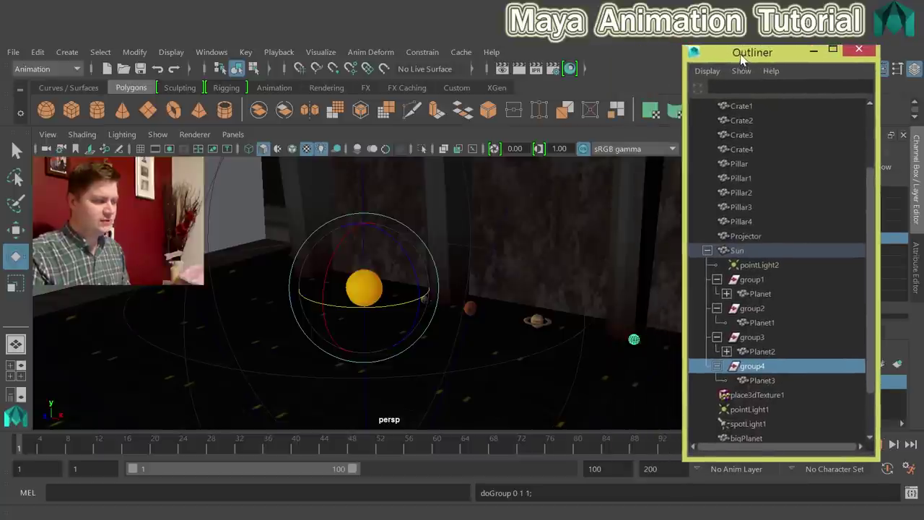
- Try rotating the red planet itself on the Y axis and undo the rotation
left_click(470, 309)
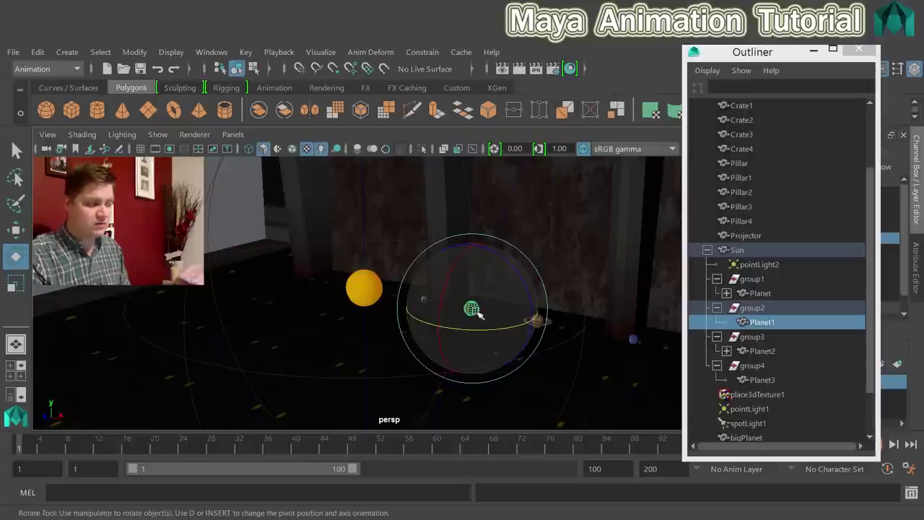
mouse_move(478, 326)
left_mouse_down()
mouse_move(413, 324)
mouse_move(511, 334)
mouse_move(419, 327)
mouse_move(487, 337)
left_mouse_up()
key("ctrl+z")
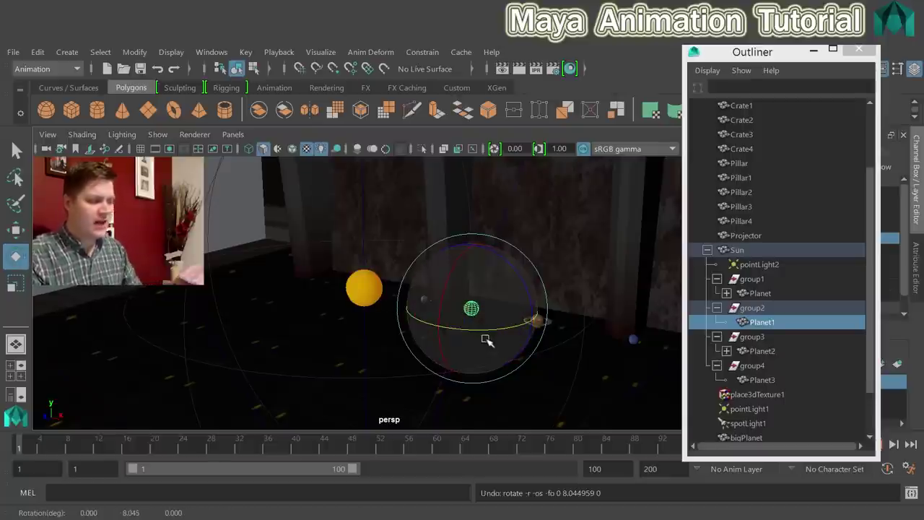
- Try rotating group2 around the Sun on the Y axis, undo it, and select group3, group4 and group1 in turn
left_click(751, 308)
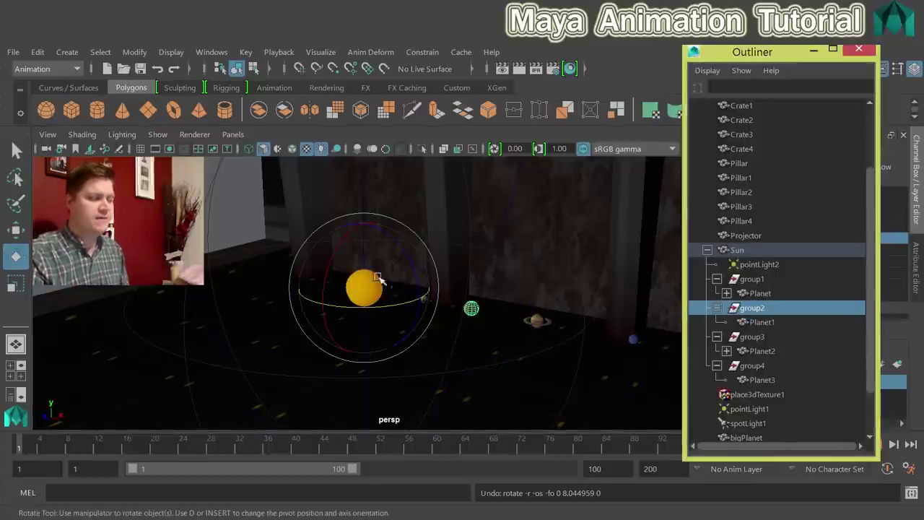
left_click_drag(356, 303, 329, 305)
key("ctrl+z")
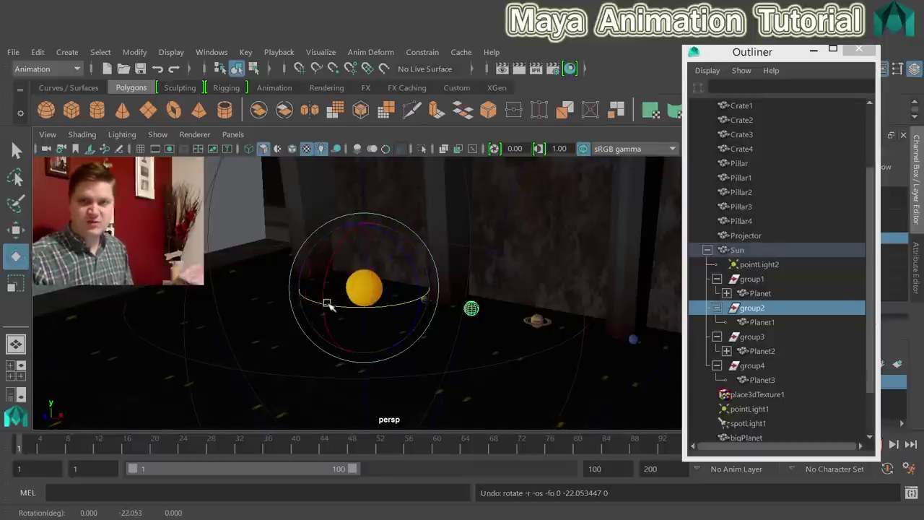
left_click(751, 337)
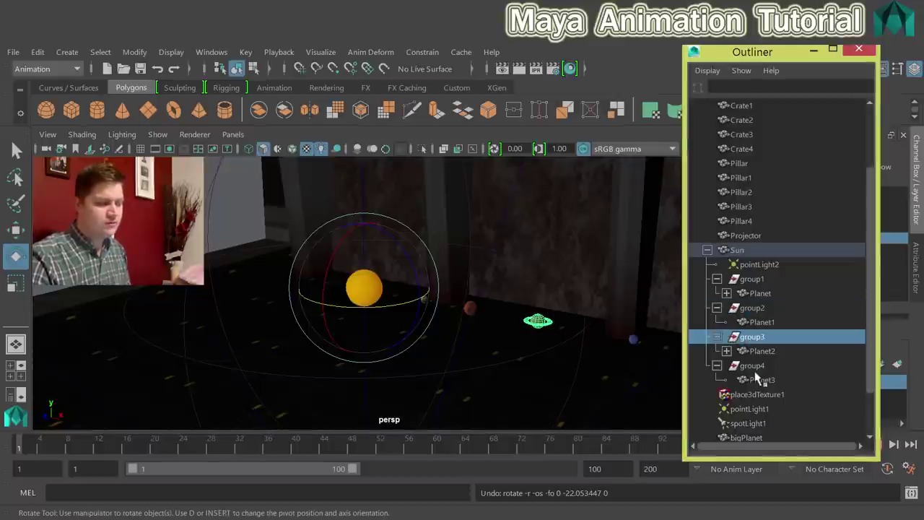
left_click(756, 366)
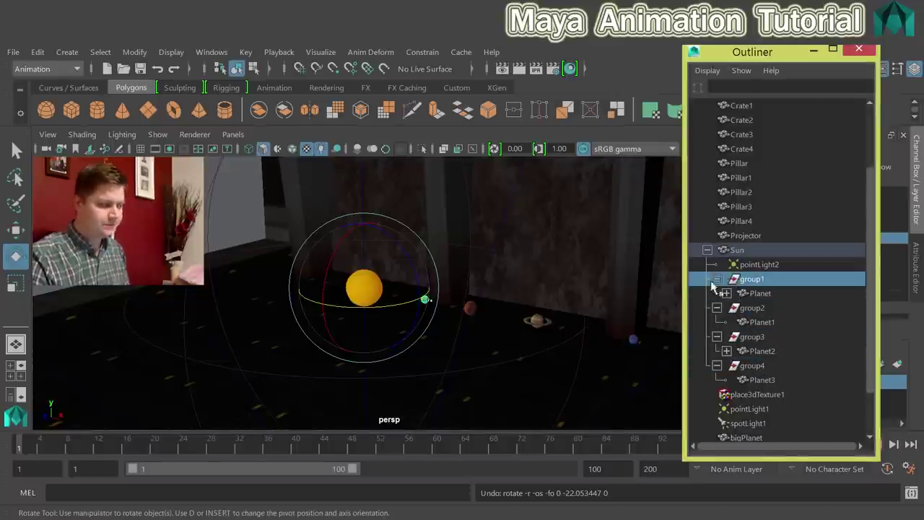
- Go from the selected red planet up to its parent group2 and close the Outliner
left_click(471, 309)
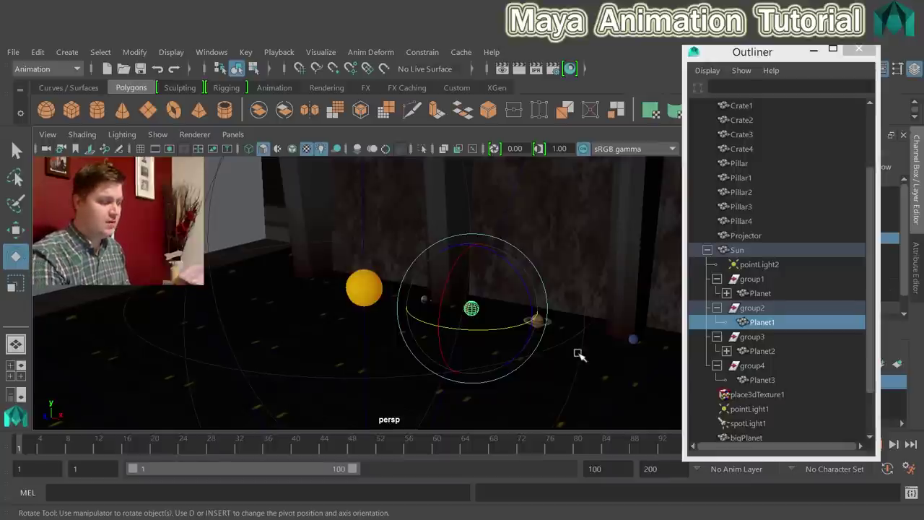
key("Up")
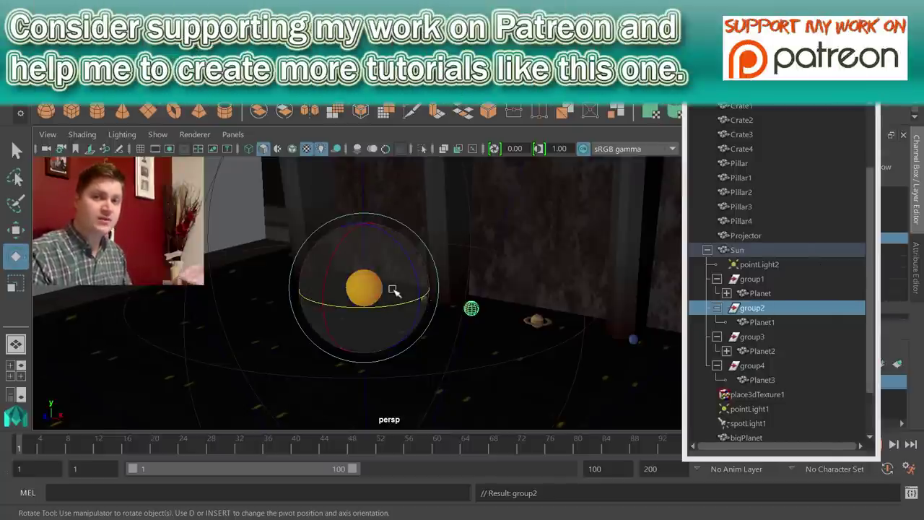
key("alt+F4")
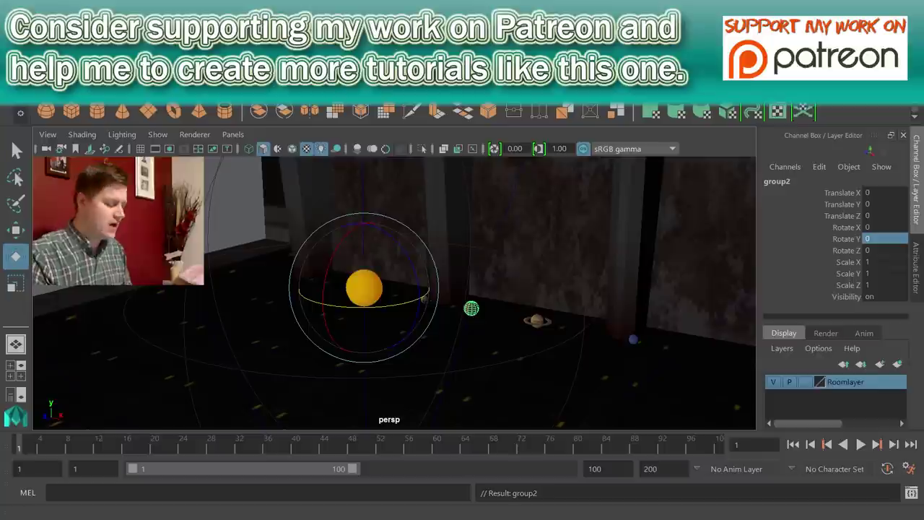
- Select the innermost planet and go up the hierarchy to its parent group1
left_click(424, 302)
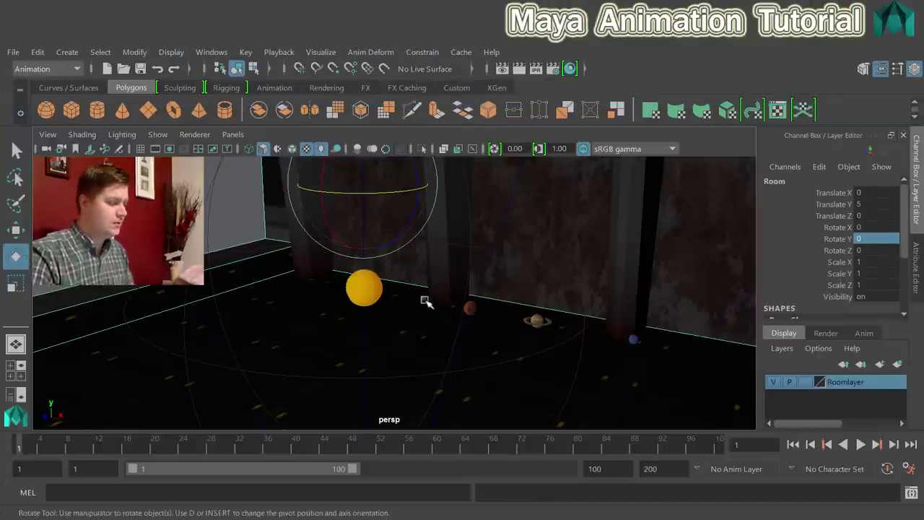
left_click(470, 307)
left_click_drag(474, 353, 375, 351)
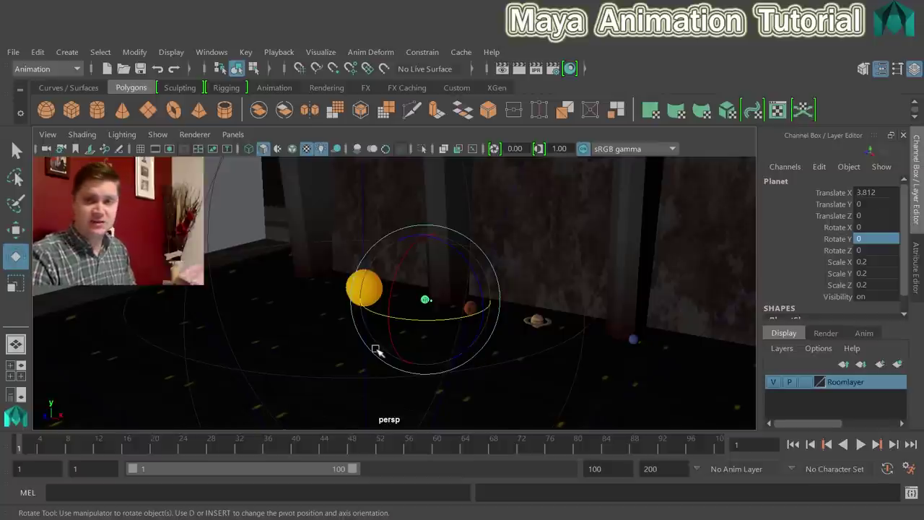
key("Up")
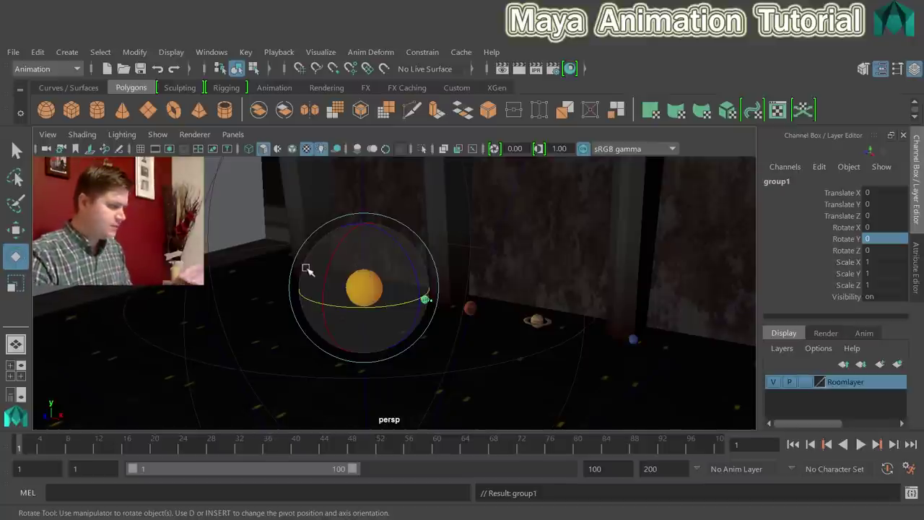
- Return to frame 1, set a key on all of group1's channels, and undo the key
left_click_drag(88, 448, 21, 445)
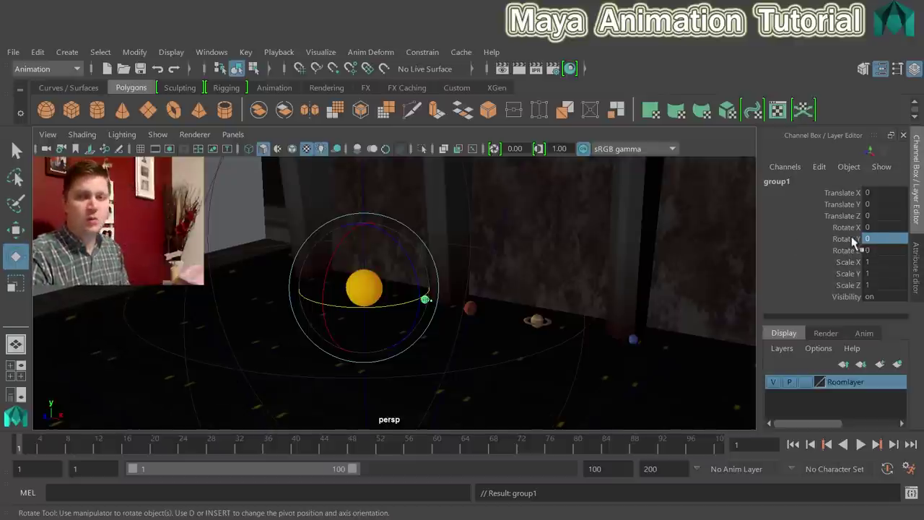
key("s")
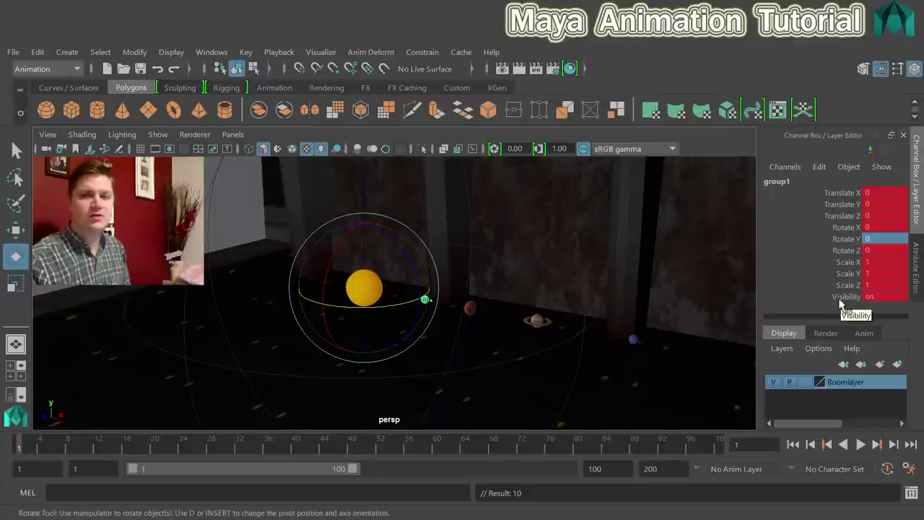
key("ctrl+z")
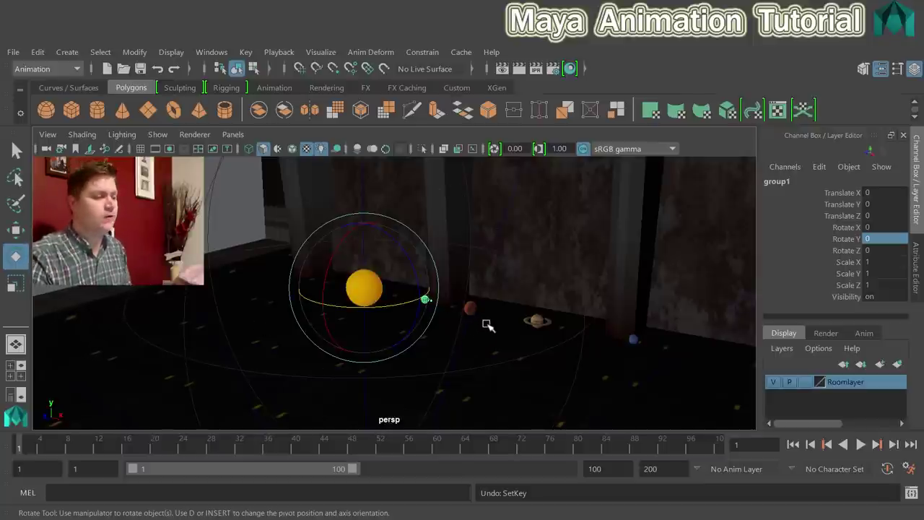
- Key only group1's Rotate Y channel at 0 on frame 1
right_click(849, 245)
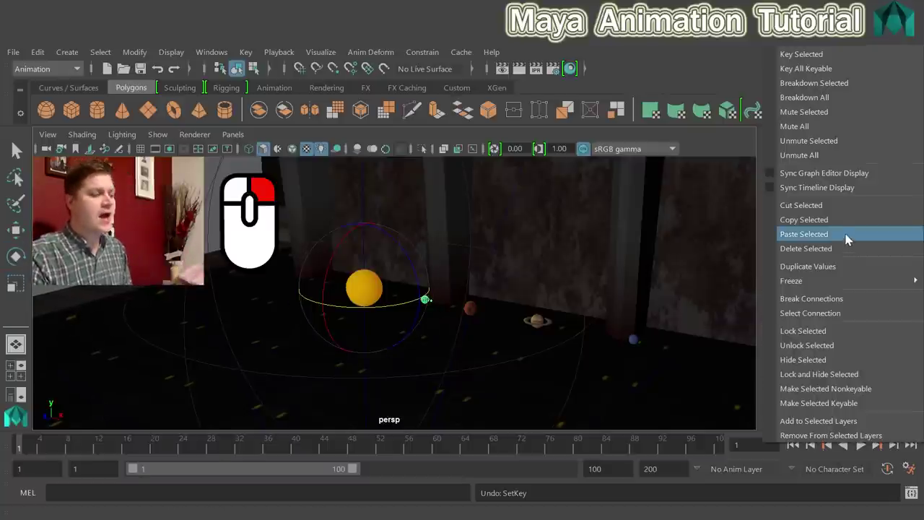
left_click(819, 57)
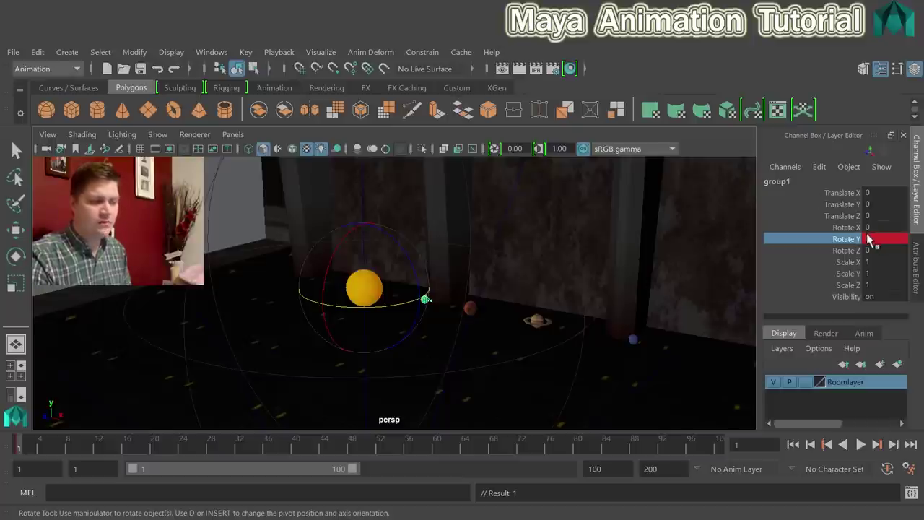
mouse_move(870, 239)
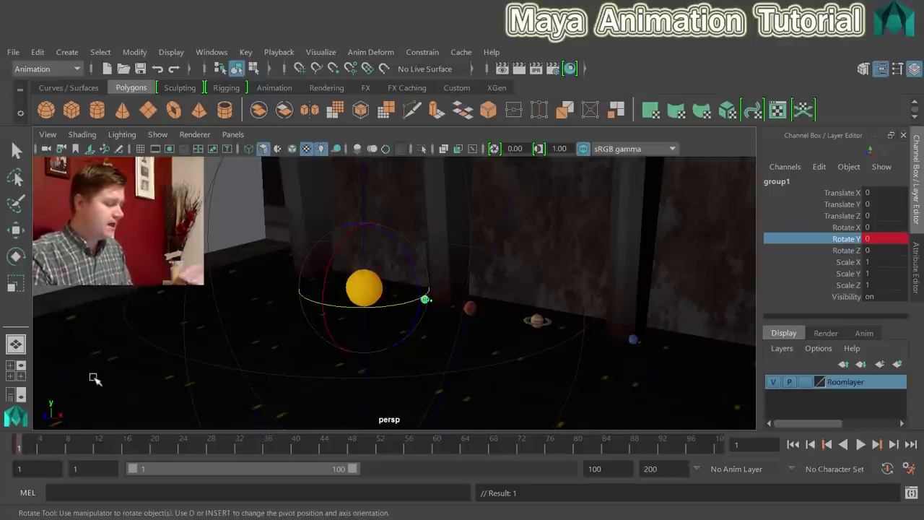
- At frame 20, set group1's Rotate Y to 50 and key only that channel
left_click(155, 449)
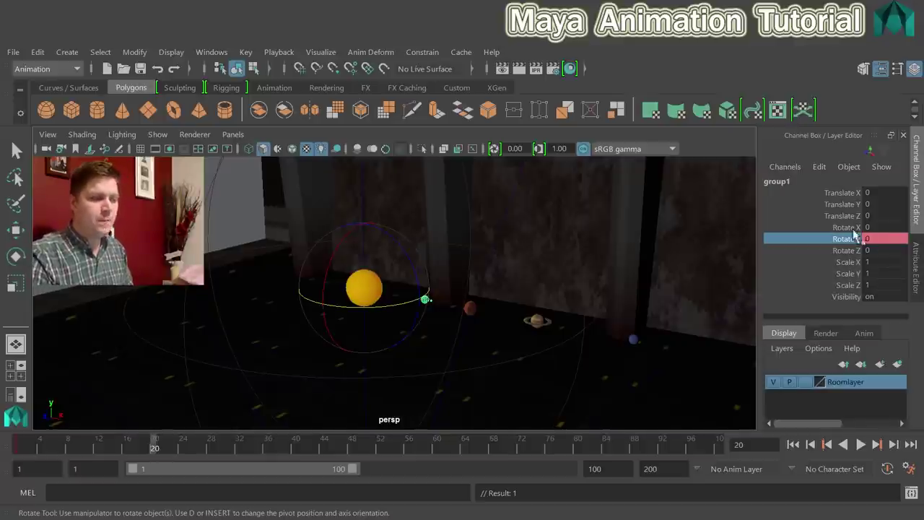
left_click(881, 241)
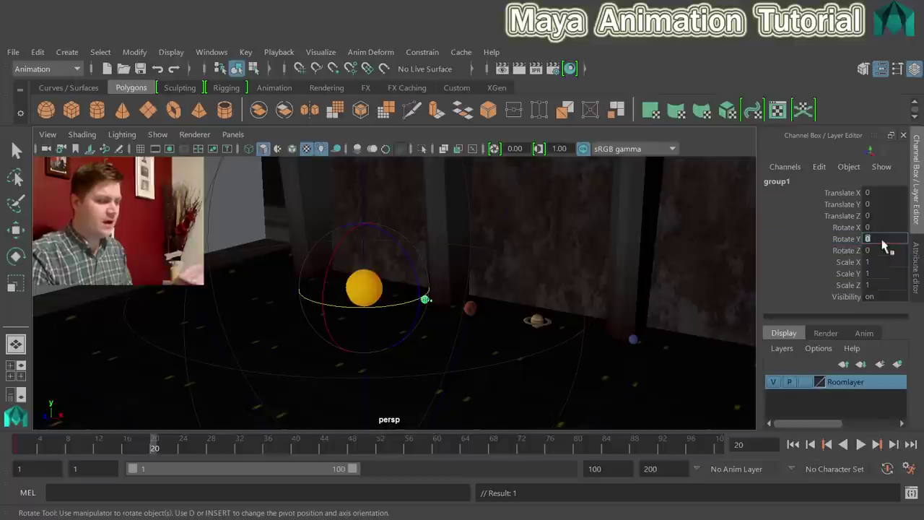
type("50")
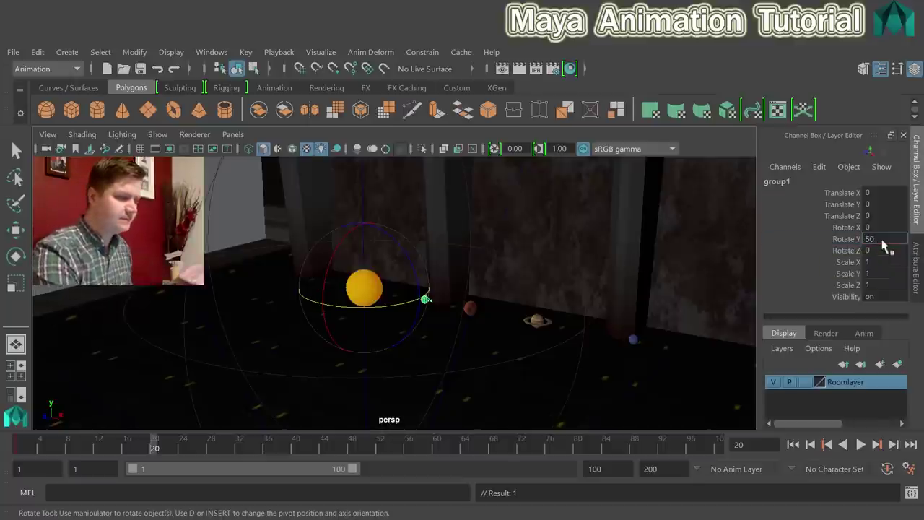
key("Return")
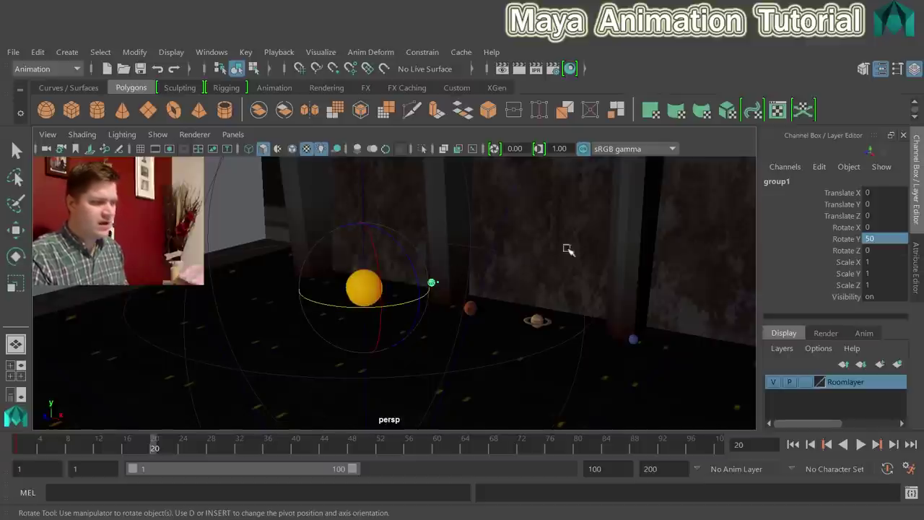
right_click(842, 243)
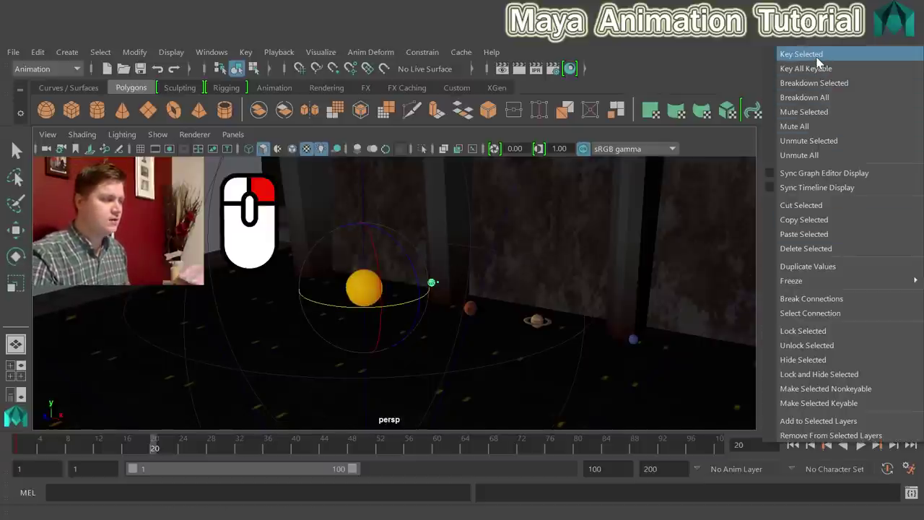
left_click(809, 54)
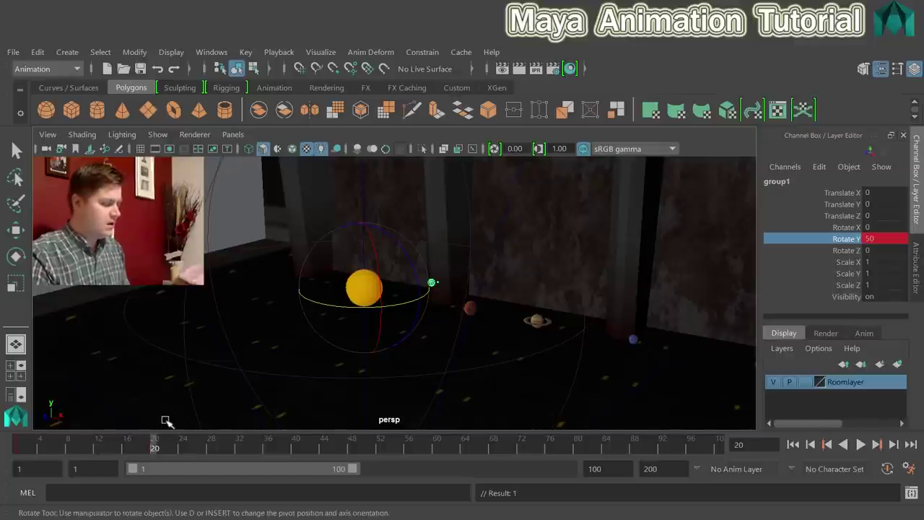
- Play back the innermost planet's orbit, stop playback and return to frame 1
key("alt+v")
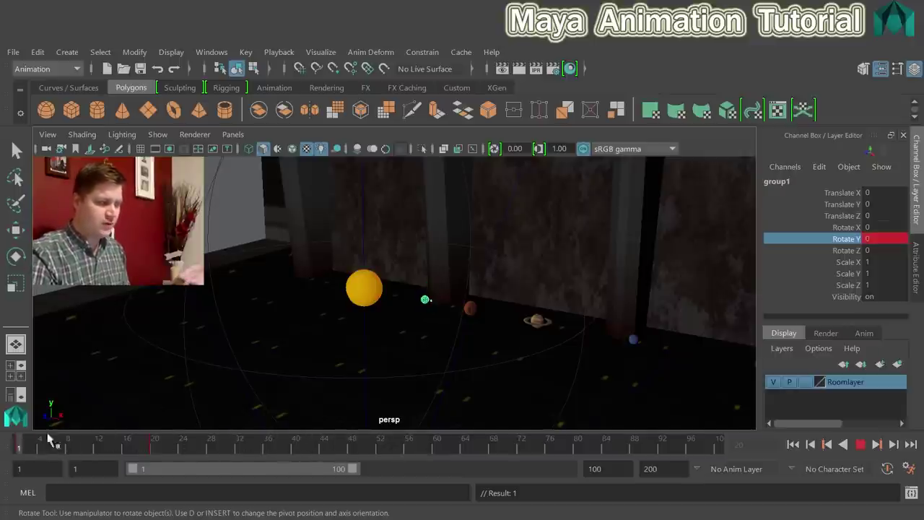
key("Escape")
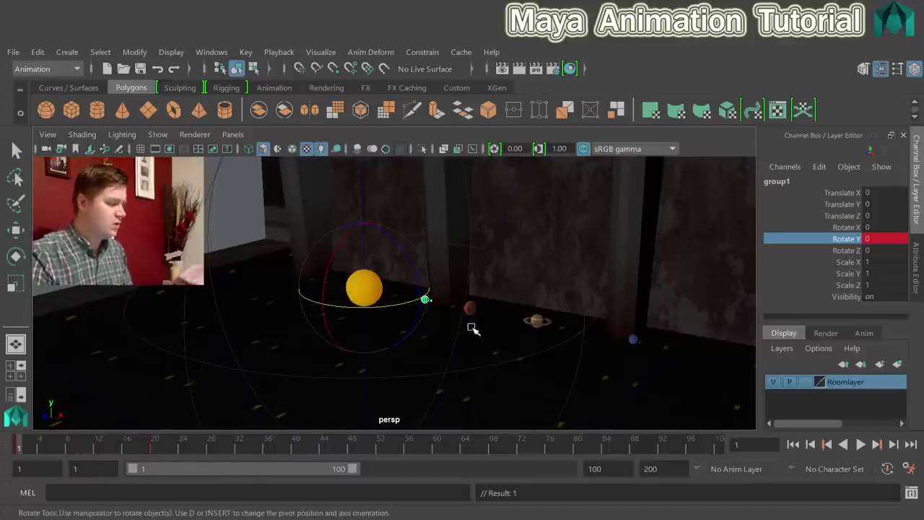
left_click_drag(136, 450, 19, 450)
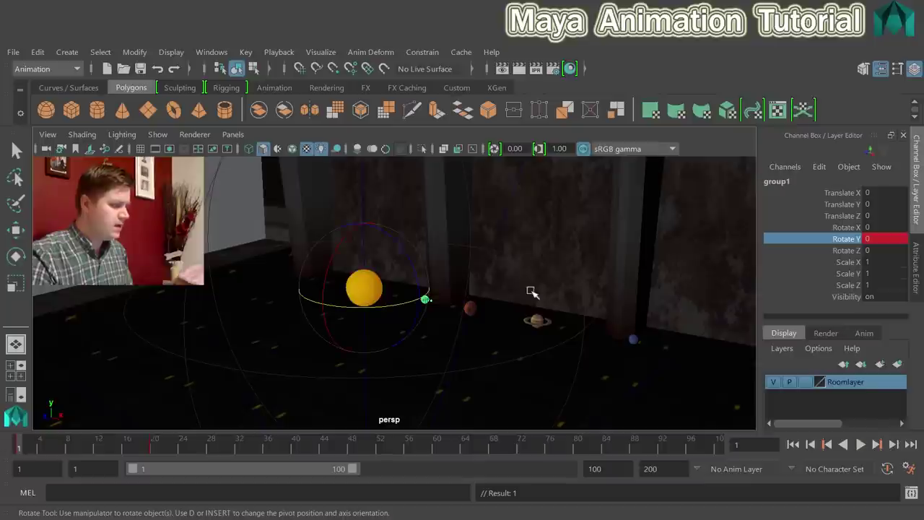
- Select the red planet, go up to its parent group2 and key its Rotate Y at 0 on frame 1
left_click(470, 309)
key("Up")
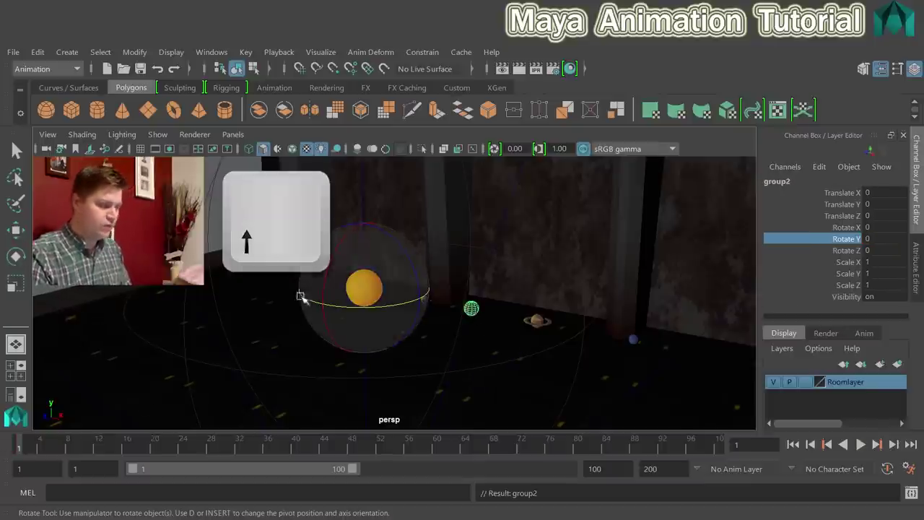
right_click(847, 246)
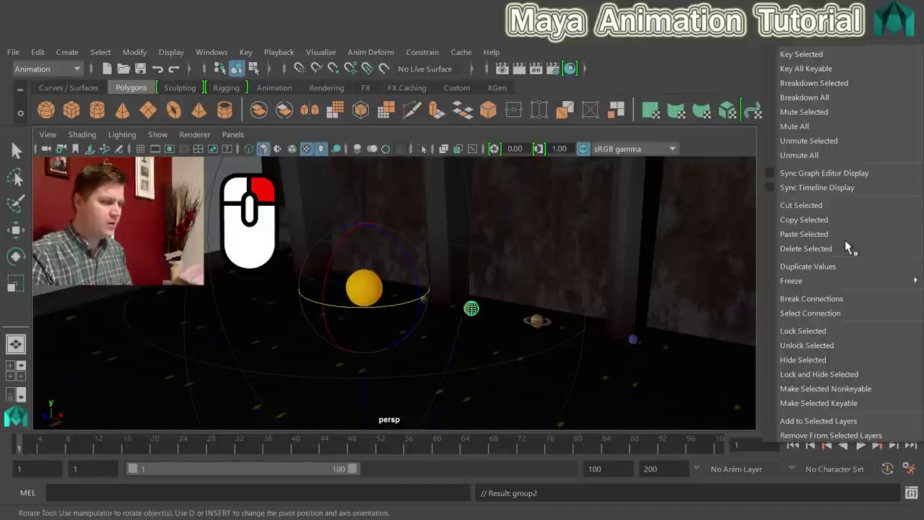
right_click_drag(847, 246, 813, 55)
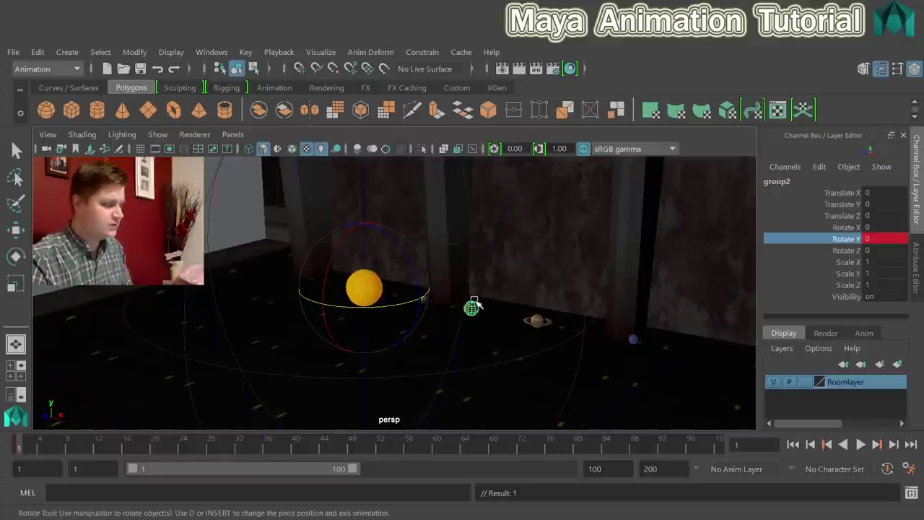
- At frame 20, set group2's Rotate Y to 41 and key only that channel
left_click(154, 448)
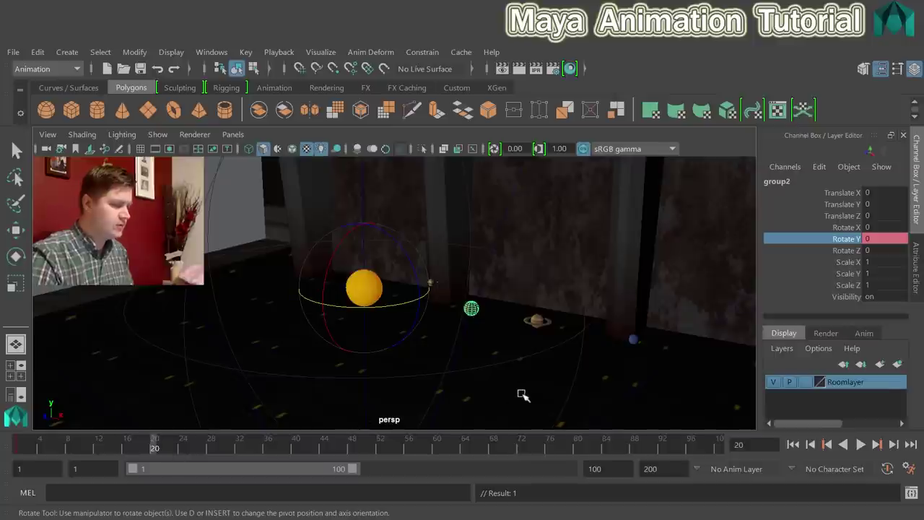
double_click(887, 239)
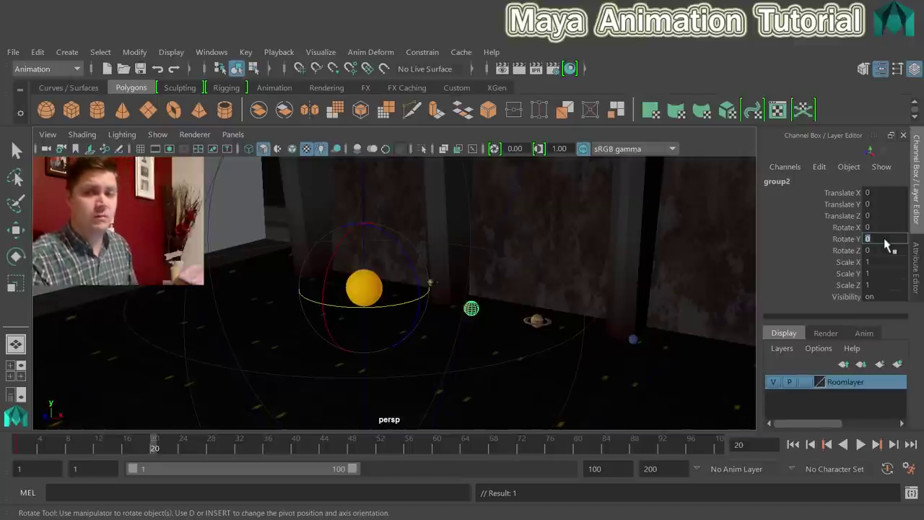
type("4")
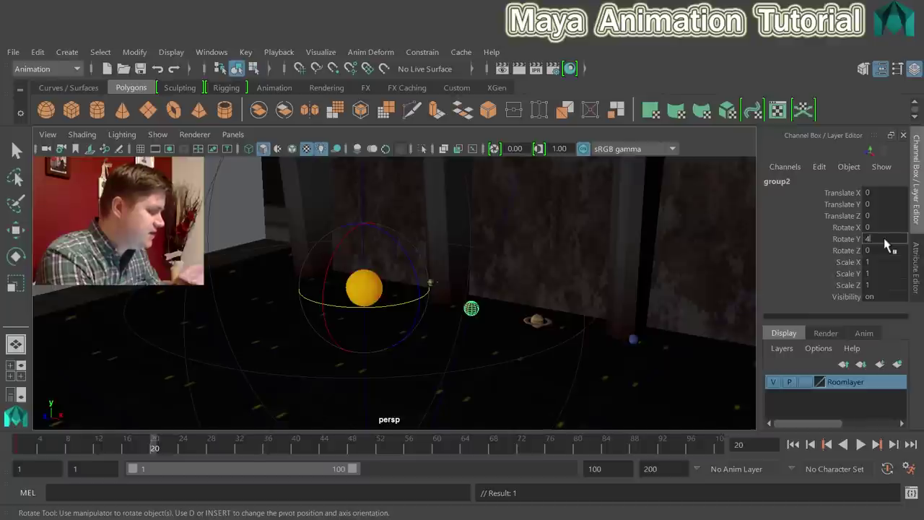
type("1")
key("Return")
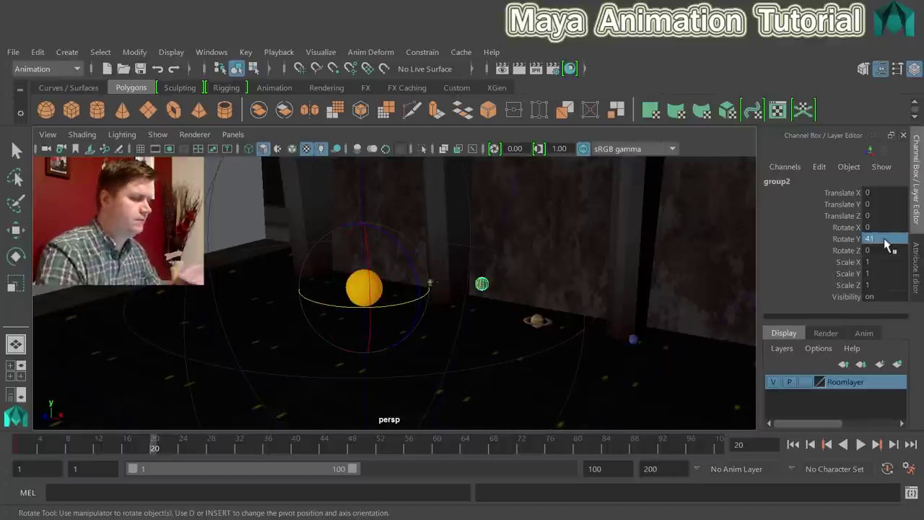
right_click_drag(857, 244, 782, 54)
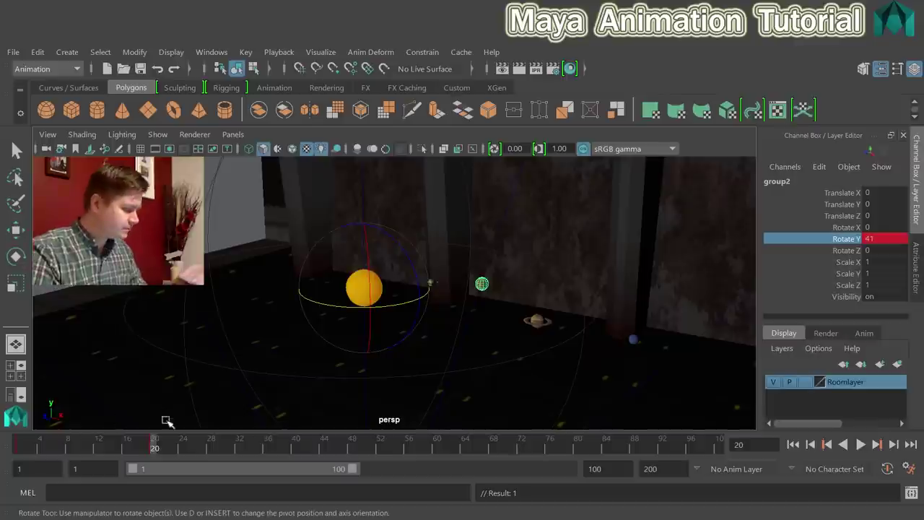
- Play back the animation to compare the orbits of the two innermost planets
key("alt+v")
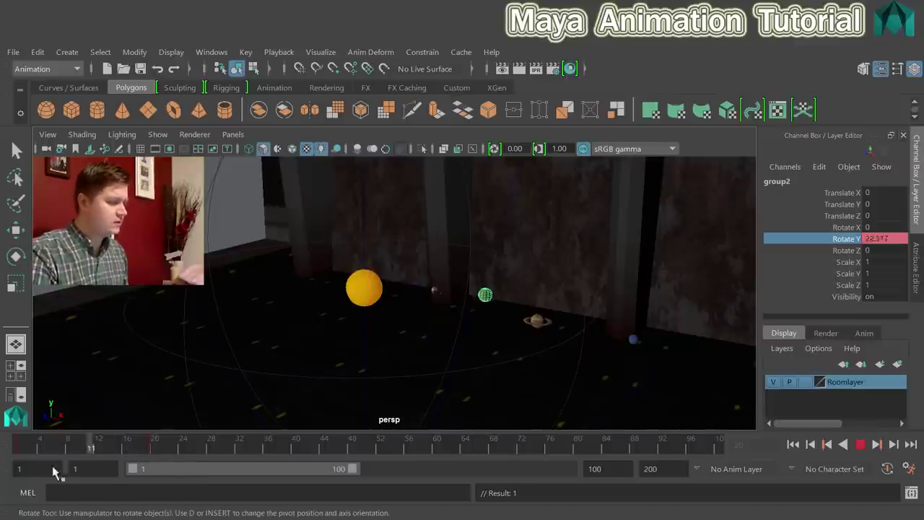
key("alt+shift+v")
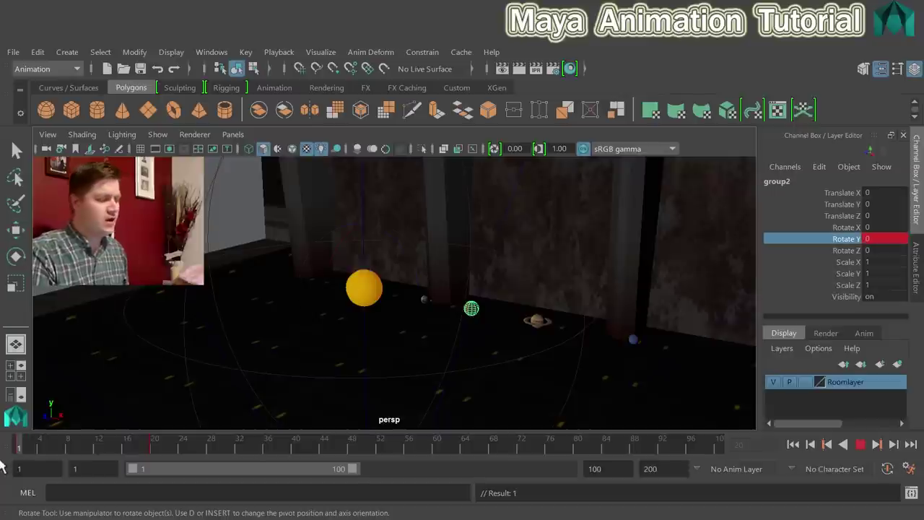
key("alt+v")
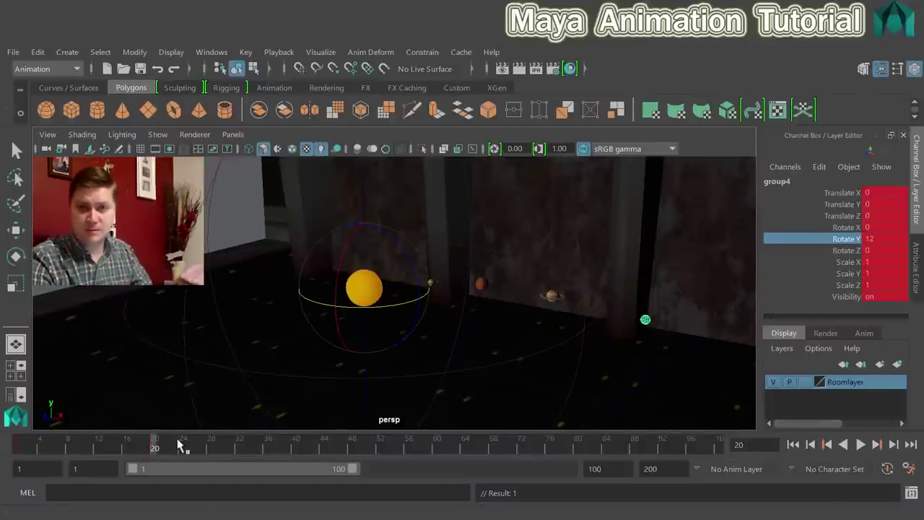
- Scrub back to frame 1, play the orbits of all four planets, and return to frame 1
left_click(118, 445)
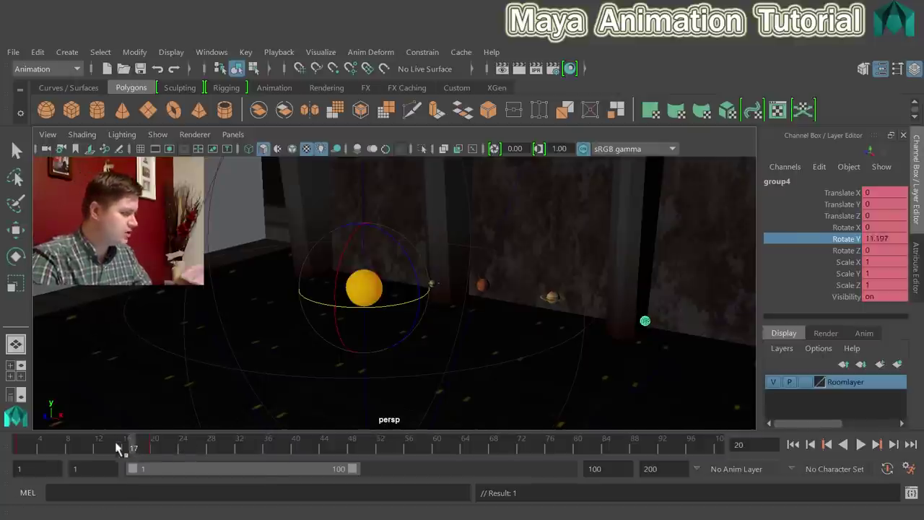
left_click_drag(118, 447, 16, 446)
key("alt+v")
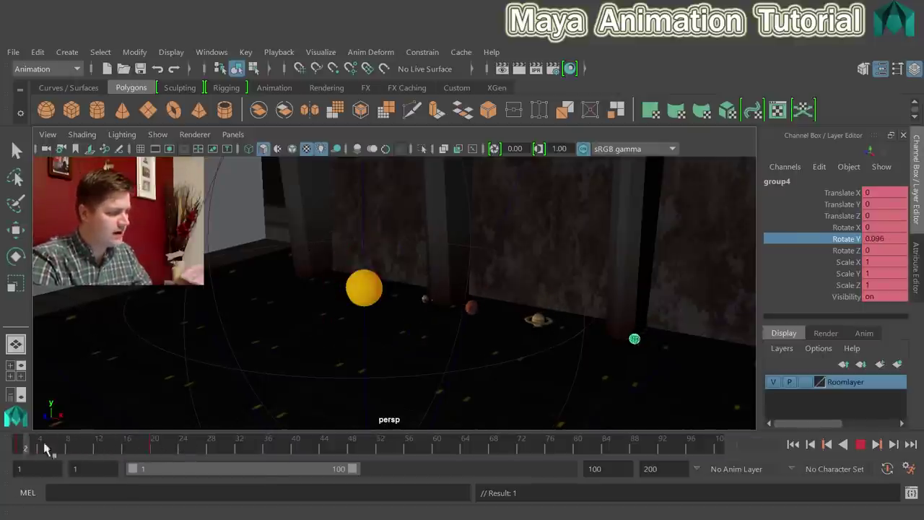
left_click_drag(44, 447, 4, 444)
- Switch to the Select tool, select the innermost planet and go up to its parent group1
key("e")
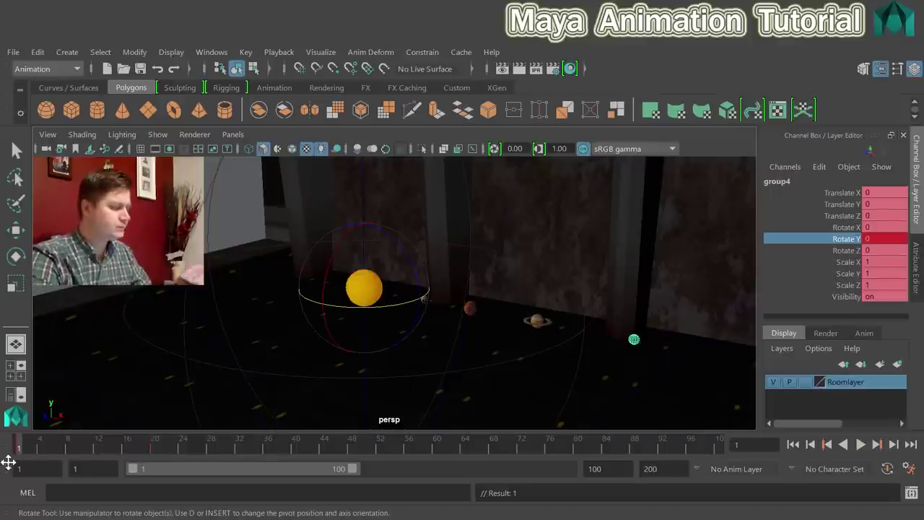
key("w")
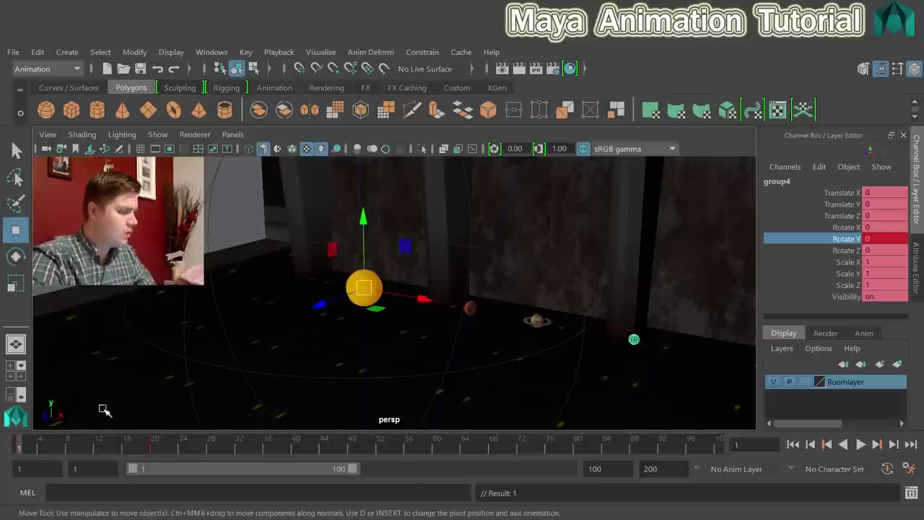
key("q")
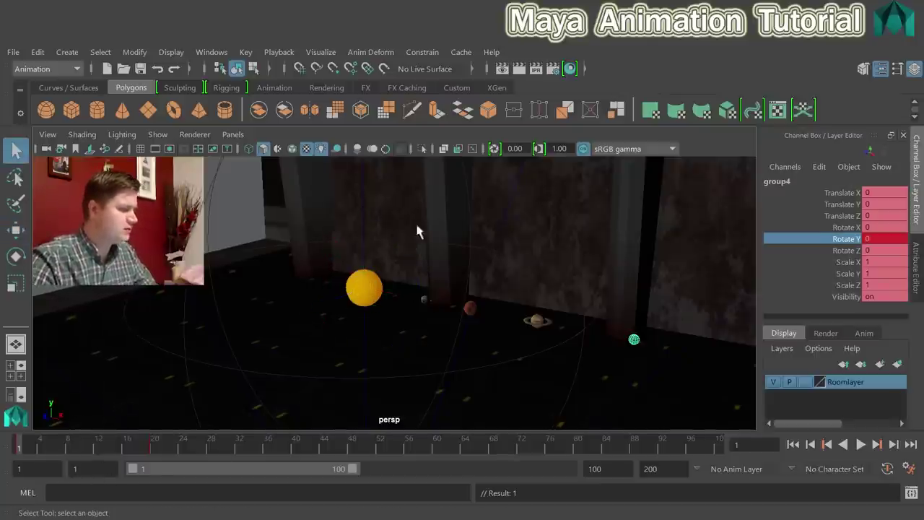
left_click(425, 299)
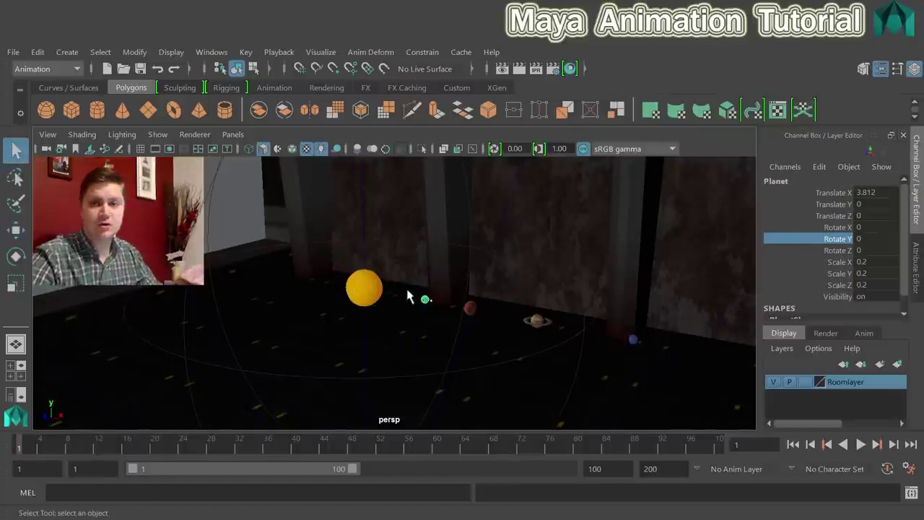
key("Up")
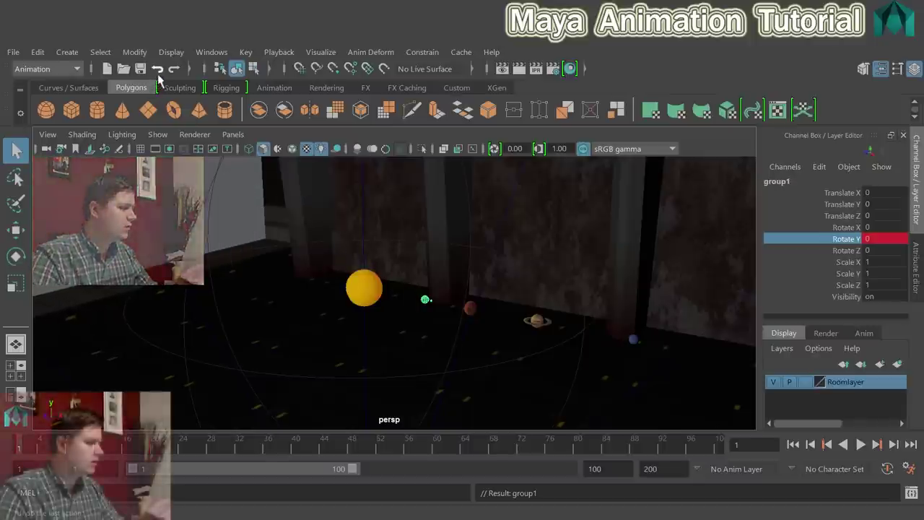
- Open the Graph Editor, frame group1's Rotate Y curve and select both of its keys
left_click(212, 55)
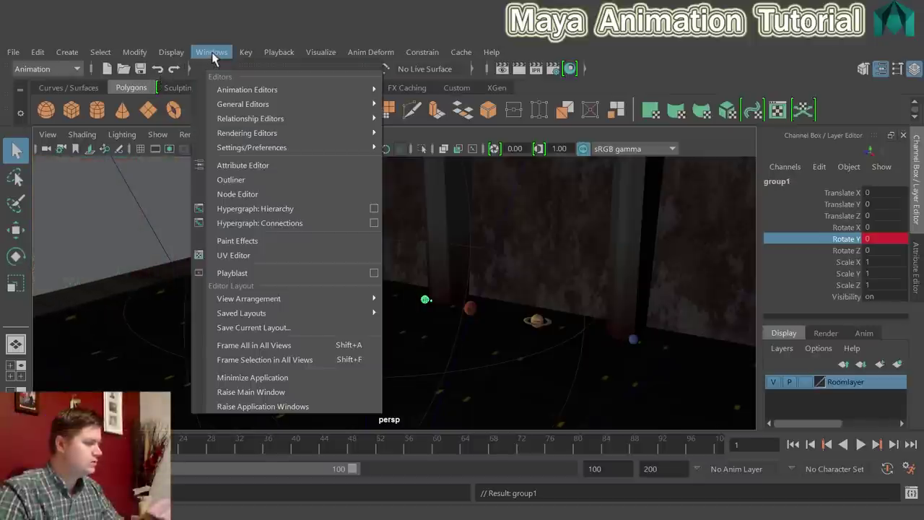
mouse_move(253, 91)
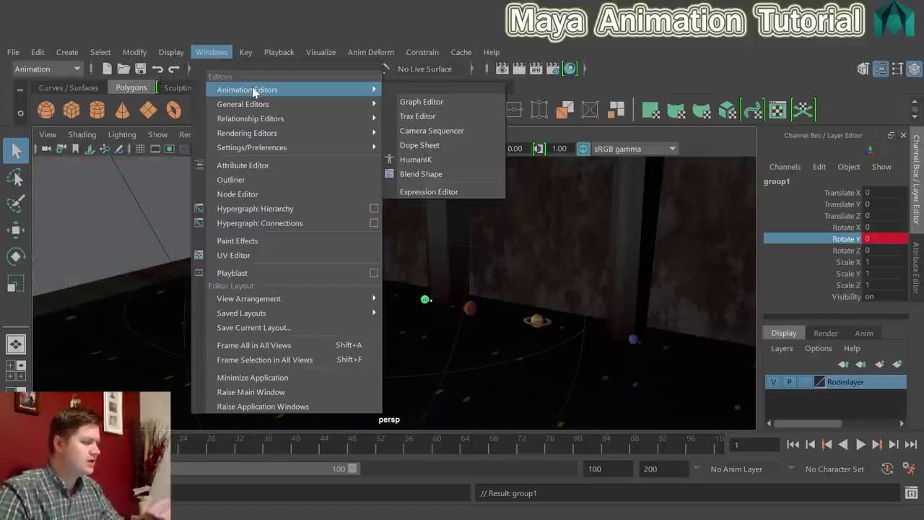
left_click(442, 105)
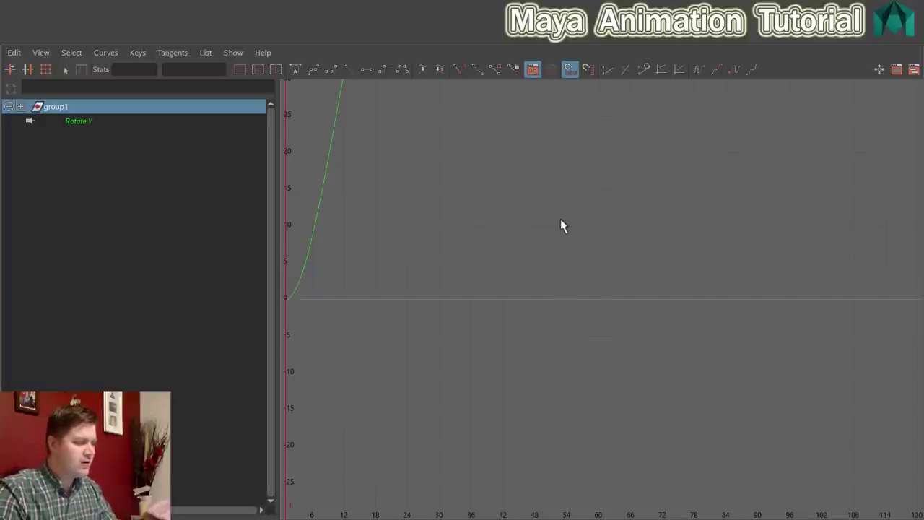
key("a")
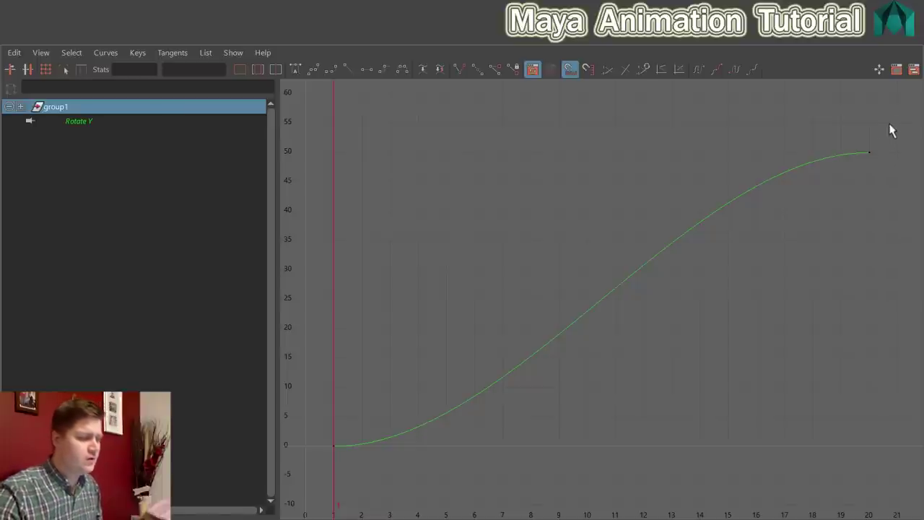
left_click_drag(892, 113, 316, 463)
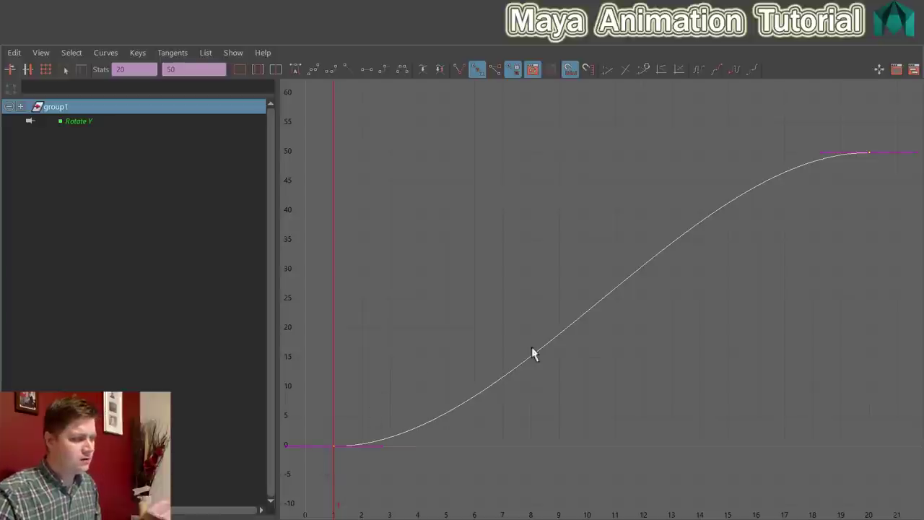
- Make the tangents of group1's selected Rotate Y keys linear and set the curve's post infinity to Linear
left_click(173, 53)
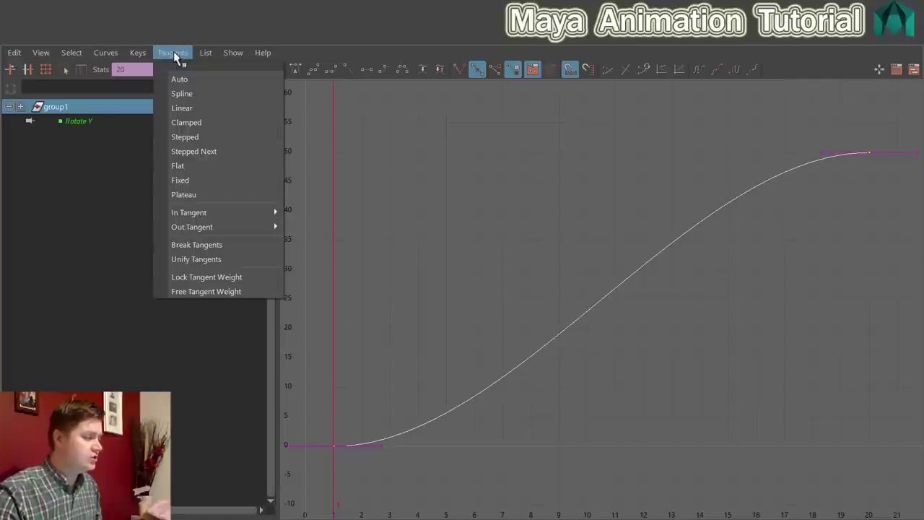
left_click(191, 92)
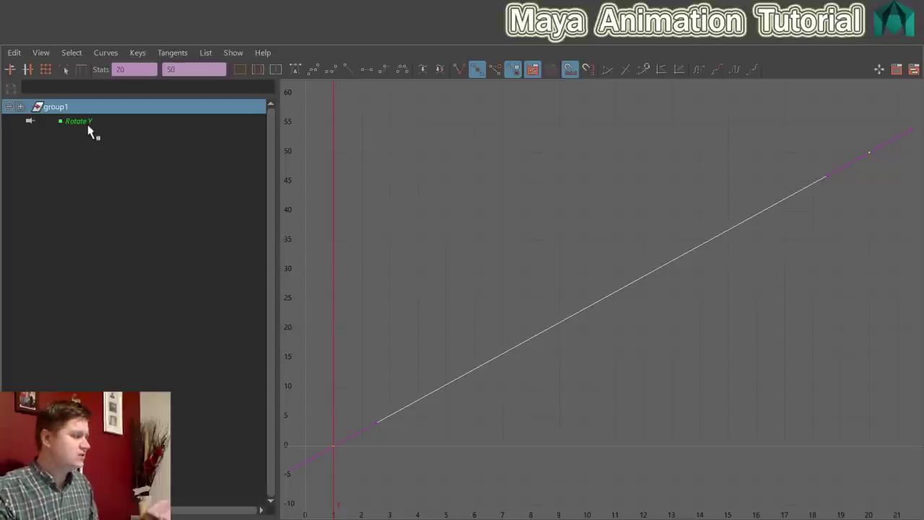
left_click(104, 53)
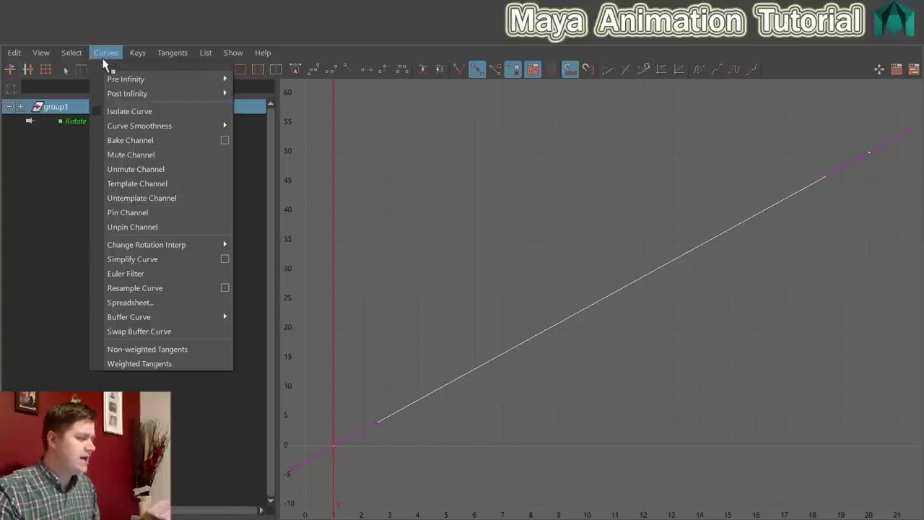
mouse_move(121, 91)
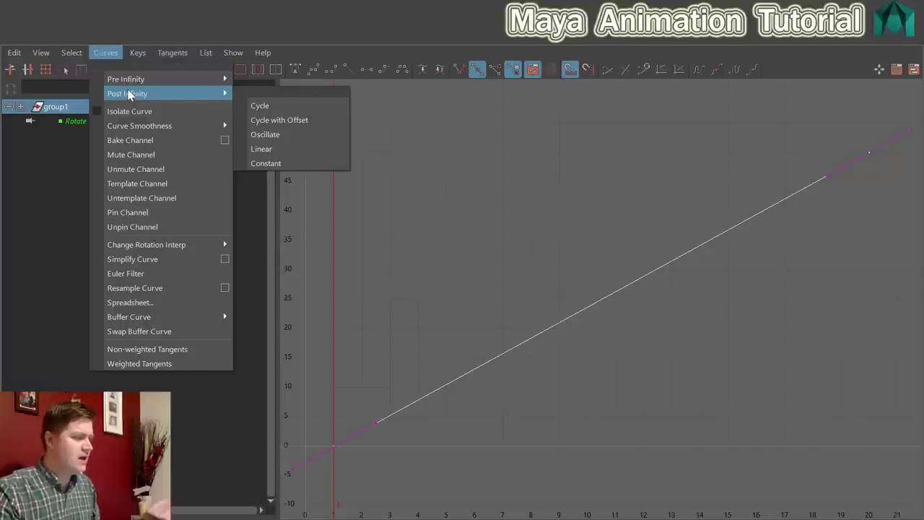
left_click(284, 152)
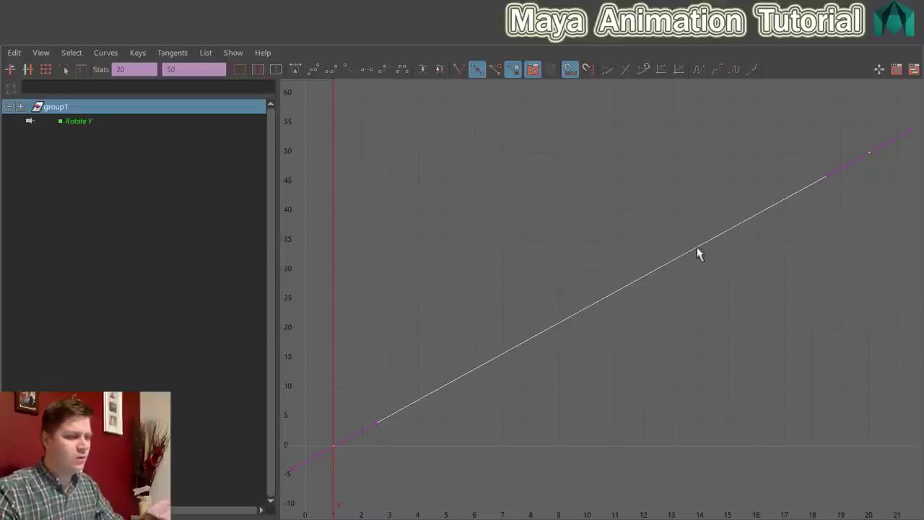
- Turn on the infinity display so group1's Rotate Y curve is drawn beyond its last key
mouse_move(745, 268)
middle_mouse_down("alt")
mouse_move(731, 274)
mouse_move(751, 264)
middle_mouse_up("alt")
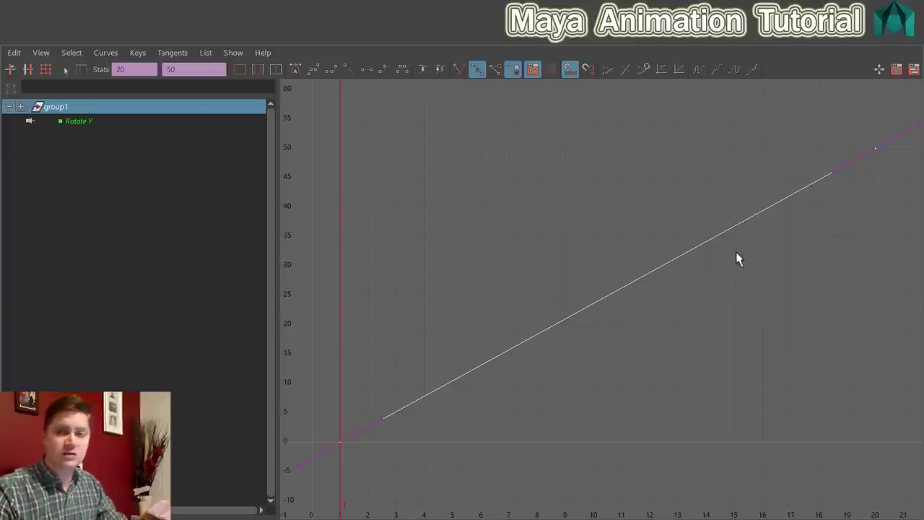
mouse_move(745, 257)
middle_mouse_down("alt")
mouse_move(751, 295)
mouse_move(761, 283)
mouse_move(729, 282)
mouse_move(709, 257)
mouse_move(731, 266)
middle_mouse_up("alt")
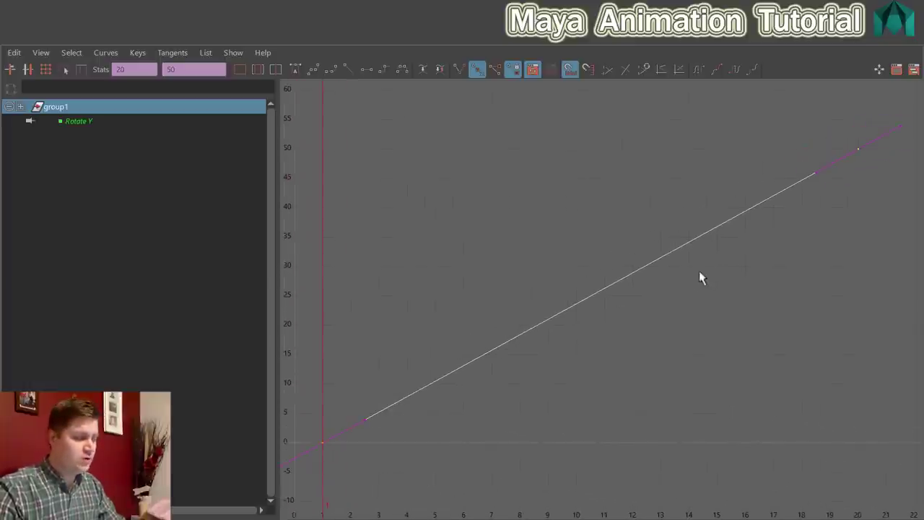
mouse_move(696, 299)
right_mouse_down("alt")
mouse_move(641, 305)
mouse_move(723, 305)
mouse_move(687, 305)
mouse_move(706, 309)
right_mouse_up("alt")
middle_click_drag(706, 310, 579, 319, "alt")
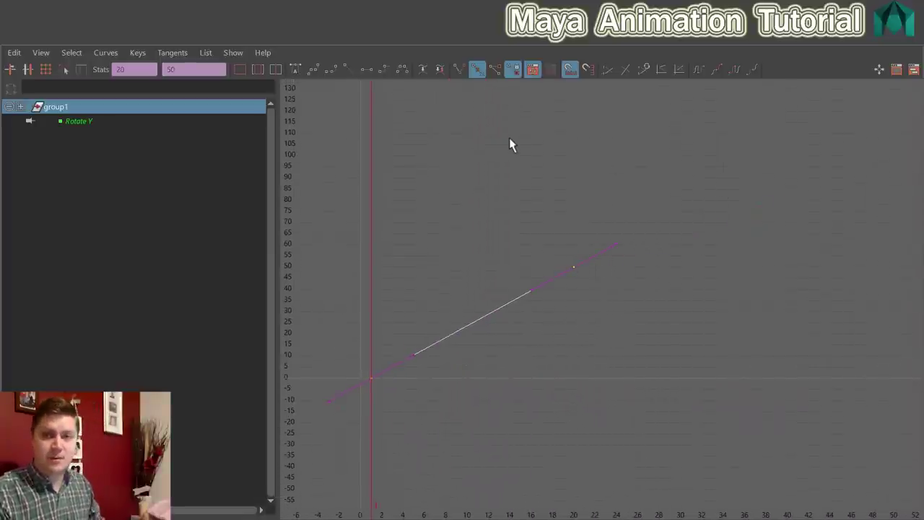
left_click(42, 54)
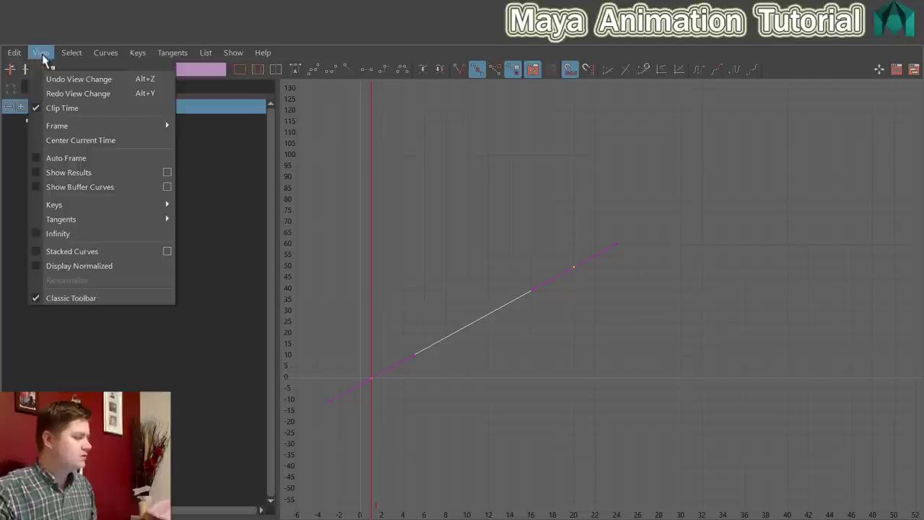
left_click(49, 235)
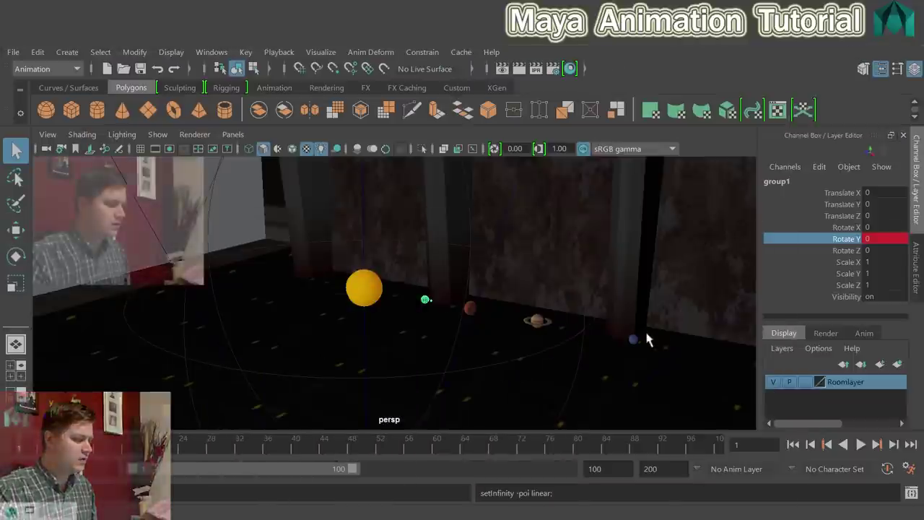
- Play the animation and extend the end of the animation and playback range to frame 500
left_click(861, 443)
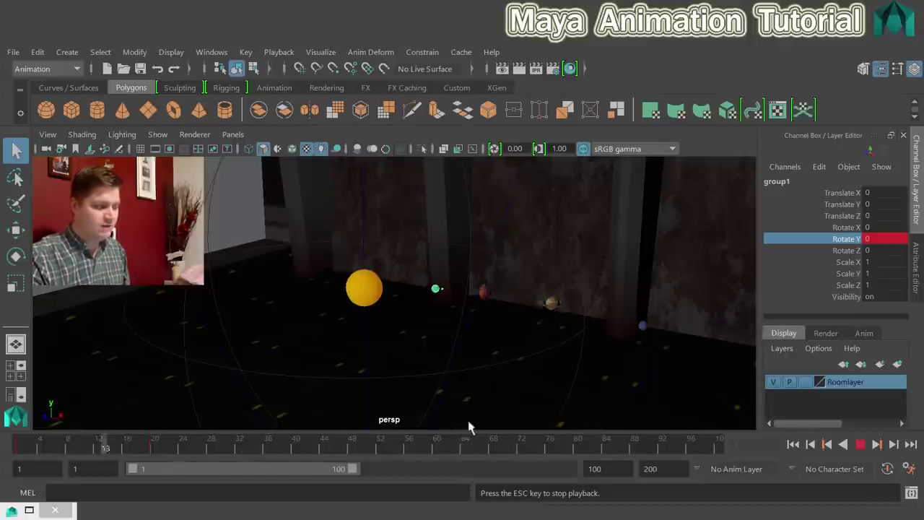
double_click(595, 469)
type("500")
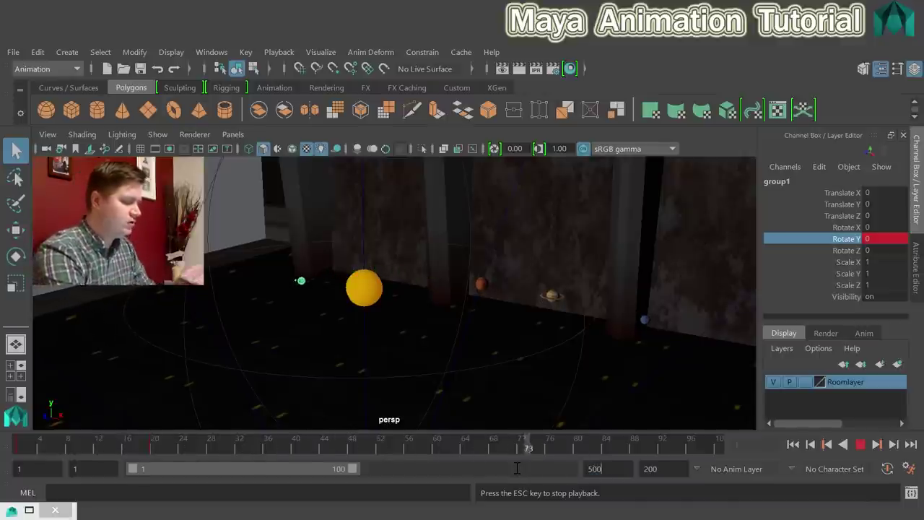
key("Return")
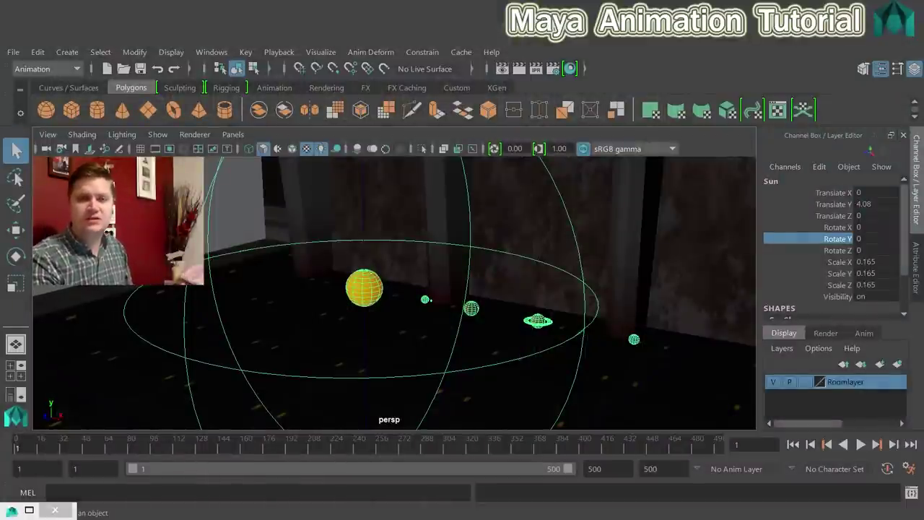
- Play the planets' orbits over the extended frame range, stop playback and return to frame 1
left_click(862, 444)
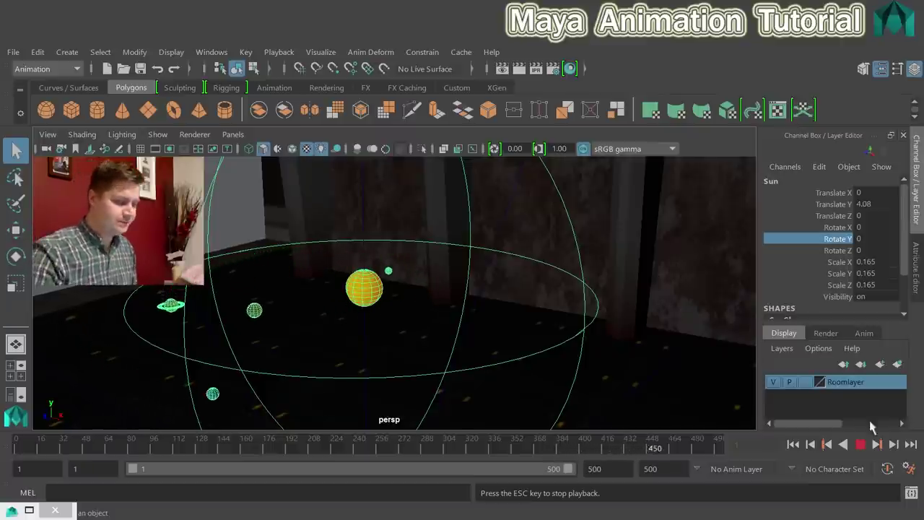
left_click(860, 444)
left_click(794, 446)
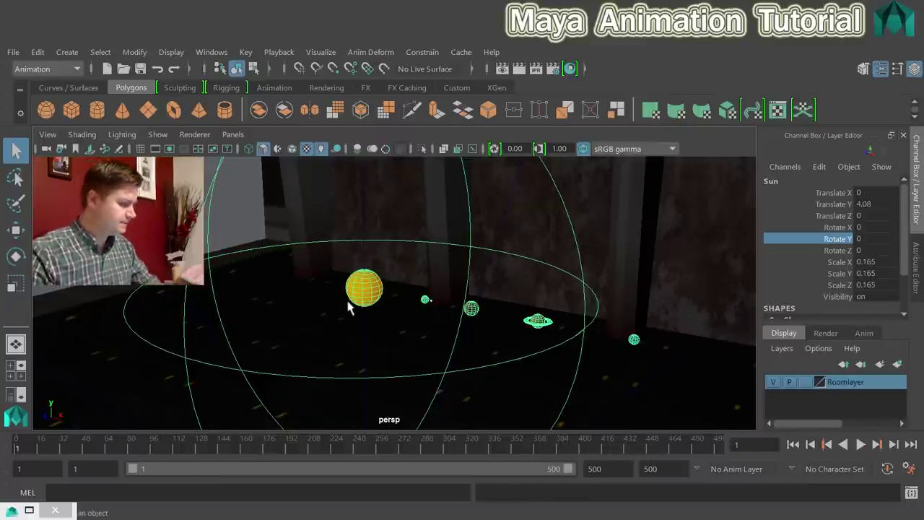
- Select and frame bigPlanet outside the room, and key its Rotate Y at 0 on frame 1
scroll(323, 307, "down", 5)
scroll(210, 289, "down", 10)
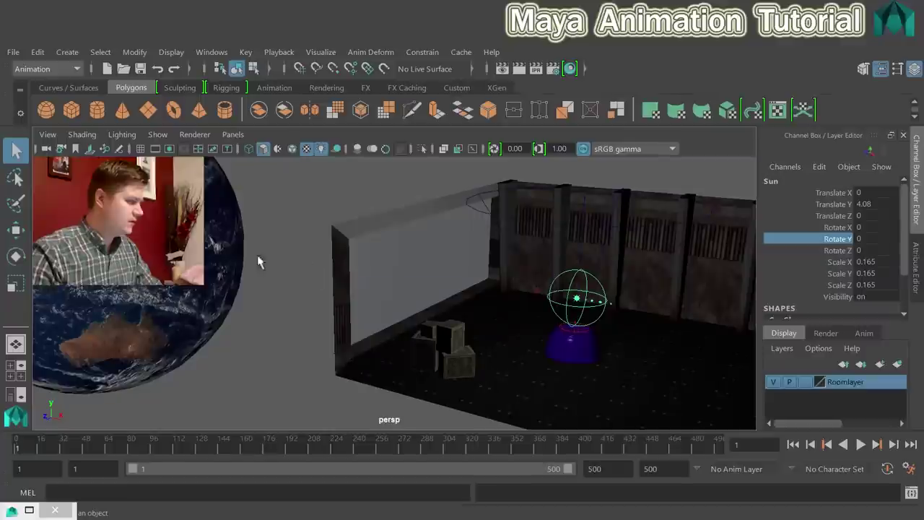
left_click(208, 264)
key("f")
left_click_drag(369, 304, 395, 291, "alt")
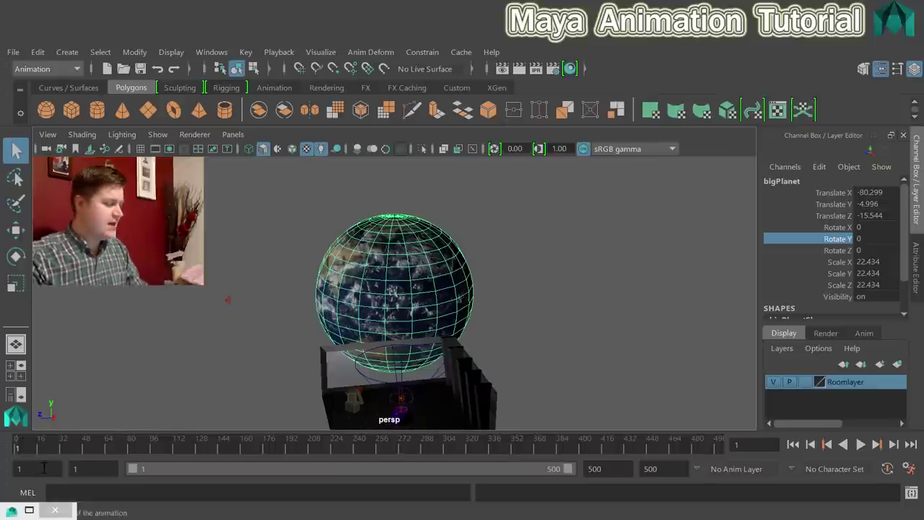
left_click_drag(58, 451, 20, 442)
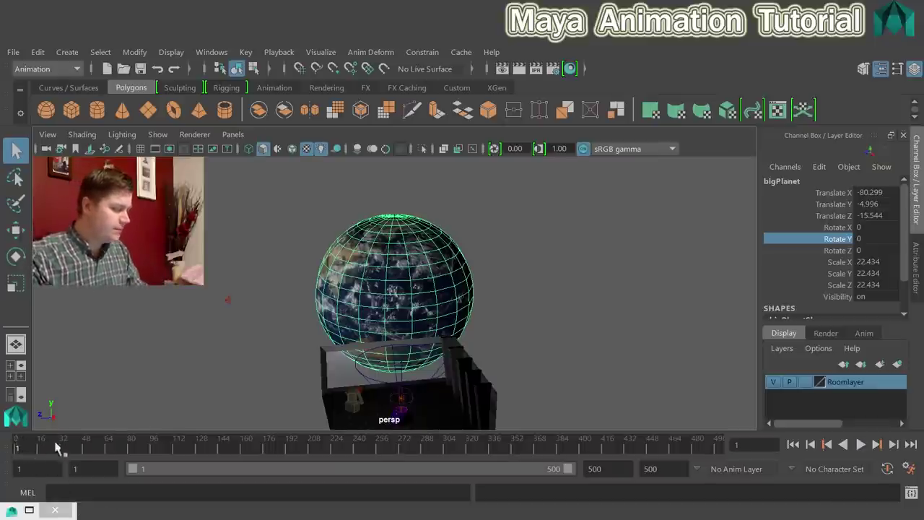
right_click(836, 246)
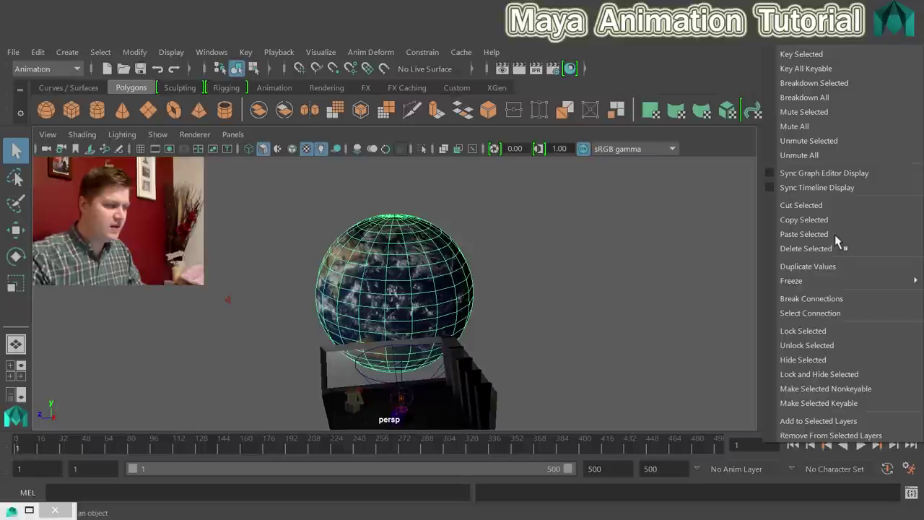
left_click(799, 59)
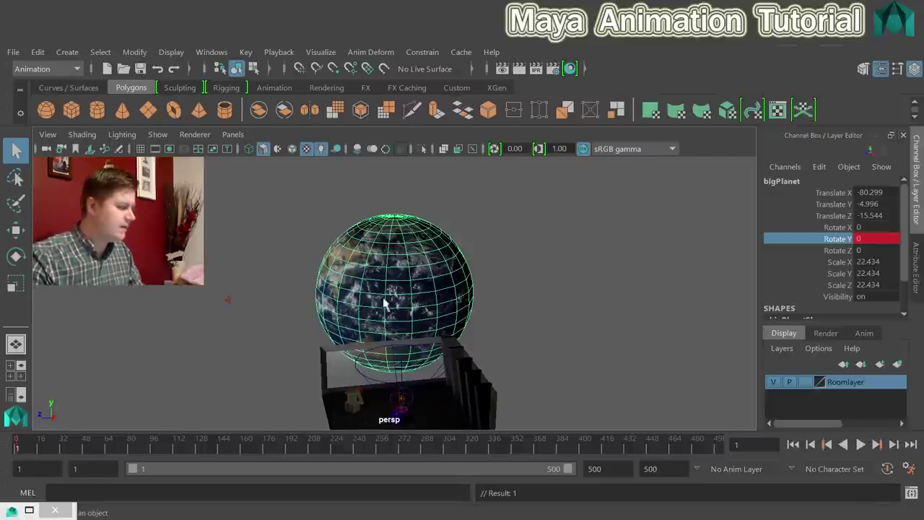
- Go to frame 20, set bigPlanet's Rotate Y to 2 and key that channel
left_click(737, 445)
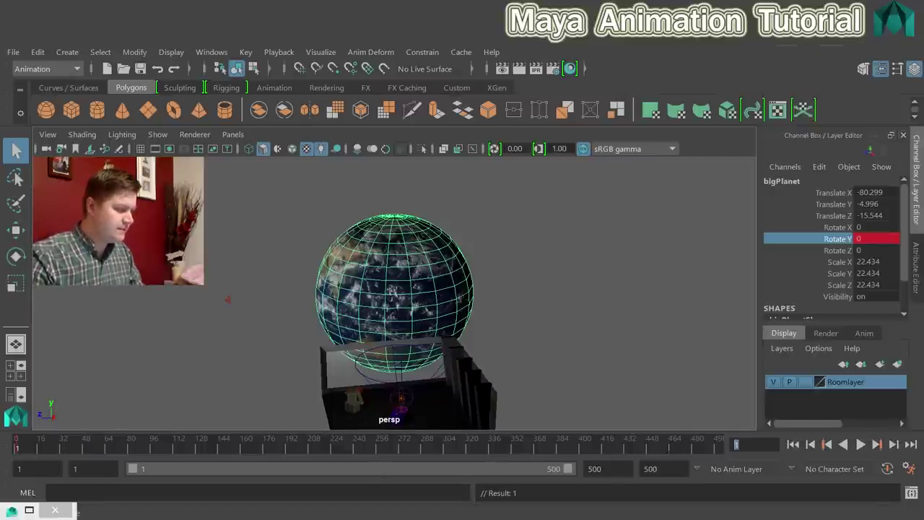
type("20")
key("Return")
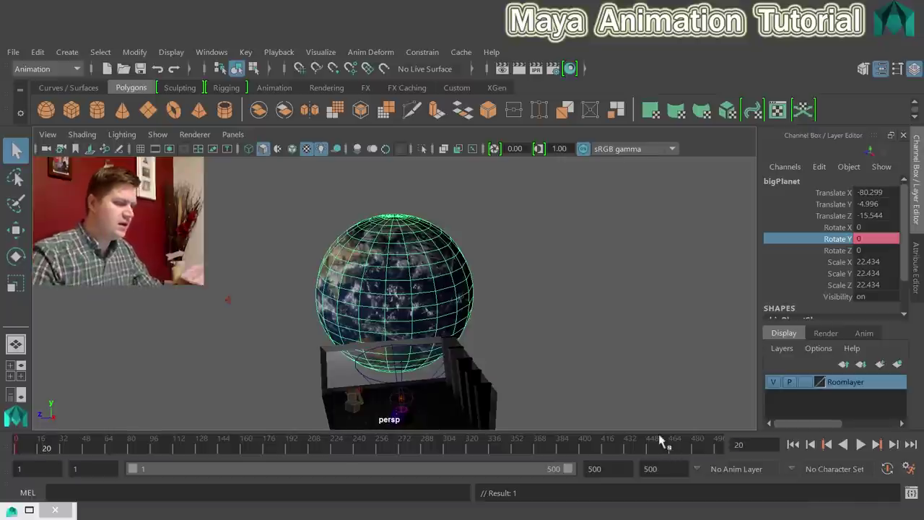
double_click(867, 240)
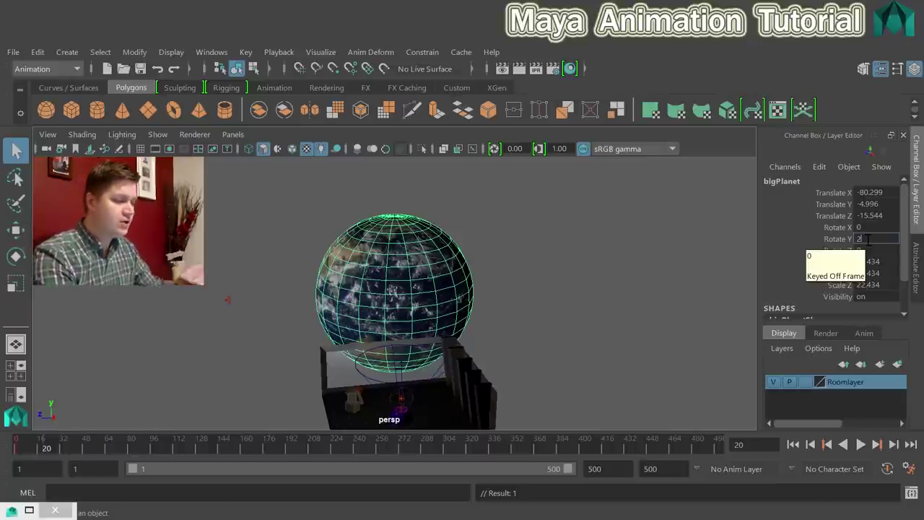
key("Return")
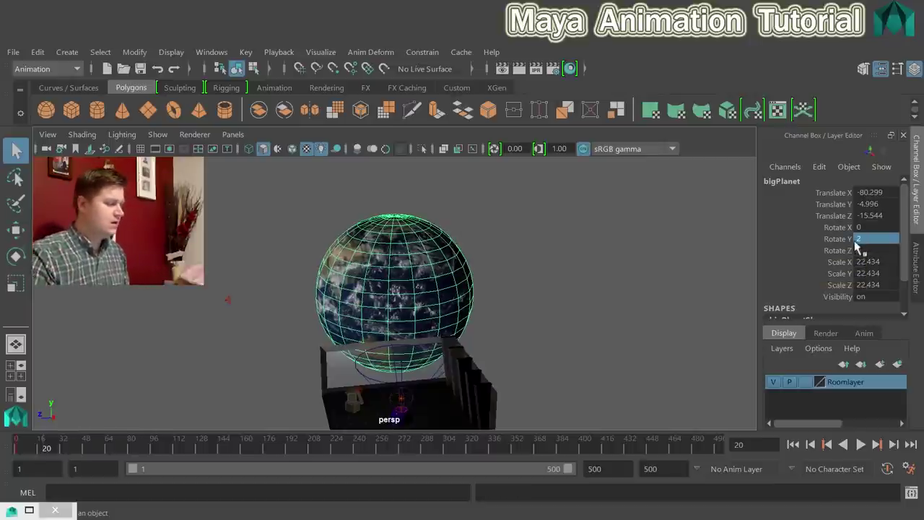
right_click(838, 247)
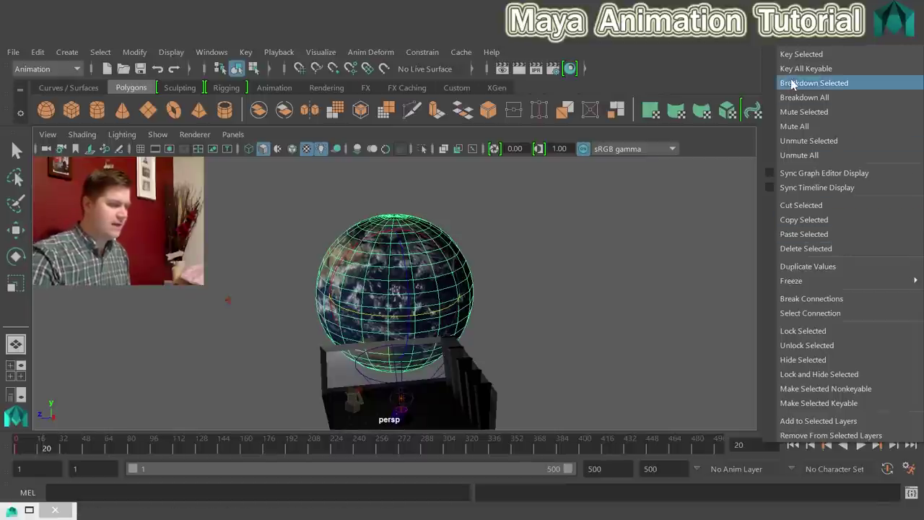
left_click(797, 57)
- Scrub and play back the animation to check bigPlanet's slow rotation, and stop playback
left_click(34, 442)
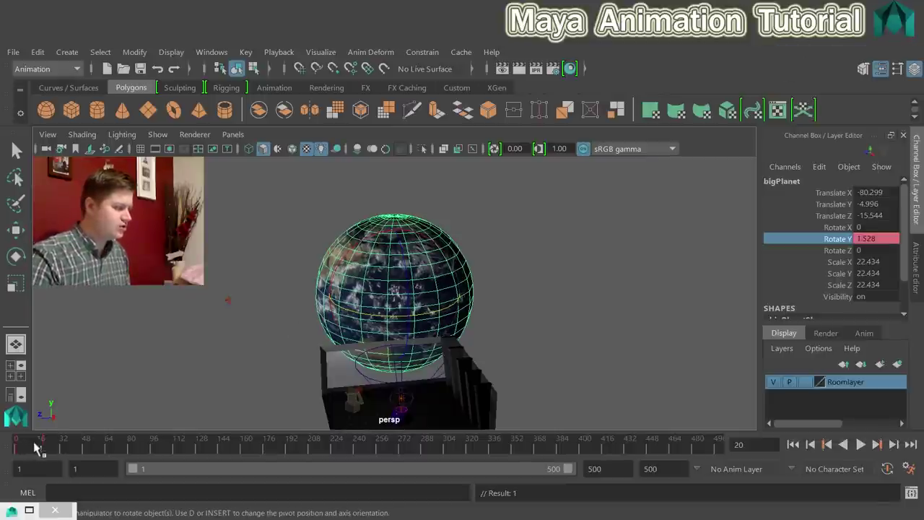
key("alt+v")
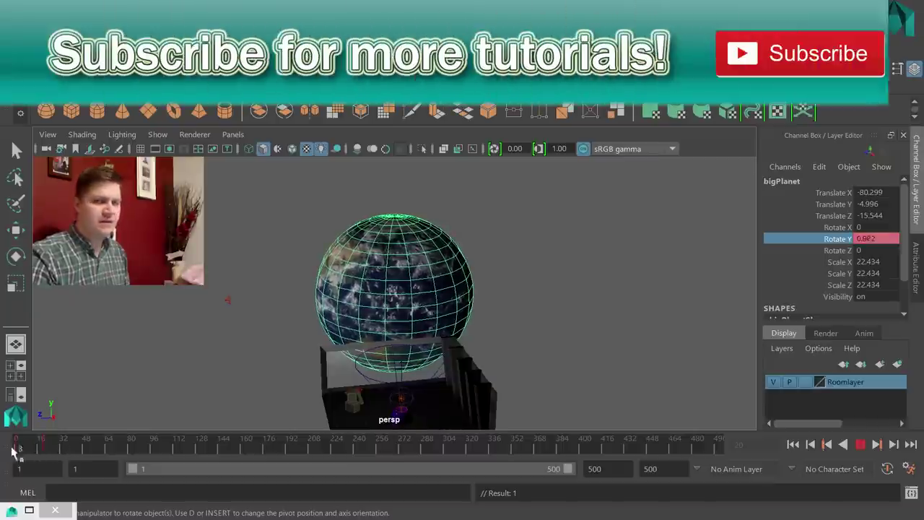
key("alt+v")
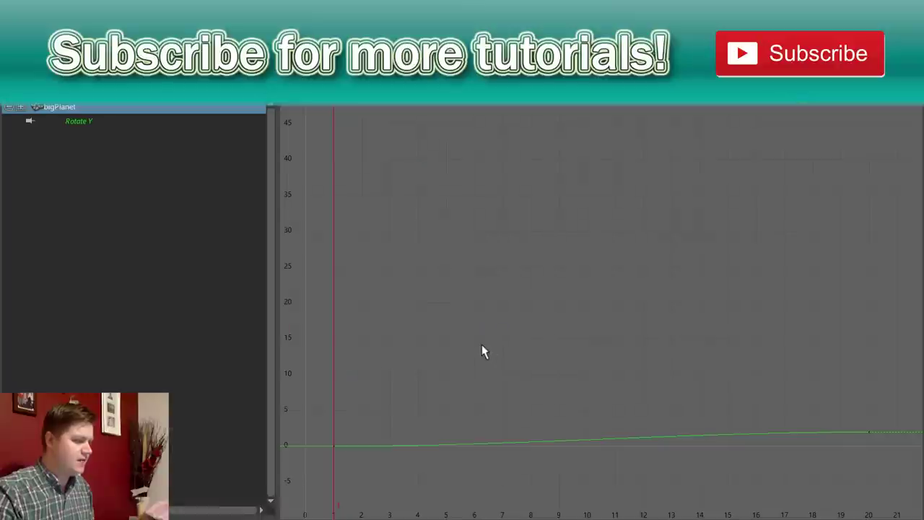
- Frame bigPlanet's Rotate Y curve in the Graph Editor, select both keys and make their tangents linear
key("a")
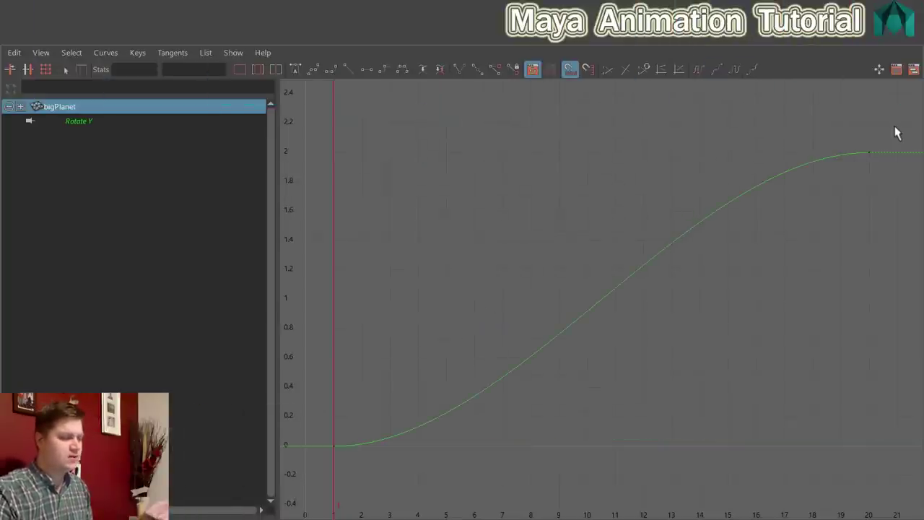
left_click_drag(896, 128, 477, 425)
left_click_drag(319, 486, 323, 483)
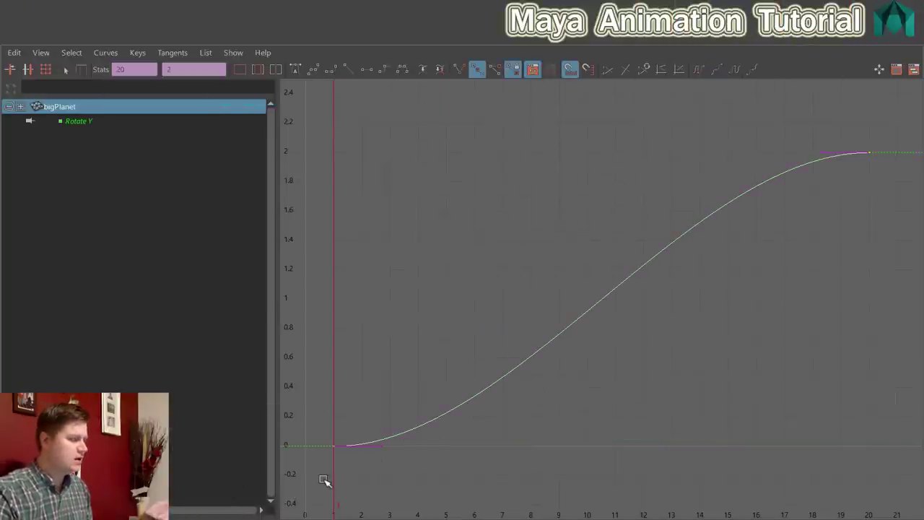
left_click(174, 53)
left_click(189, 106)
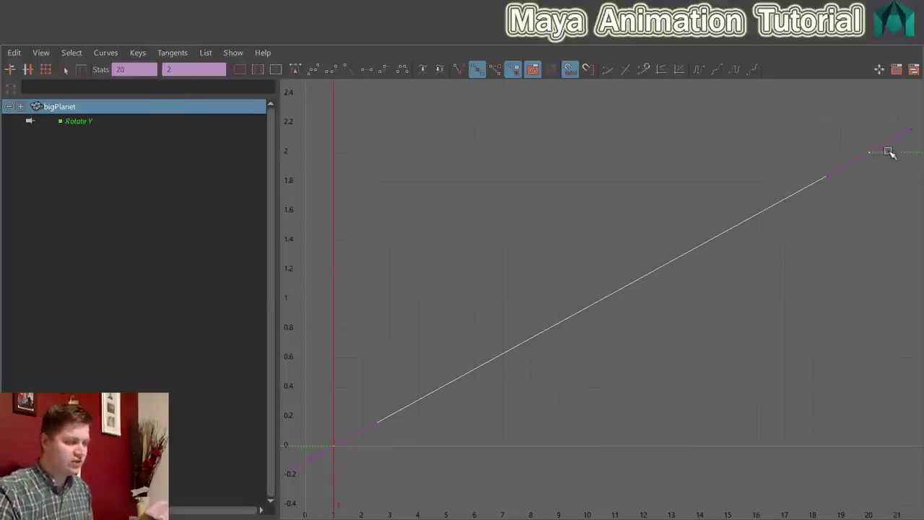
- Set the post infinity of bigPlanet's Rotate Y curve to Linear and close the Graph Editor
left_click(105, 53)
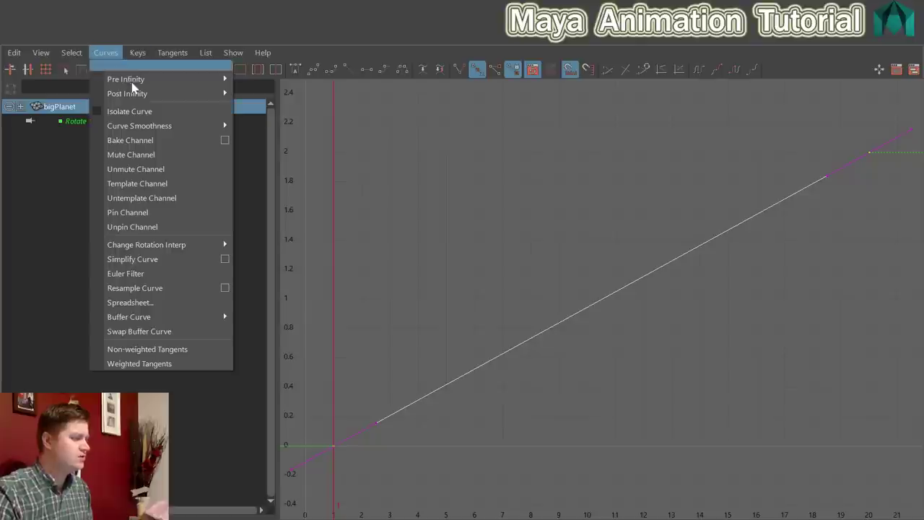
mouse_move(144, 93)
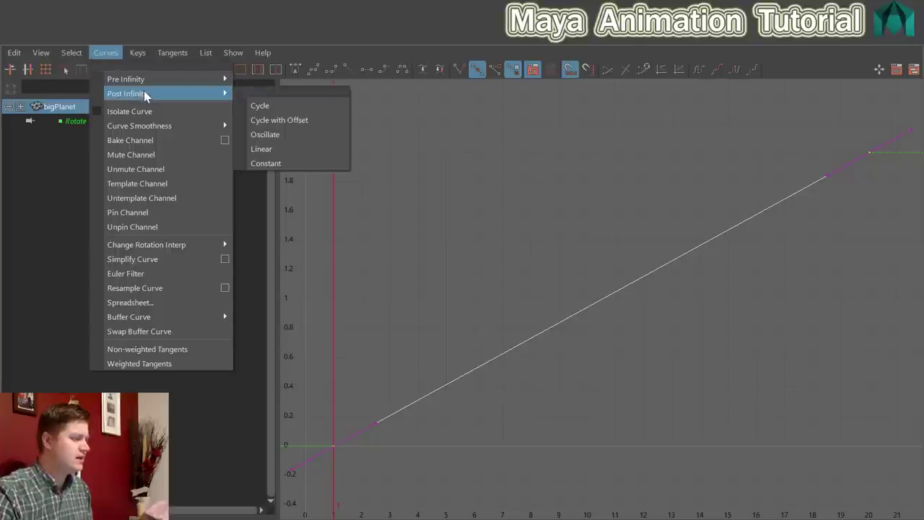
left_click(292, 149)
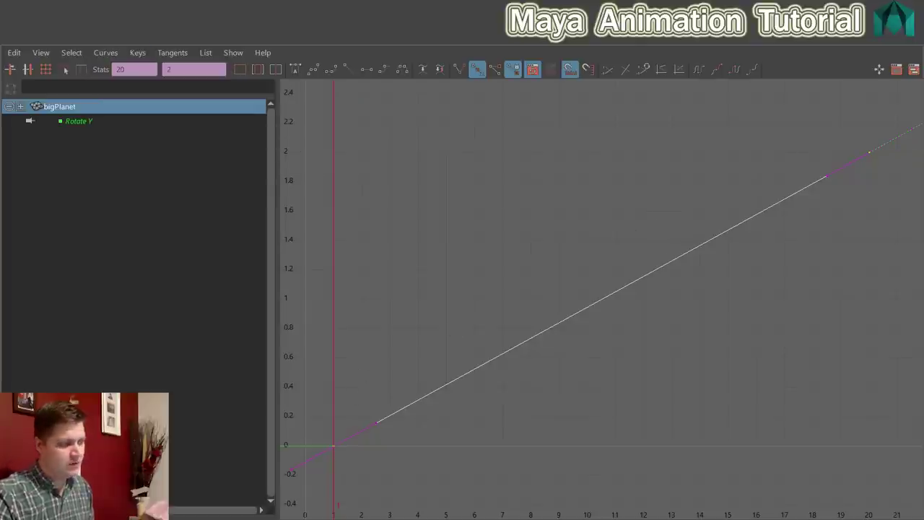
key("alt+F4")
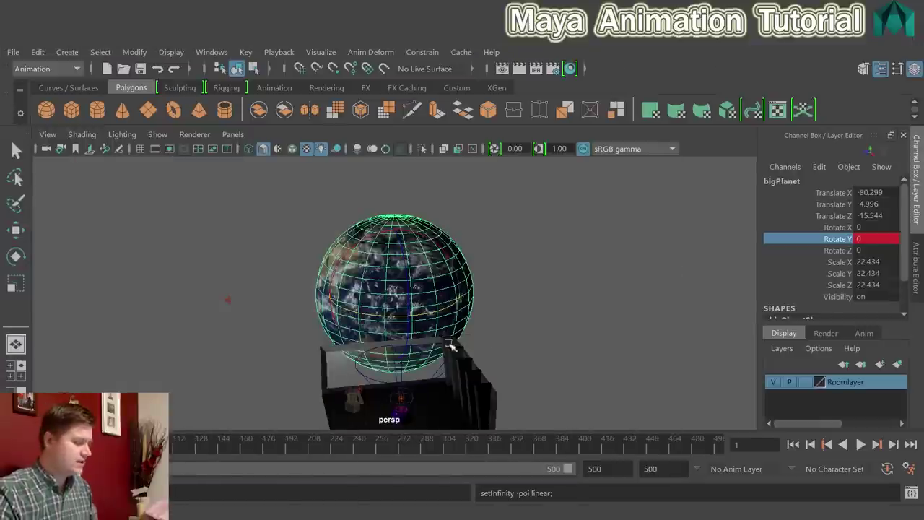
- Play the animation backward and forward to check bigPlanet's continuous spin, and return to the first frame
mouse_move(422, 345)
left_mouse_down("alt")
mouse_move(439, 330)
mouse_move(412, 330)
left_mouse_up("alt")
right_click_drag(413, 330, 508, 316, "alt")
left_click_drag(508, 316, 607, 316, "alt")
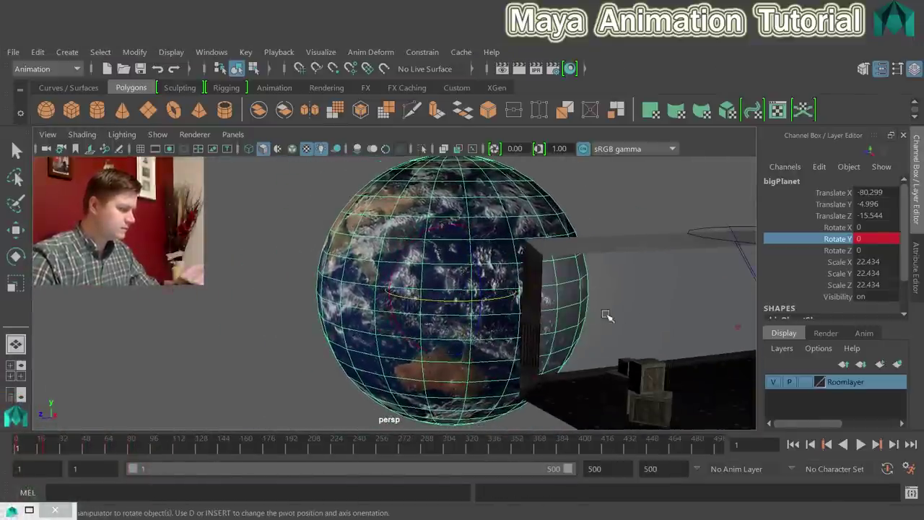
left_click(843, 445)
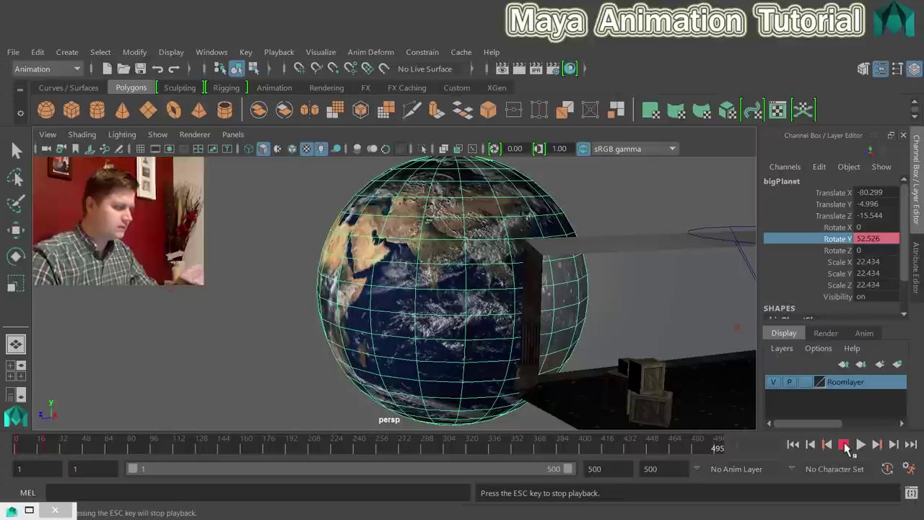
left_click(793, 445)
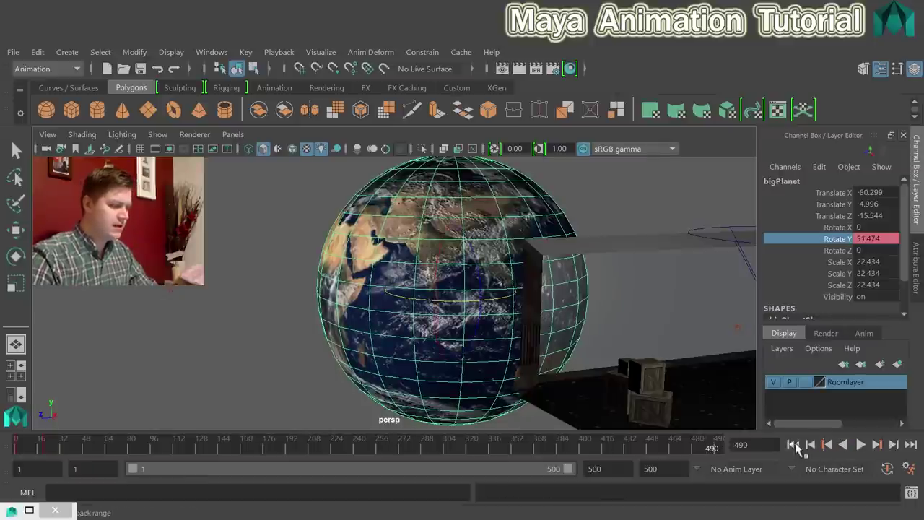
left_click(860, 445)
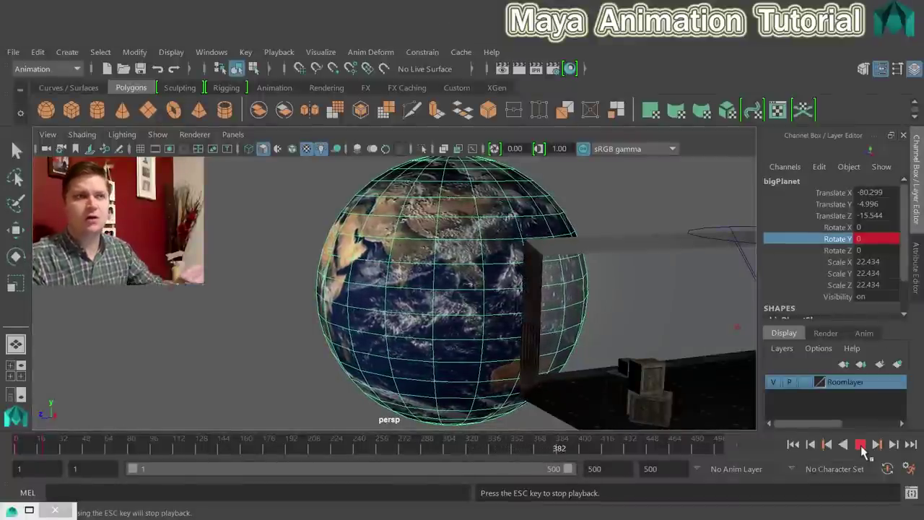
left_click(861, 445)
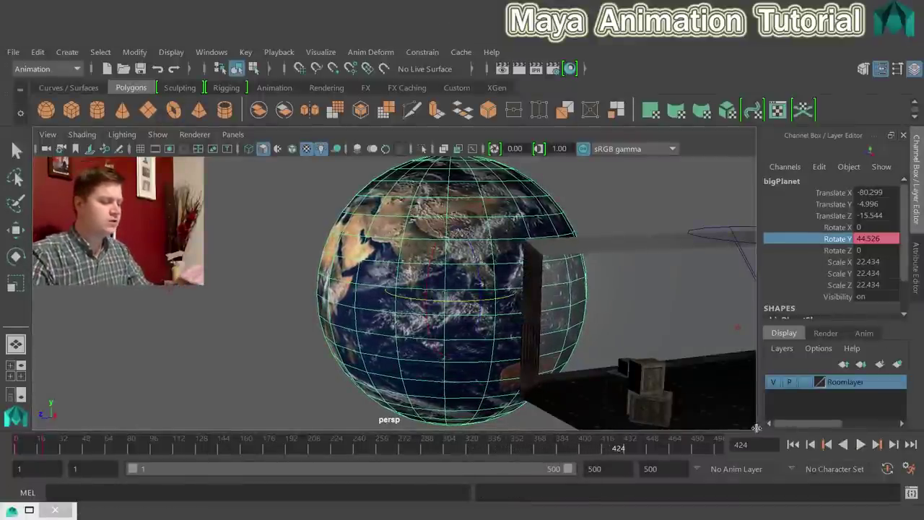
left_click(793, 444)
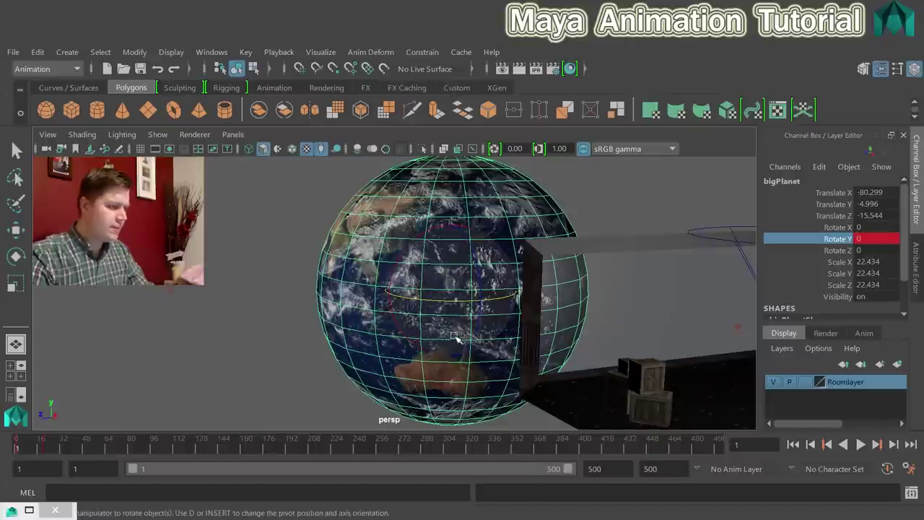
- Tilt bigPlanet by setting its Rotate X to -15, and play the animation to check the tilted spin
left_click_drag(458, 273, 408, 266, "alt")
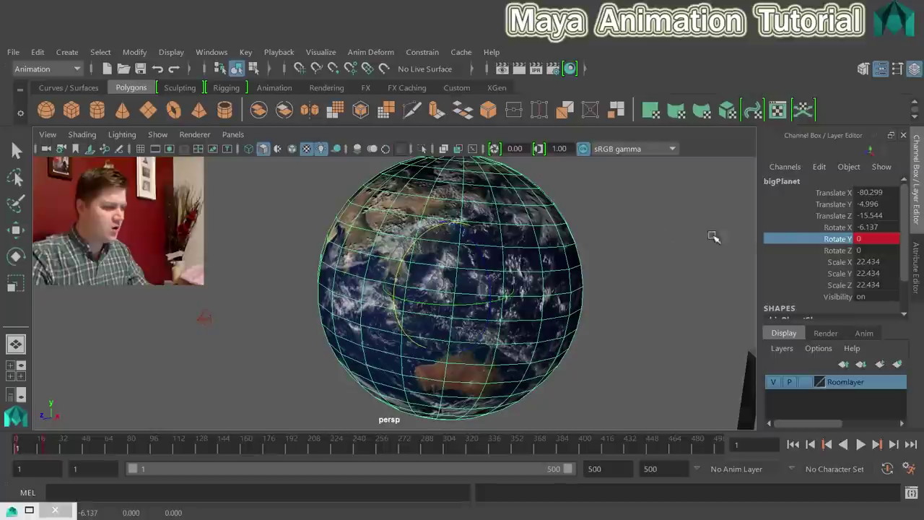
double_click(868, 228)
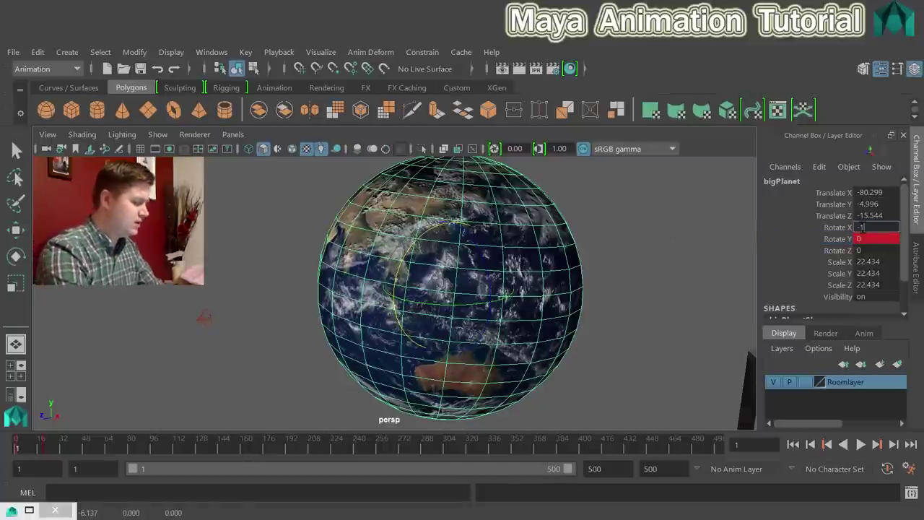
type("-15")
key("Return")
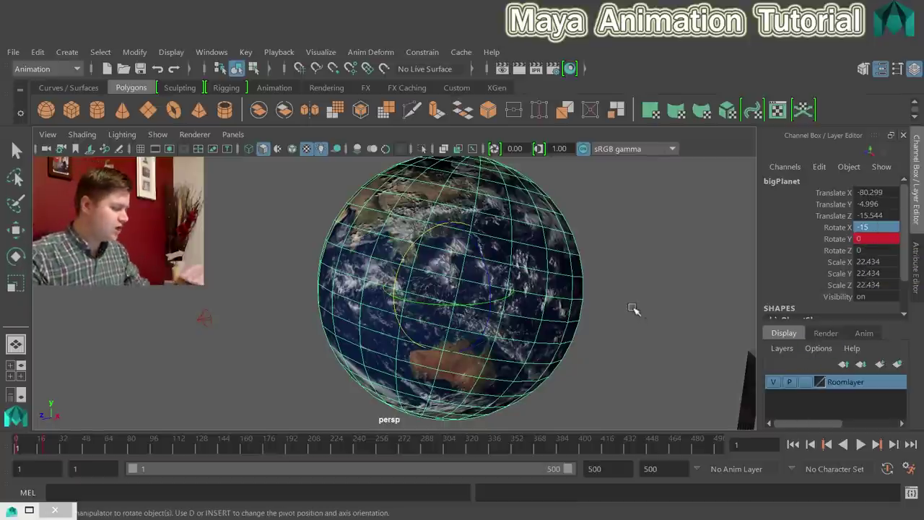
middle_click_drag(634, 315, 563, 297, "alt")
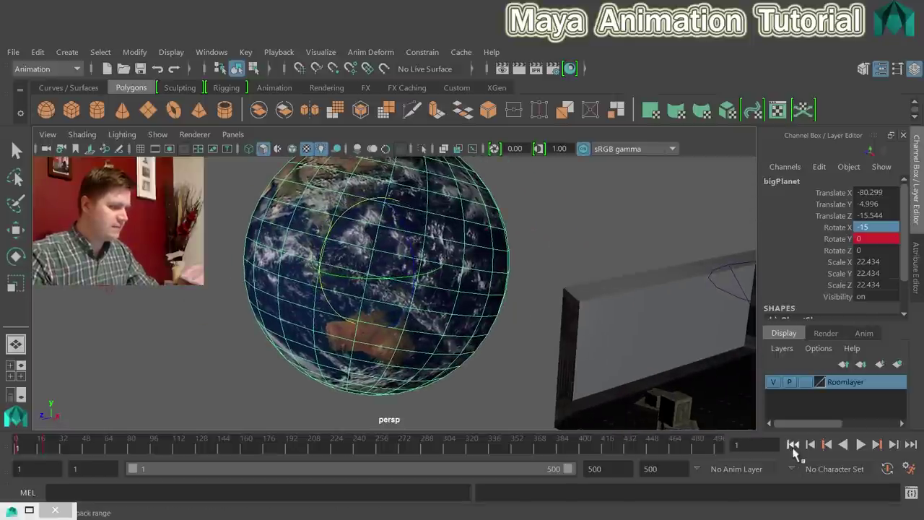
left_click(859, 445)
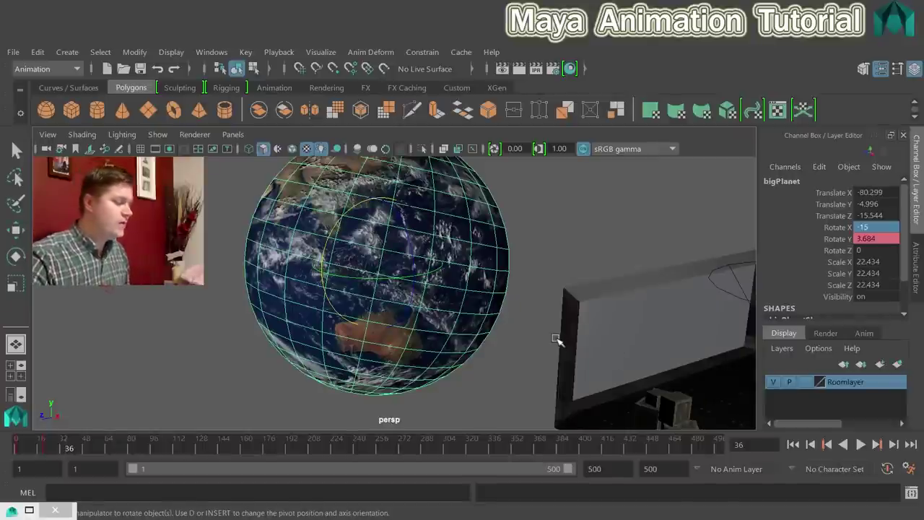
- Go to the projector inside the room and create a basic camera without aim controls
middle_click_drag(594, 330, 439, 272, "alt")
left_click_drag(438, 271, 371, 325, "alt")
left_click(377, 325)
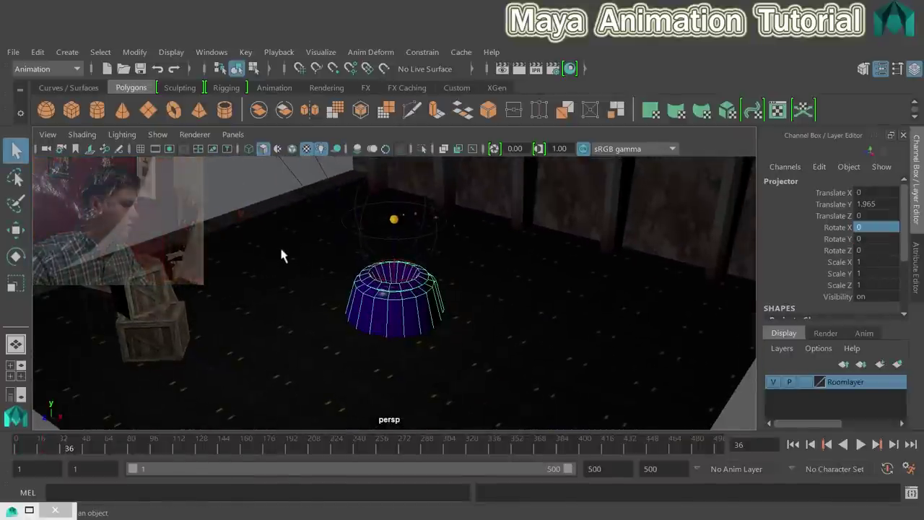
left_click(78, 54)
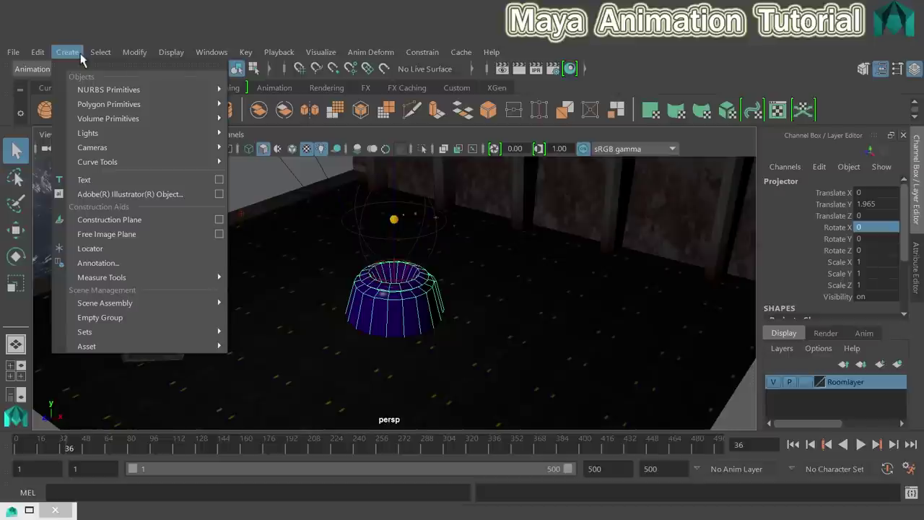
mouse_move(91, 149)
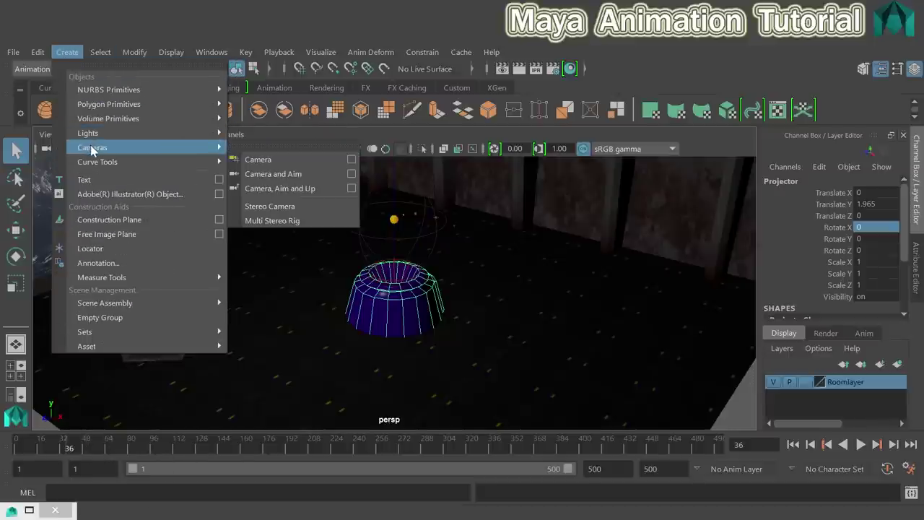
left_click(260, 160)
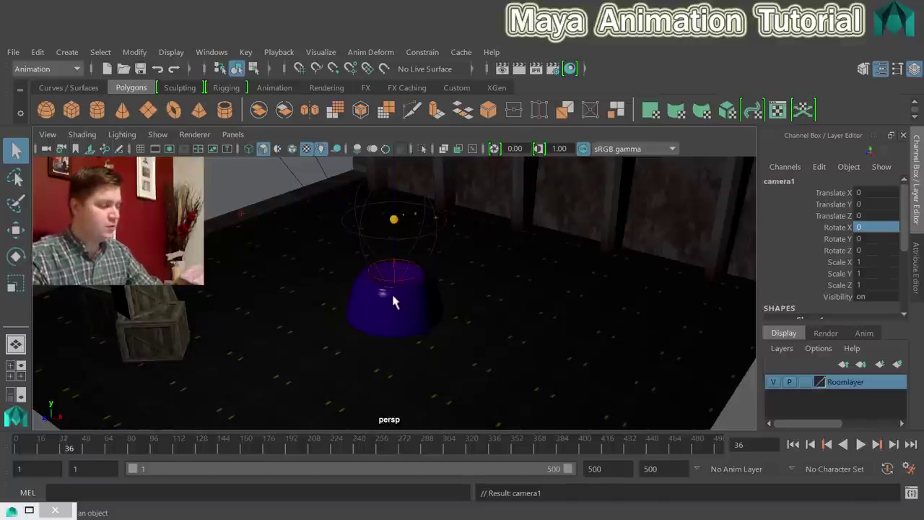
- Move the new camera up to a Translate Y of about 5.08 above the projector and switch to the four-view layout
key("w")
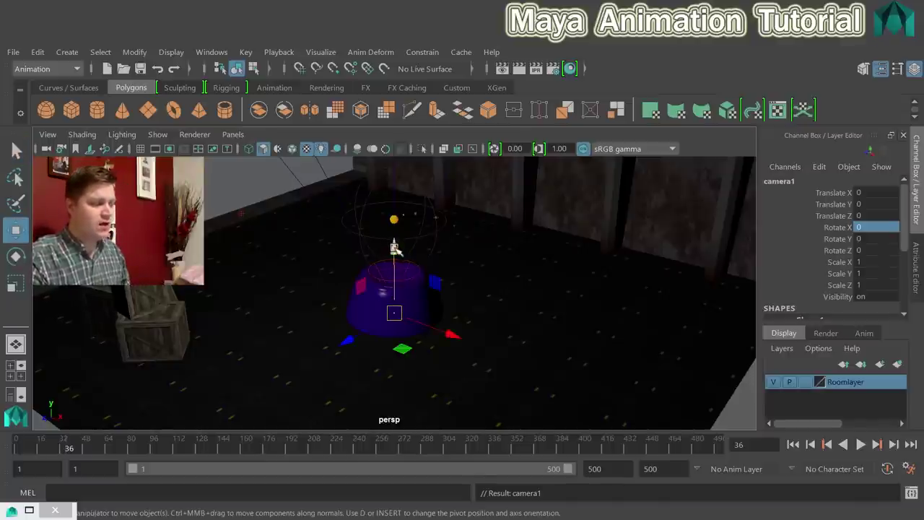
left_click_drag(393, 244, 393, 112)
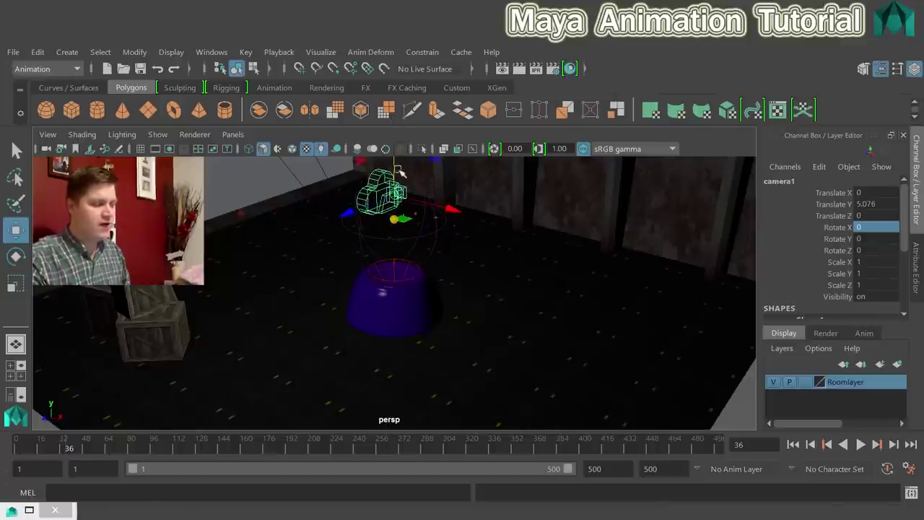
left_click_drag(424, 201, 380, 324, "alt")
scroll(408, 222, "up", 2)
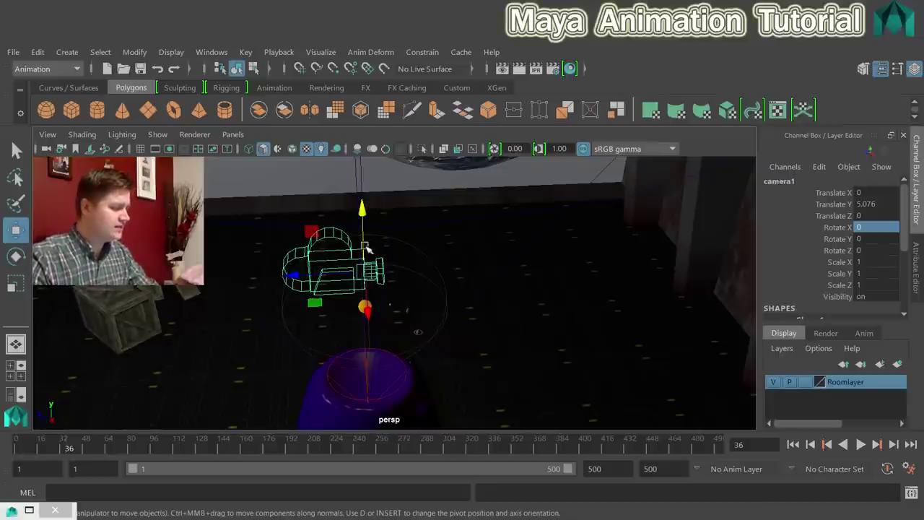
key("space")
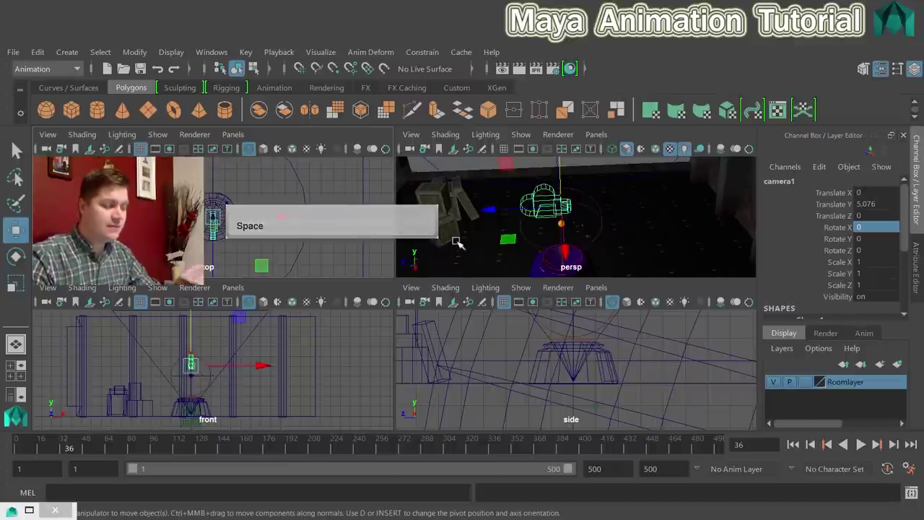
- Switch the front viewport of the four-view layout to look through camera1
key("space")
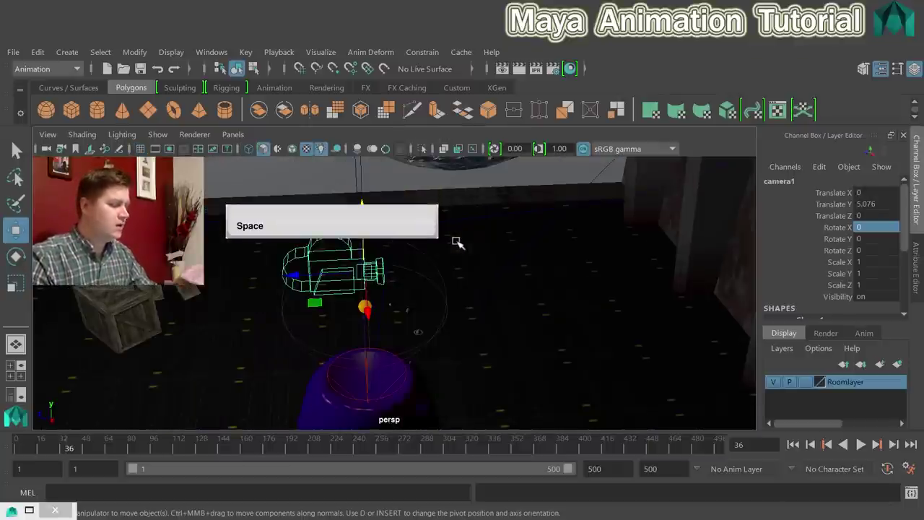
key("space")
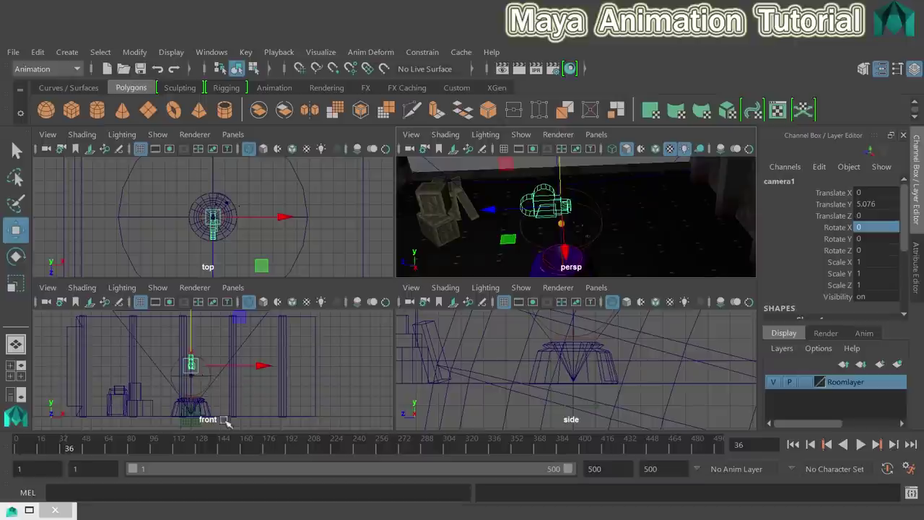
left_click(233, 289)
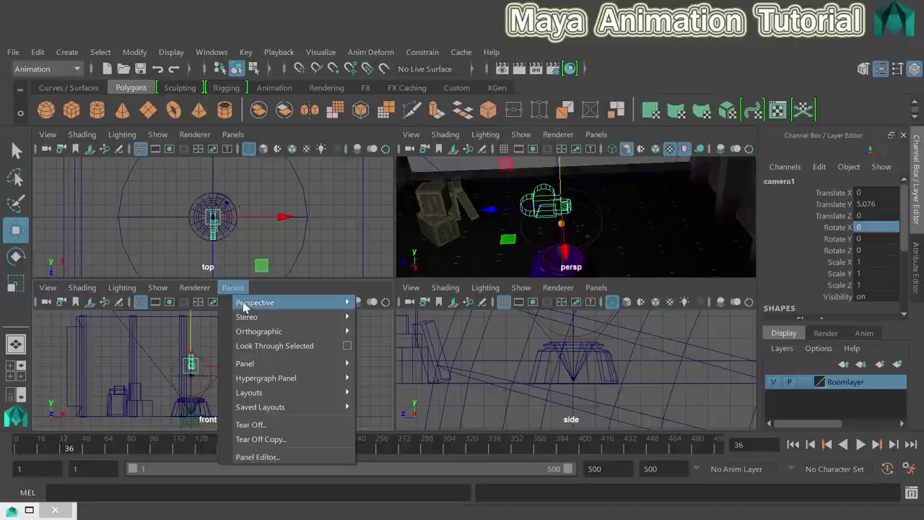
mouse_move(244, 307)
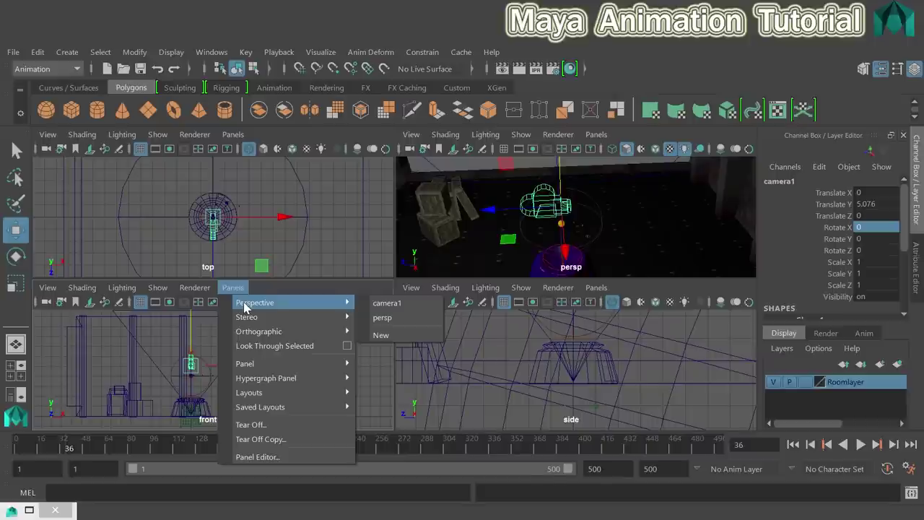
left_click(384, 304)
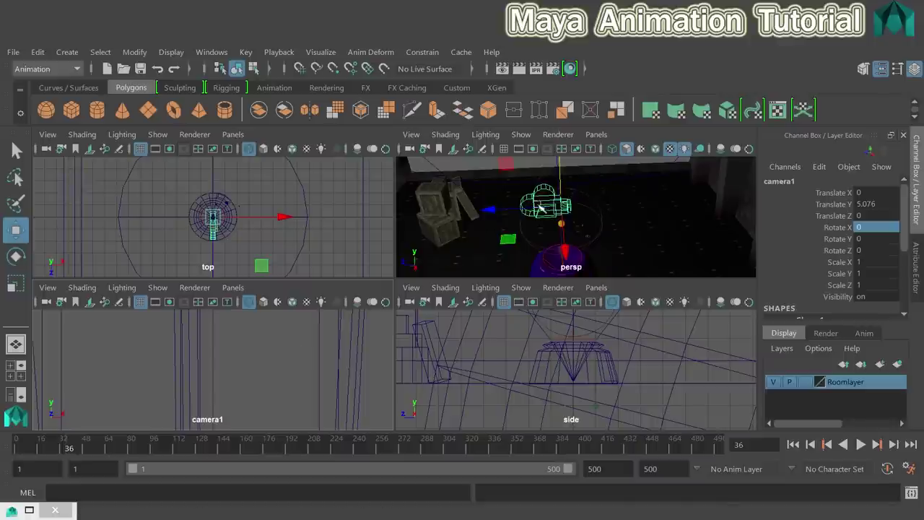
- Rename camera1 to ShotCam and display its viewport shaded with textures
double_click(779, 181)
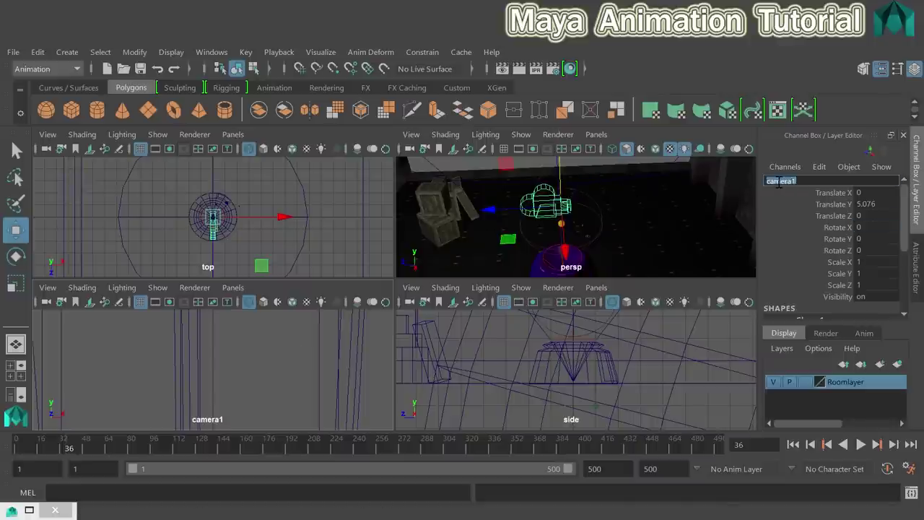
type("ShotCam")
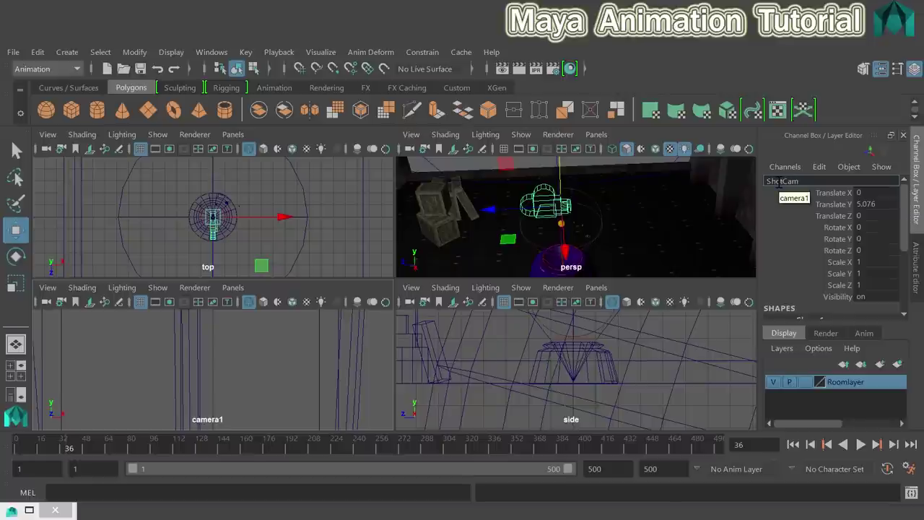
key("Return")
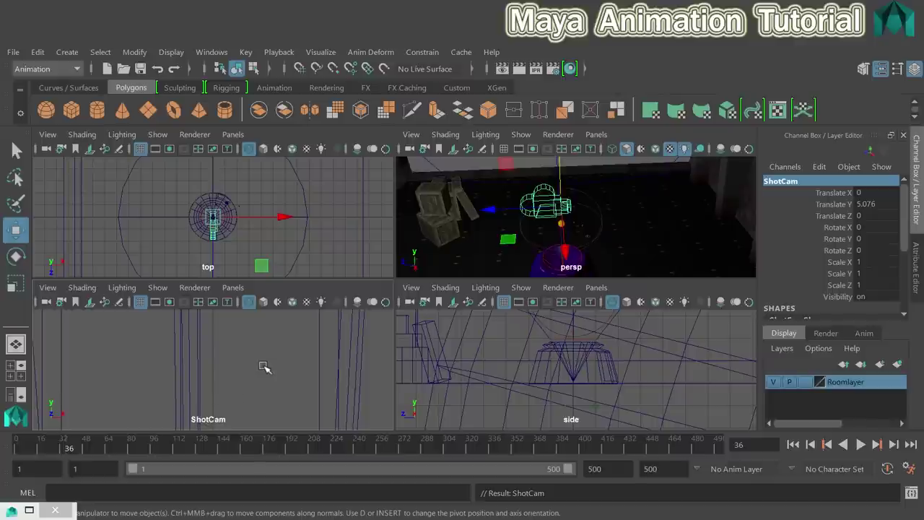
key("6")
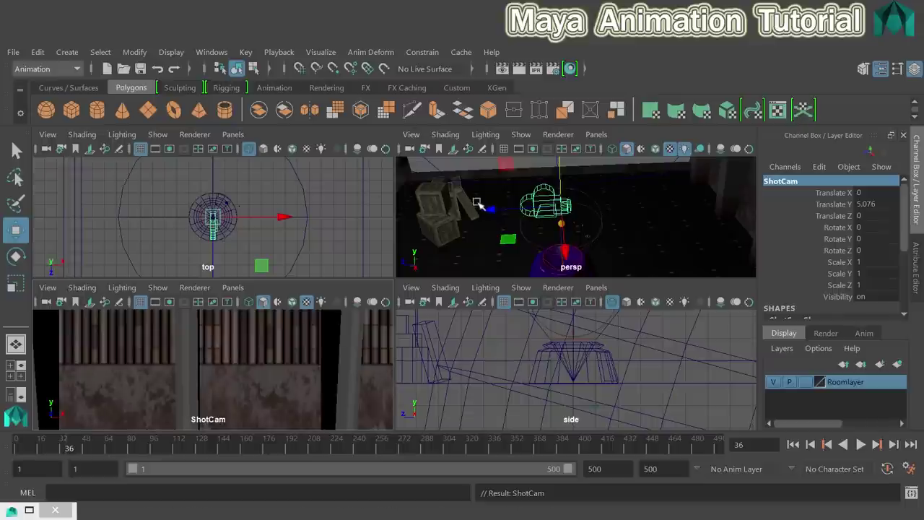
- Move ShotCam back and down to about Translate Z 4.297 and Translate Y 3.889, undoing any sideways shift
left_click_drag(482, 208, 426, 209)
left_click_drag(462, 175, 507, 190)
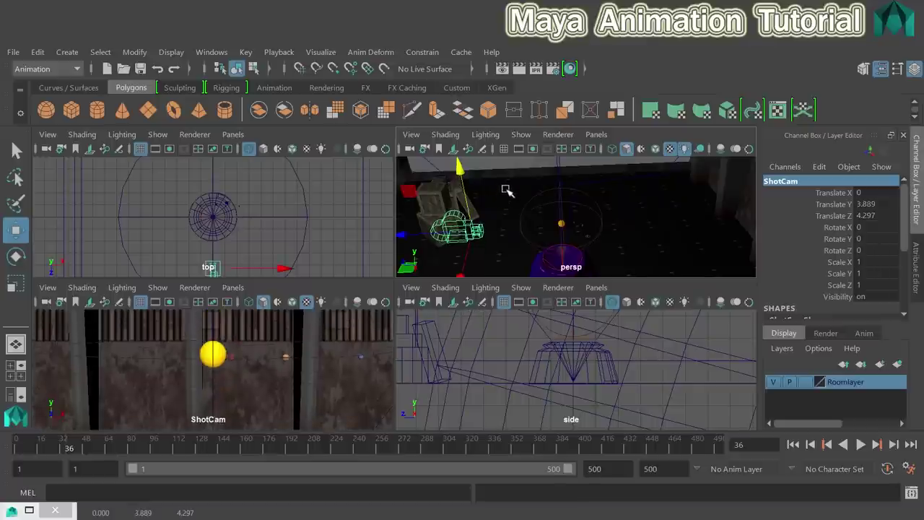
scroll(297, 240, "down", 3)
left_click(292, 238)
key("ctrl+z")
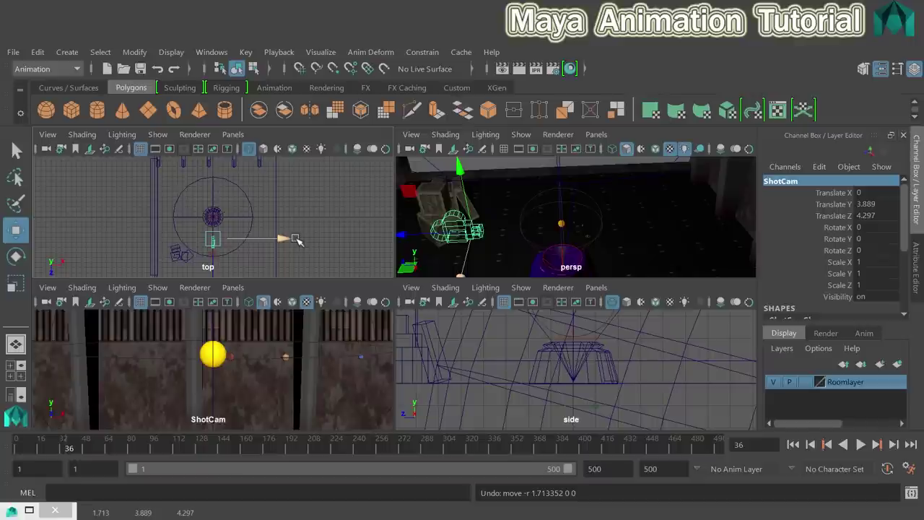
- At frame 1, move ShotCam into the room's corner at about Translate X 10.491 and Translate Z 9.377
left_click_drag(72, 449, 4, 450)
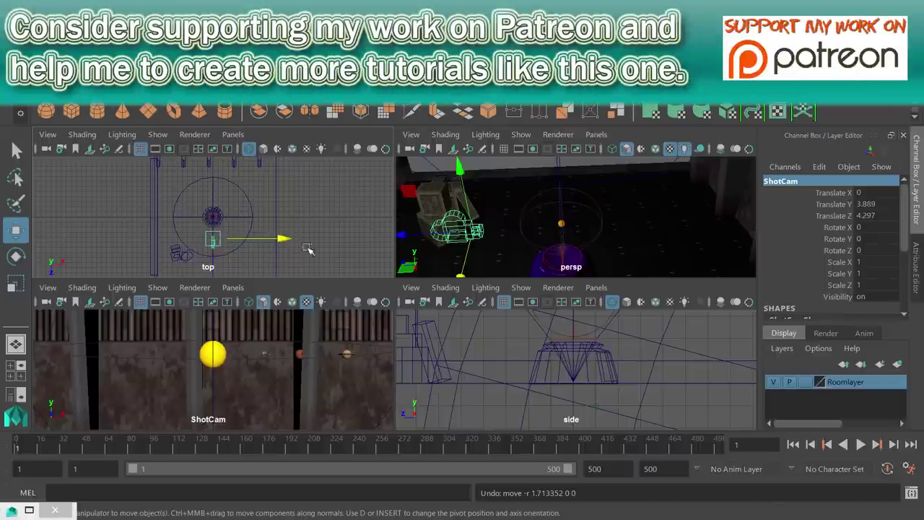
left_click_drag(426, 228, 487, 222, "alt")
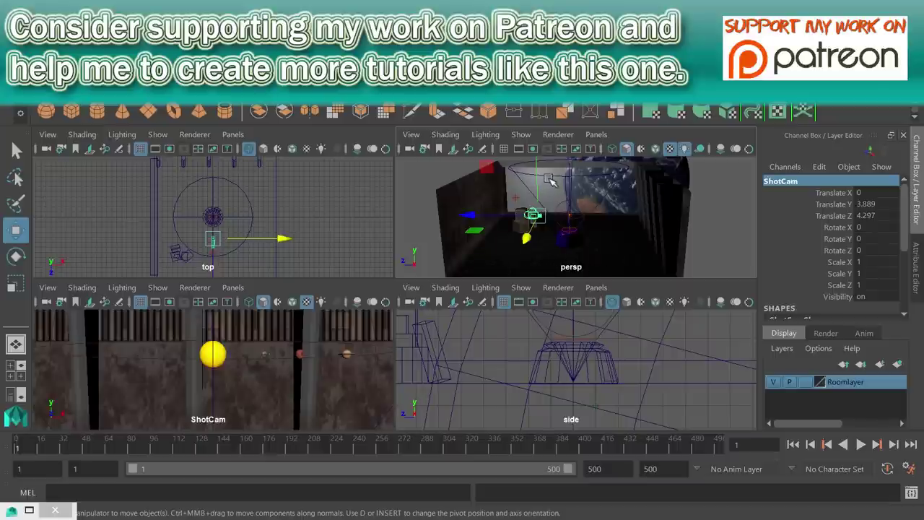
scroll(286, 233, "down", 1)
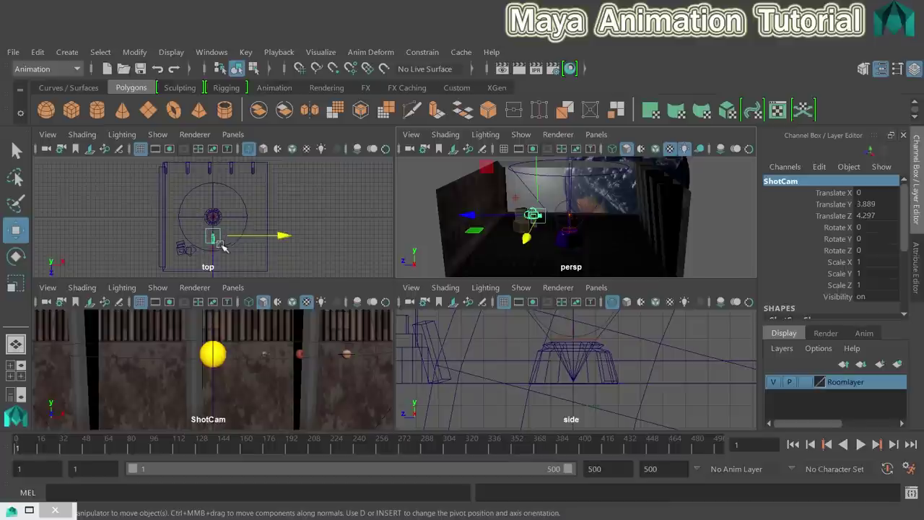
left_click_drag(214, 239, 261, 262)
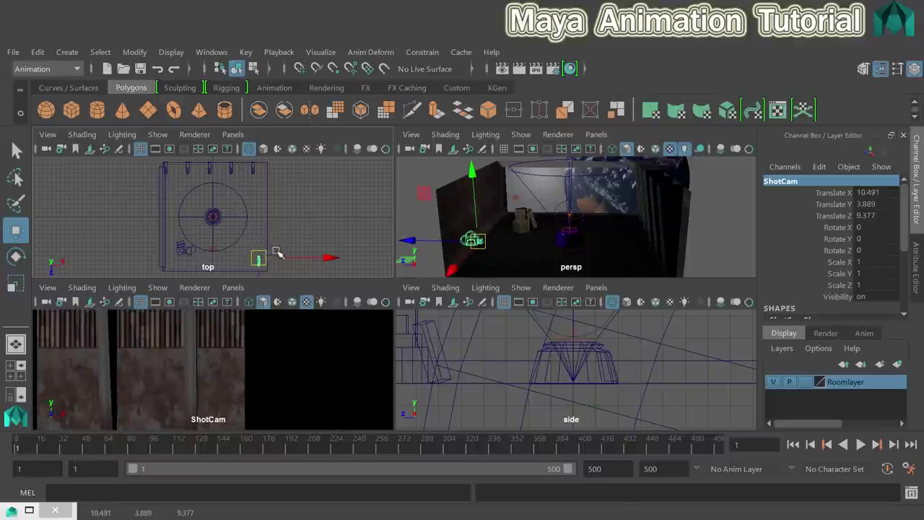
- Rotate ShotCam towards the window to about Rotate Y 80.57 and key all its channels at frame 1
key("e")
left_click_drag(281, 198, 207, 231)
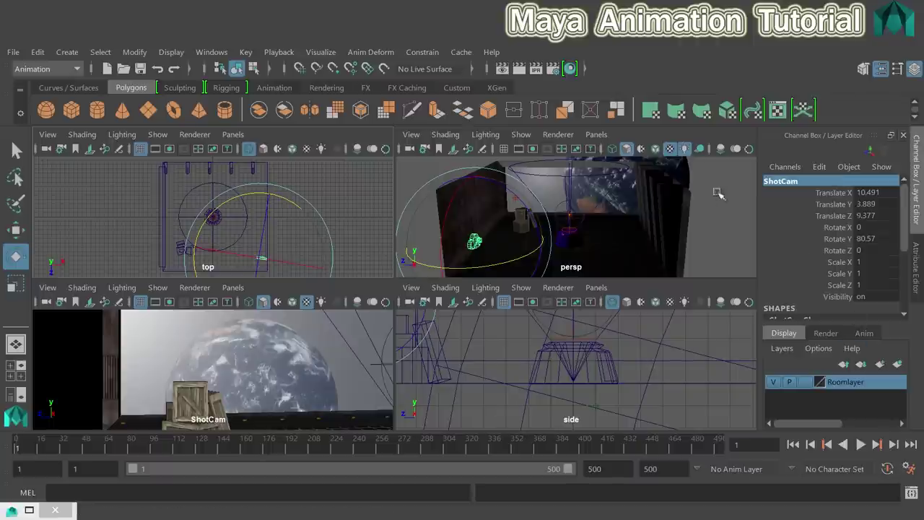
key("s")
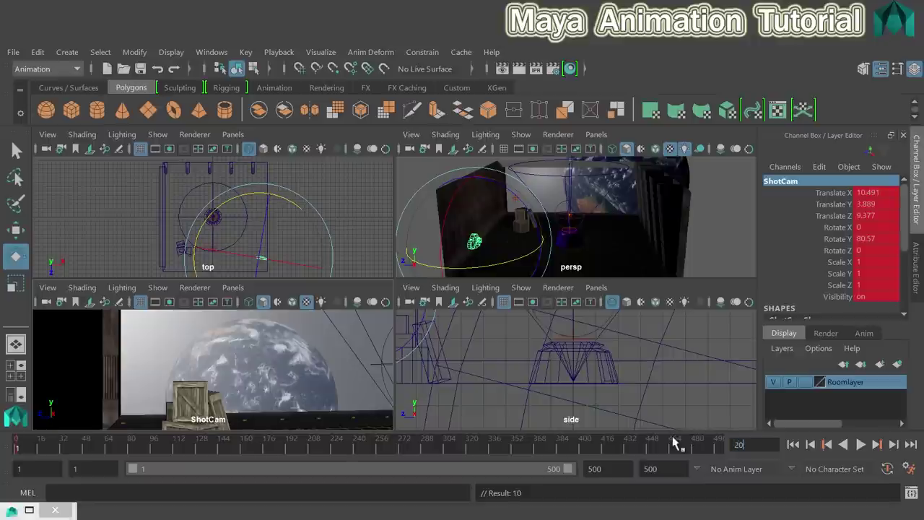
- At frame 200, move ShotCam along Z to the opposite end of the room, about Translate Z -8.845
key("Return")
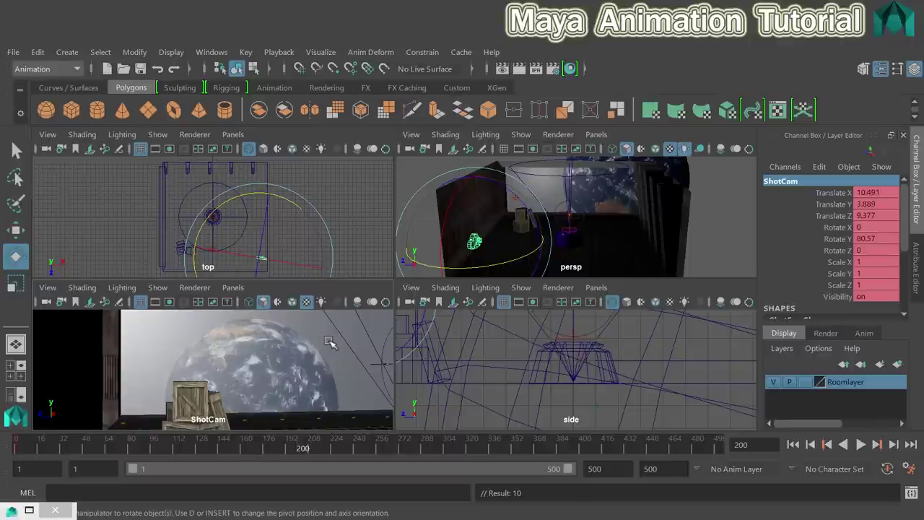
key("w")
left_click_drag(261, 275, 265, 192)
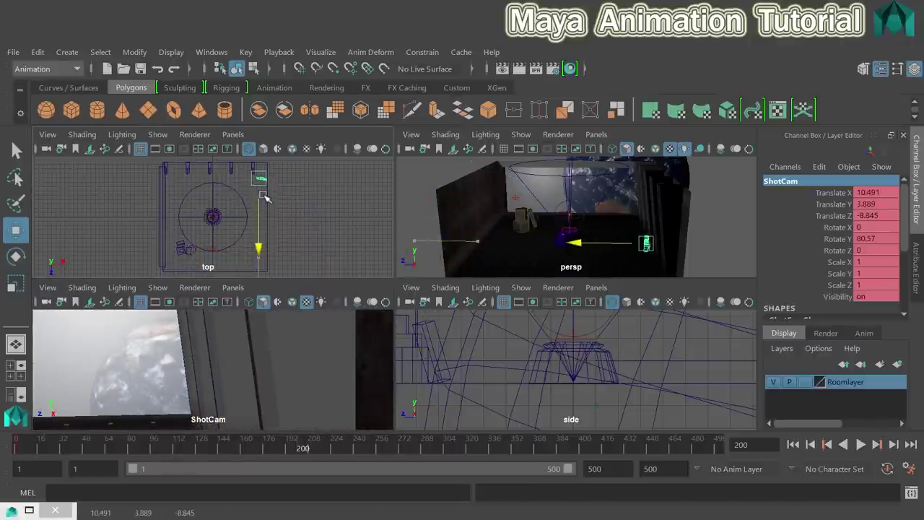
- Rotate ShotCam to about Rotate Y 106.348 and key all its channels at frame 200
key("e")
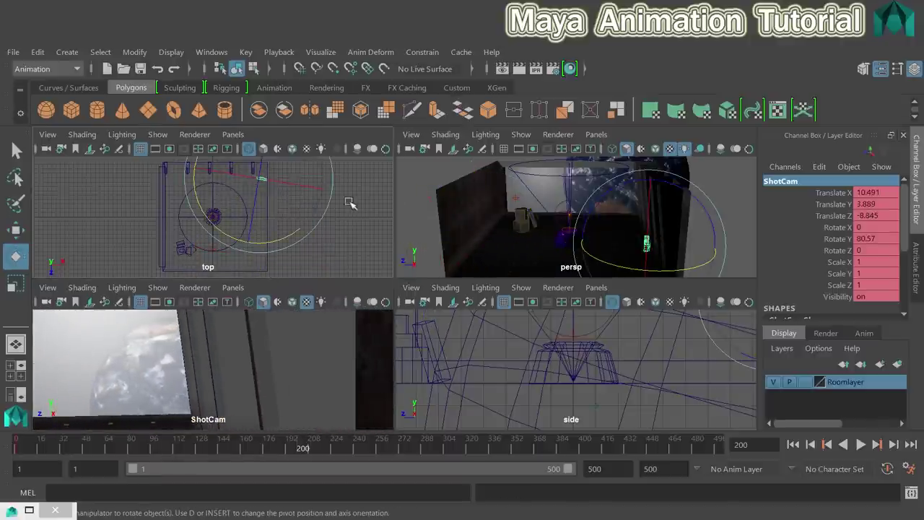
left_click_drag(335, 205, 330, 178)
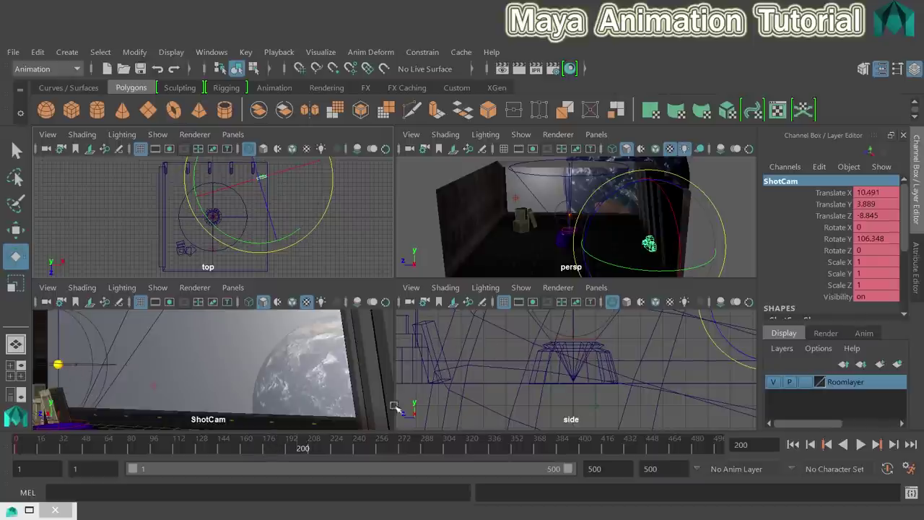
key("s")
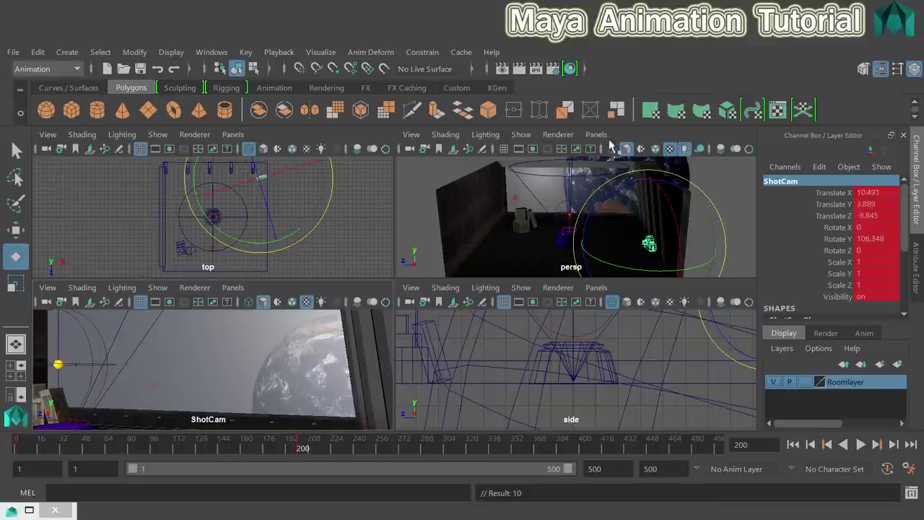
- Deselect the camera and play the animation from the first frame to review the move through ShotCam
left_click(415, 169)
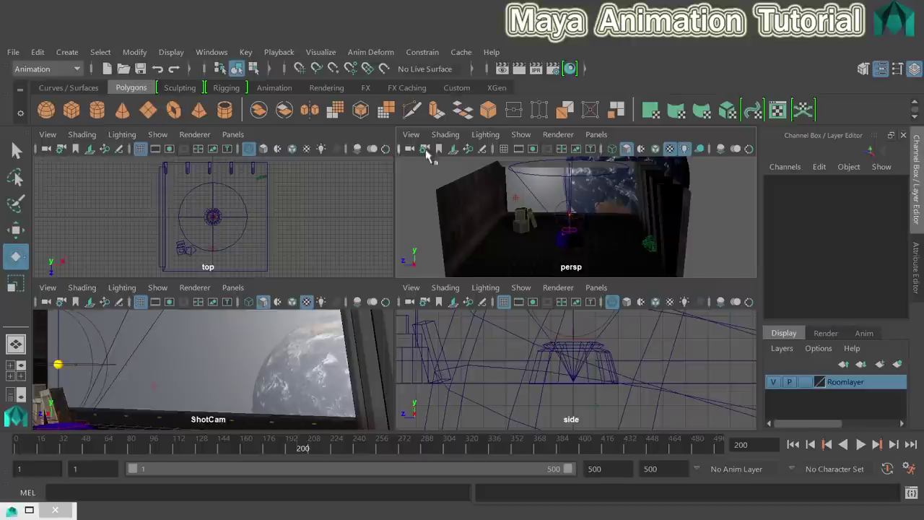
left_click(794, 446)
left_click(861, 445)
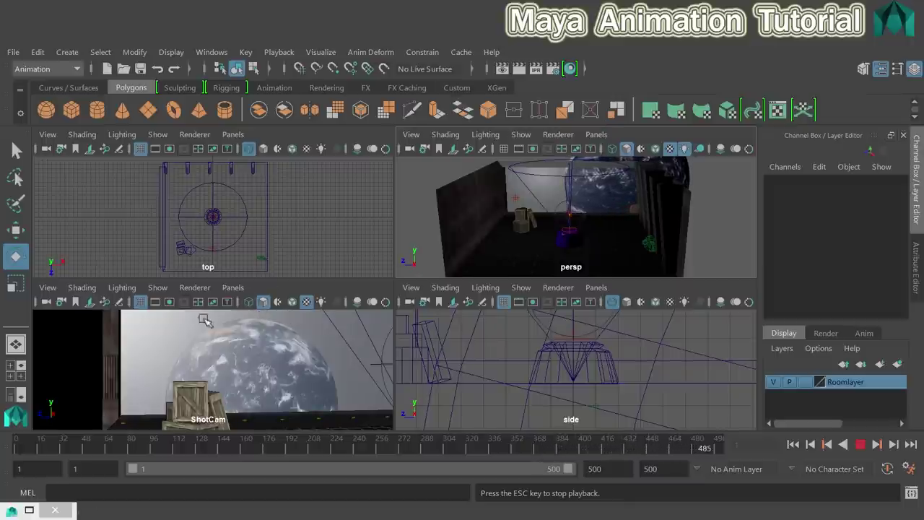
middle_click(208, 351)
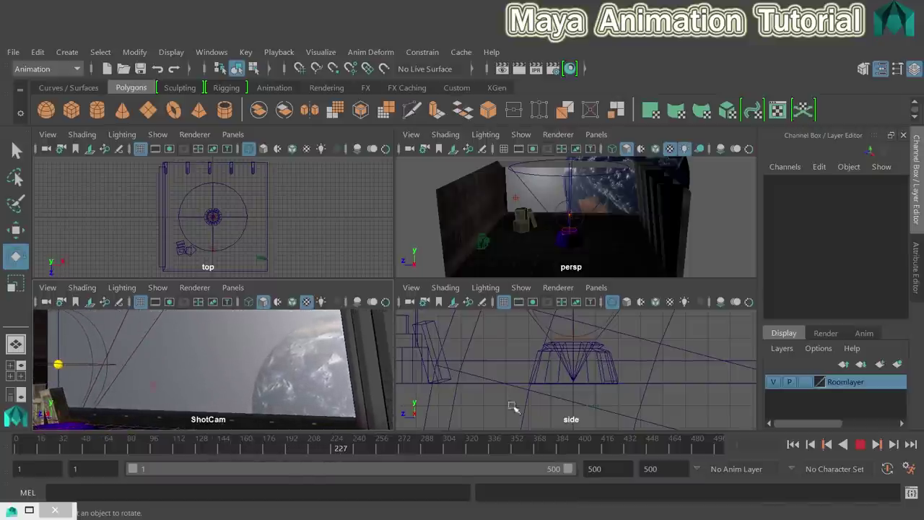
left_click(860, 444)
left_click(793, 444)
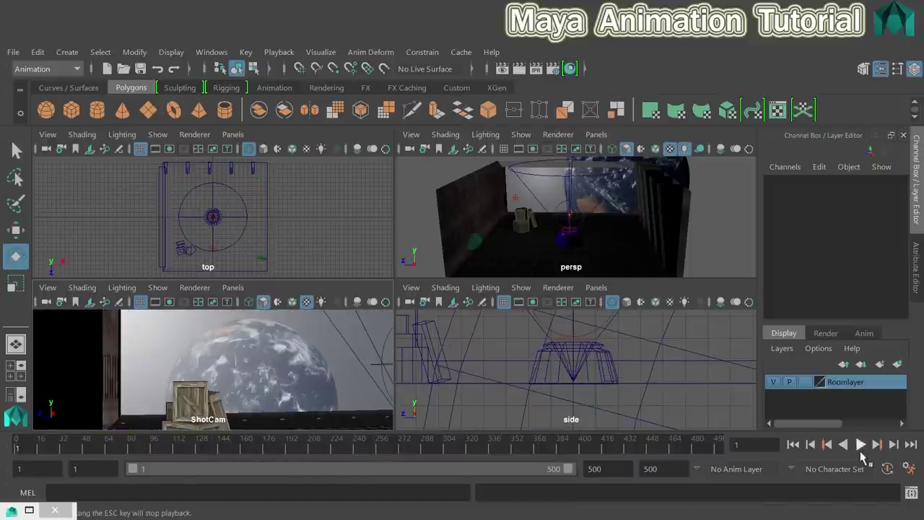
left_click(861, 446)
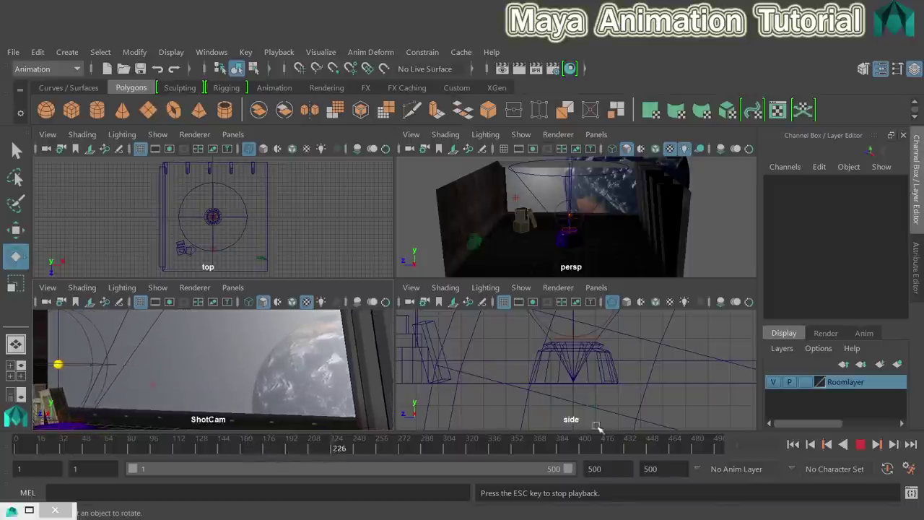
left_click(861, 445)
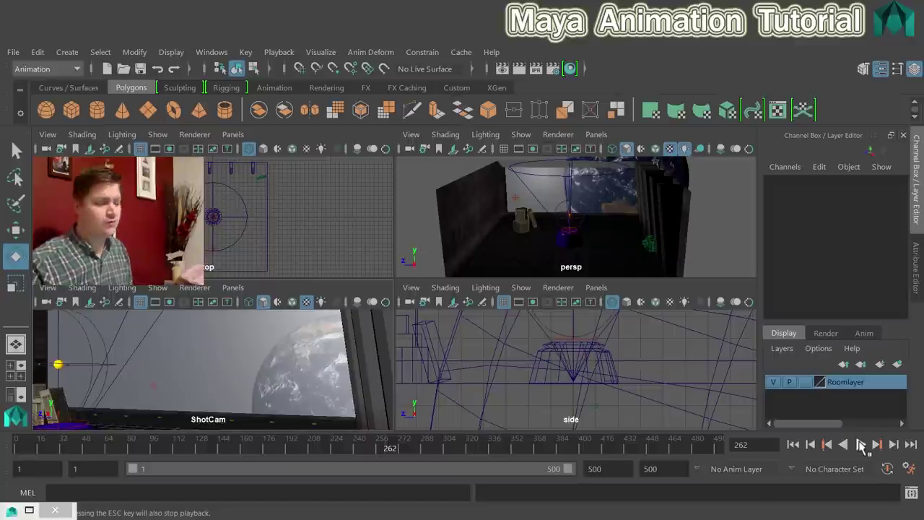
left_click(861, 445)
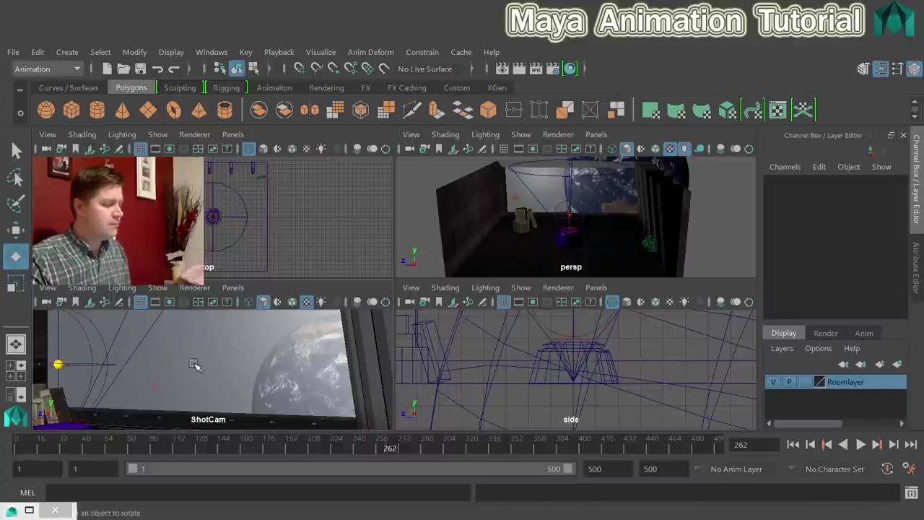
- Maximize the ShotCam view and set the playback range end to frame 200
key("space")
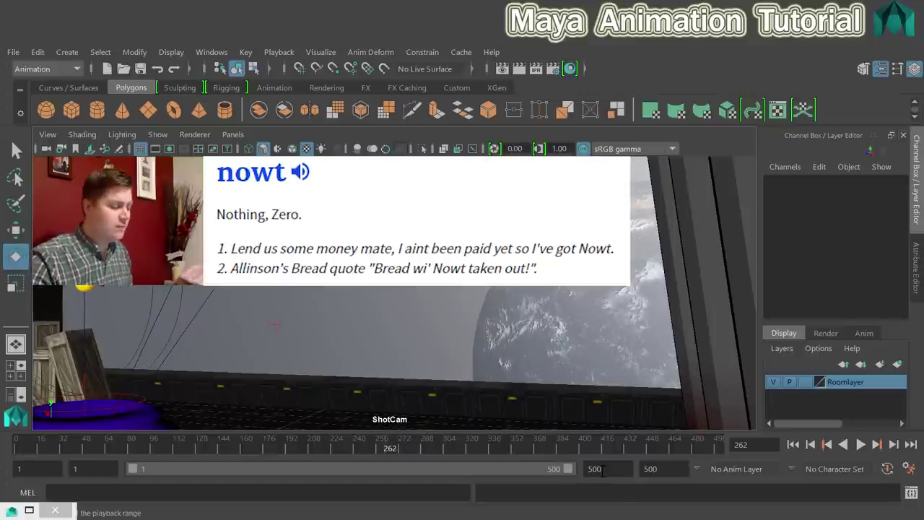
double_click(595, 469)
type("200")
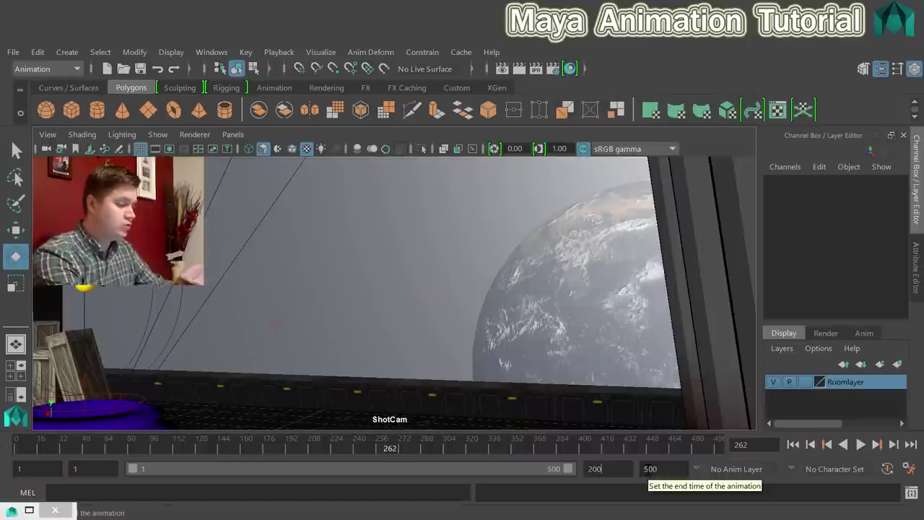
key("Return")
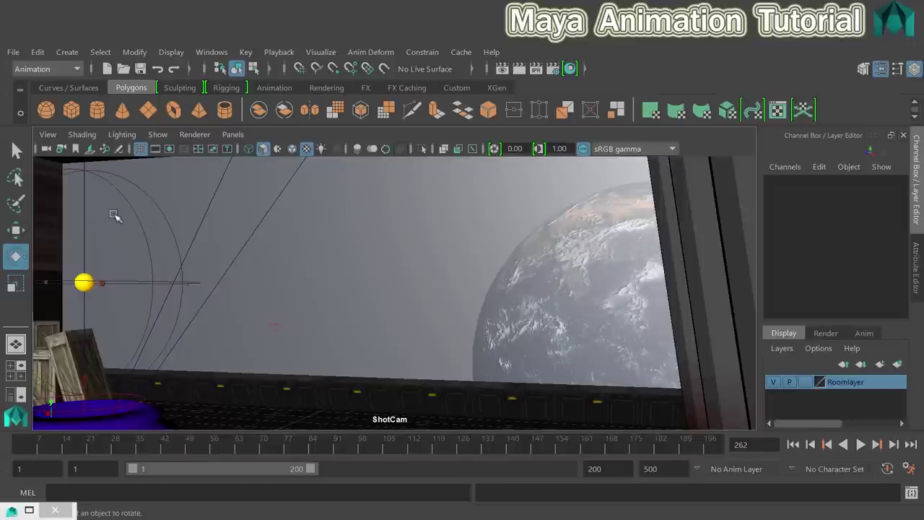
- Hide the lights and NURBS curves in the ShotCam view and display it with the scene lighting
left_click(156, 136)
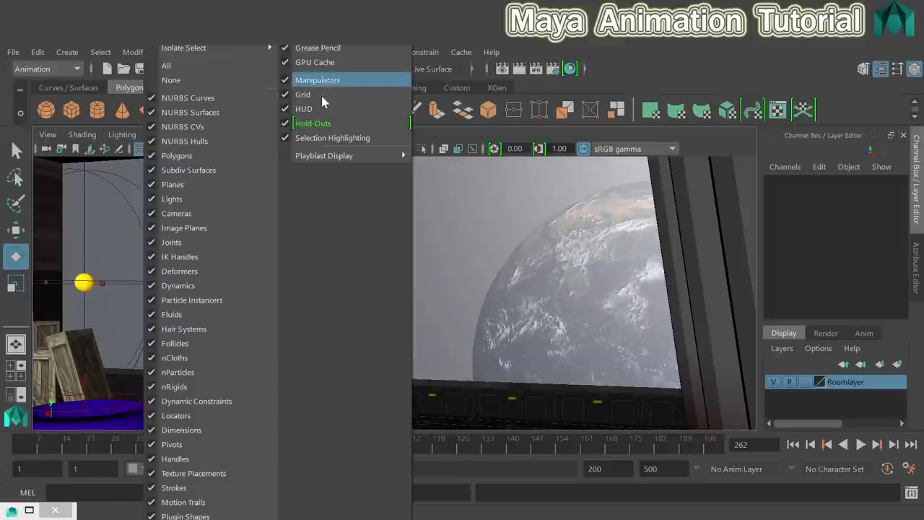
left_click(194, 201)
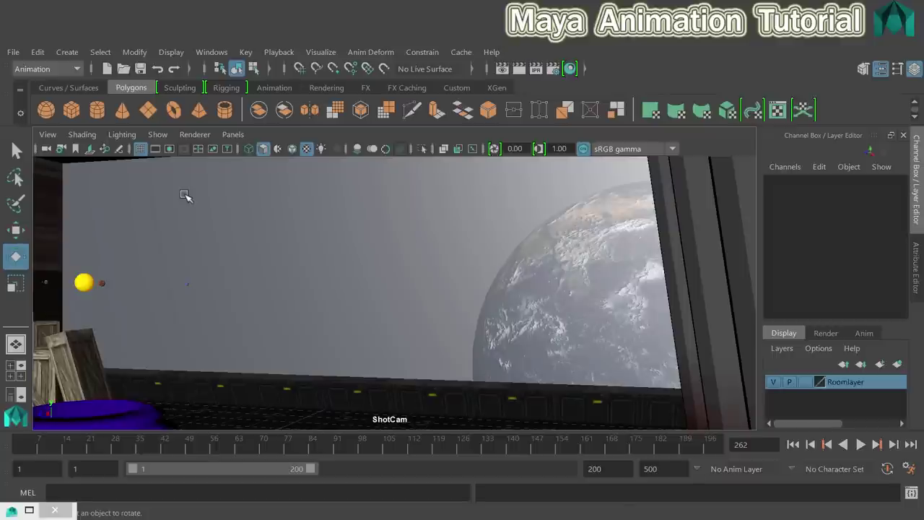
key("7")
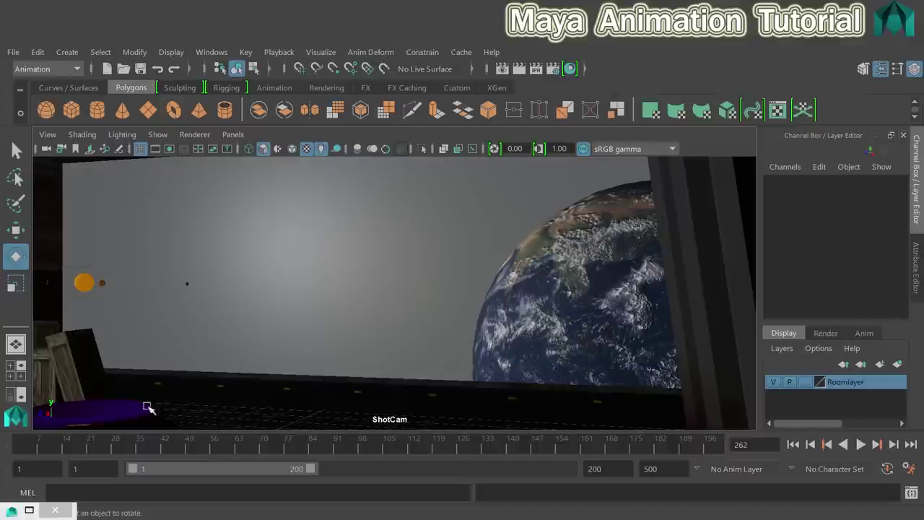
- Play the animation through ShotCam to review it and return to frame 1
key("alt+v")
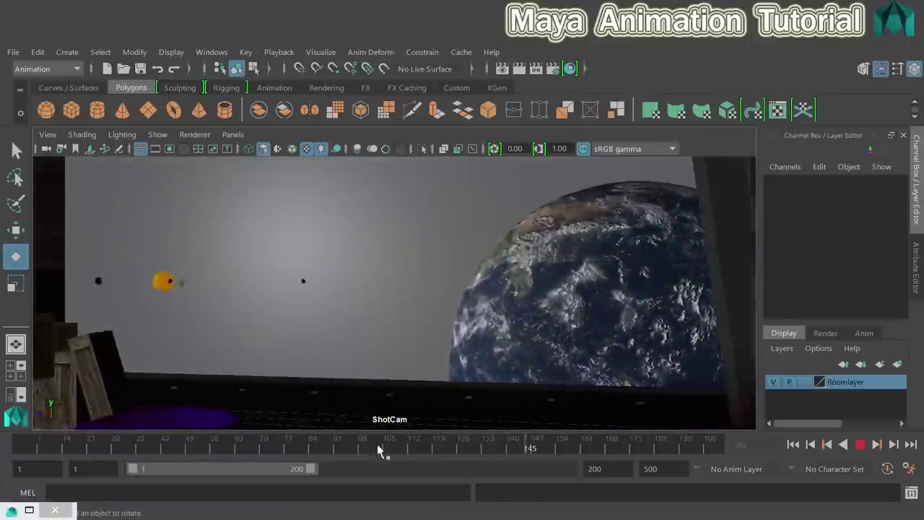
left_click(16, 449)
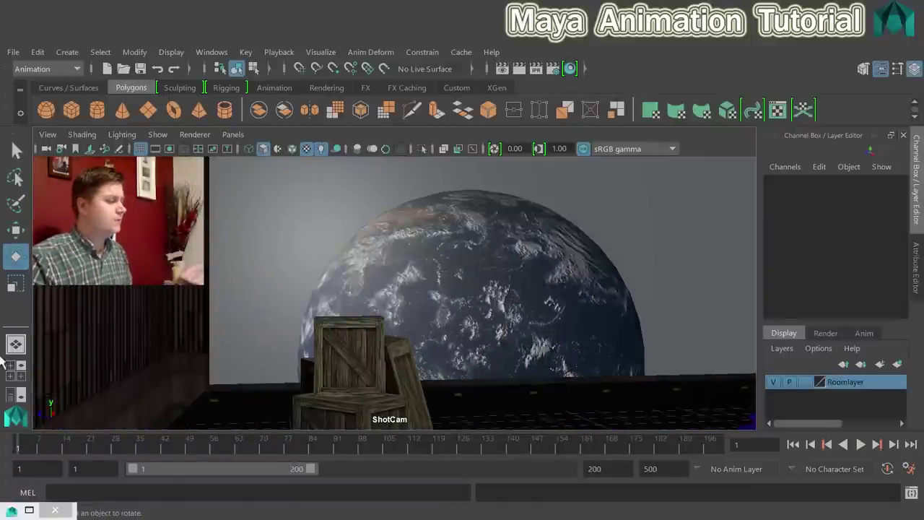
- Open the Playblast options and choose the avi format with IYUV codec encoding
left_click(281, 54)
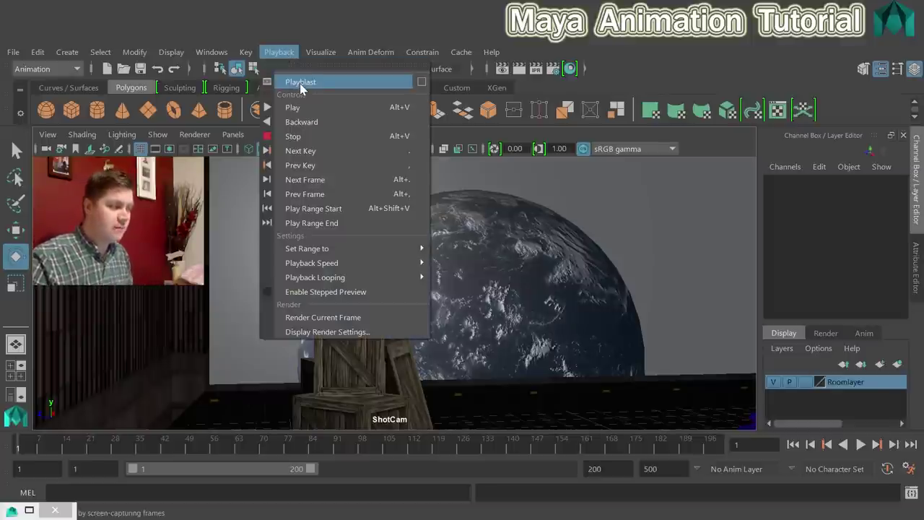
left_click(421, 82)
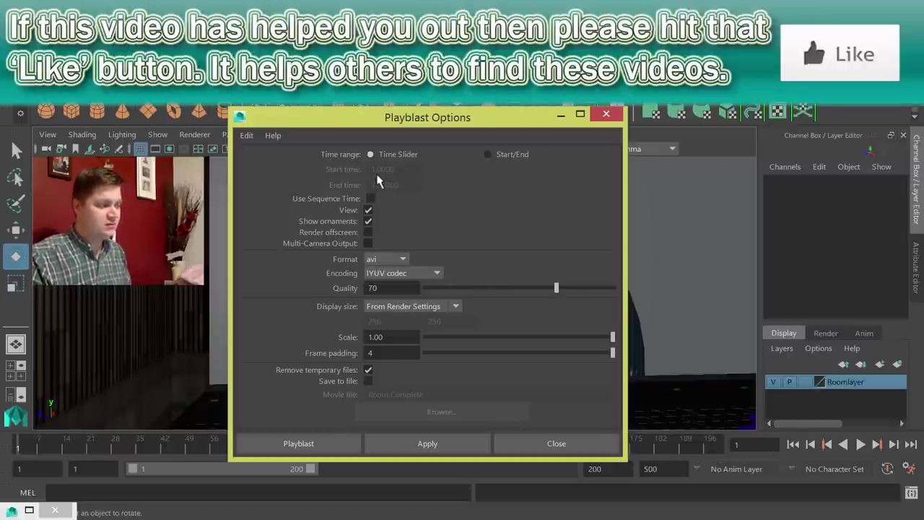
left_click_drag(421, 121, 448, 88)
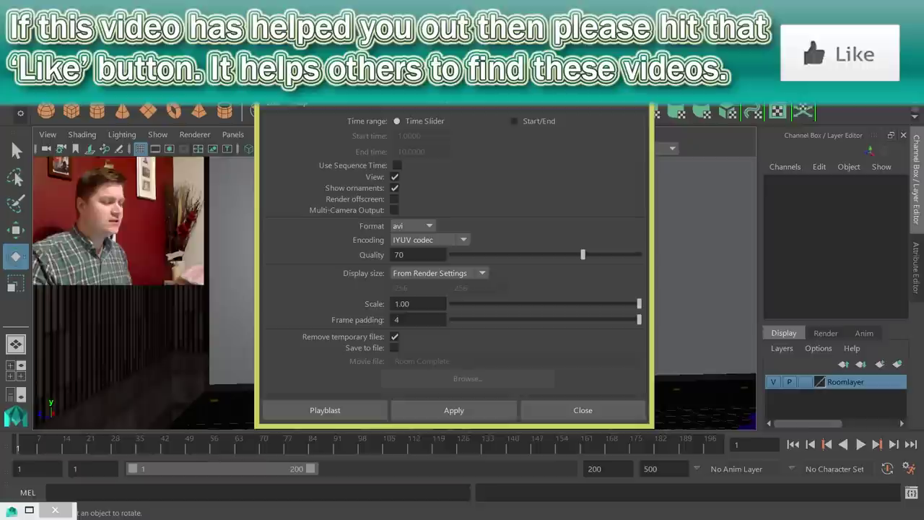
left_click(408, 227)
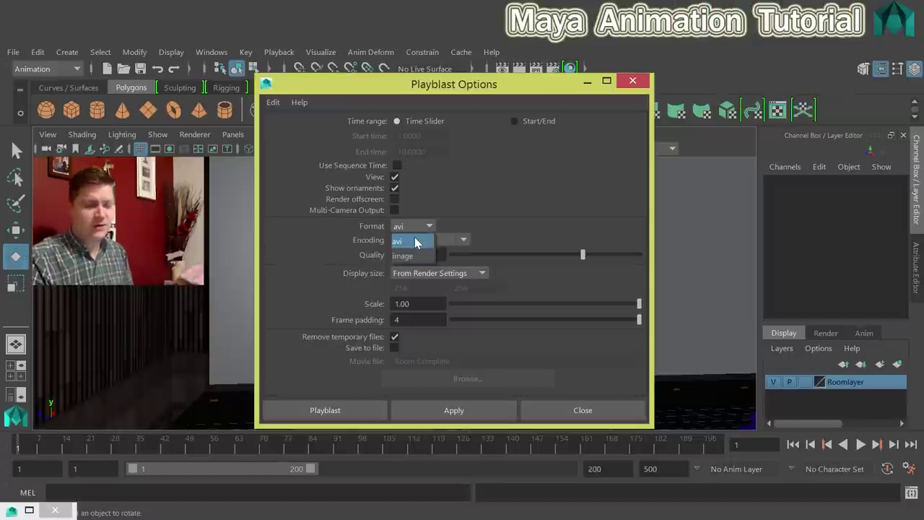
left_click(414, 239)
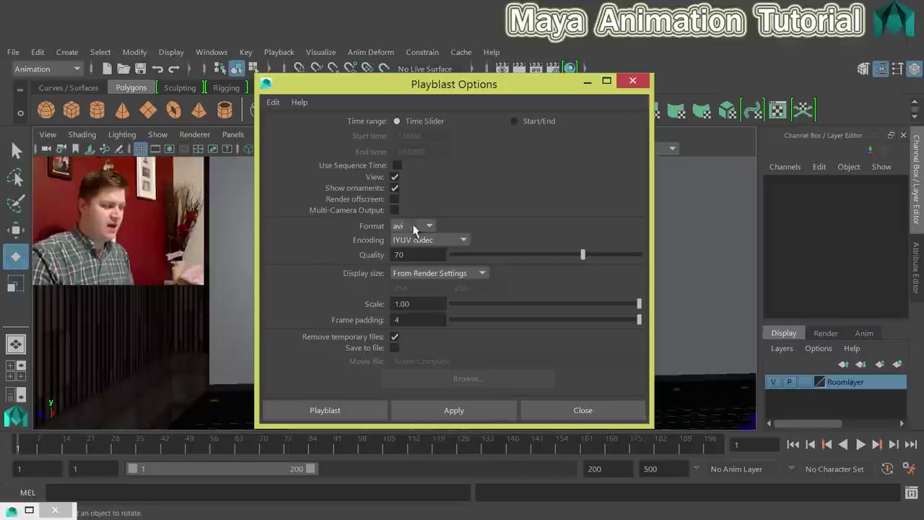
left_click(437, 242)
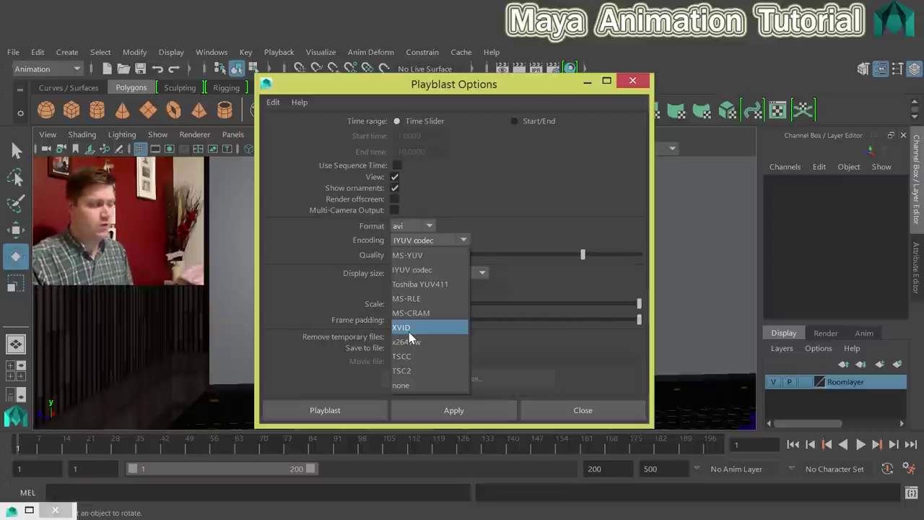
left_click(422, 271)
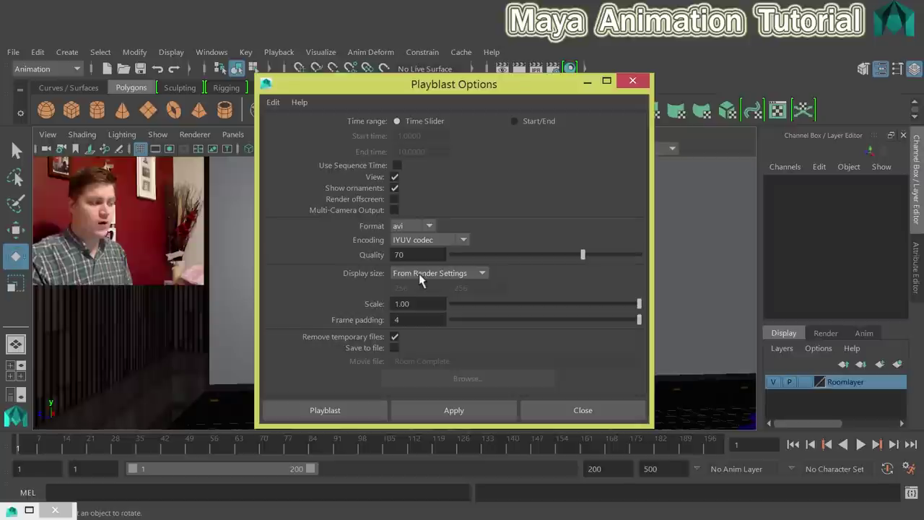
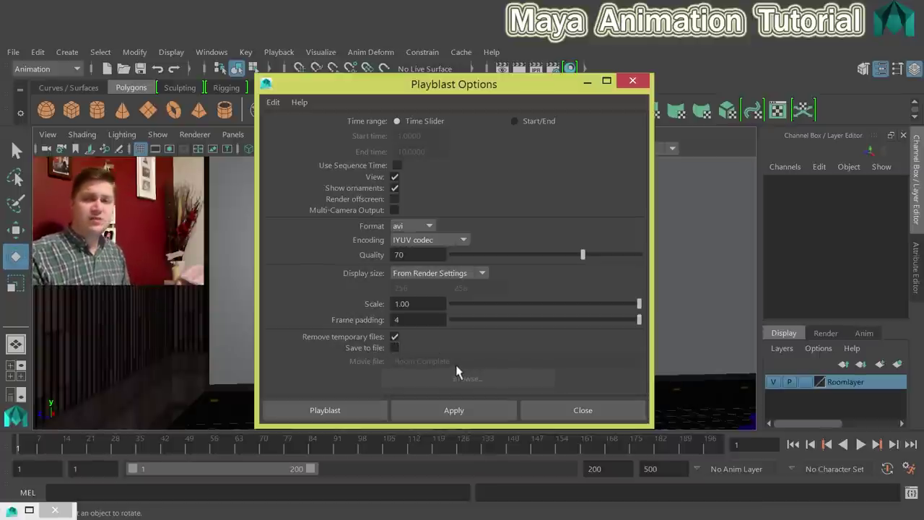
- Create the playblast of the ShotCam animation, watch the resulting movie and close the player
left_click(336, 410)
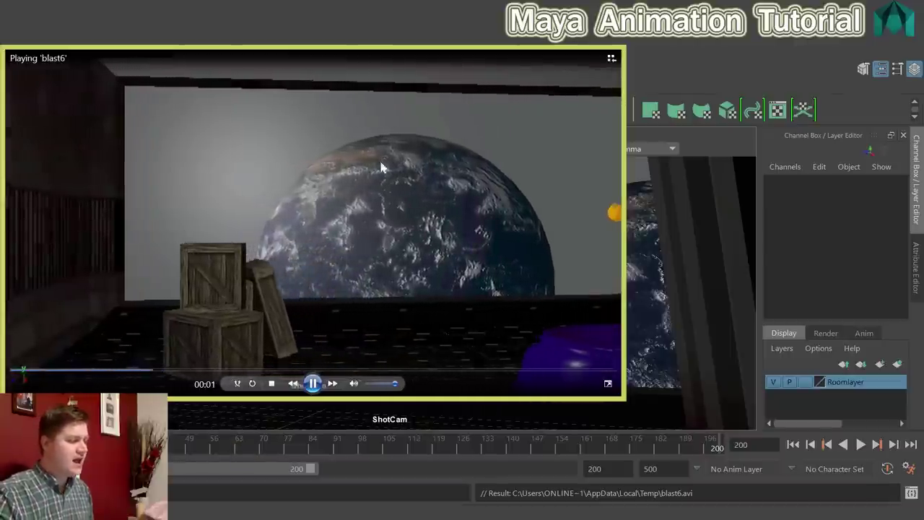
left_click_drag(353, 58, 394, 57)
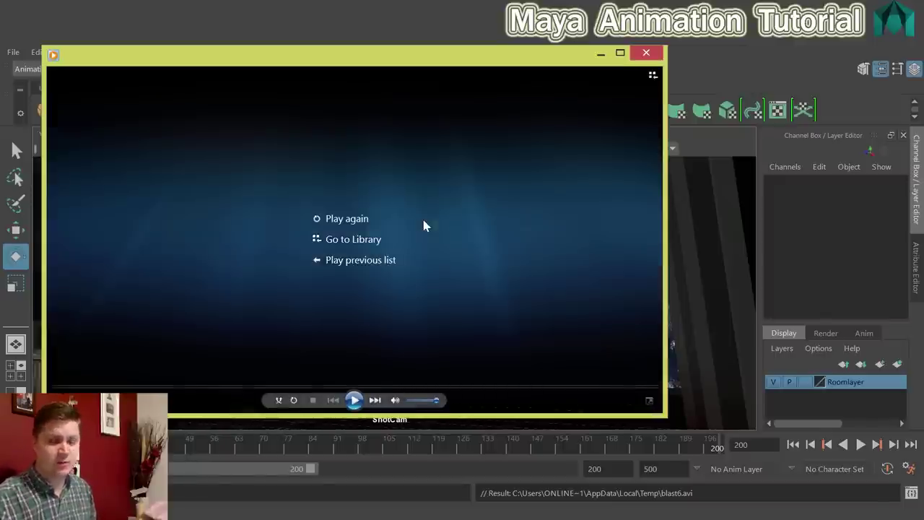
left_click(646, 53)
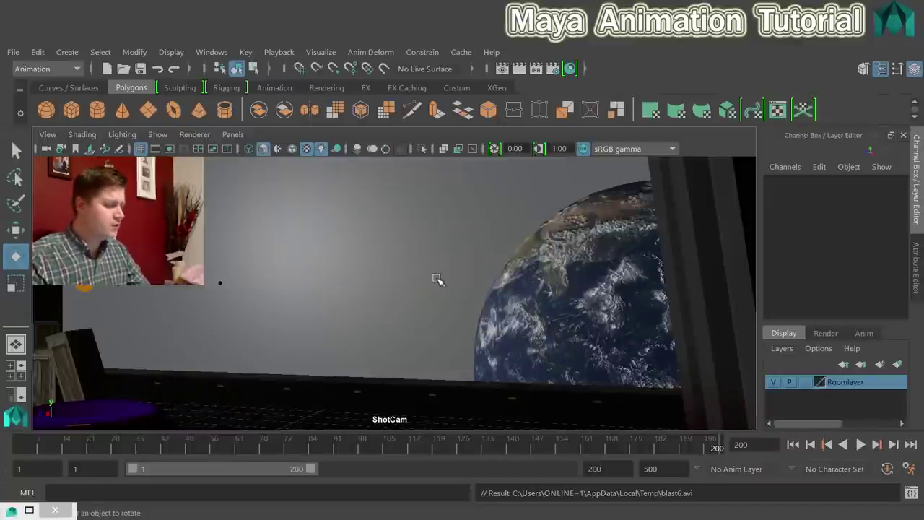
- Switch to the maximized persp view and select the spotlight above the purple projector base
key("space")
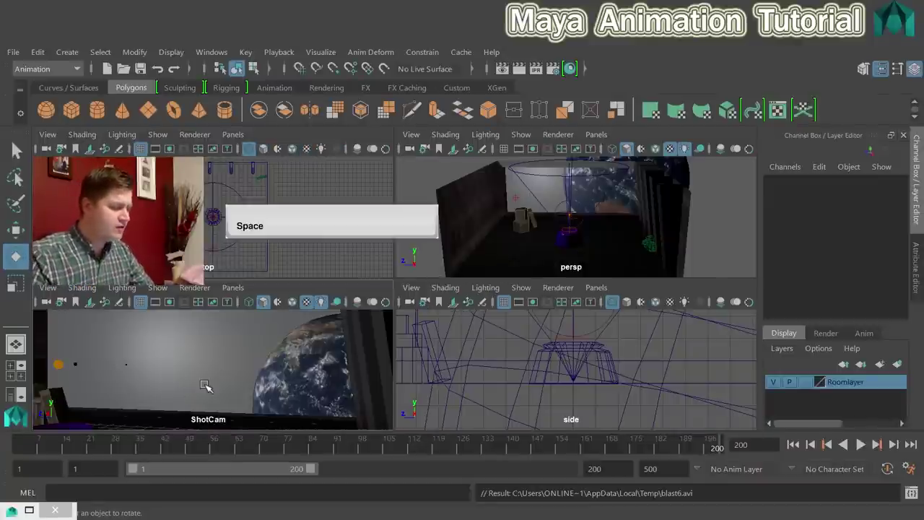
key("space")
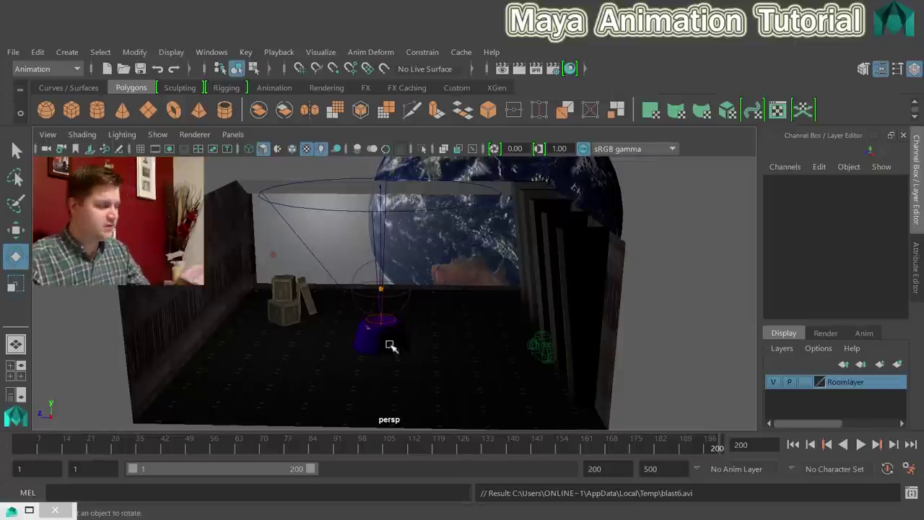
scroll(384, 325, "up", 5)
left_click_drag(371, 334, 429, 317, "alt")
left_click(429, 316)
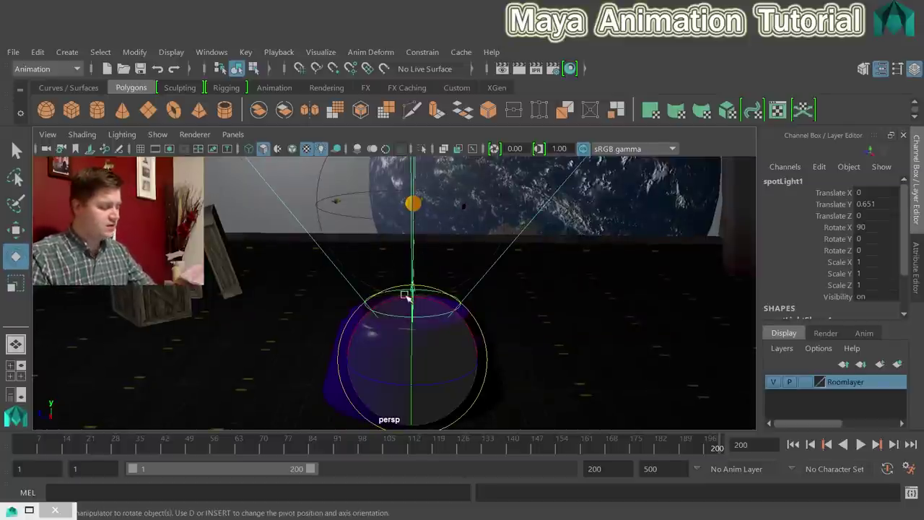
- Compare the projector area in wireframe, textured and scene-lit display, and play the animation
key("4")
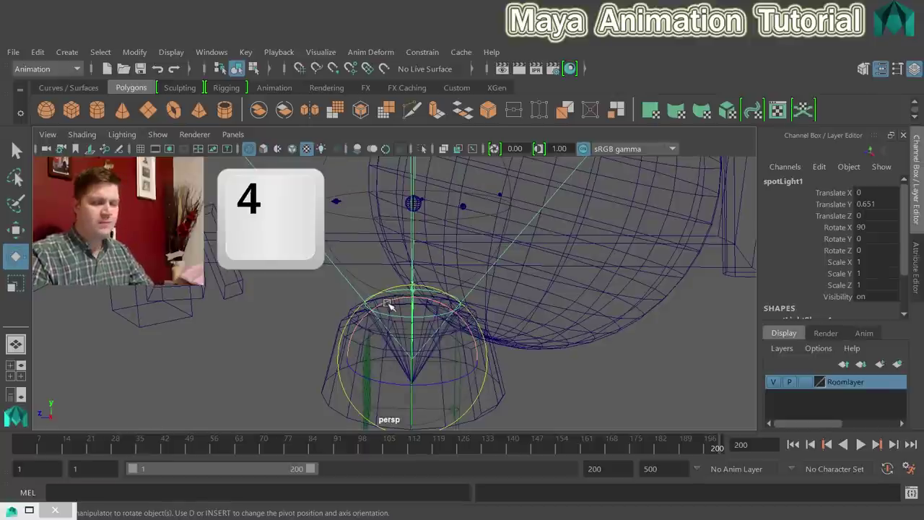
key("7")
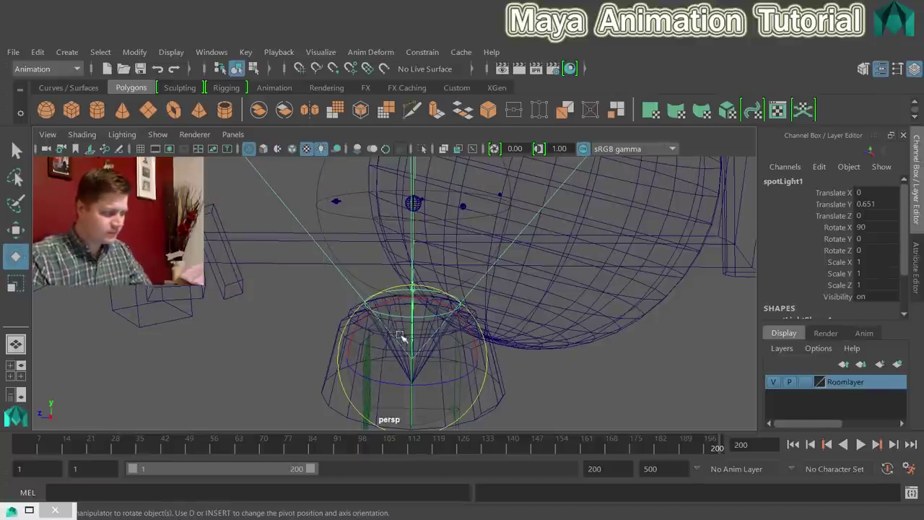
key("6")
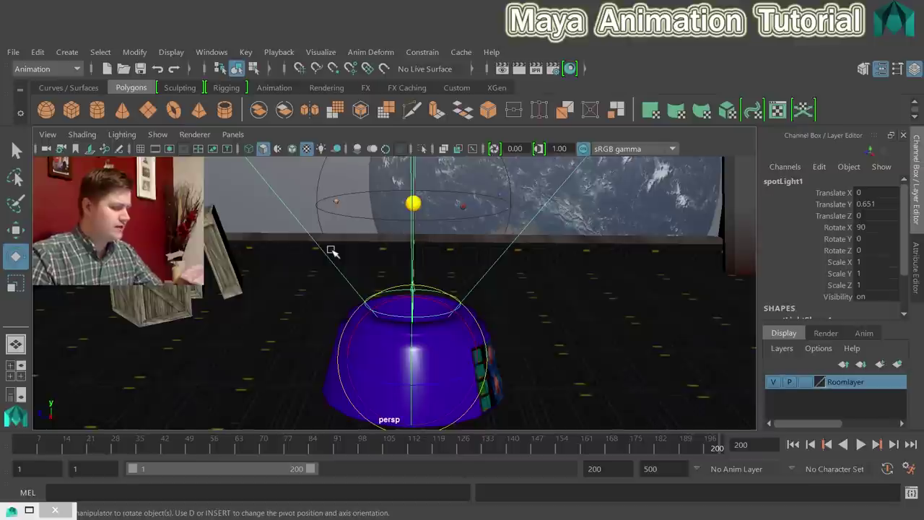
key("7")
key("alt+v")
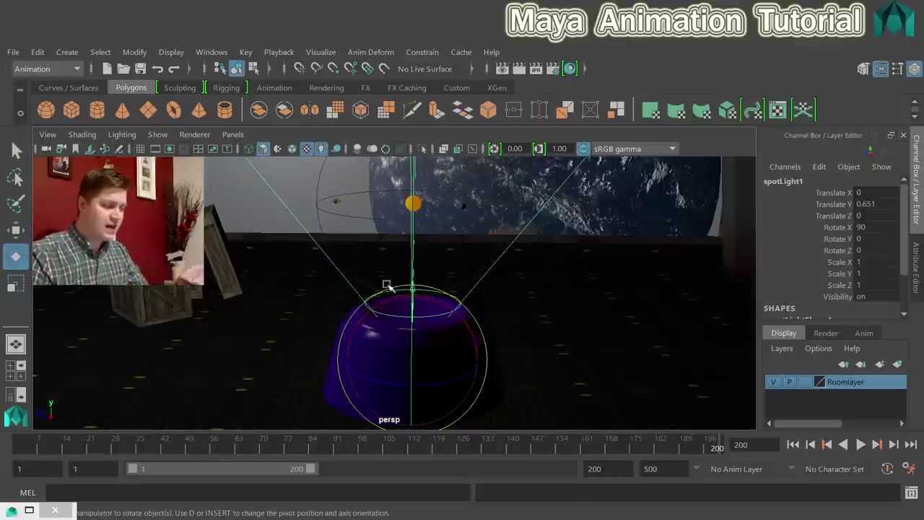
- Key the spotlight shape's Intensity of 1.000 at frame 1
left_click(10, 449)
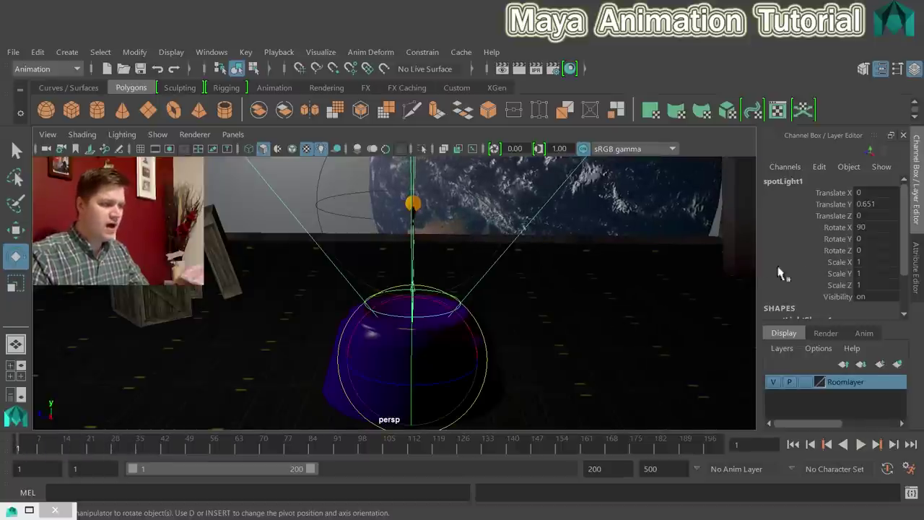
scroll(778, 247, "down", 3)
scroll(820, 260, "up", 3)
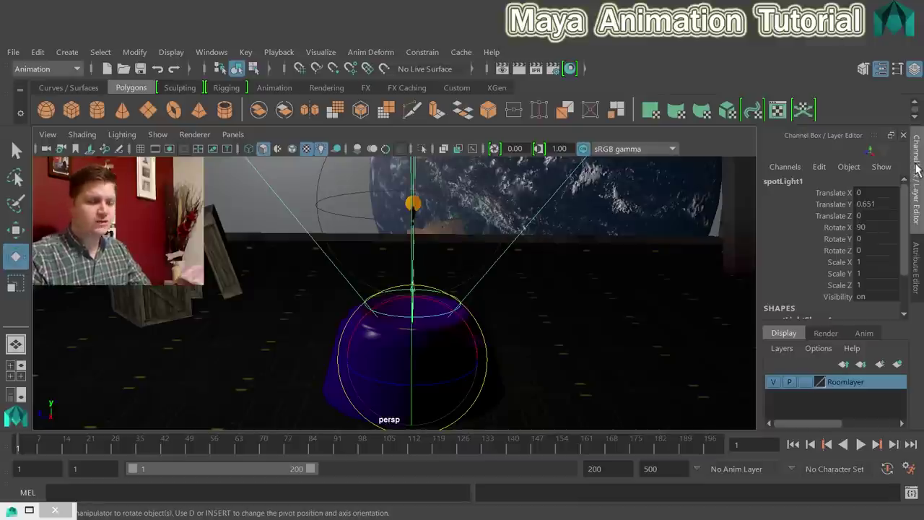
left_click(917, 263)
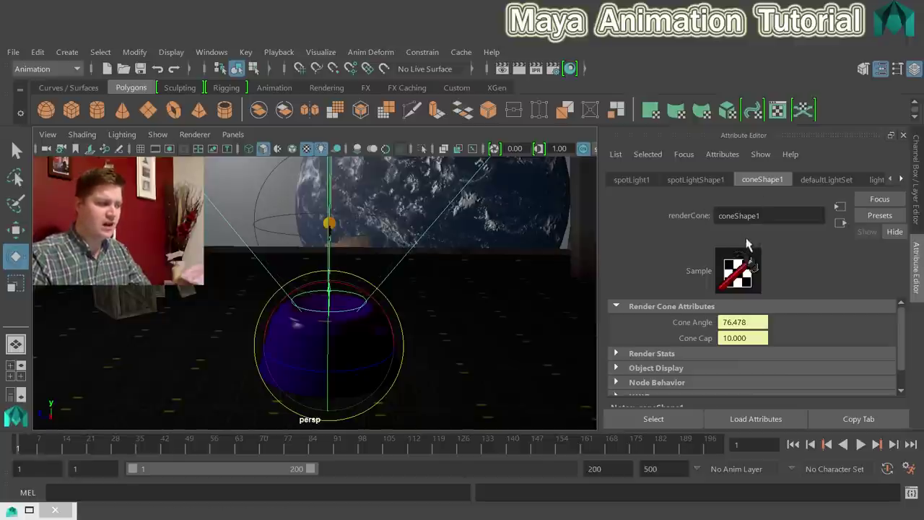
left_click(693, 182)
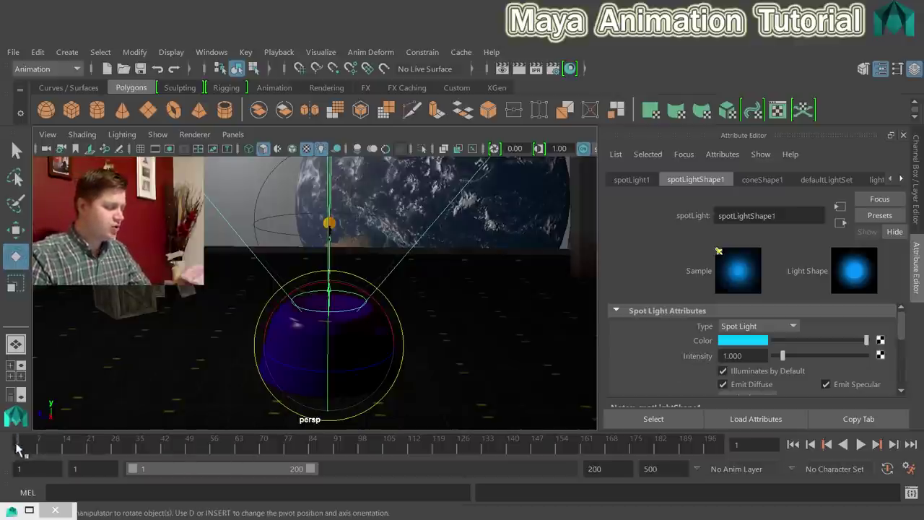
right_click(698, 361)
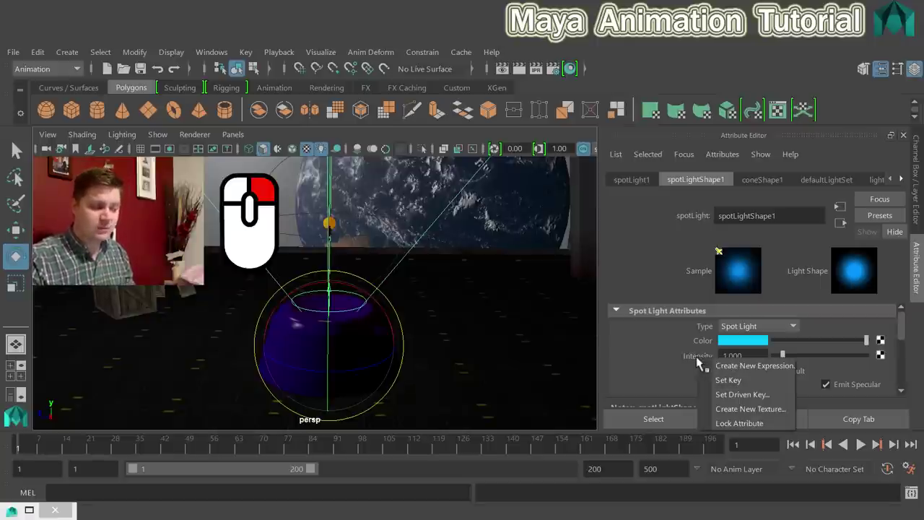
left_click(736, 380)
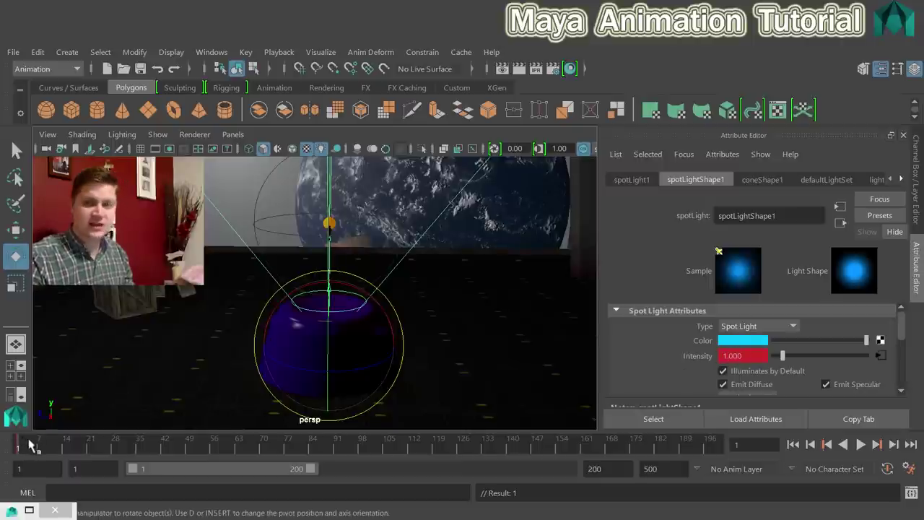
- Set the spotlight's Intensity to 1.5 at frame 15 and key it
left_click_drag(63, 452, 69, 451)
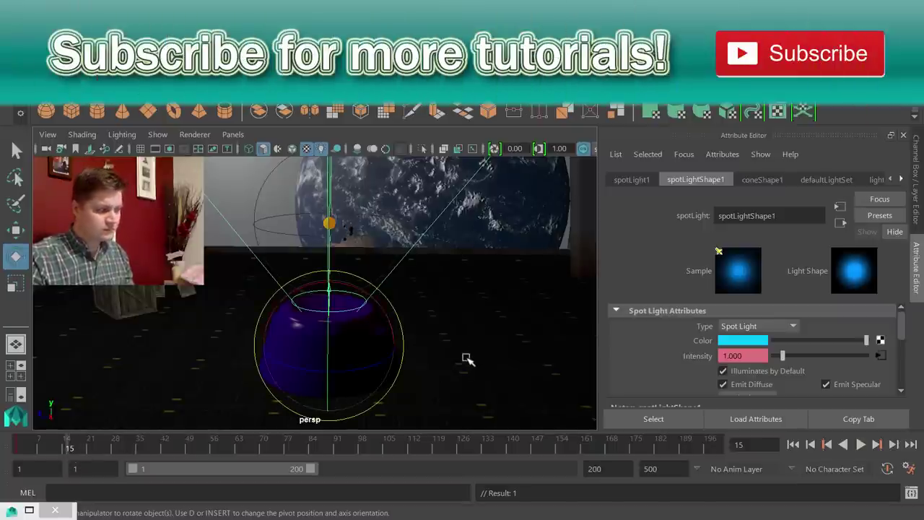
double_click(760, 356)
type("1.5")
key("Return")
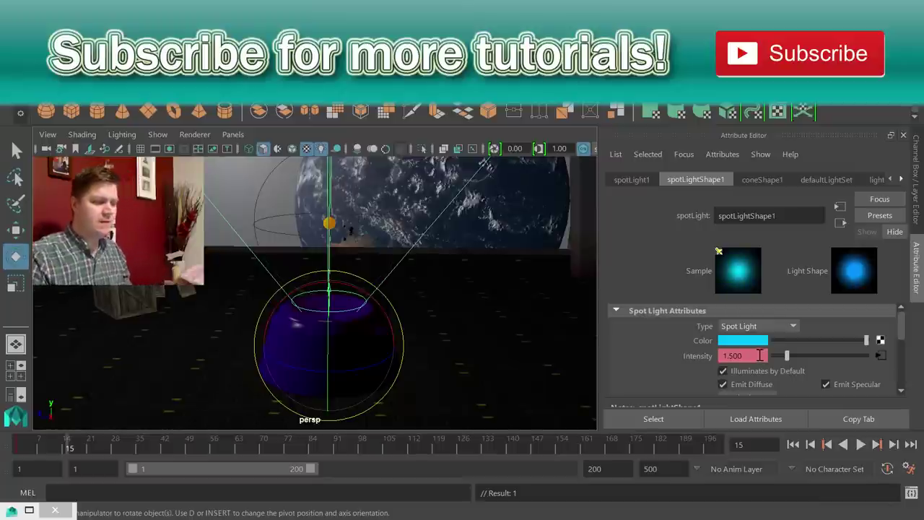
right_click(699, 363)
right_click_drag(699, 364, 727, 381)
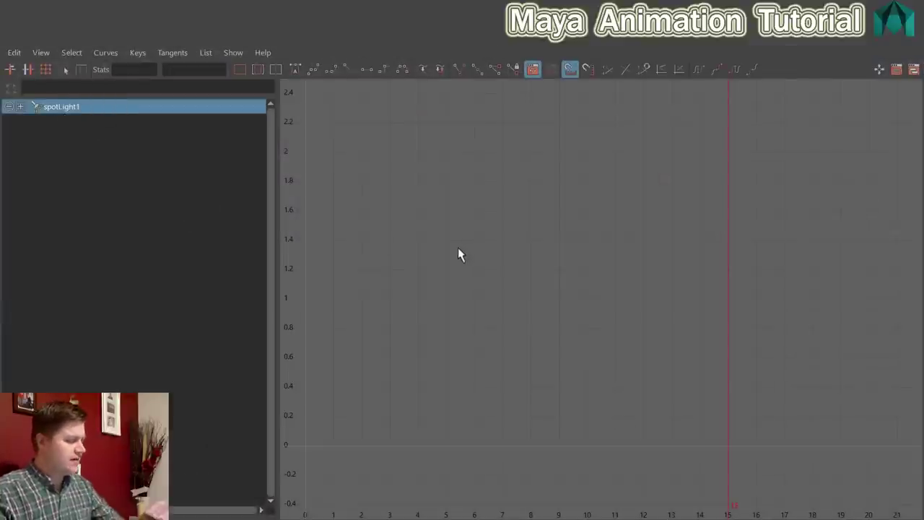
- Show only the Intensity curve of spotLightShape1 in the Graph Editor and frame it
key("f")
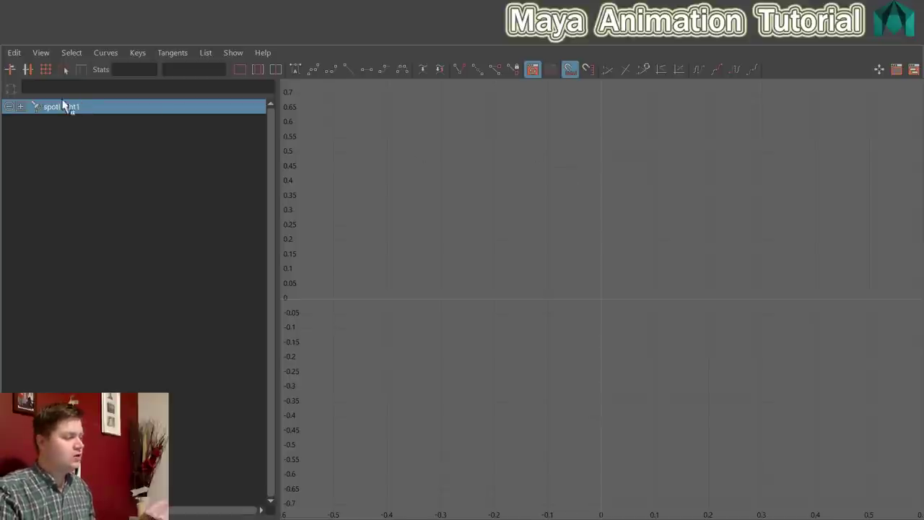
middle_click_drag(66, 105, 61, 109)
left_click(21, 107)
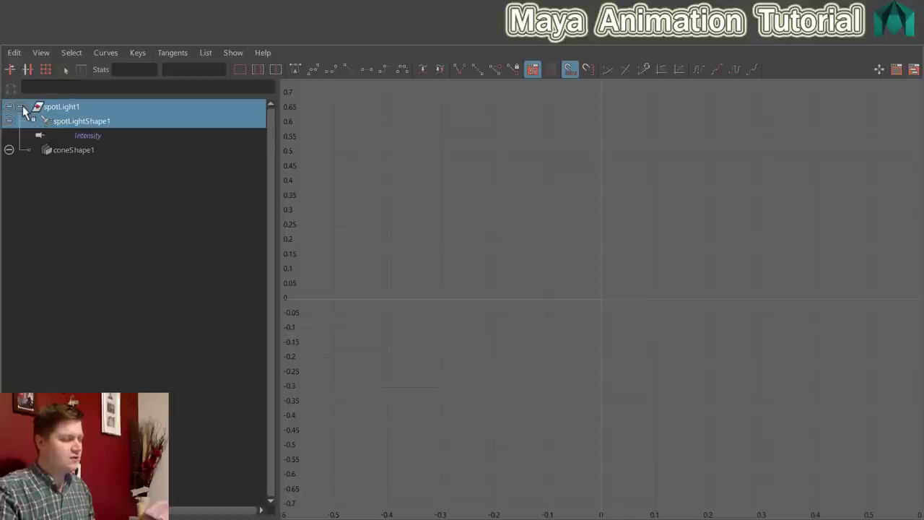
middle_click_drag(62, 140, 448, 190)
left_click(87, 135)
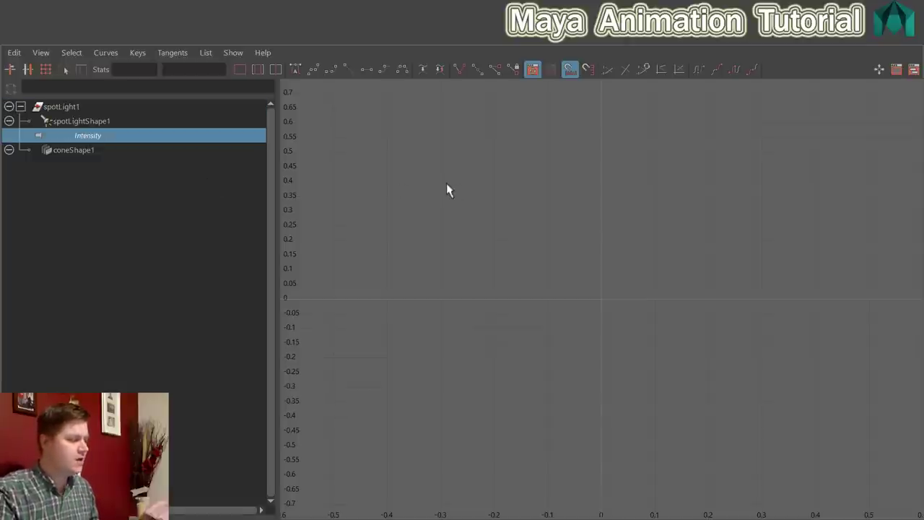
key("a")
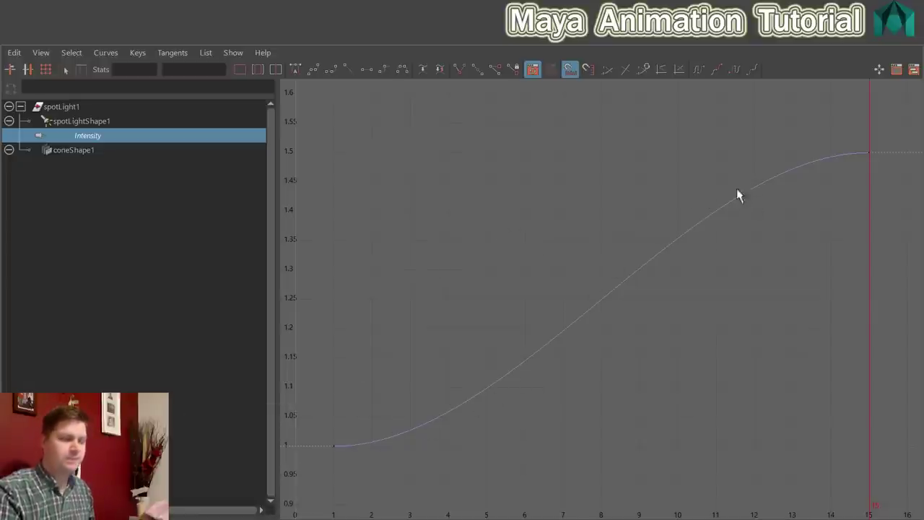
- Select both keys of the spotlight's Intensity curve and set its post infinity to Oscillate
left_click_drag(889, 120, 324, 473)
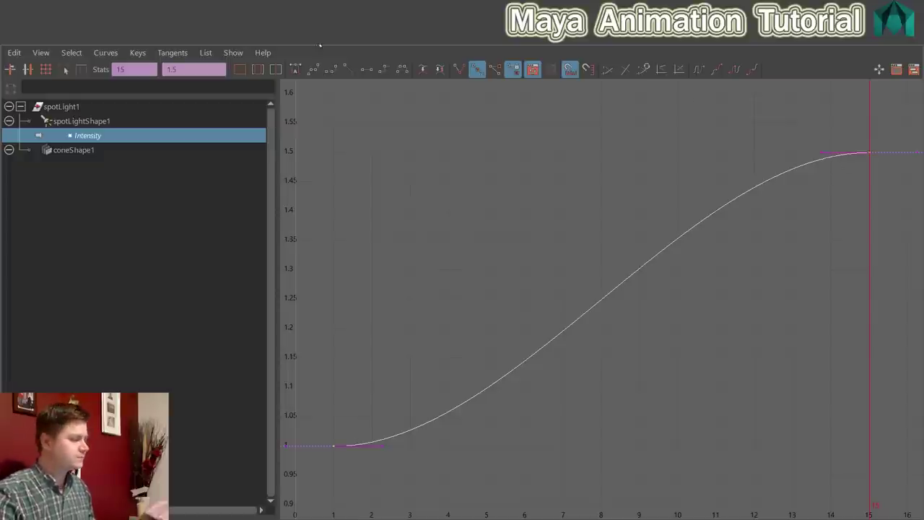
left_click(105, 55)
mouse_move(130, 93)
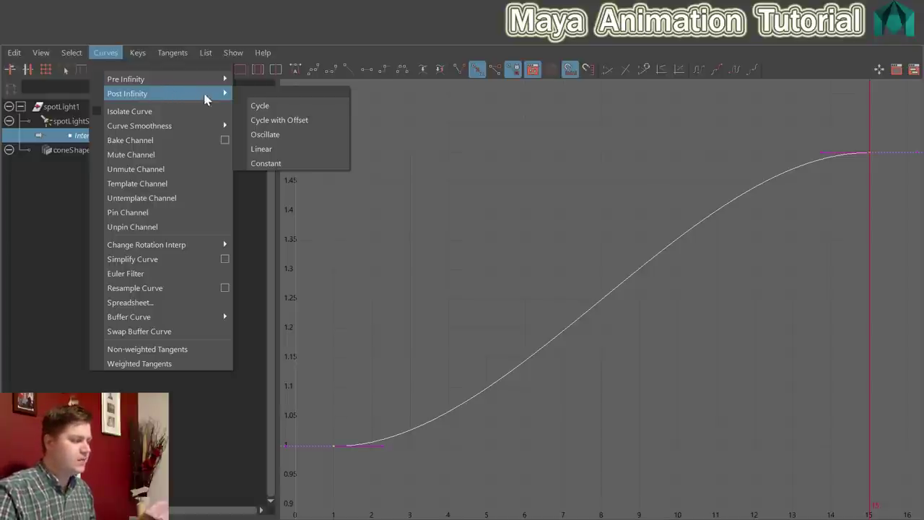
left_click(277, 135)
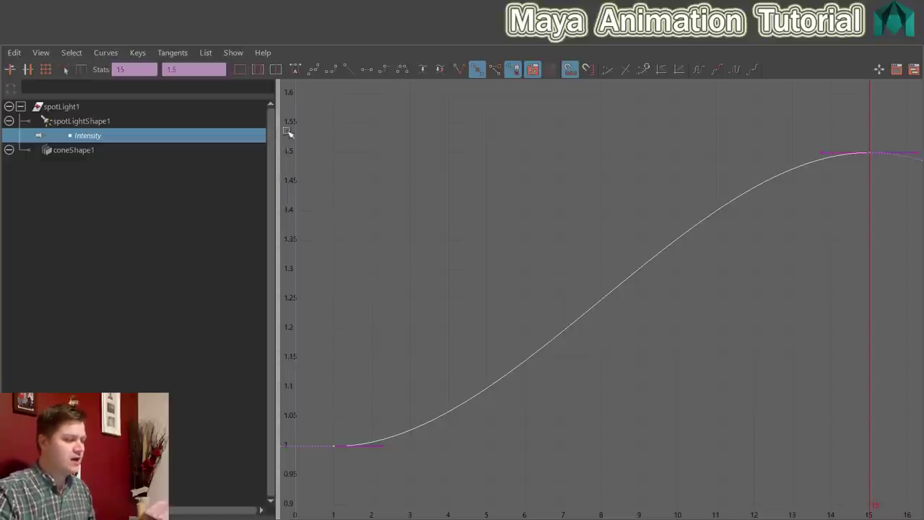
key("a")
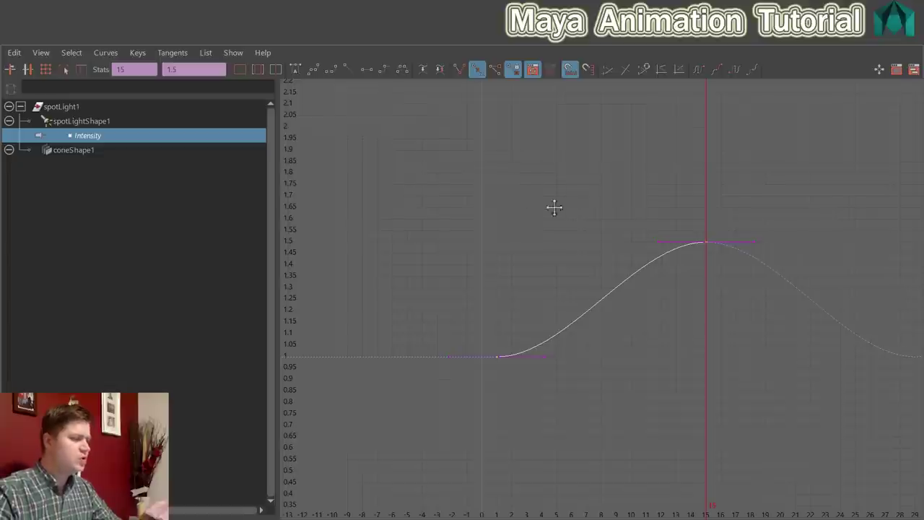
scroll(553, 206, "down", 5)
middle_click_drag(546, 217, 388, 213, "alt")
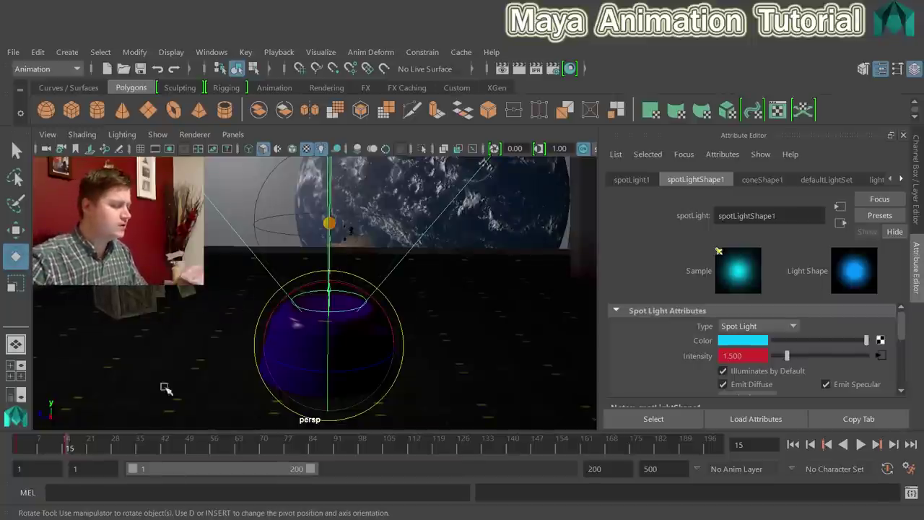
- Select the projector, open the Hypershade with its viewport in textured display on the control panel, and clear the node graph
left_click(227, 388)
left_click(284, 355)
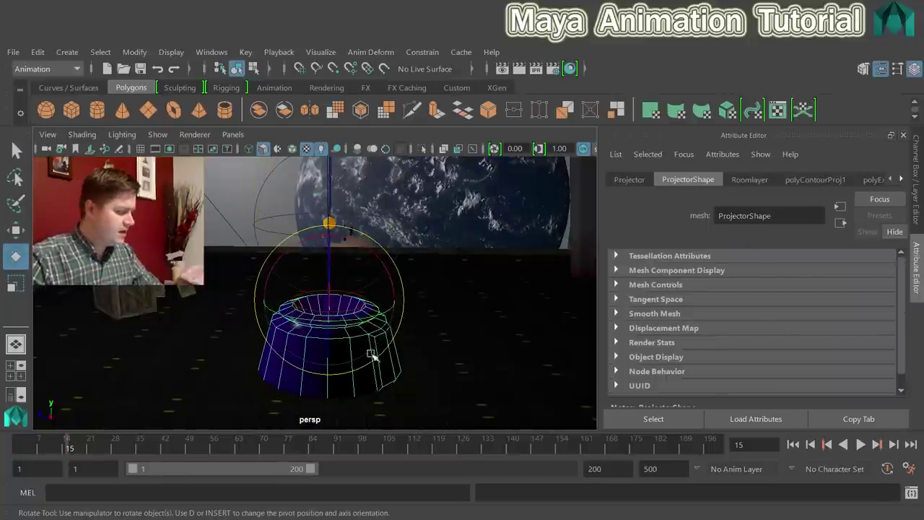
left_click_drag(362, 326, 243, 313)
left_click_drag(329, 320, 318, 325)
left_click_drag(249, 368, 313, 302, "alt")
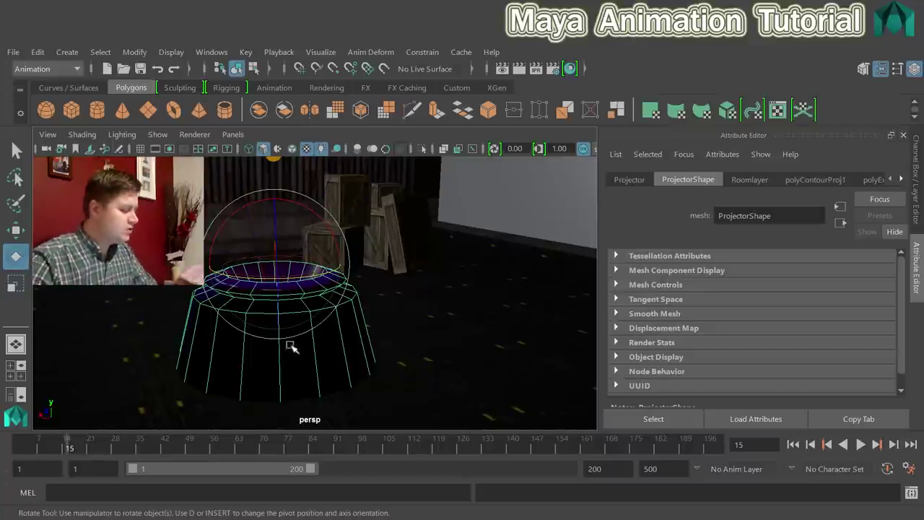
left_click_drag(229, 318, 333, 301, "alt")
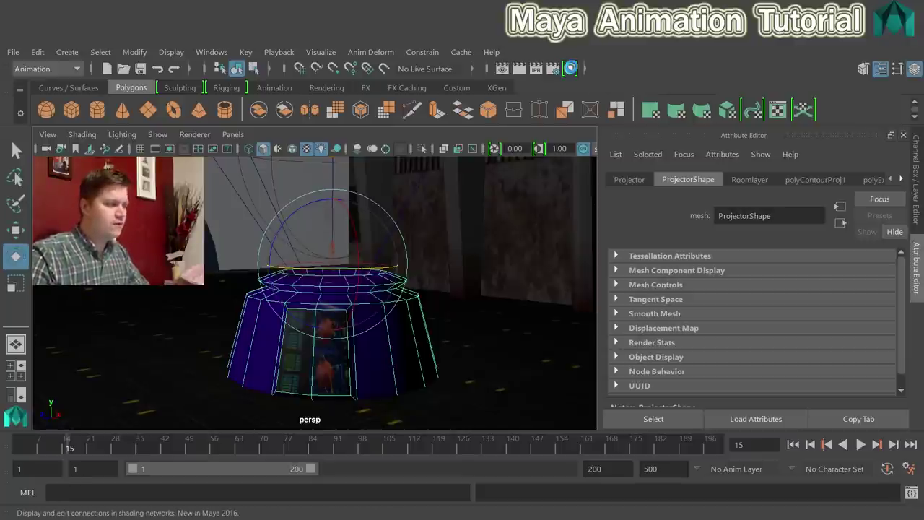
left_click(570, 69)
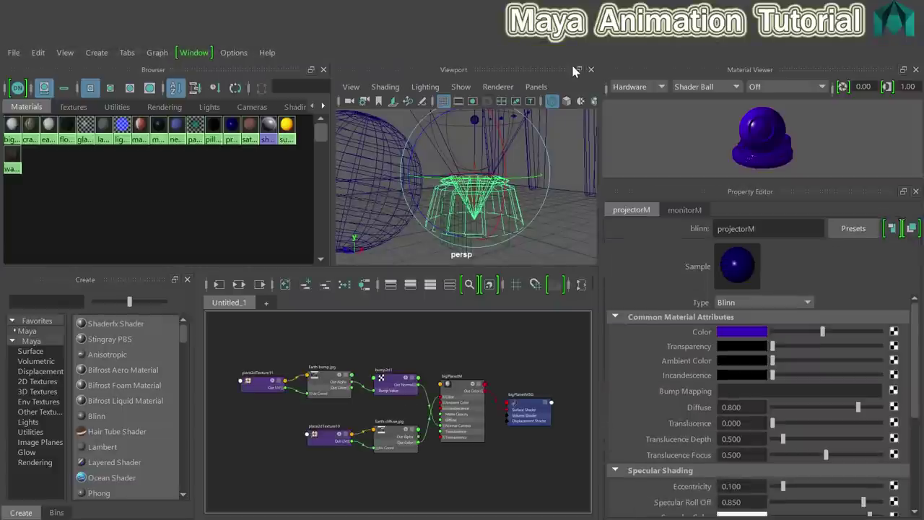
key("6")
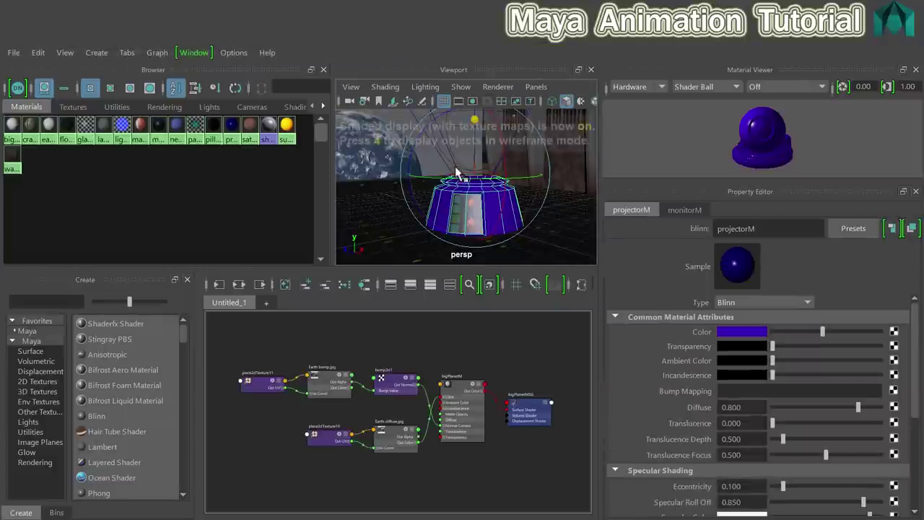
scroll(456, 210, "up", 6)
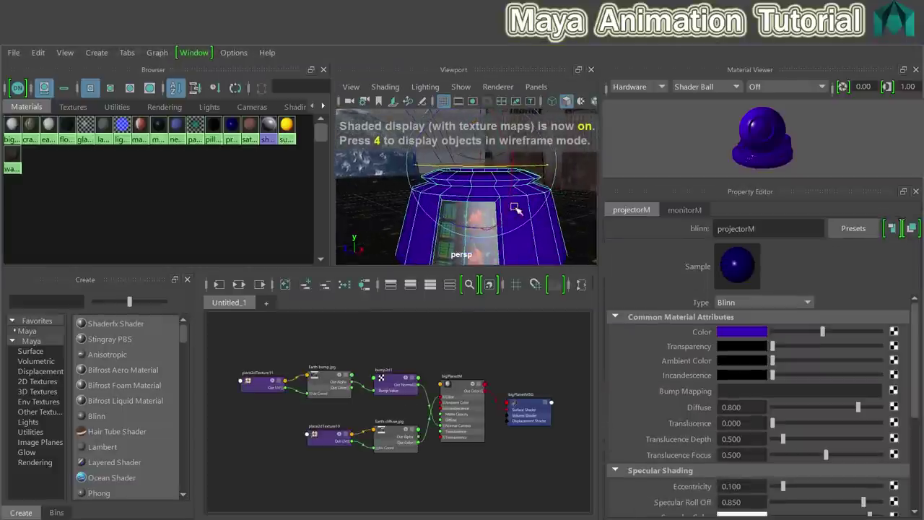
scroll(482, 191, "down", 5)
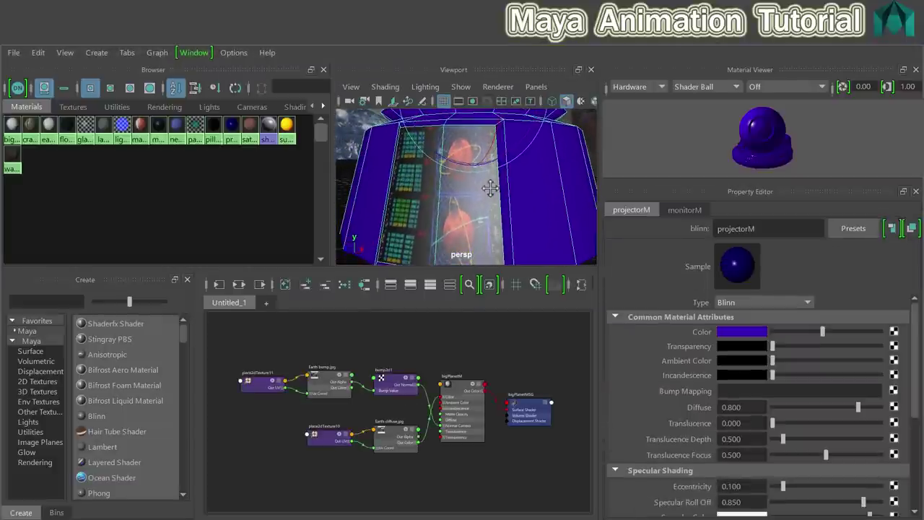
left_click(285, 284)
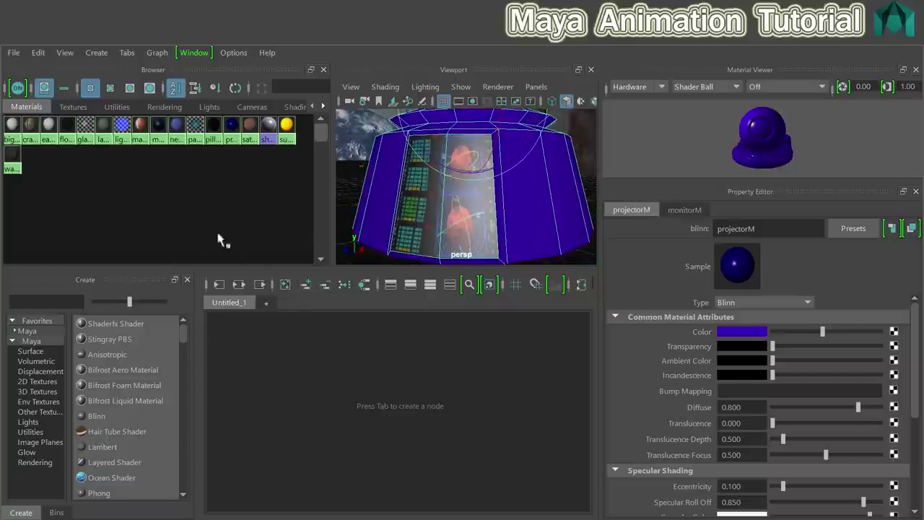
- Replace the monitorM material's color texture image with animated control panel.00.tga from the Animated Control Panel folder
left_click(160, 127)
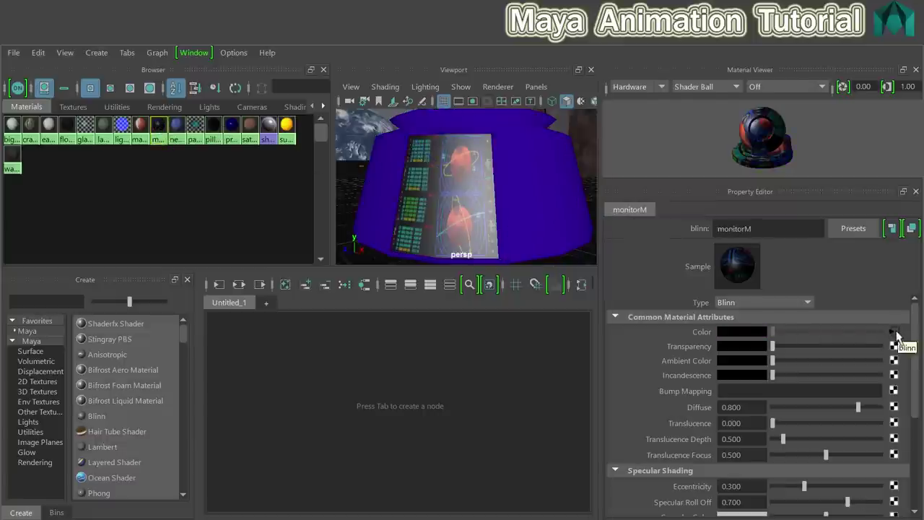
left_click(895, 332)
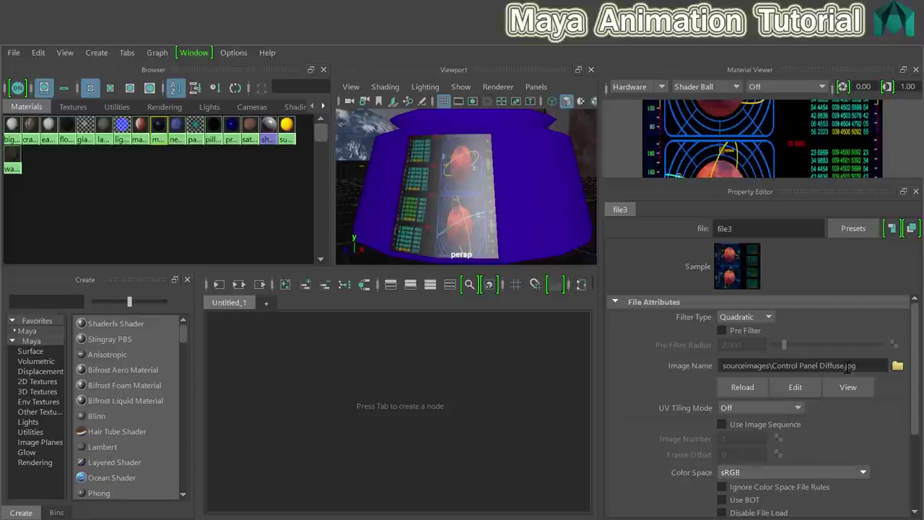
left_click(897, 366)
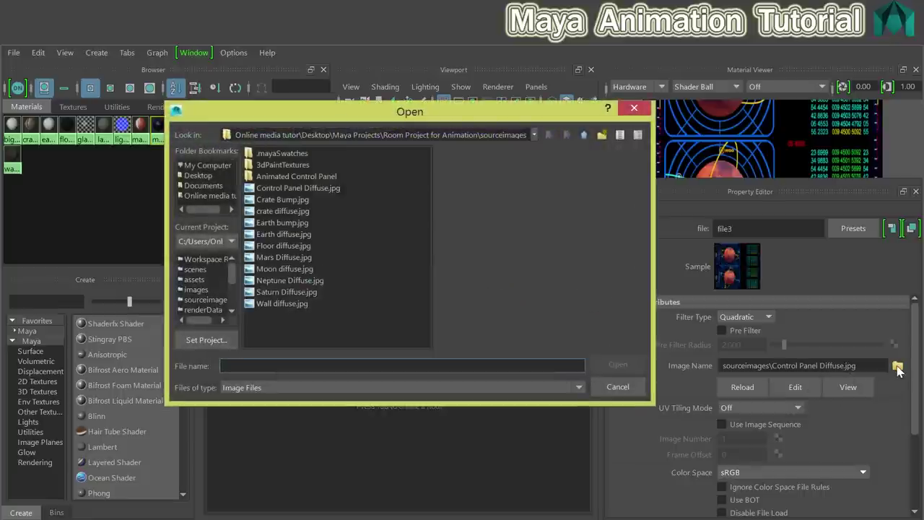
double_click(299, 177)
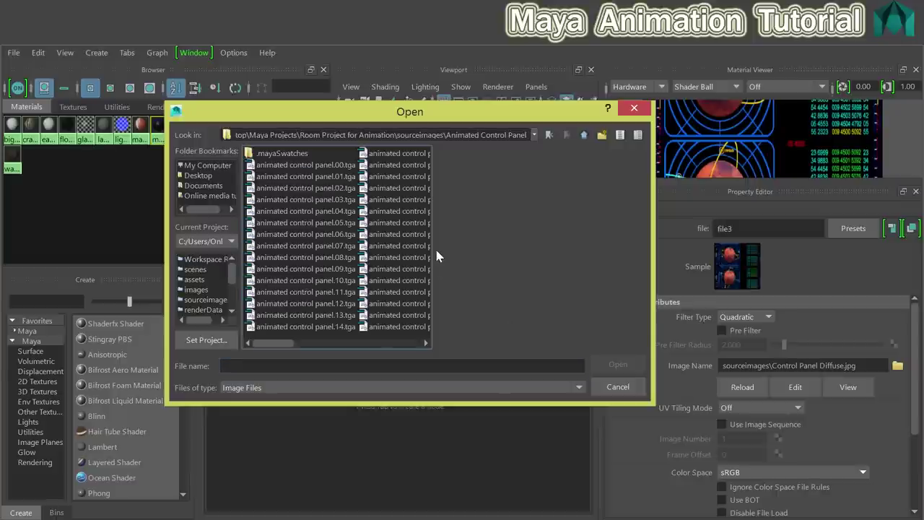
left_click_drag(434, 248, 561, 250)
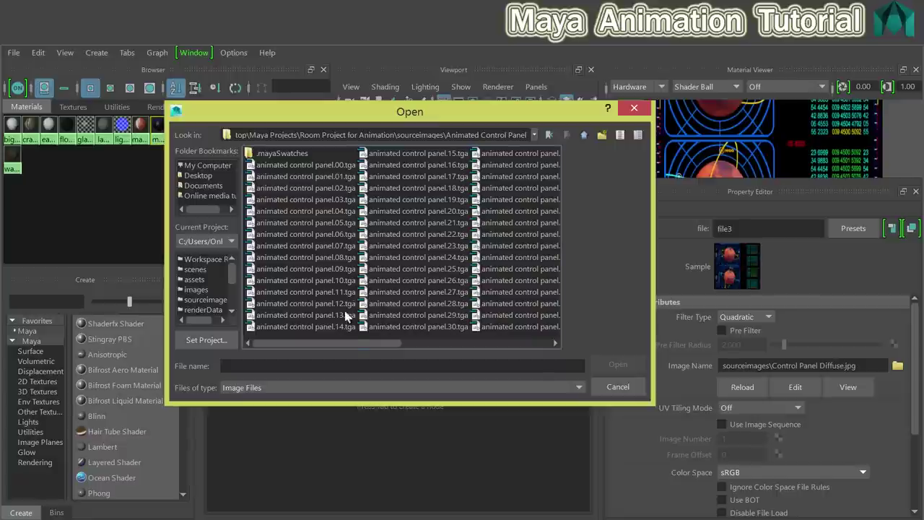
left_click_drag(359, 344, 511, 343)
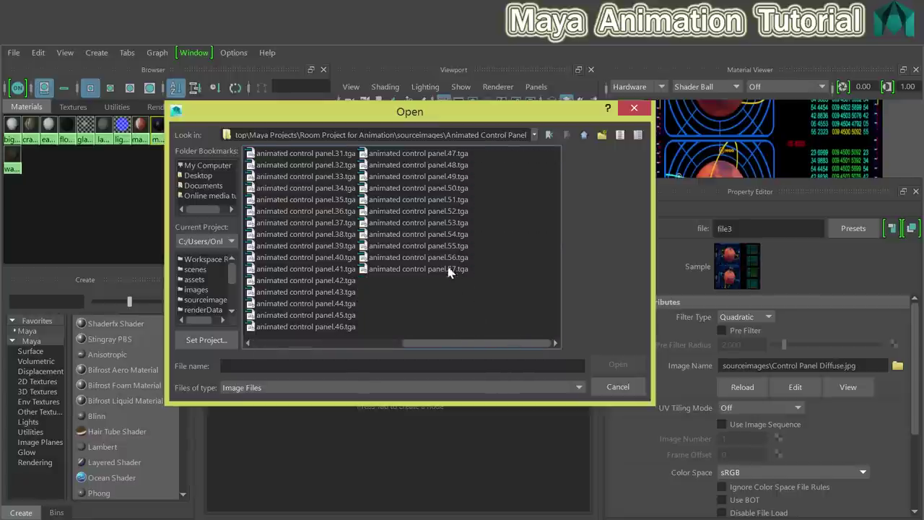
left_click(395, 343)
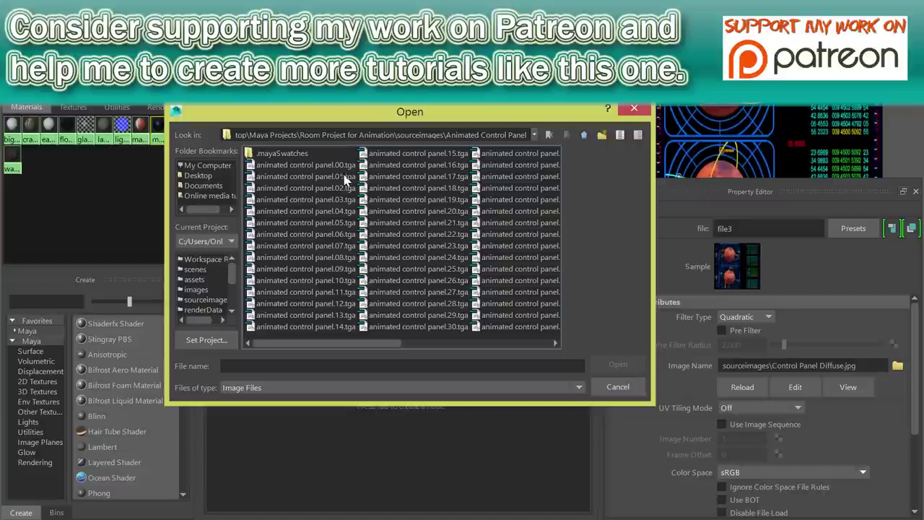
double_click(317, 165)
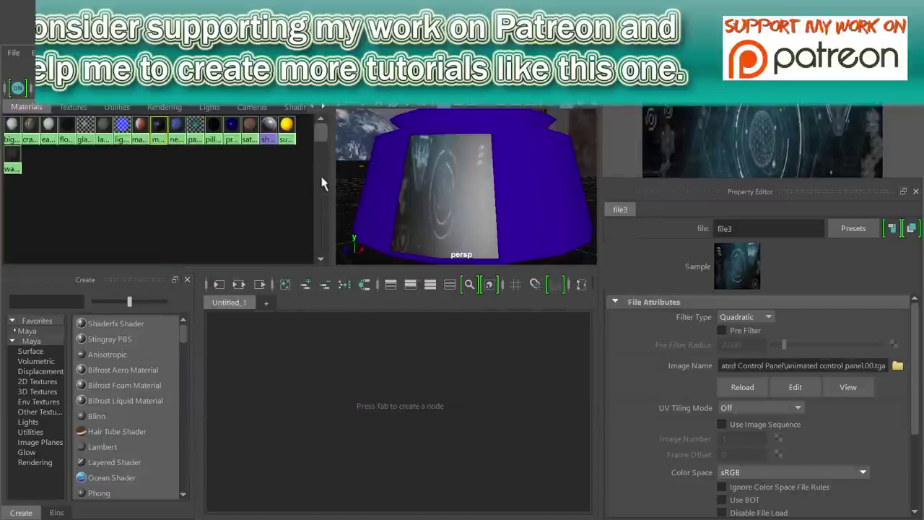
left_click_drag(463, 198, 473, 181, "alt")
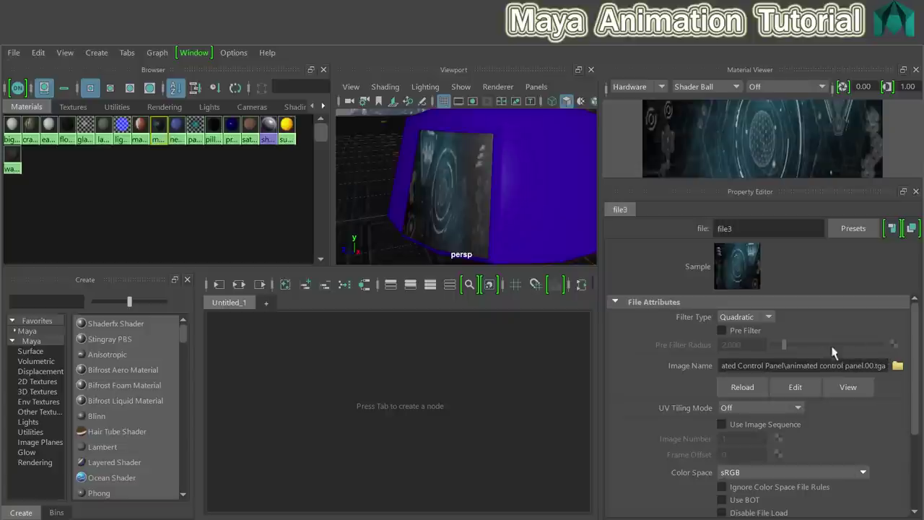
- Enable Use Image Sequence on the control panel's file texture and play the animation from frame 1
left_click(723, 426)
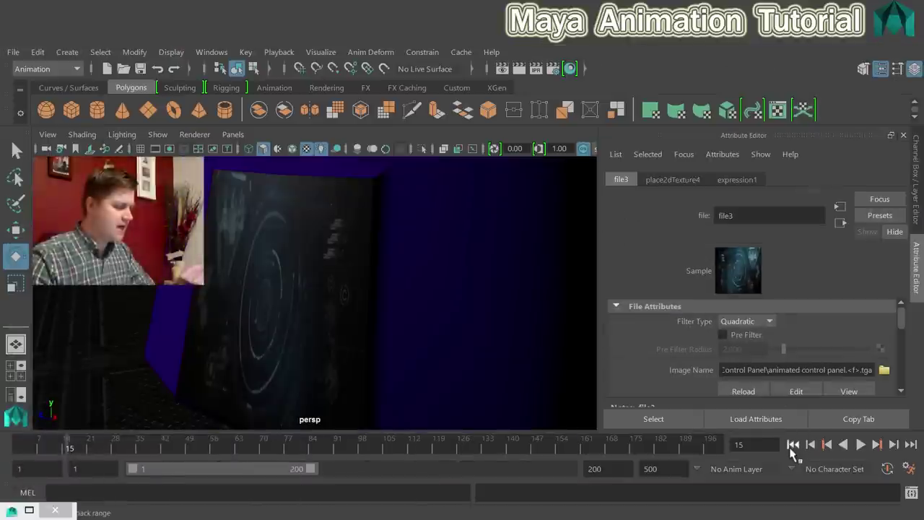
left_click(793, 444)
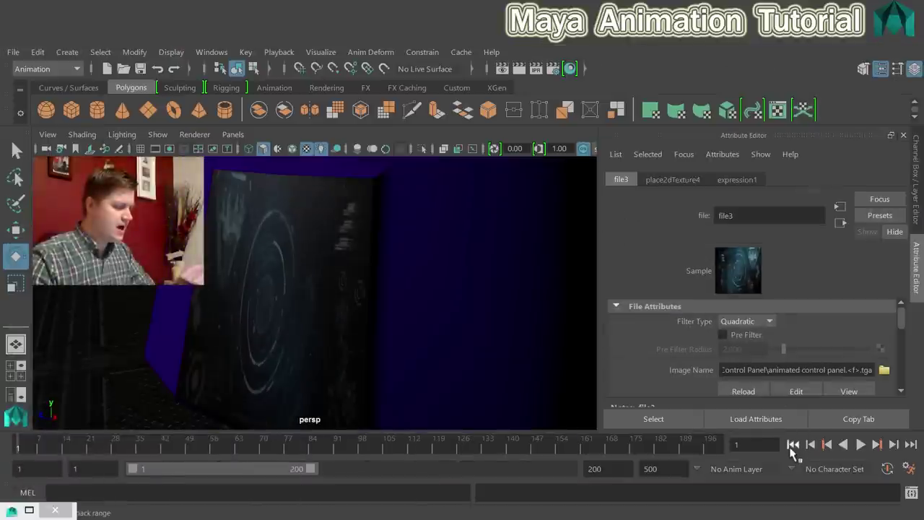
left_click(862, 446)
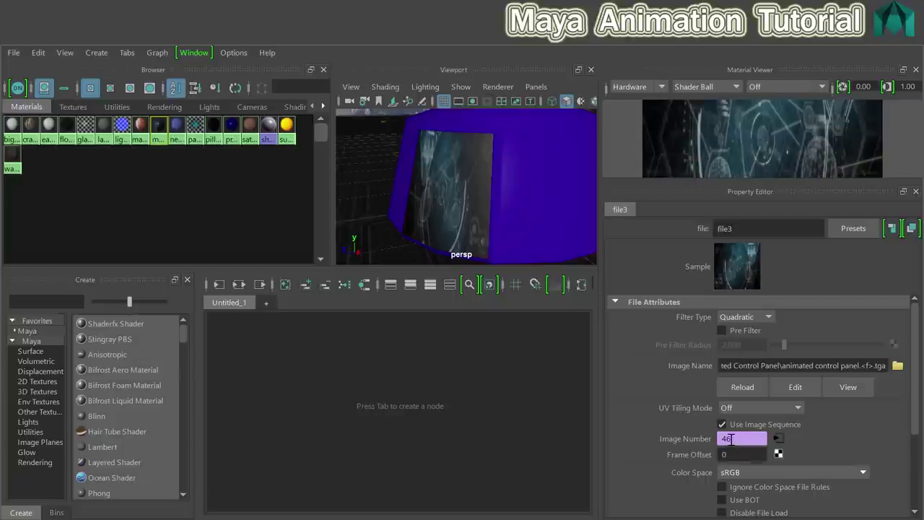
- Change the file texture's Image Number expression to file3.frameExtension=frame%58 and play the animation in the main viewport
right_click(754, 438)
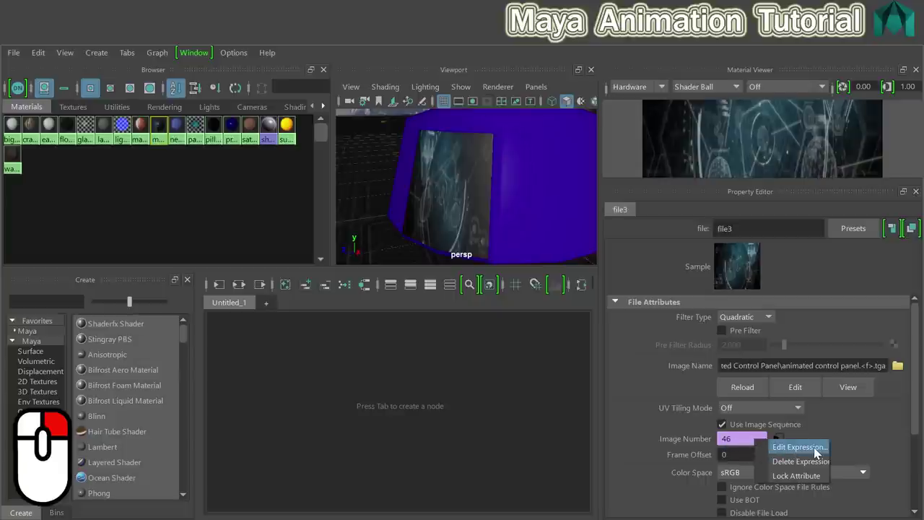
right_click_drag(816, 449, 814, 447)
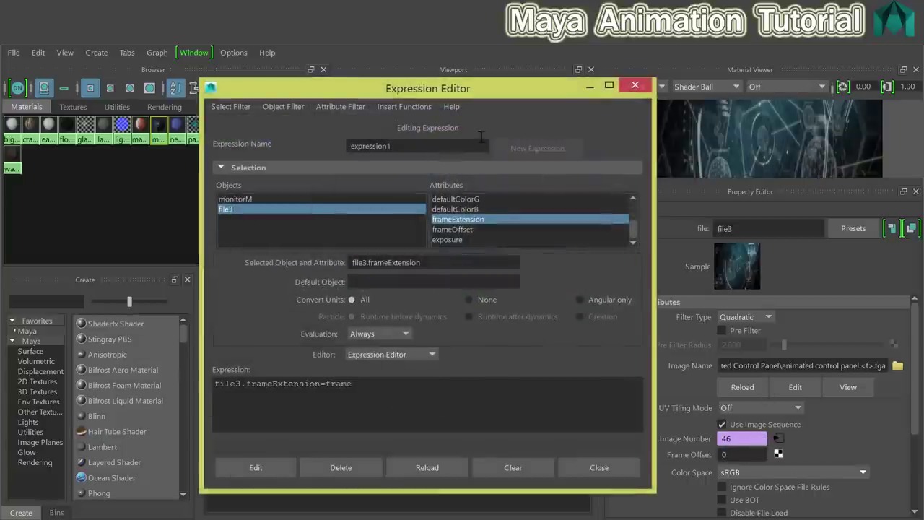
left_click_drag(492, 94, 498, 81)
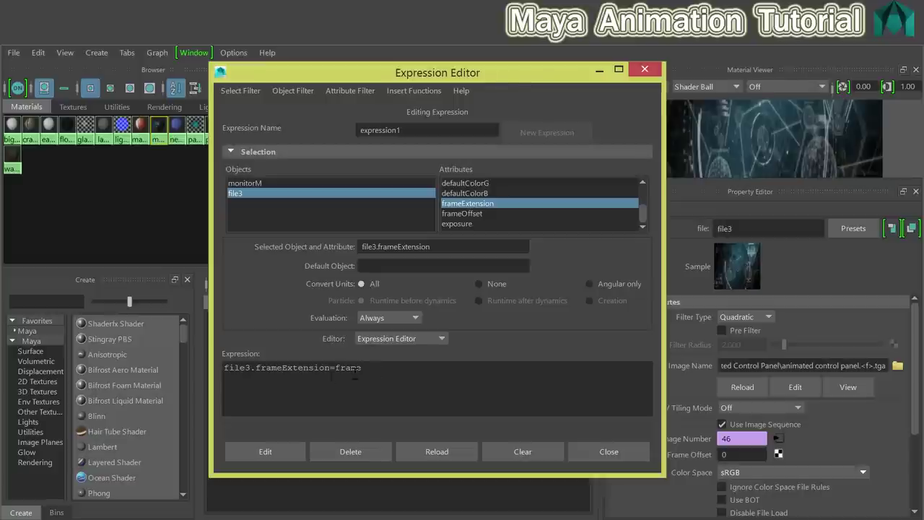
type("e%58")
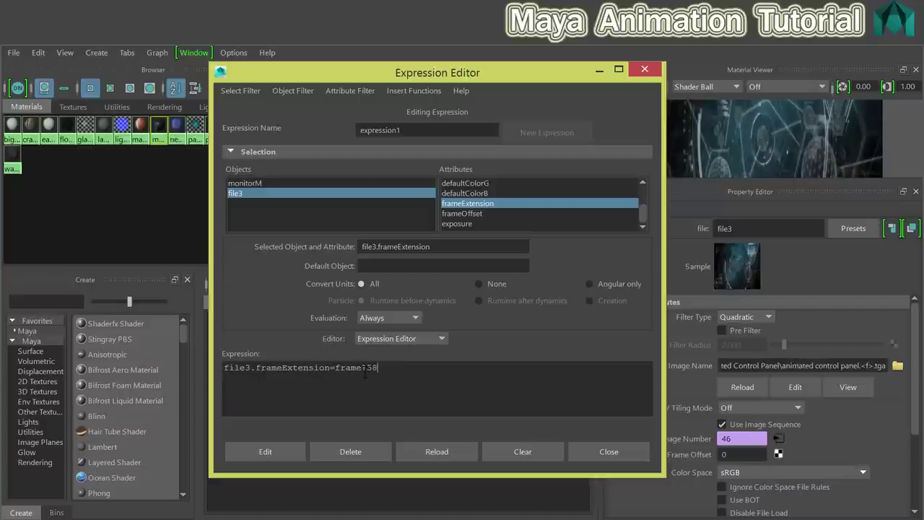
left_click(292, 451)
left_click(644, 69)
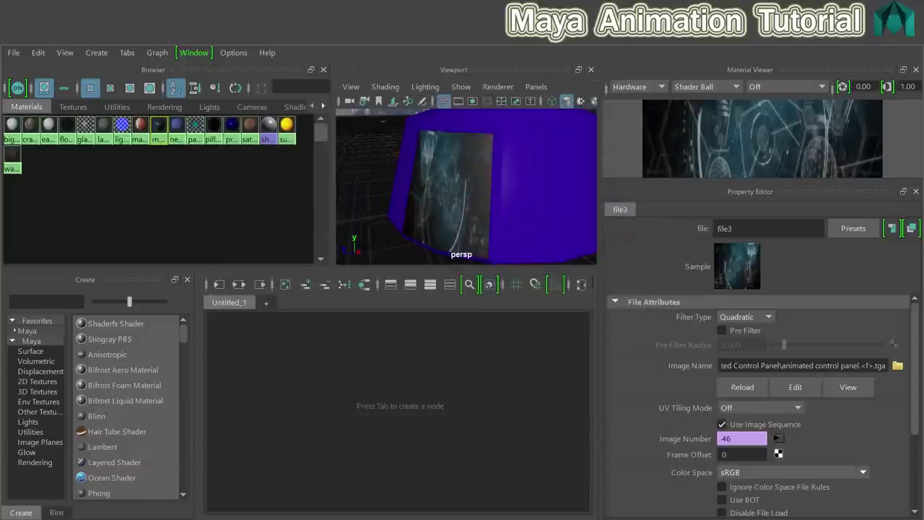
left_click(864, 47)
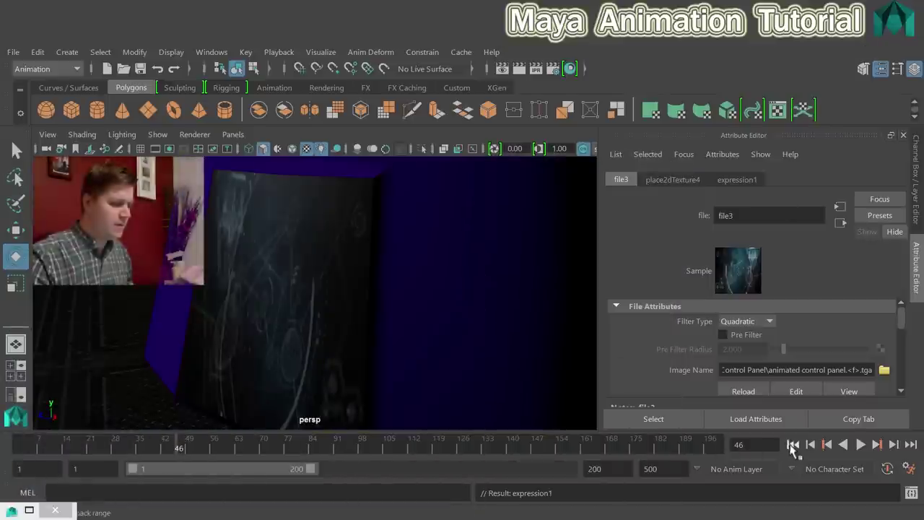
left_click(859, 445)
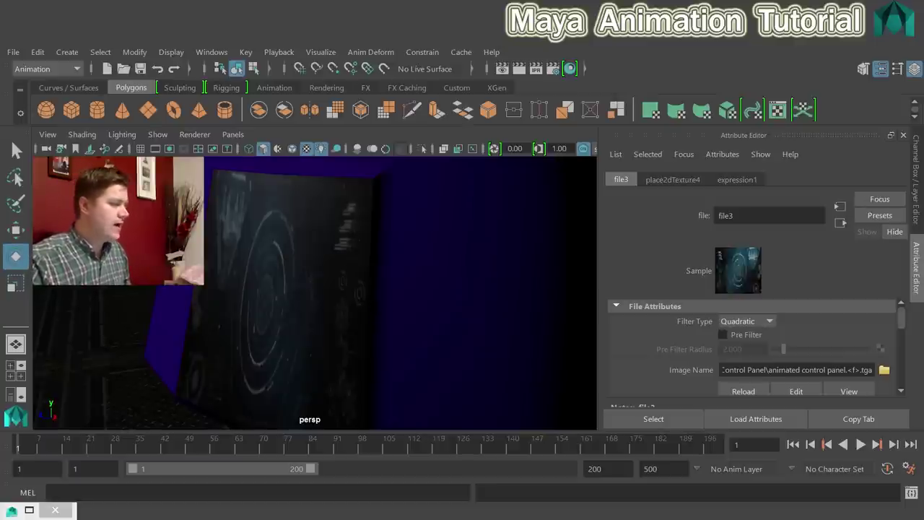
- Create a Camera and Aim in the room scene
scroll(336, 296, "down", 5)
left_click_drag(292, 271, 322, 305, "alt")
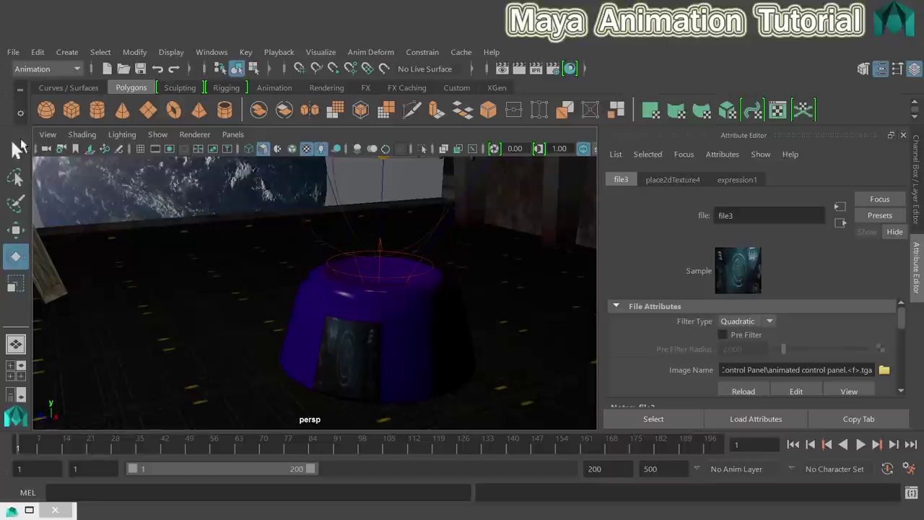
left_click(67, 52)
mouse_move(151, 148)
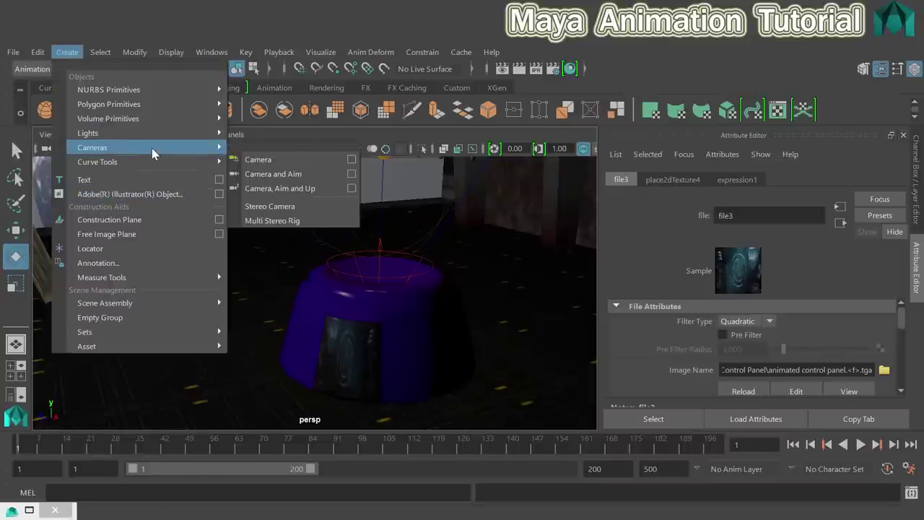
left_click(293, 176)
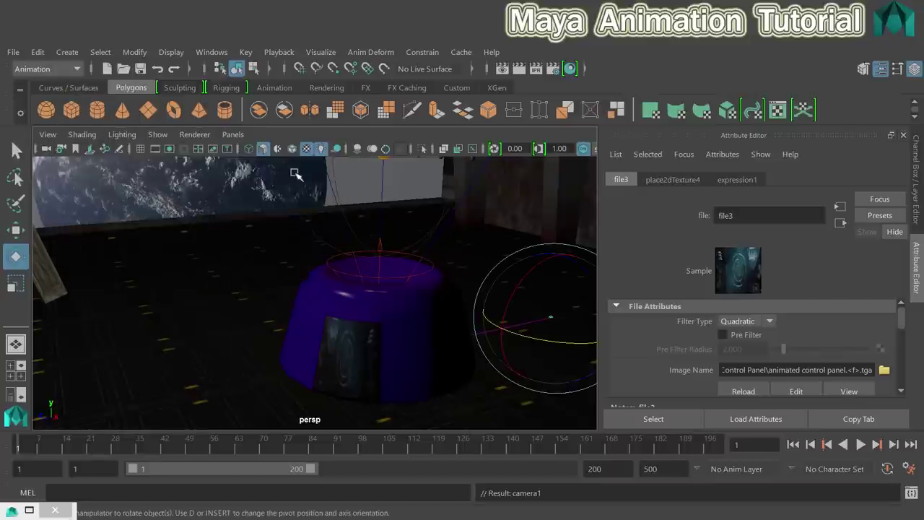
- Raise the new camera rig above the blue projector base and frame it in the perspective view
scroll(307, 220, "down", 5)
key("w")
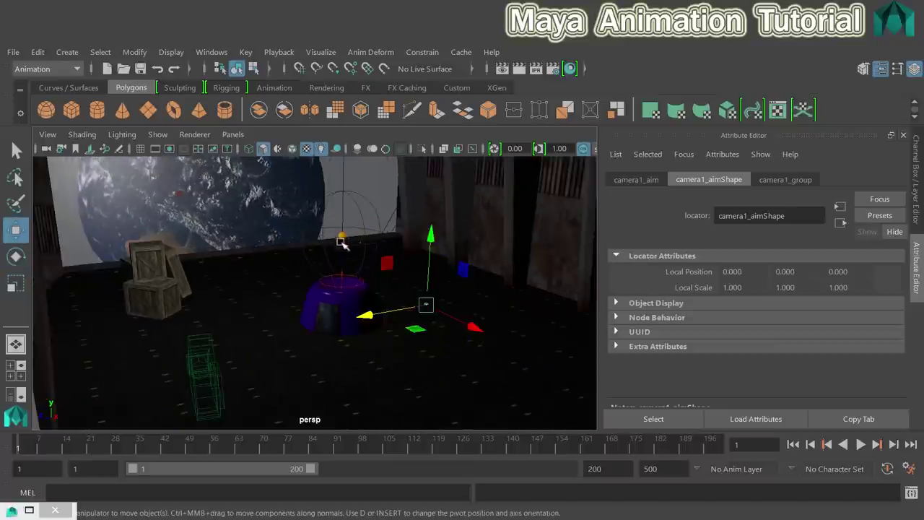
left_click_drag(428, 242, 397, 235)
key("f")
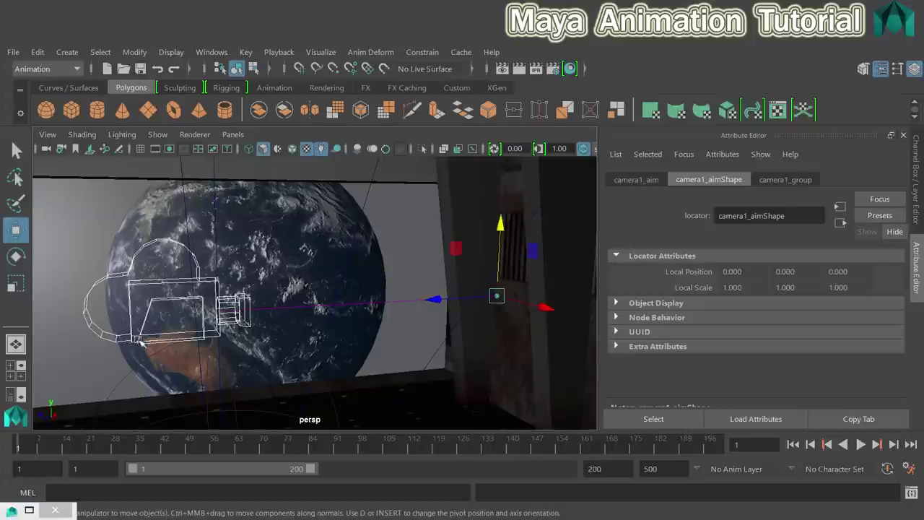
- Try raising only the camera body, separately from its aim, and undo the move
left_click(303, 282)
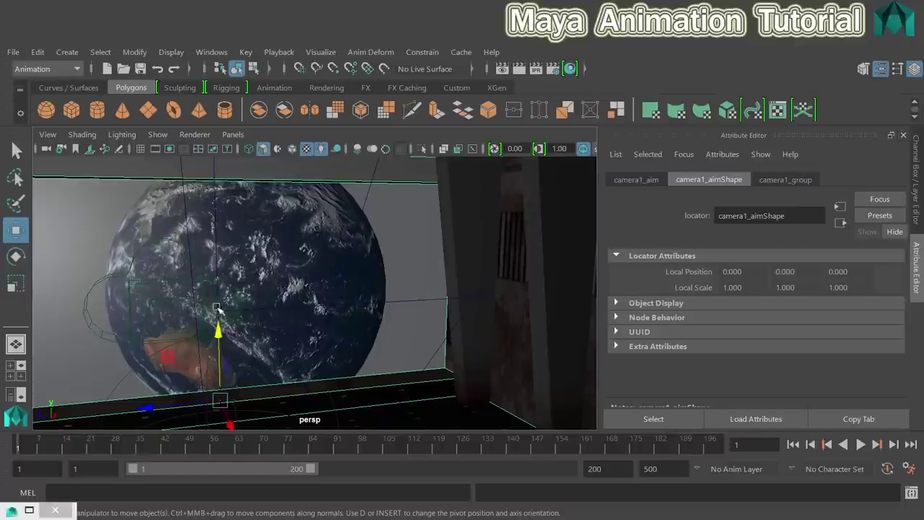
left_click(220, 282)
left_click_drag(221, 282, 261, 231)
key("ctrl+z")
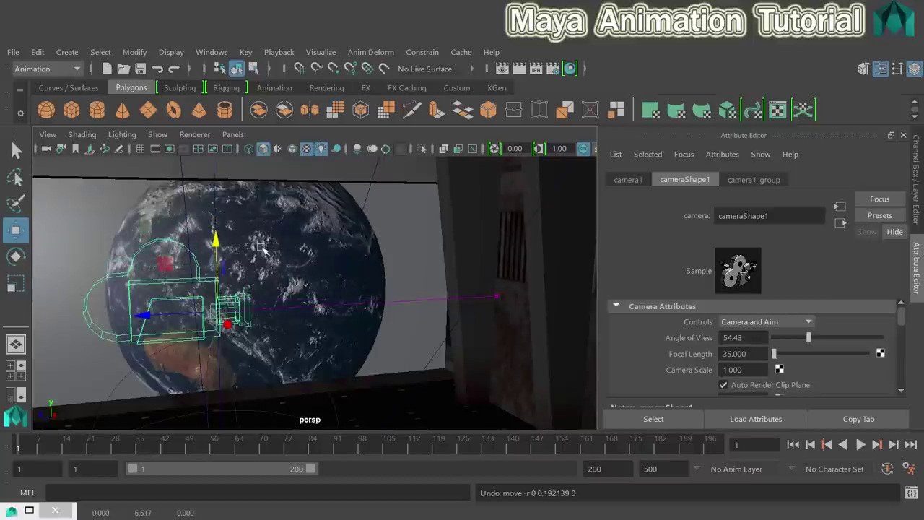
- Try moving the camera's aim vertically and along X to test how the camera follows, and undo the moves
left_click(498, 296)
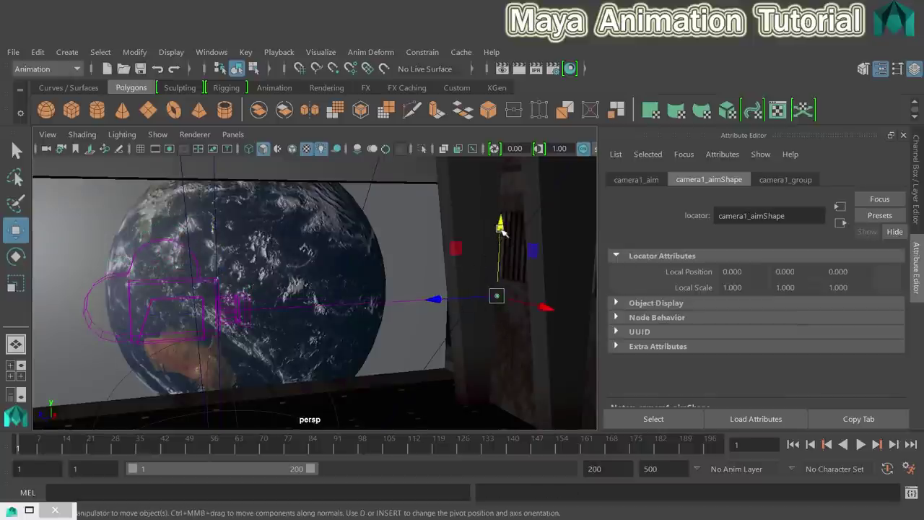
left_click_drag(496, 230, 515, 210)
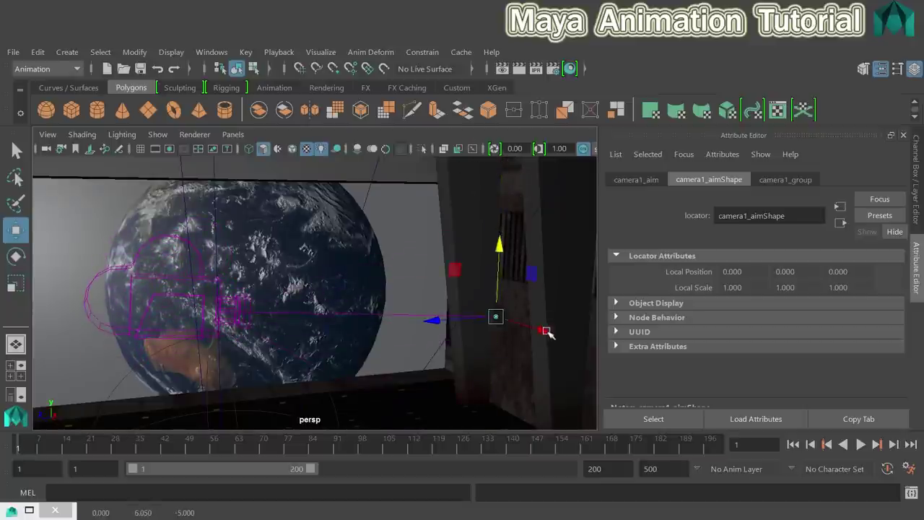
left_click(297, 256)
left_click_drag(296, 256, 532, 324)
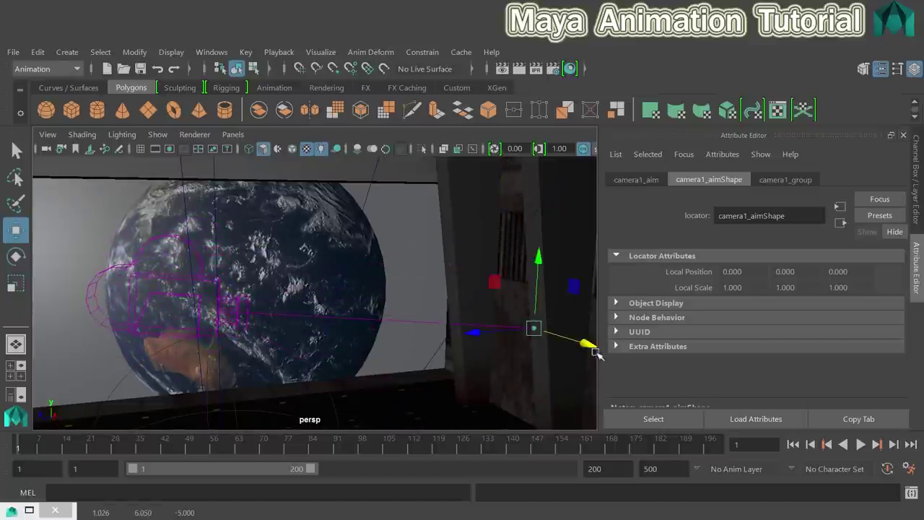
key("ctrl+z")
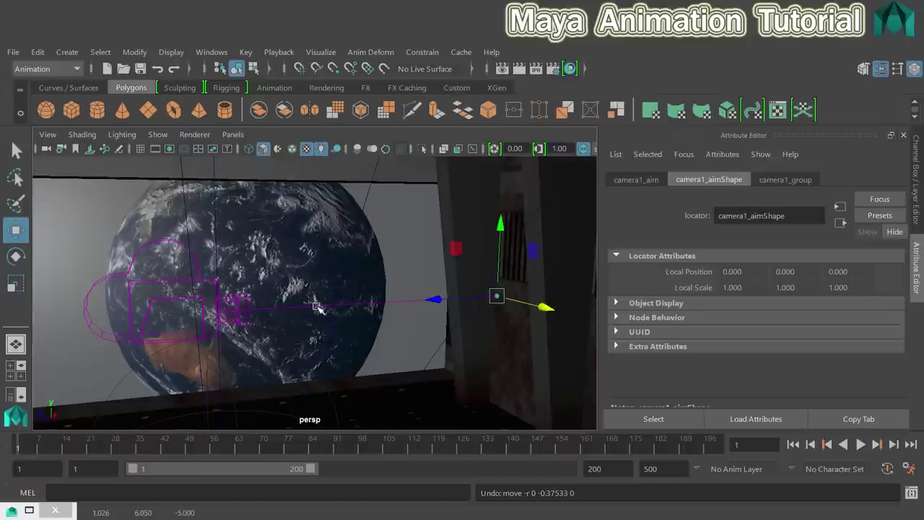
- Show the four-view layout and replace the ShotCam view with camera1
key("space")
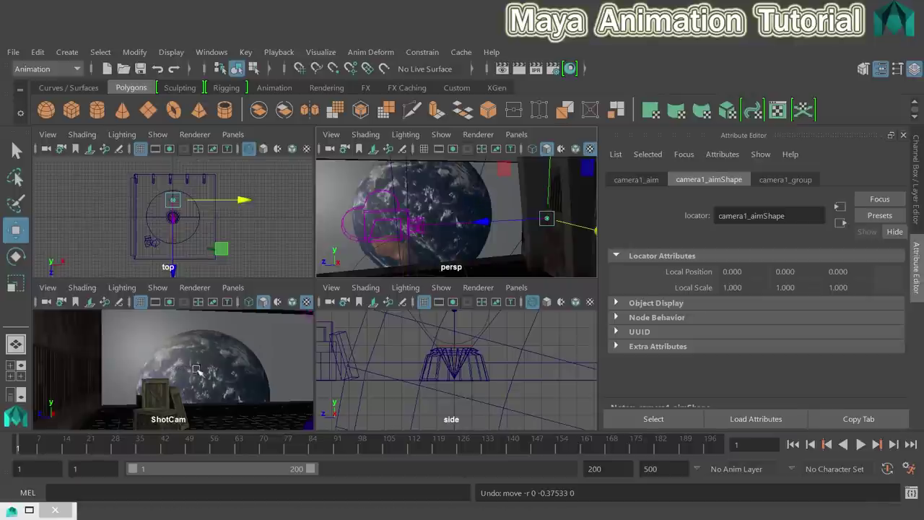
left_click(233, 287)
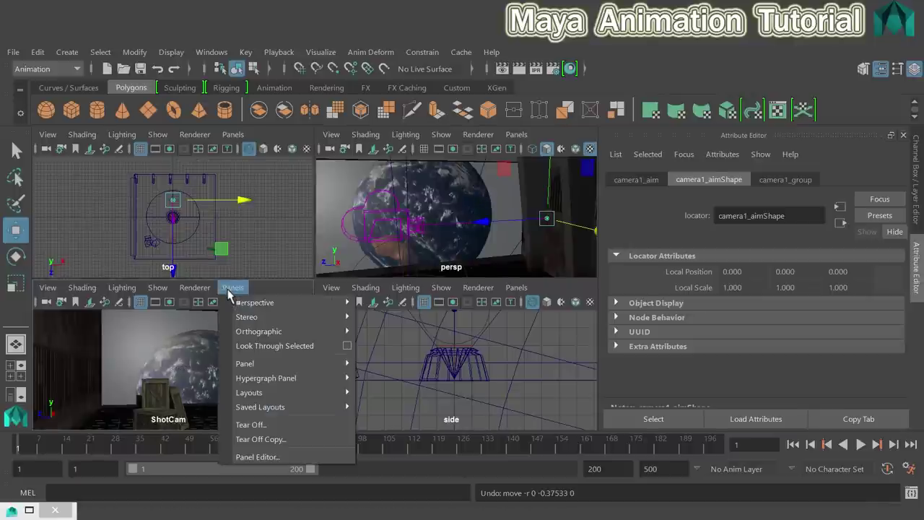
mouse_move(251, 309)
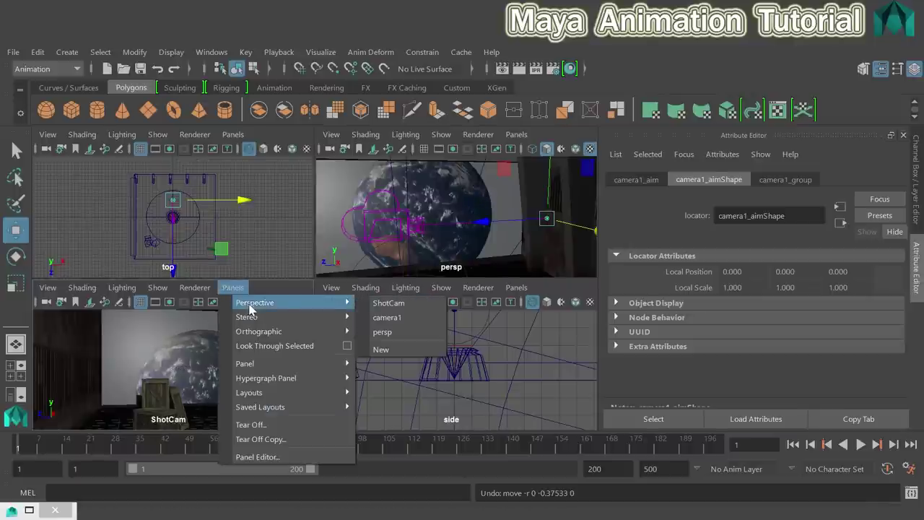
left_click(399, 319)
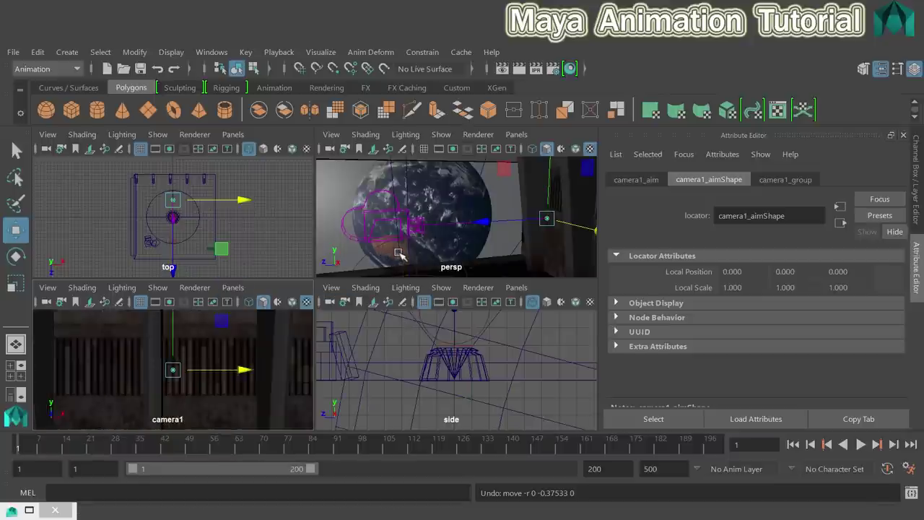
- Move the camera body into the room corner across from the crates, at about X 11.2, Y 4.2, Z 9.9
scroll(399, 254, "up", 4)
scroll(399, 254, "up", 3)
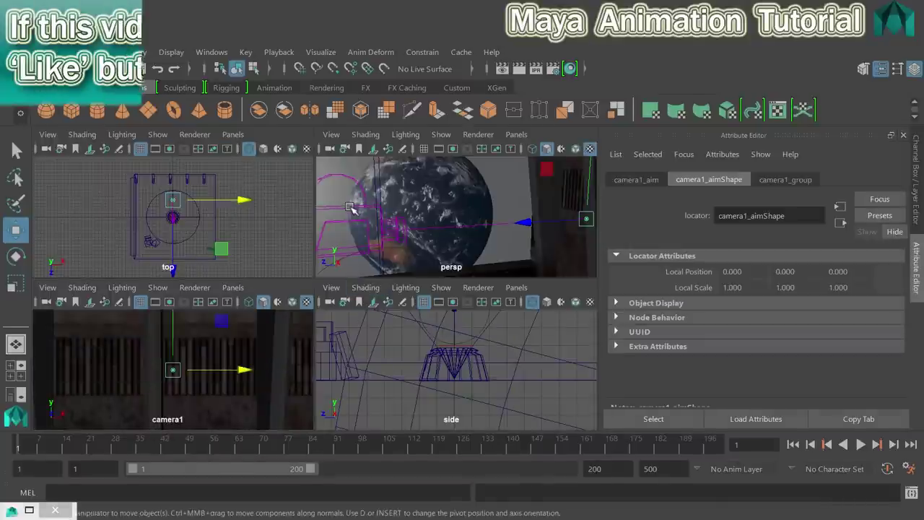
left_click(351, 208)
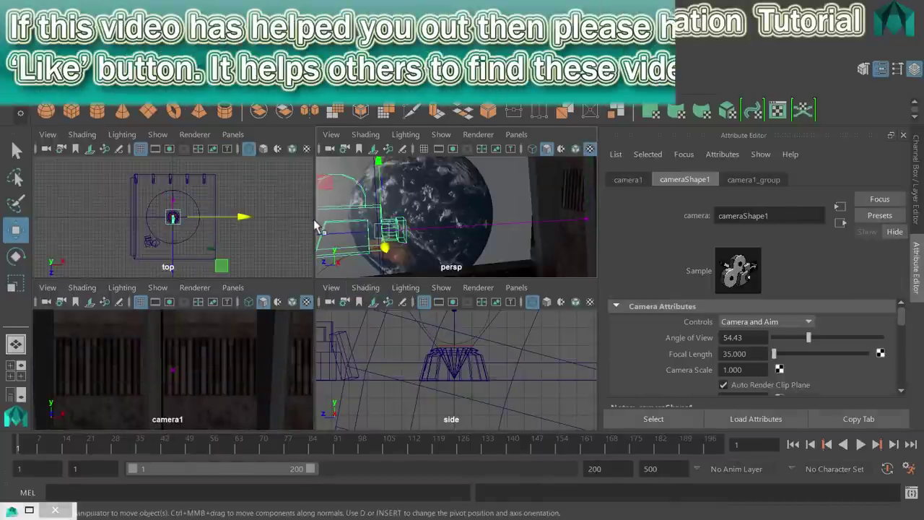
scroll(198, 202, "up", 3)
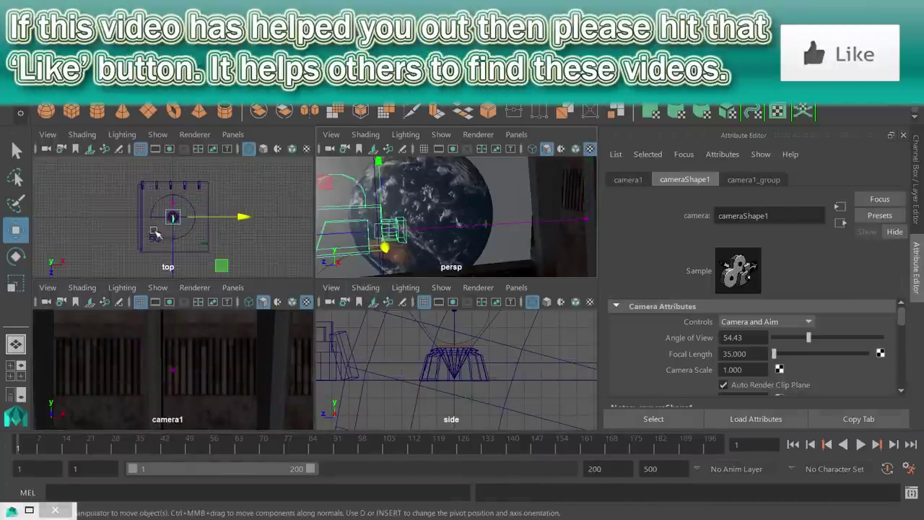
middle_click_drag(198, 203, 193, 197, "alt")
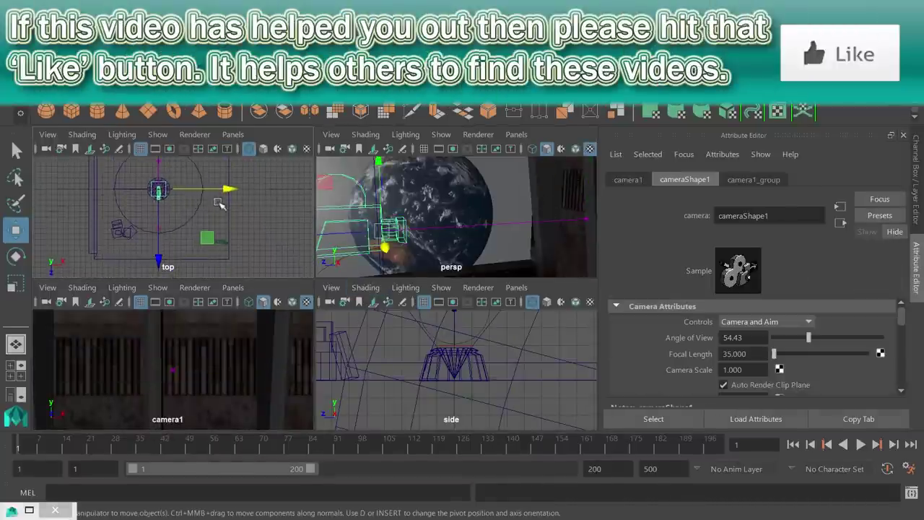
left_click(159, 207)
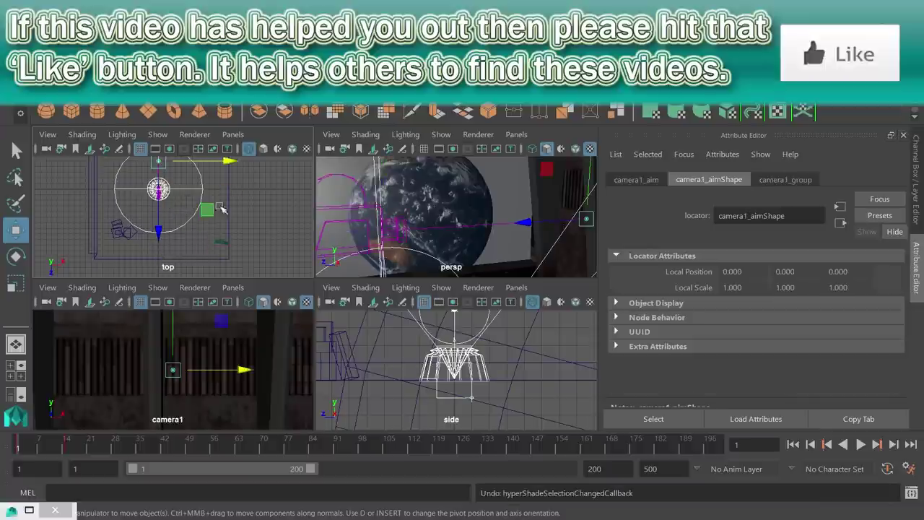
left_click(395, 230)
left_click_drag(193, 202, 192, 278)
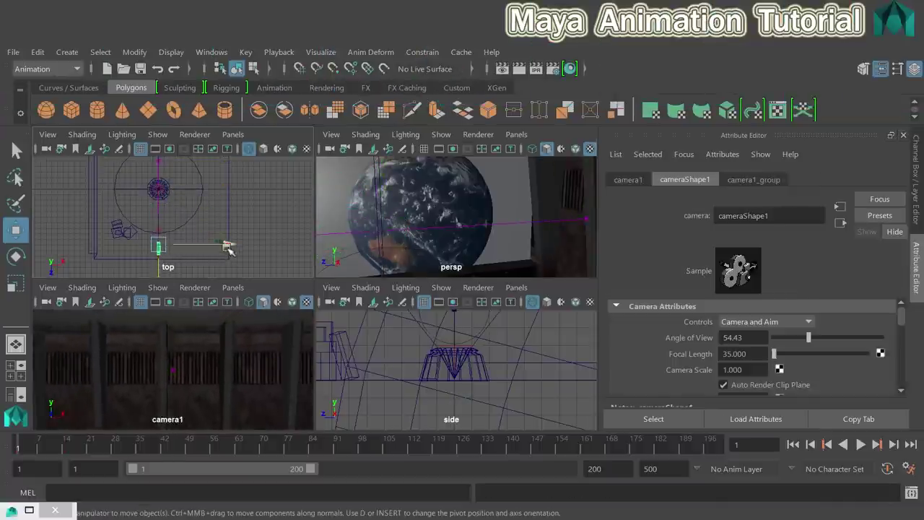
left_click_drag(229, 244, 291, 240)
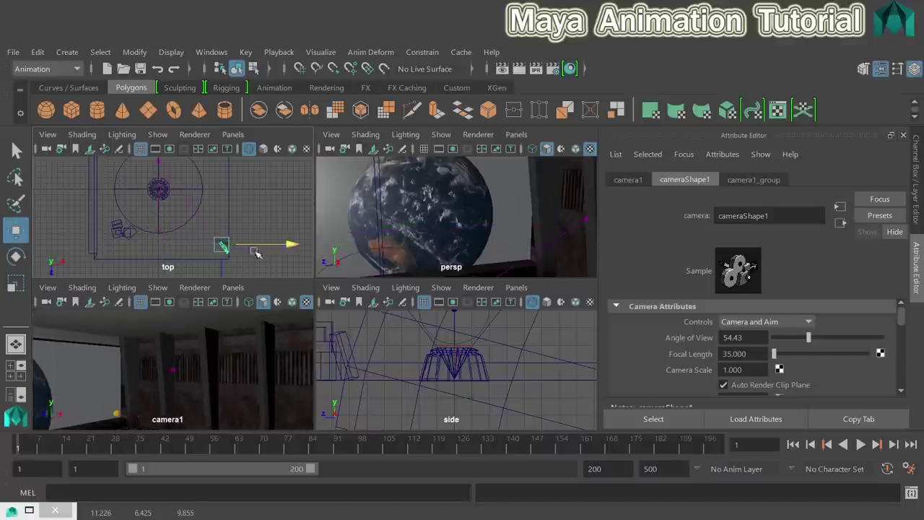
scroll(444, 334, "down", 3)
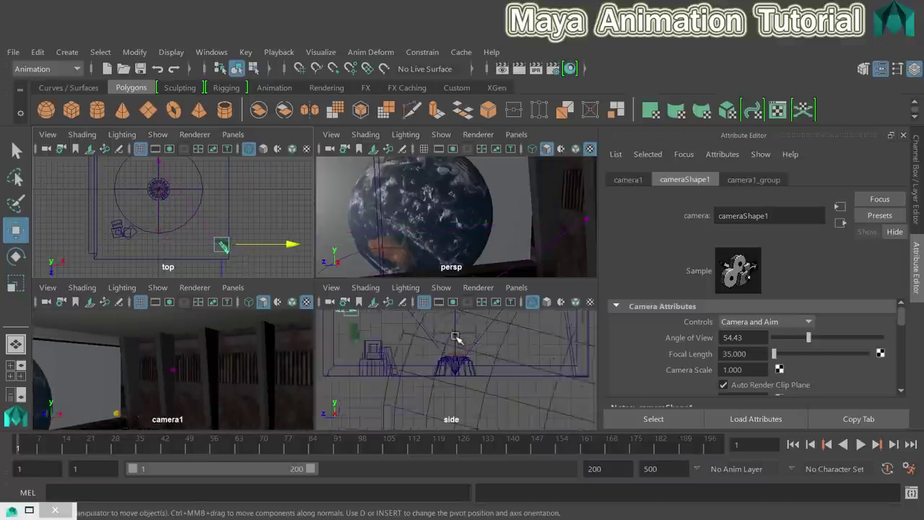
left_click_drag(398, 318, 394, 330)
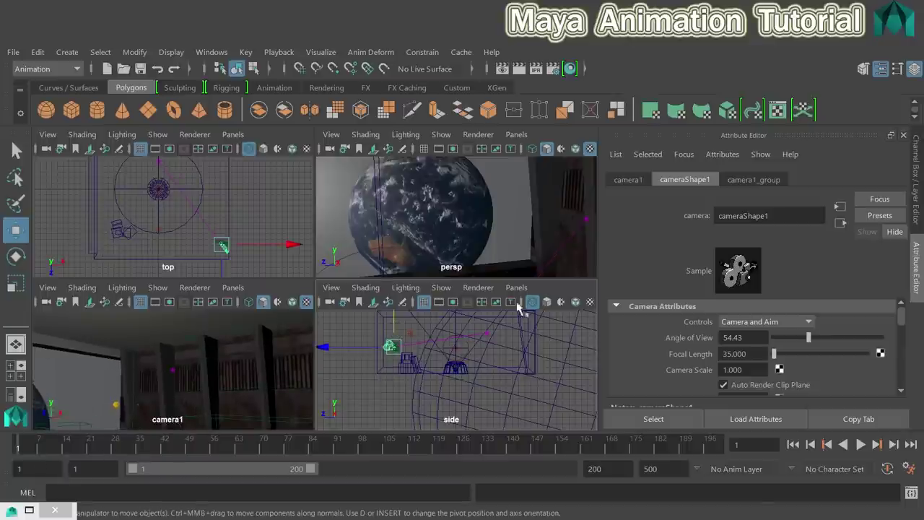
- Move the camera's aim to the centre of the room and lower it onto the blue projector base
left_click(586, 218)
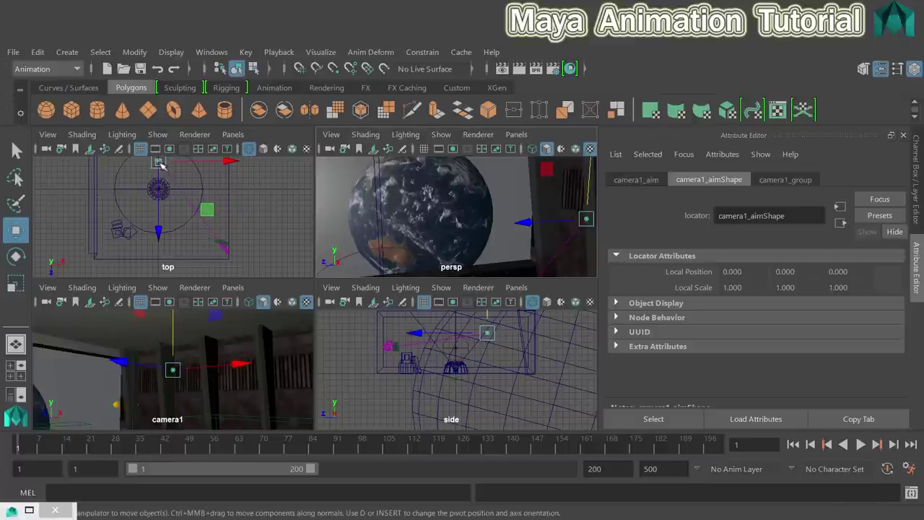
left_click_drag(161, 165, 161, 190)
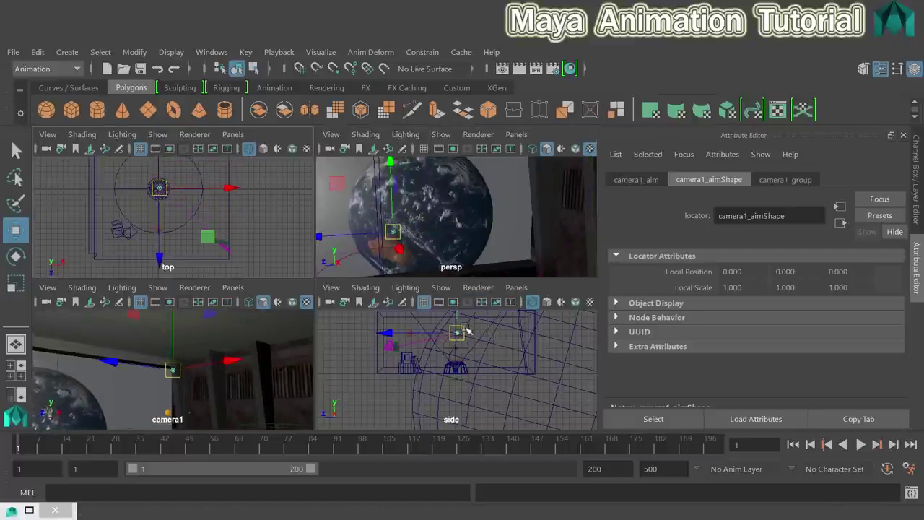
left_click_drag(456, 326, 460, 356)
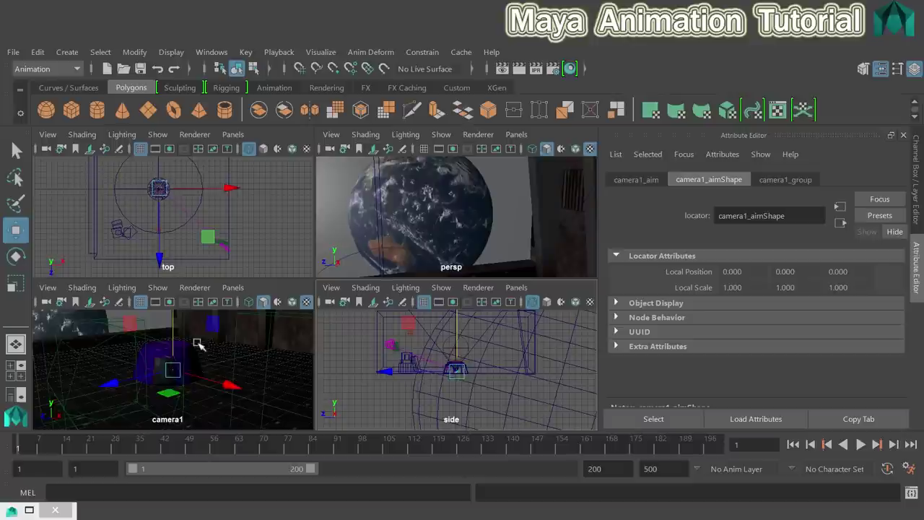
- Set keyframes on both the camera body and its aim at frame 1
left_click(225, 247)
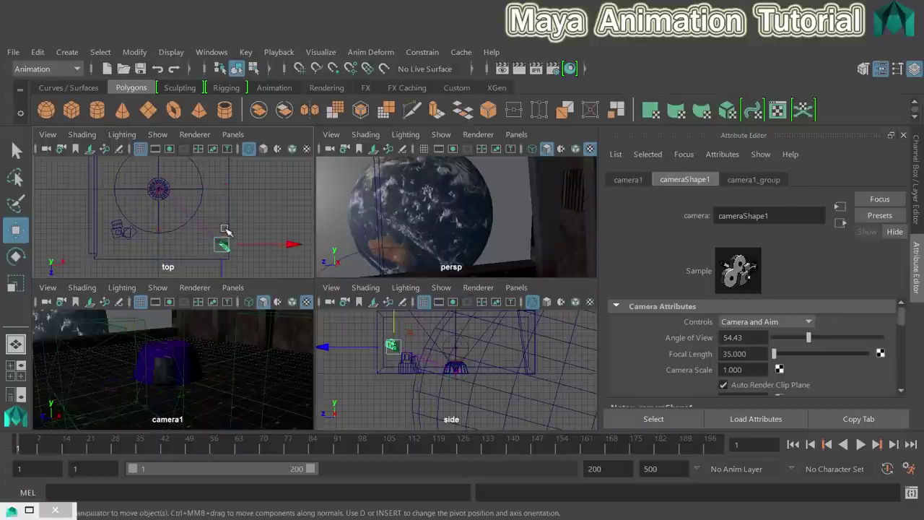
key("s")
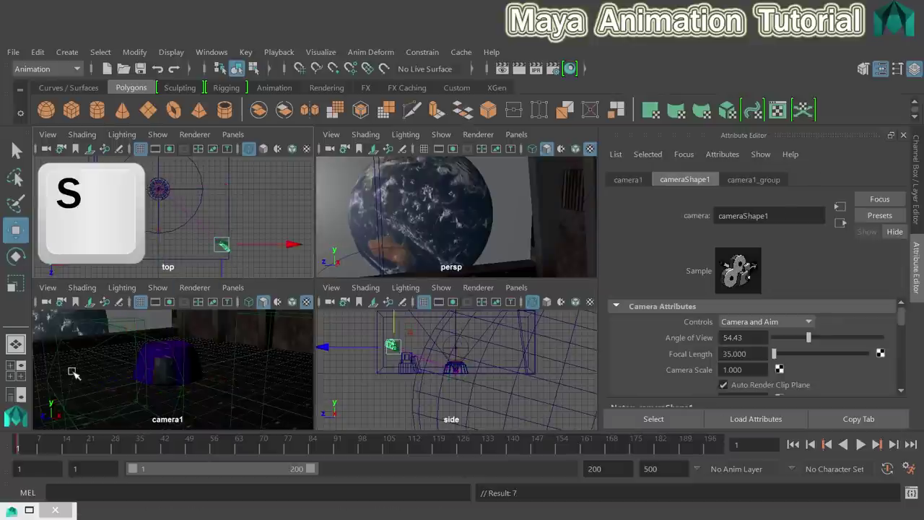
left_click(208, 235)
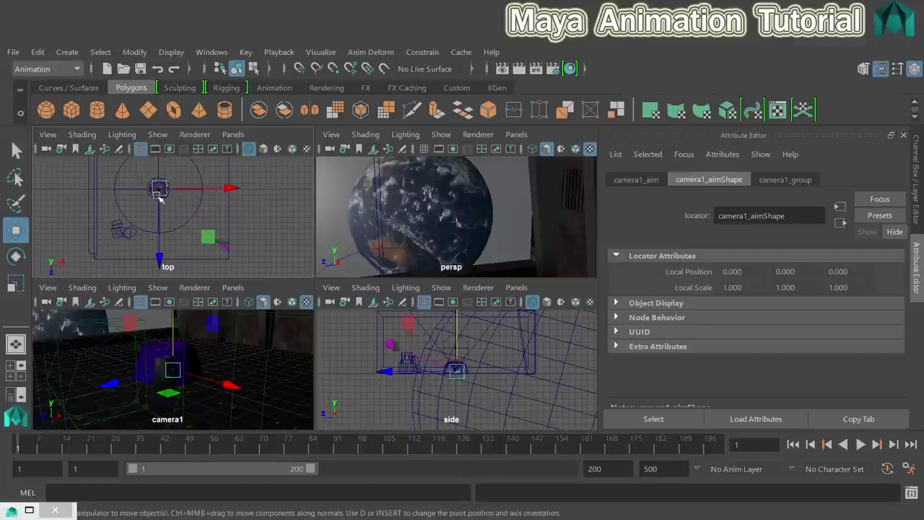
key("s")
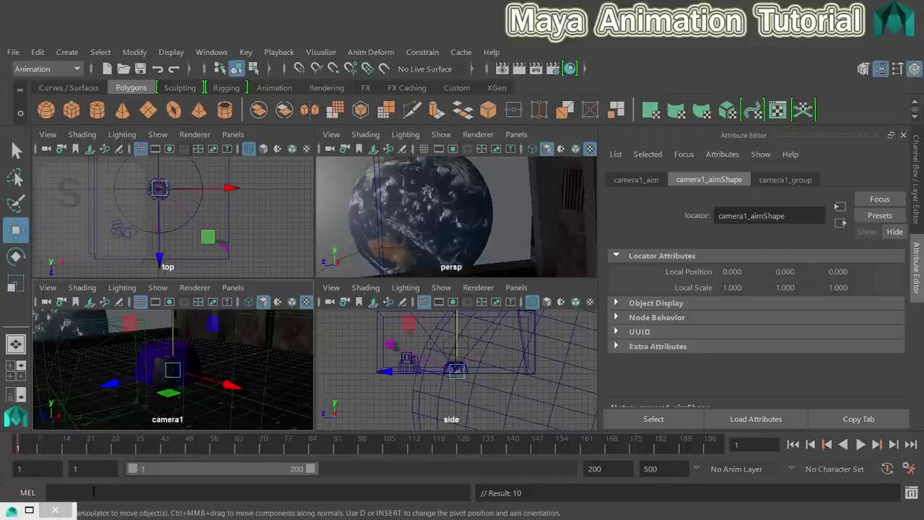
- At frame 200, move the camera body along Z to the room's far corner, about Z -10, and key it
left_click_drag(155, 443, 751, 433)
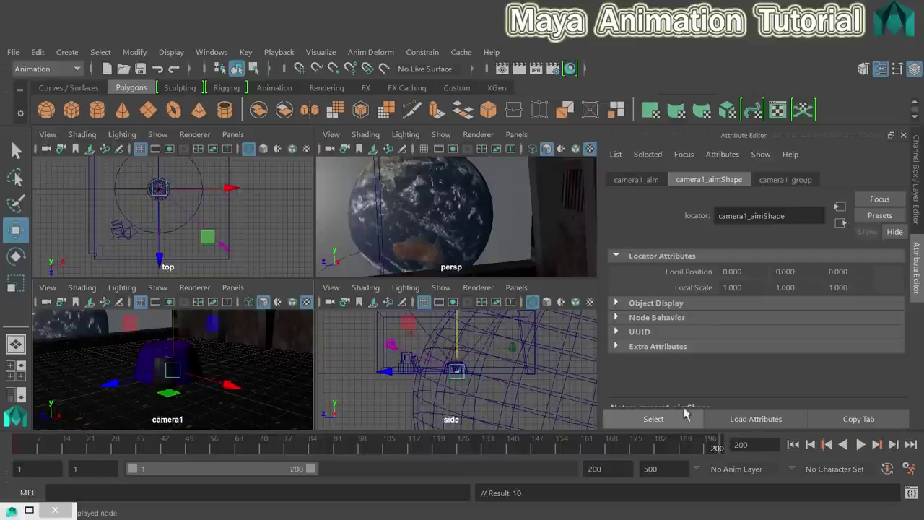
left_click(225, 246)
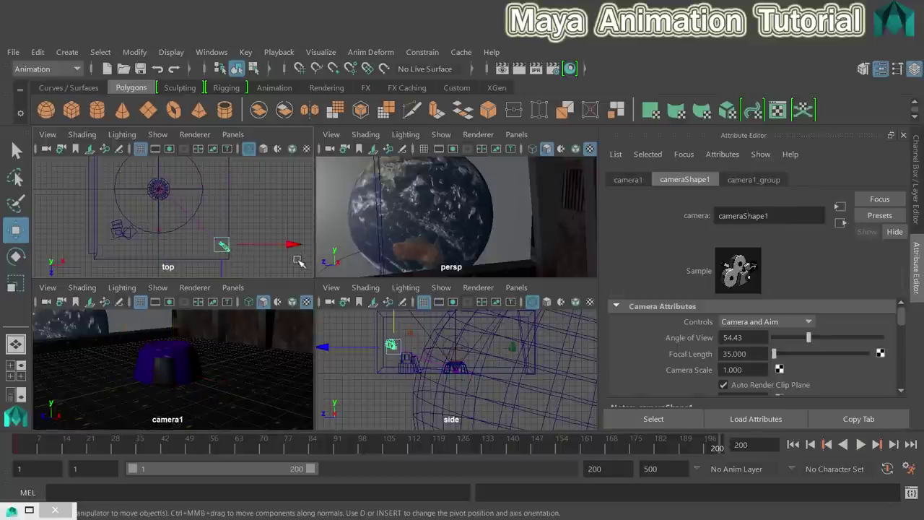
middle_click_drag(249, 245, 252, 267, "alt")
left_click_drag(194, 274, 193, 166)
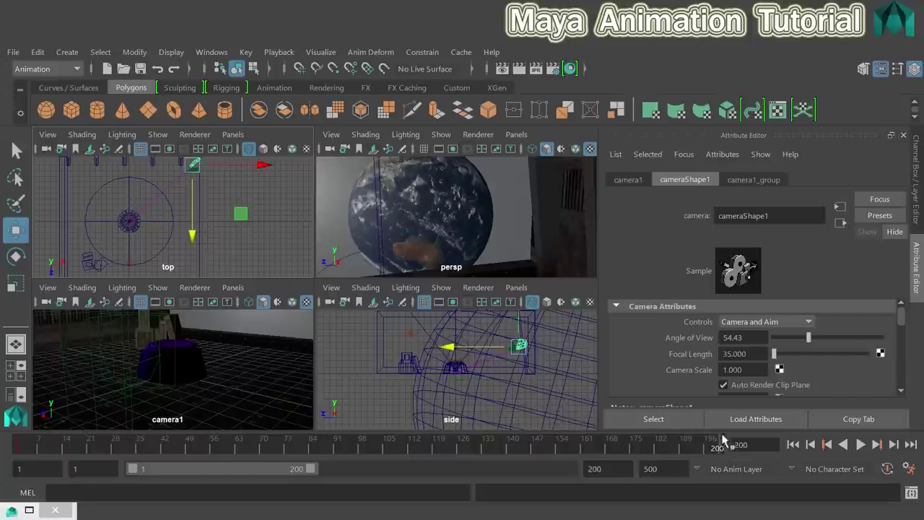
key("s")
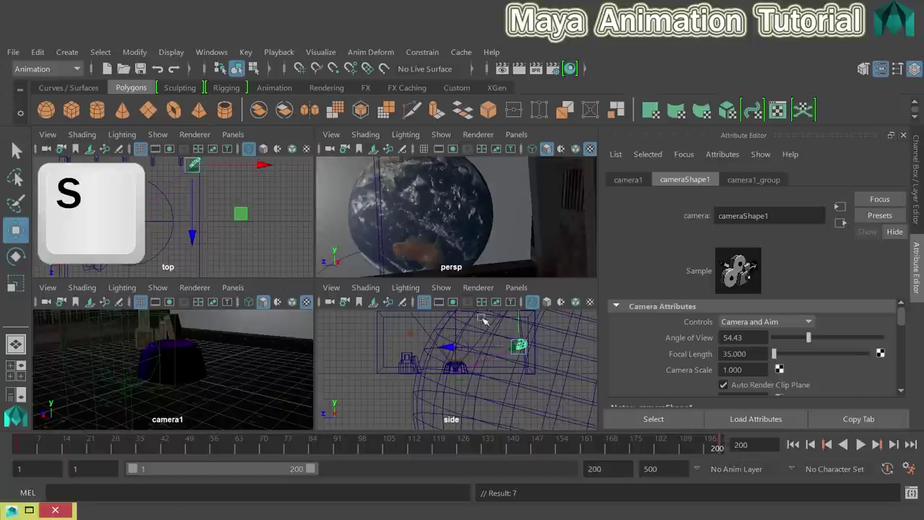
- Play the camera1 animation and return the timeline to frame 1
key("alt+v")
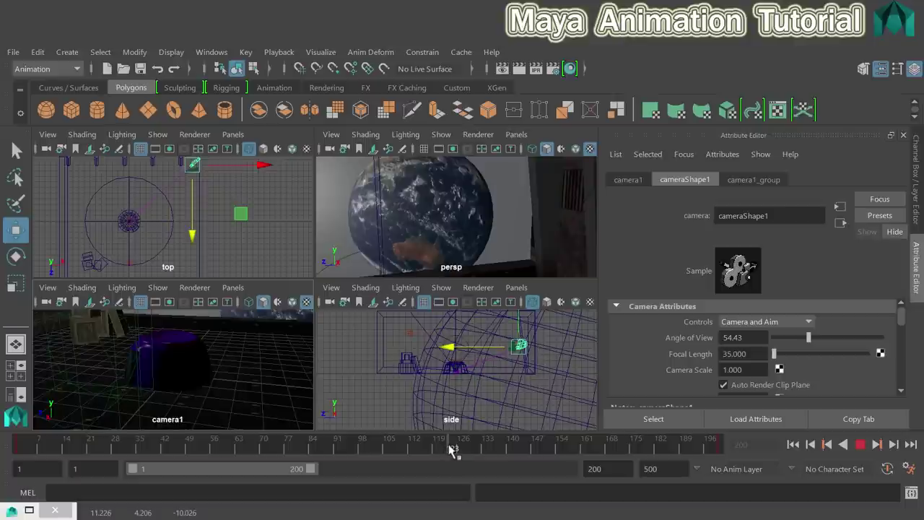
left_click_drag(453, 450, 70, 444)
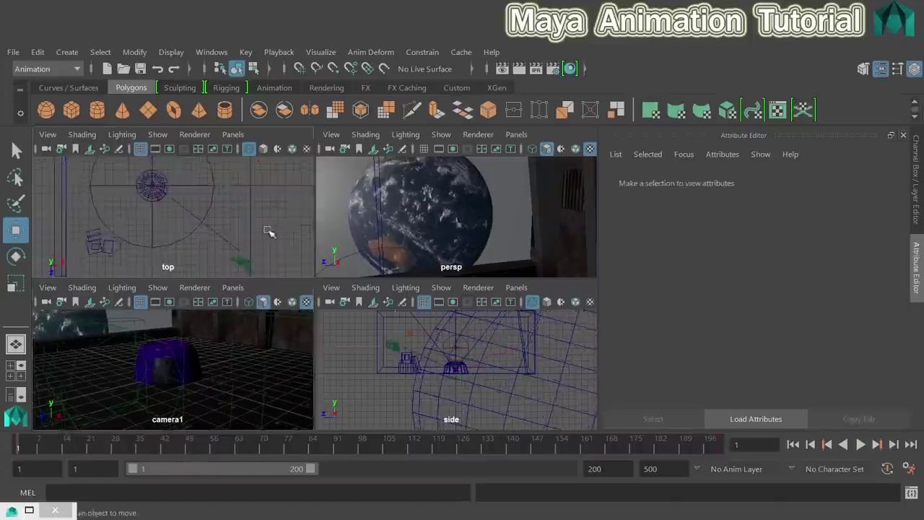
- At frame 200, raise the camera1 aim vertically above the blue projector base and set a keyframe on it
left_click(224, 230)
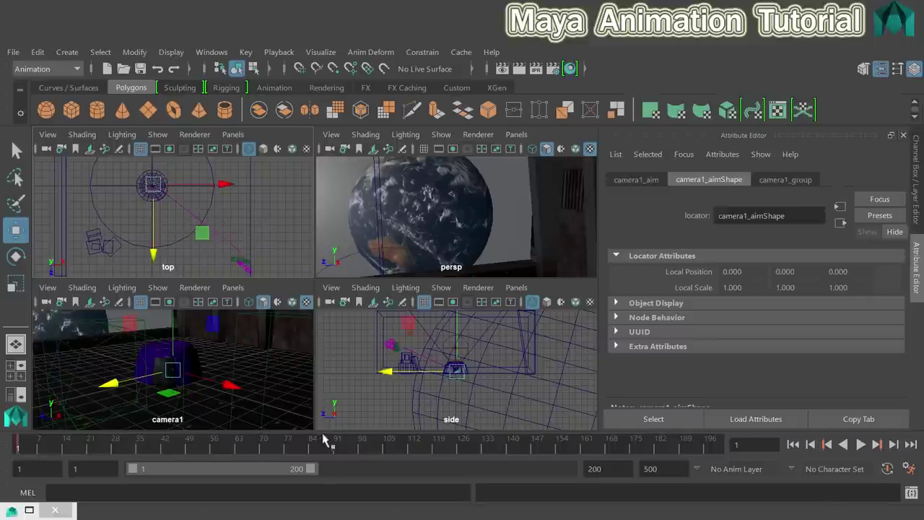
left_click_drag(334, 449, 725, 448)
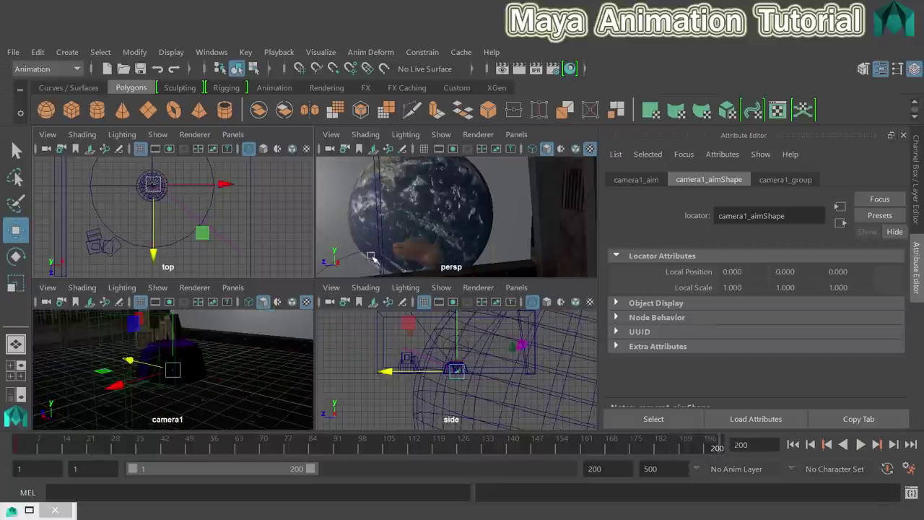
middle_click_drag(295, 245, 281, 256, "alt")
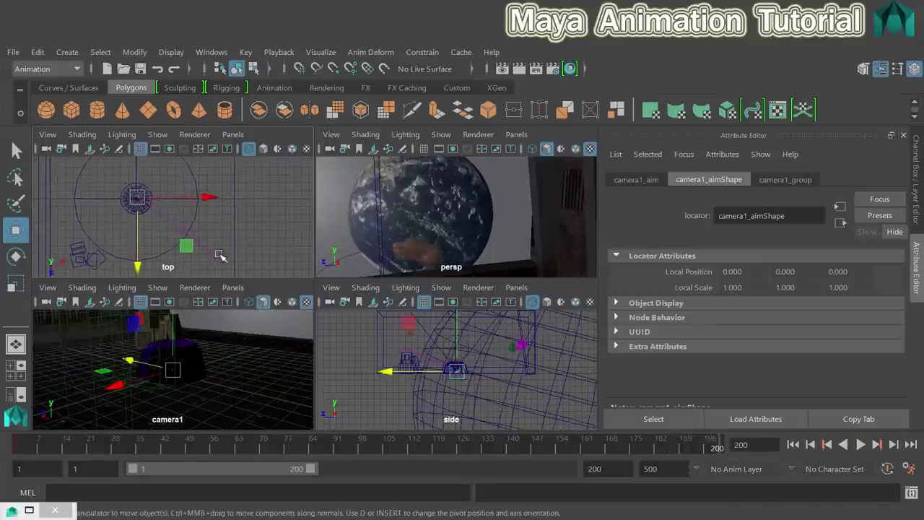
left_click_drag(456, 321, 455, 301)
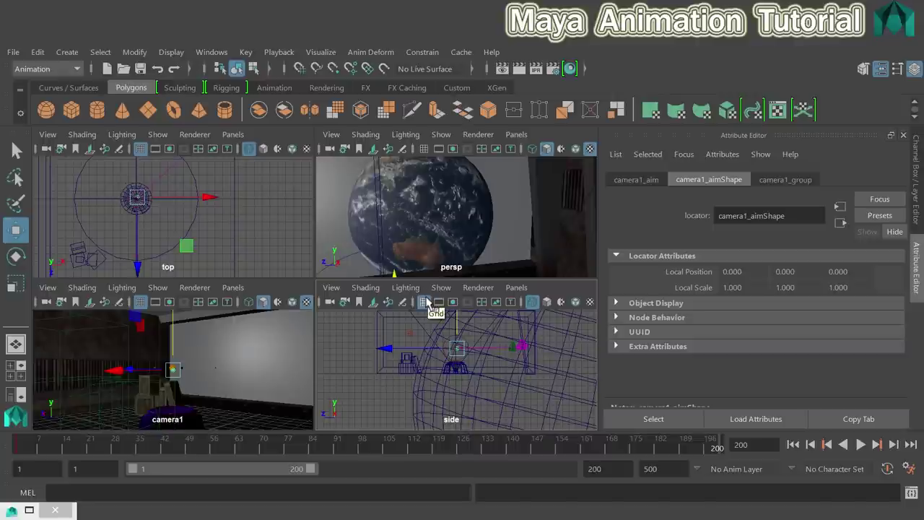
key("s")
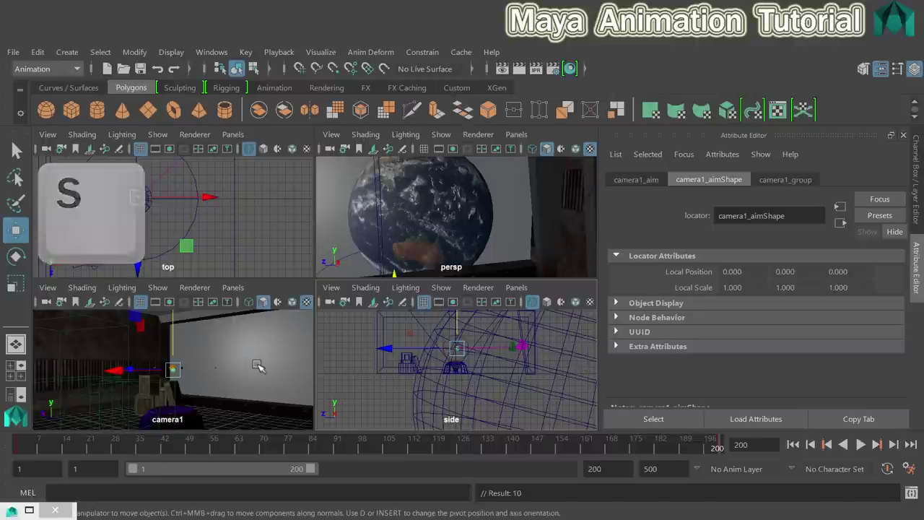
- Maximise the camera1 view and play the animation from frame 1 to check the camera and aim motion
key("space")
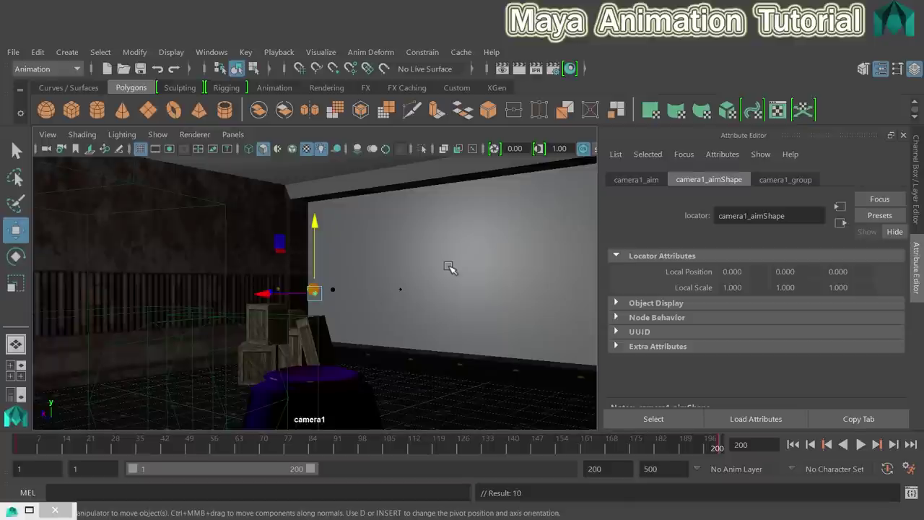
left_click(793, 444)
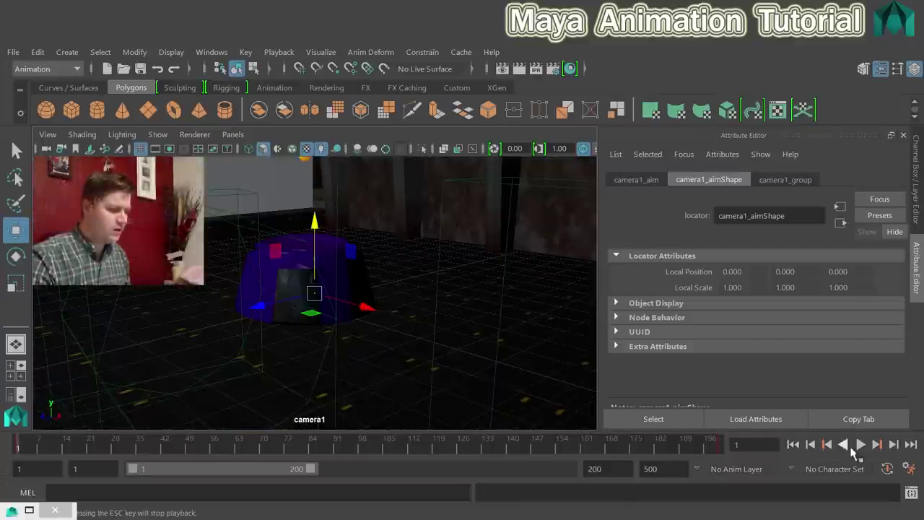
left_click(861, 444)
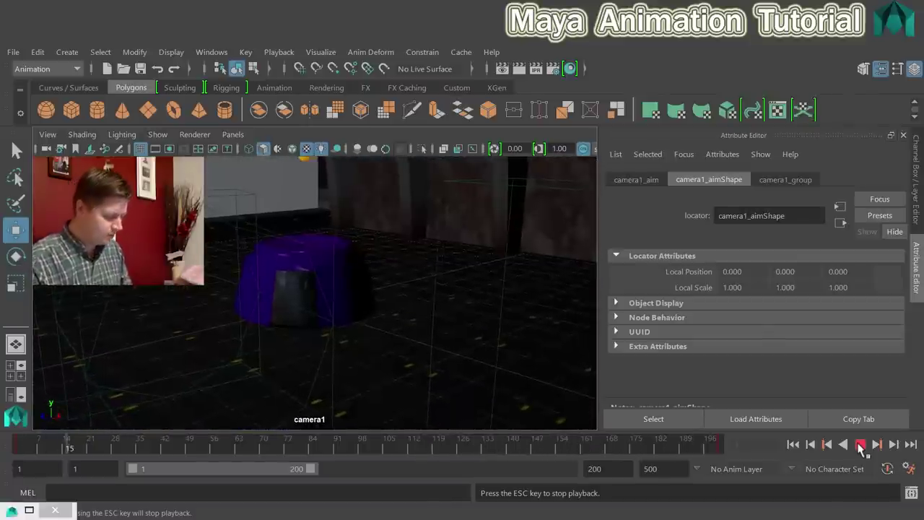
left_click(860, 445)
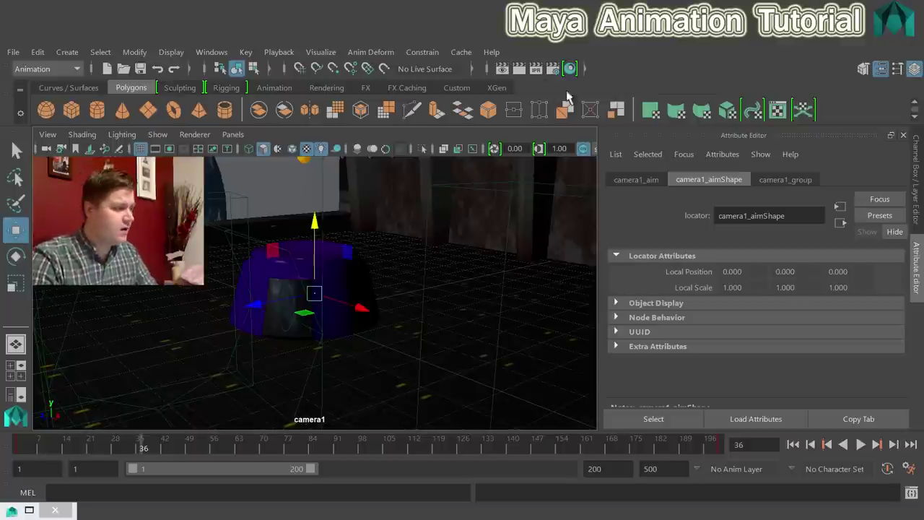
- In the render settings, set the image format to Targa (tga) and the frame/animation extension to name.#.ext
left_click(554, 68)
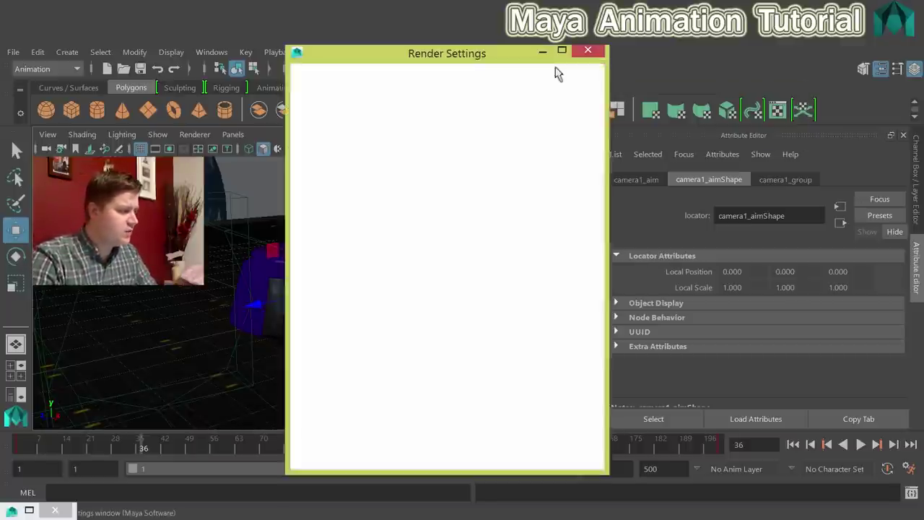
left_click_drag(508, 56, 511, 48)
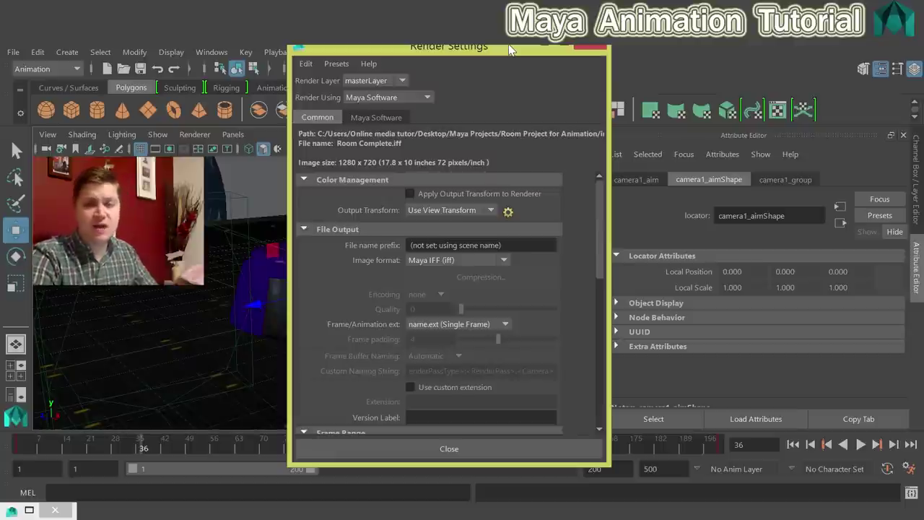
left_click(442, 260)
scroll(445, 292, "down", 5)
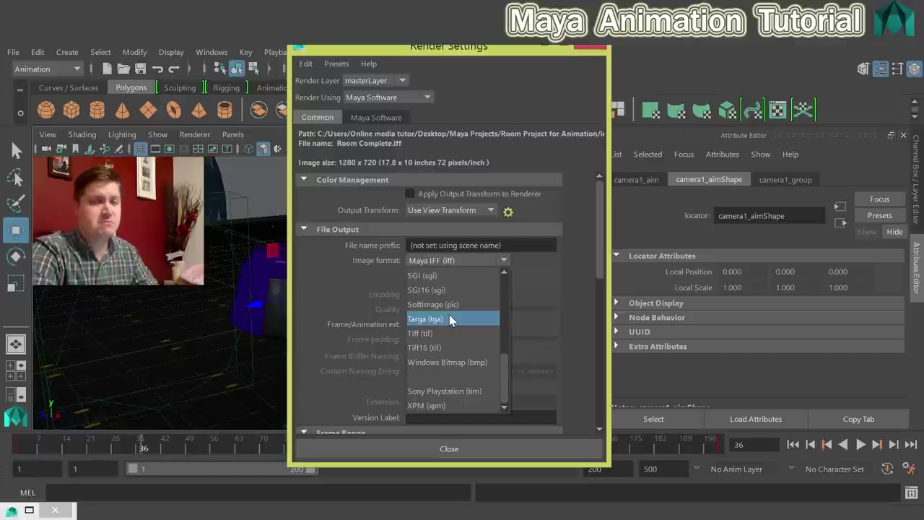
left_click(449, 318)
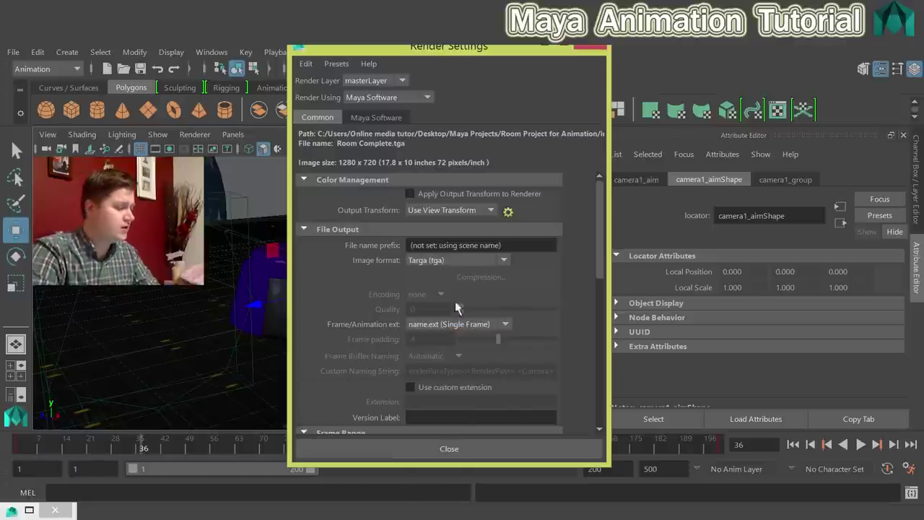
scroll(605, 250, "down", 3)
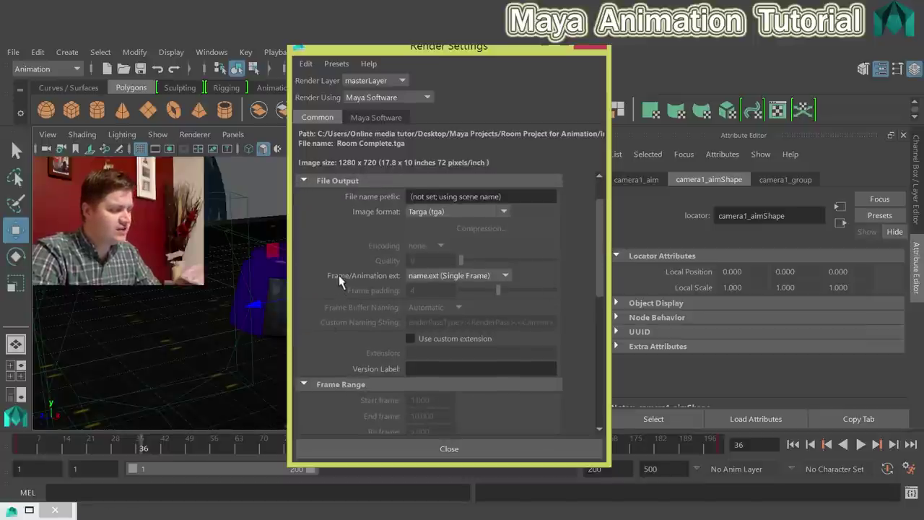
left_click(479, 276)
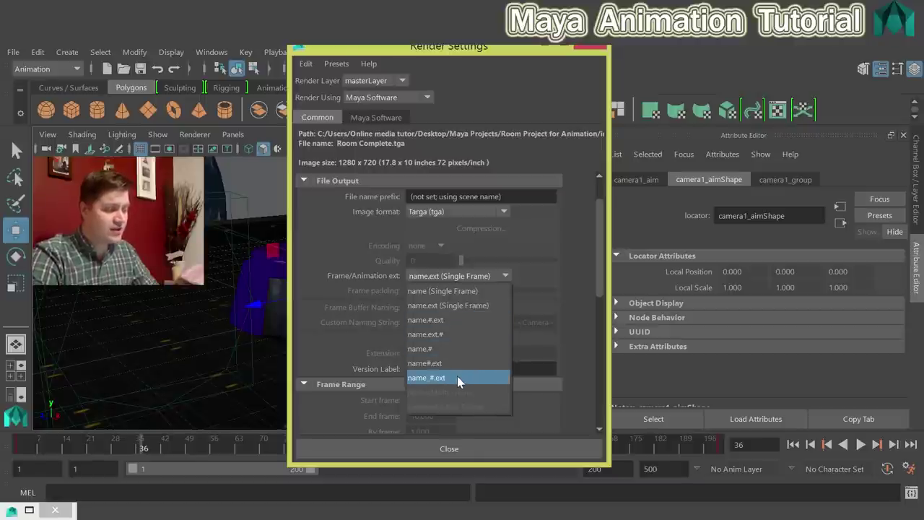
left_click(458, 322)
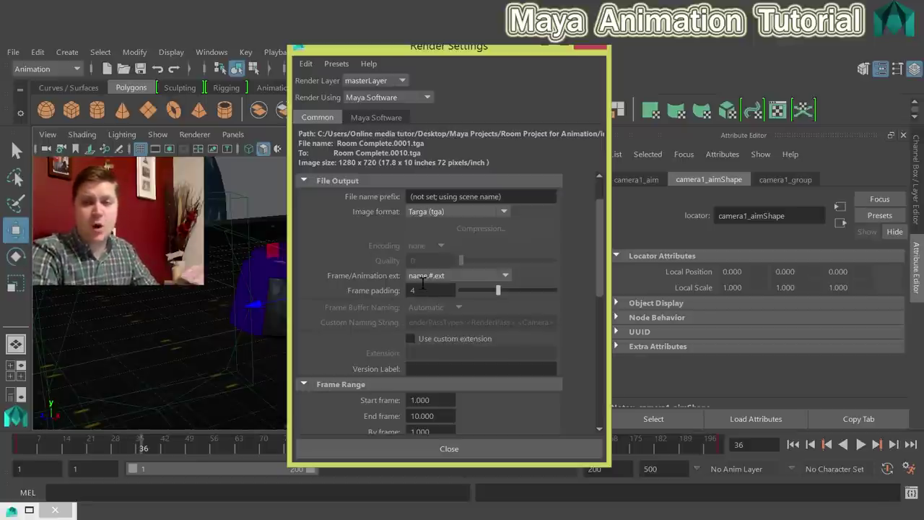
- Set the renderable camera to camera1 for the render output
scroll(422, 284, "down", 4)
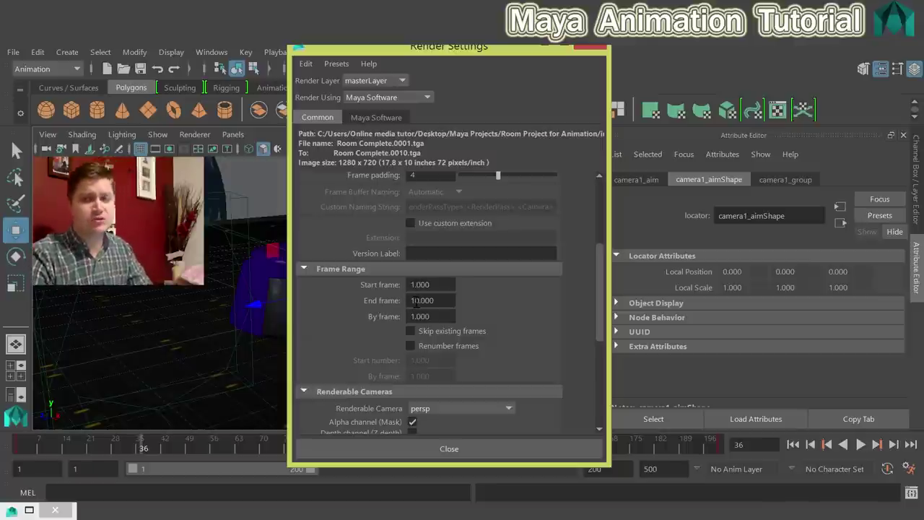
scroll(506, 300, "down", 3)
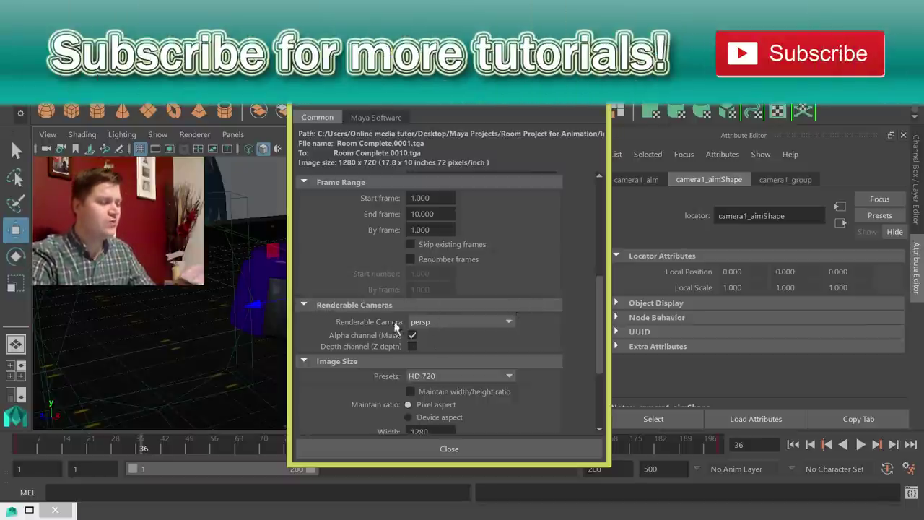
left_click(467, 323)
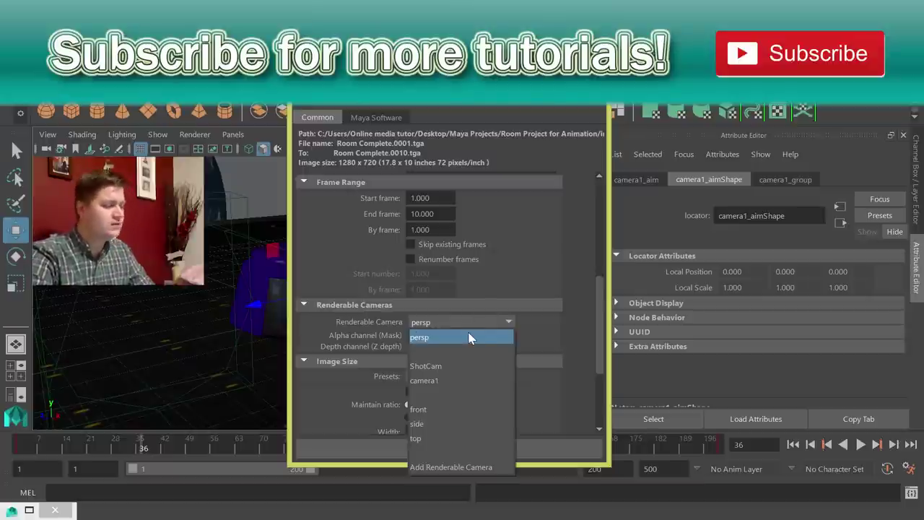
left_click(464, 380)
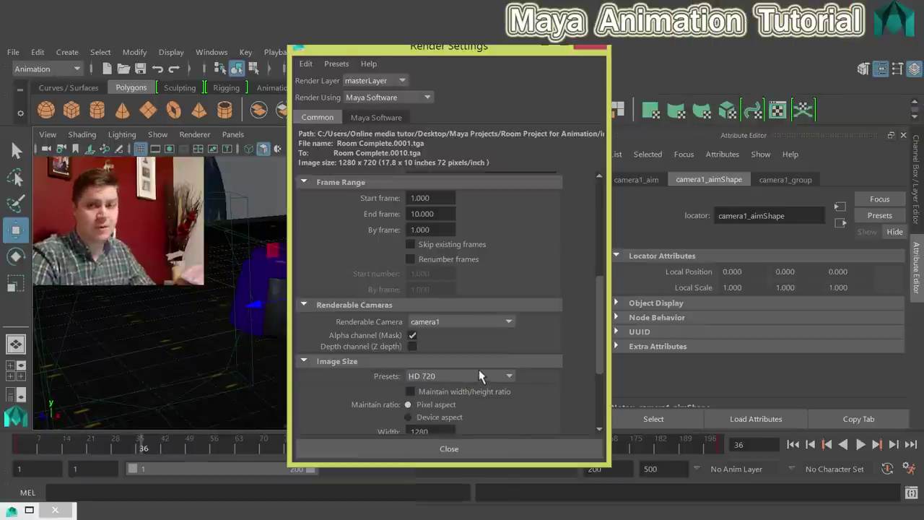
- Examine the available image size presets and the width, height and resolution settings for the render
scroll(470, 379, "down", 2)
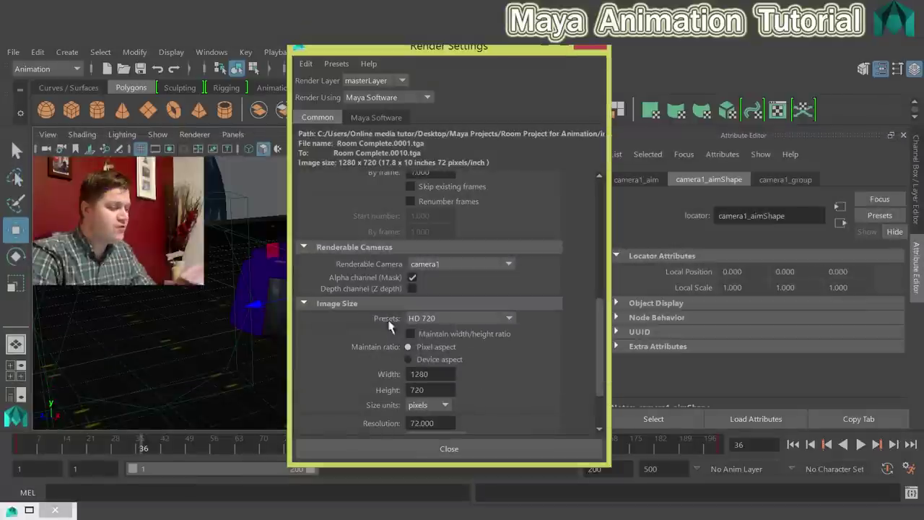
left_click(468, 318)
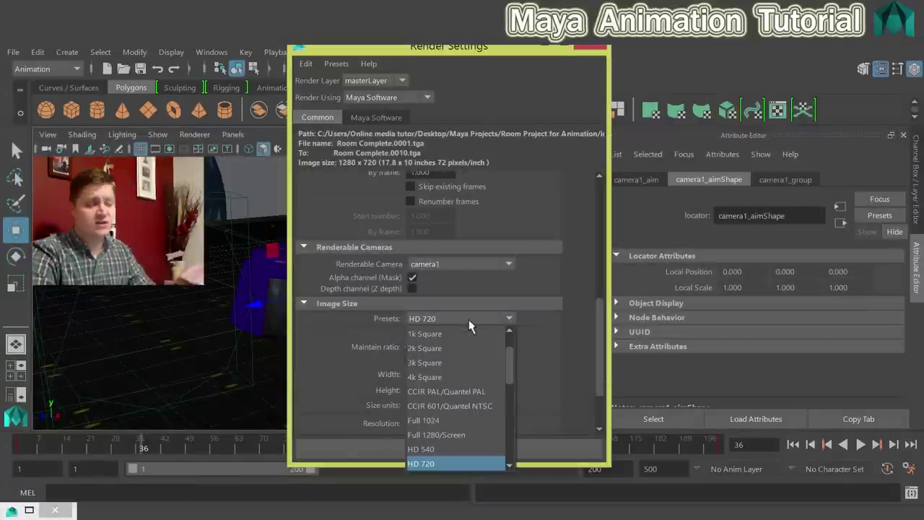
scroll(449, 405, "down", 1)
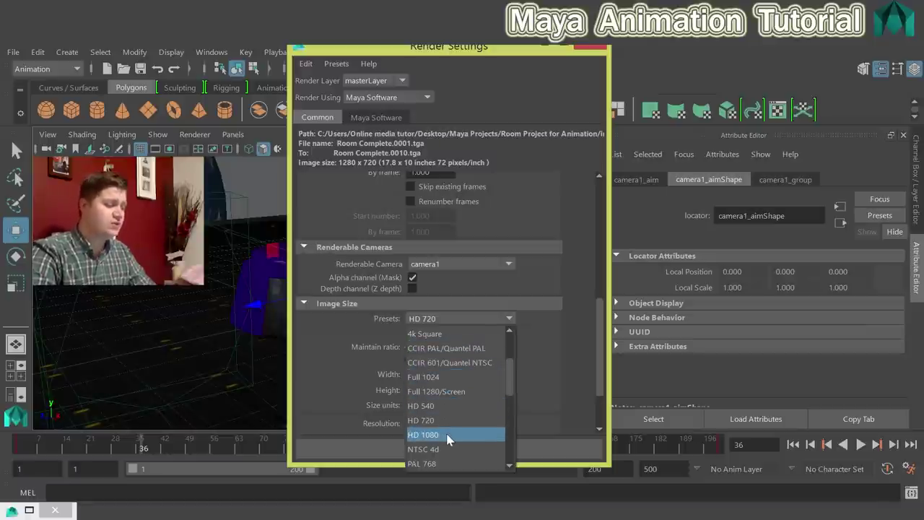
scroll(463, 433, "down", 2)
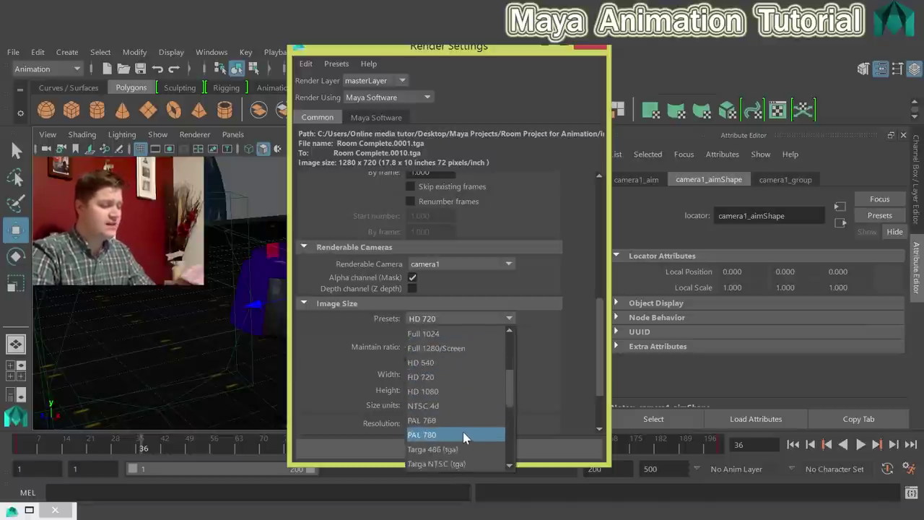
scroll(475, 404, "down", 2)
scroll(475, 402, "up", 4)
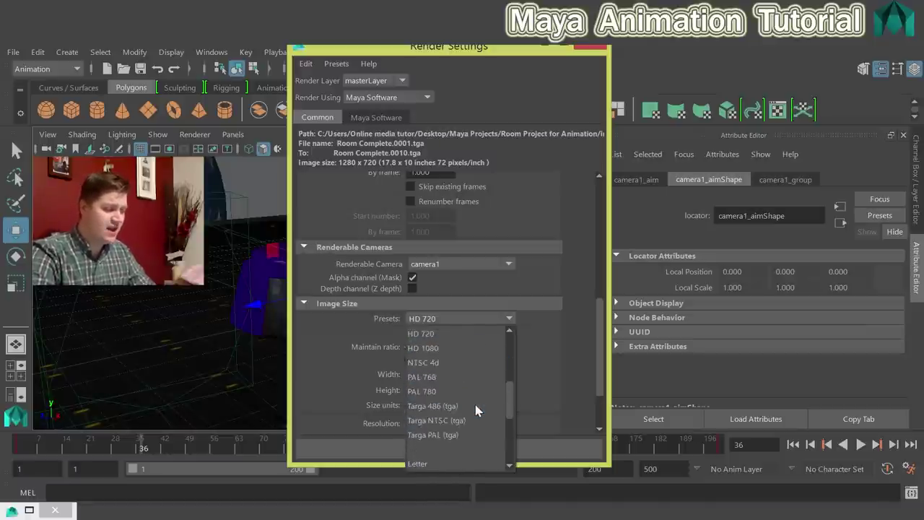
left_click(474, 319)
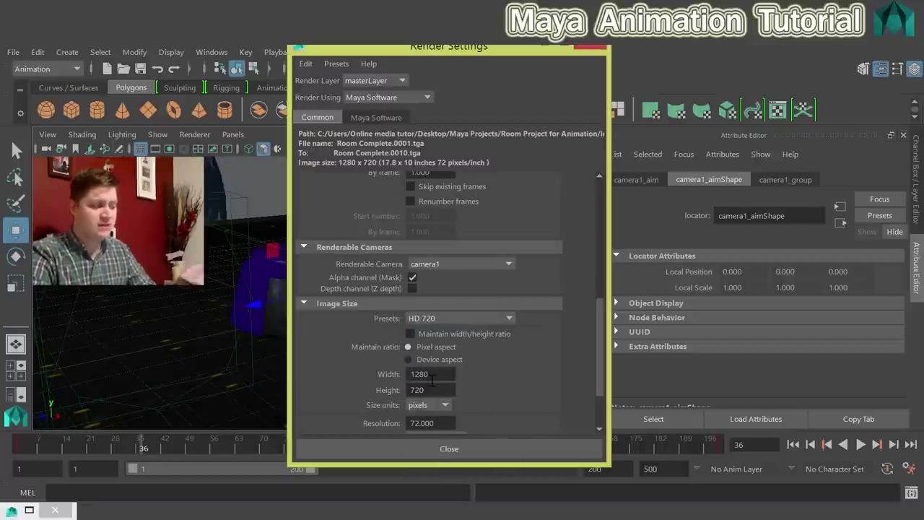
scroll(432, 383, "down", 3)
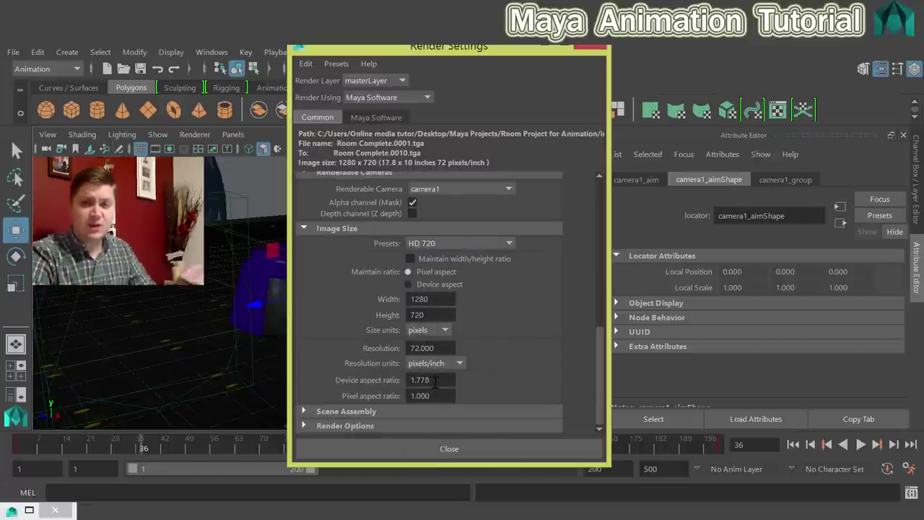
- Set the Maya Software anti-aliasing quality to Production quality
left_click(376, 117)
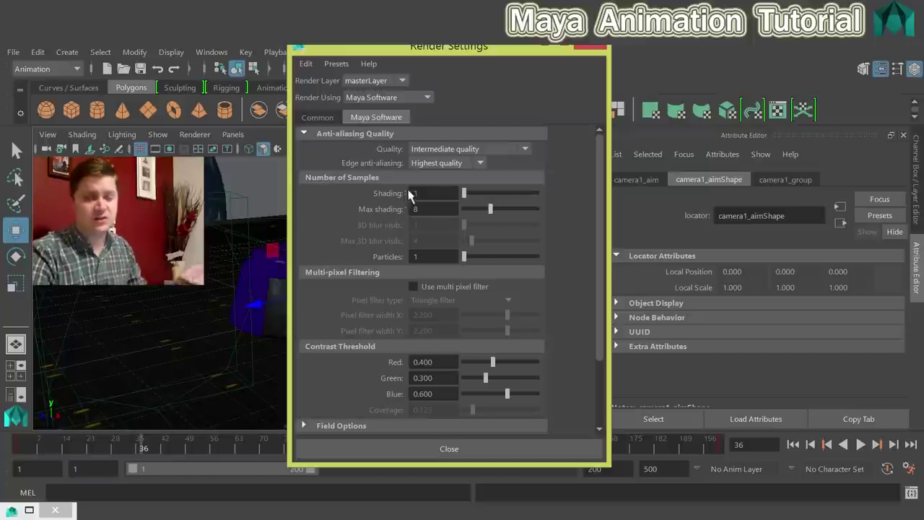
left_click(448, 150)
left_click(451, 205)
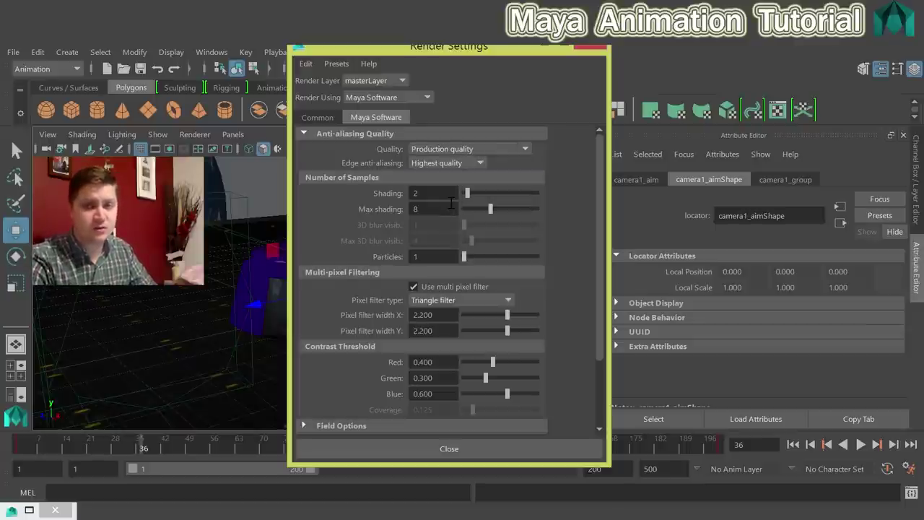
- Enable motion blur with the 2D type for the Maya Software renderer and close the render settings
scroll(453, 209, "down", 3)
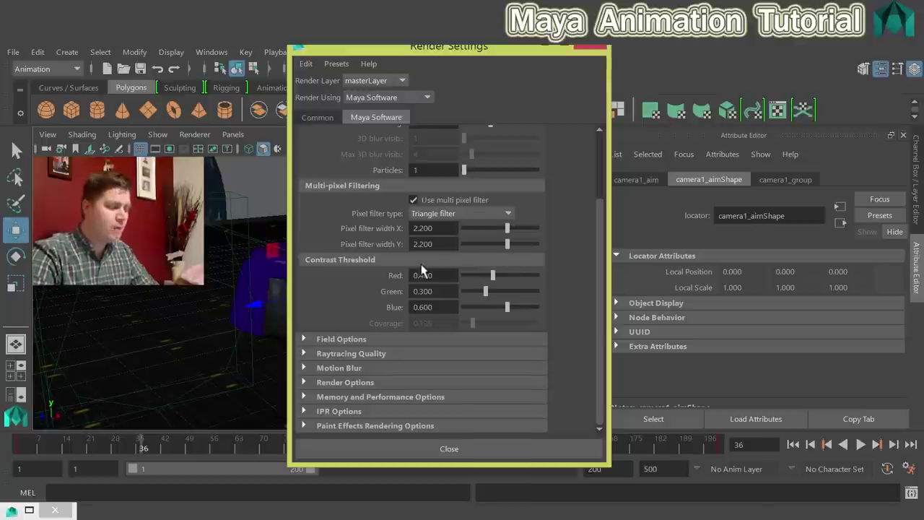
left_click(323, 366)
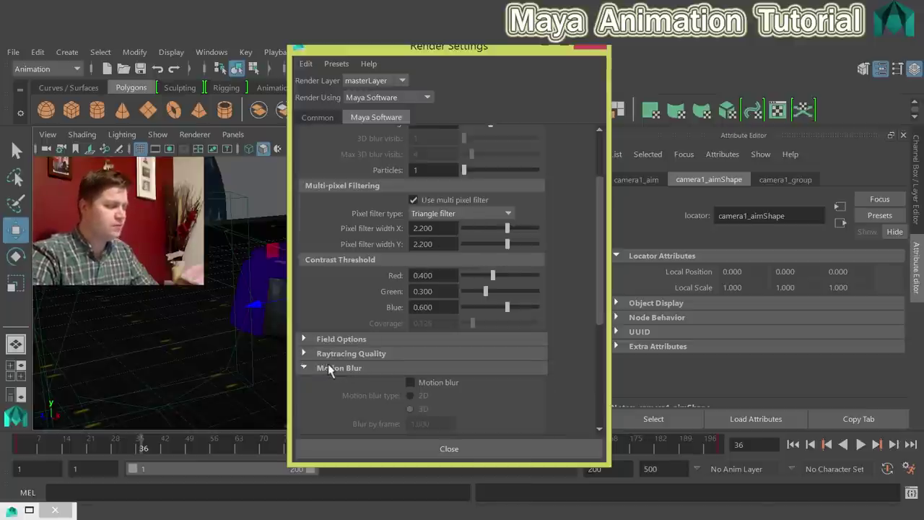
left_click(437, 384)
scroll(462, 361, "down", 3)
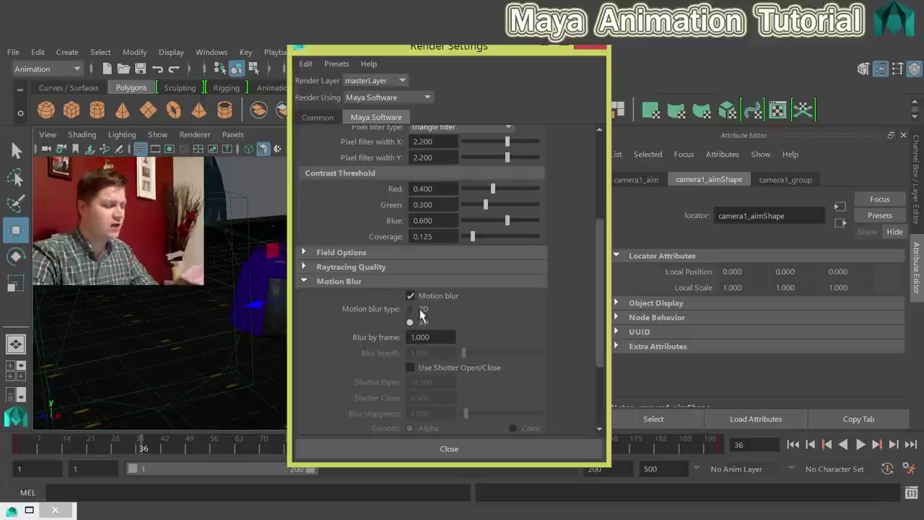
left_click(419, 311)
scroll(450, 347, "down", 2)
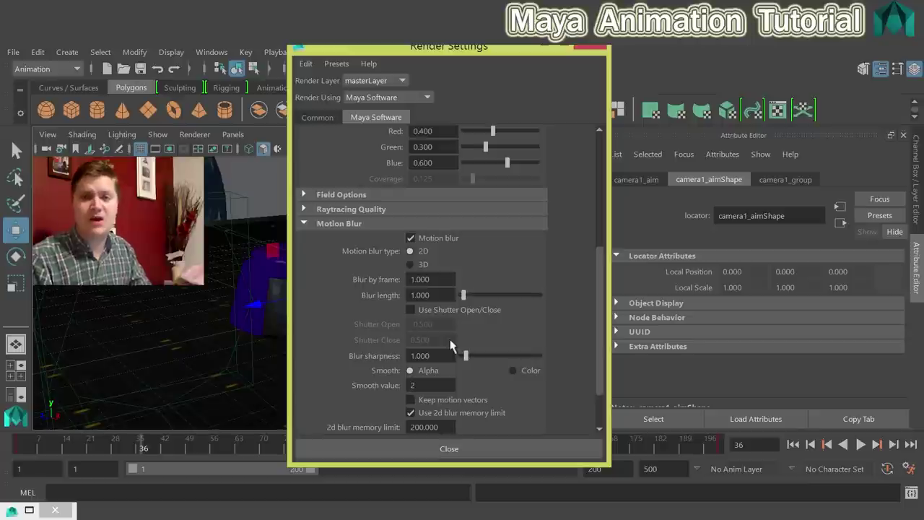
scroll(452, 346, "down", 3)
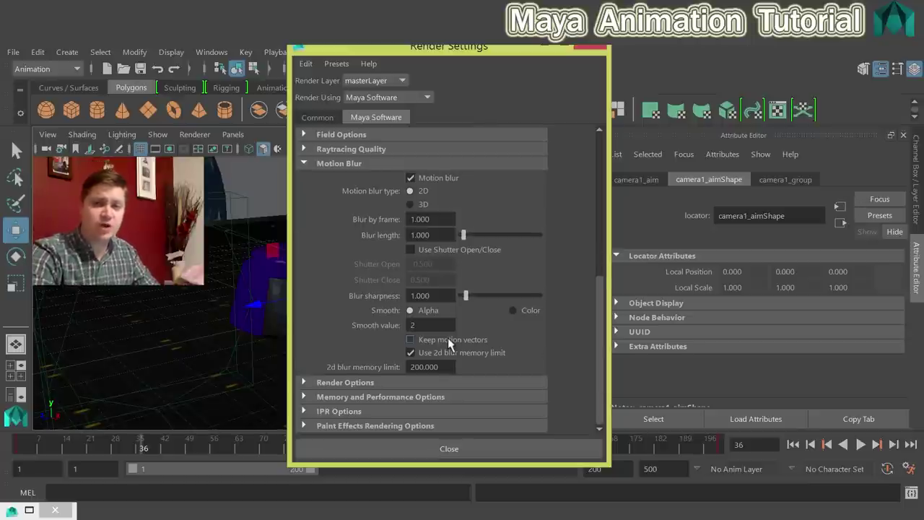
left_click(448, 449)
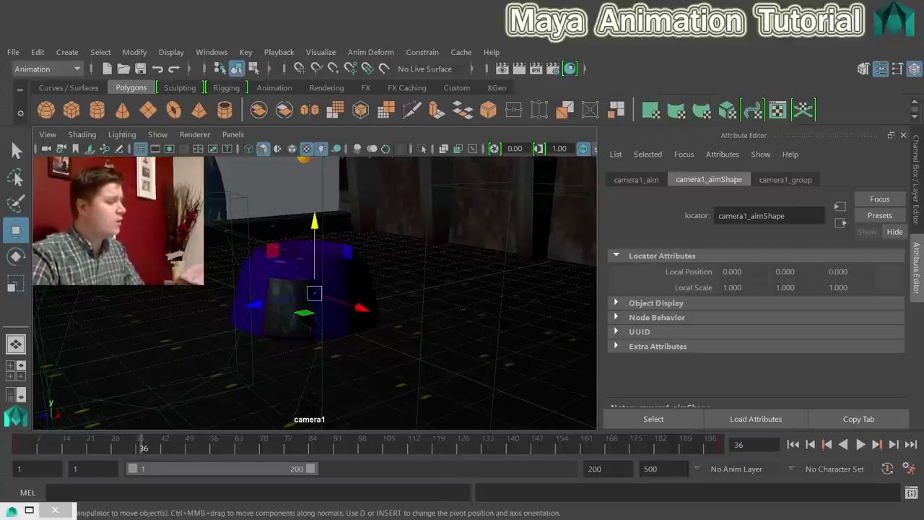
- Switch the menu set from Animation to Rendering
left_click(51, 69)
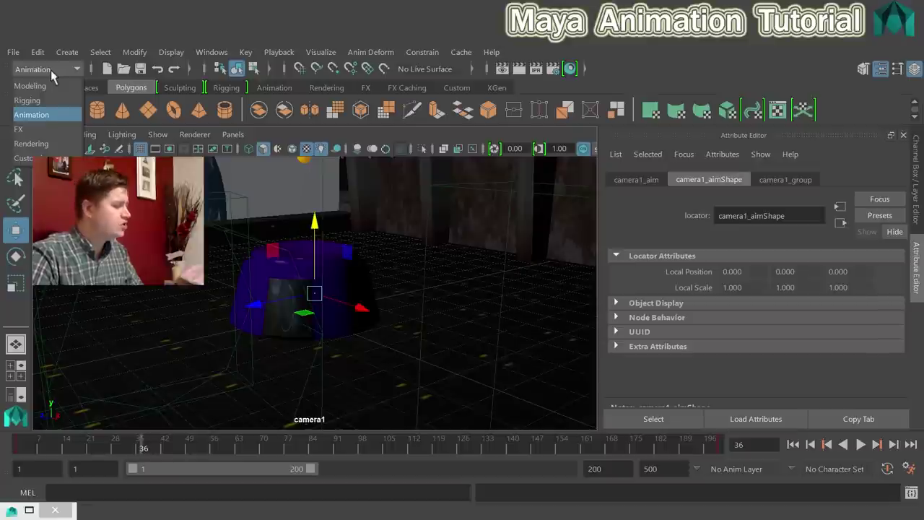
left_click(46, 144)
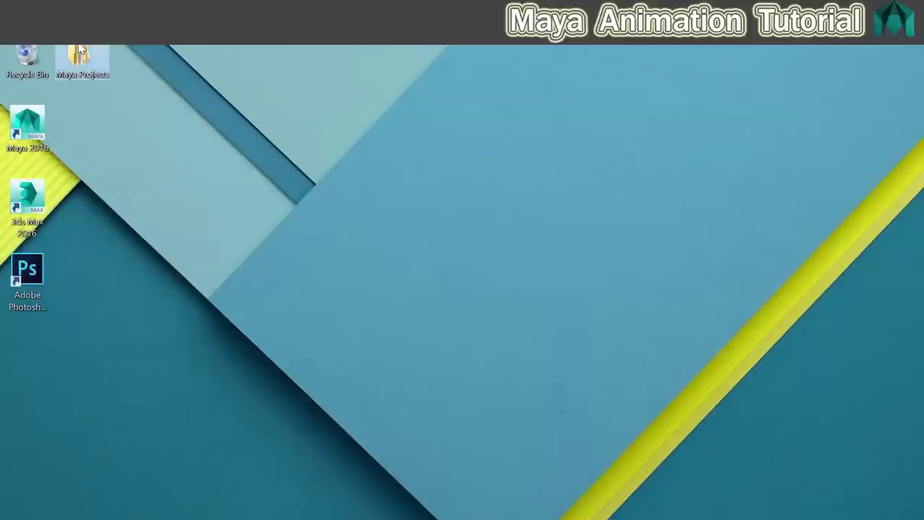
- Look through the images folder of Room Project for Animation in File Explorer, minimize it and switch back to Maya
double_click(79, 58)
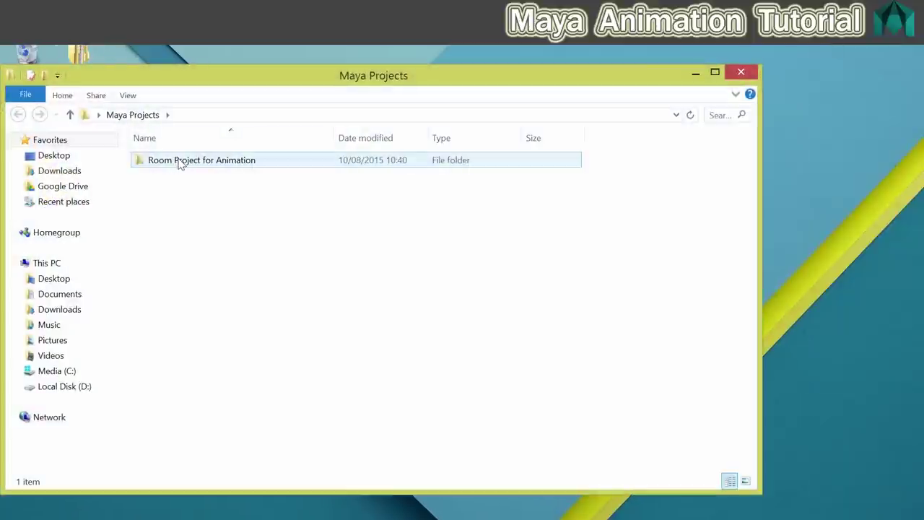
double_click(181, 160)
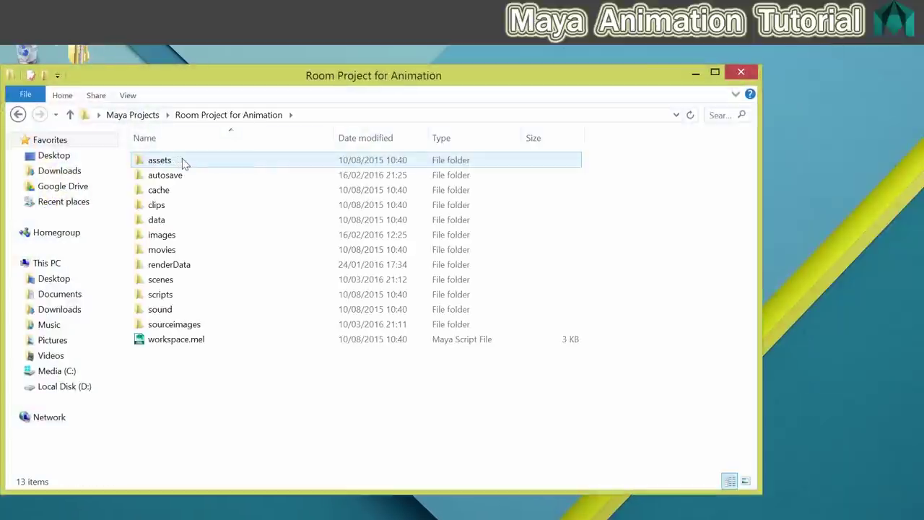
double_click(159, 235)
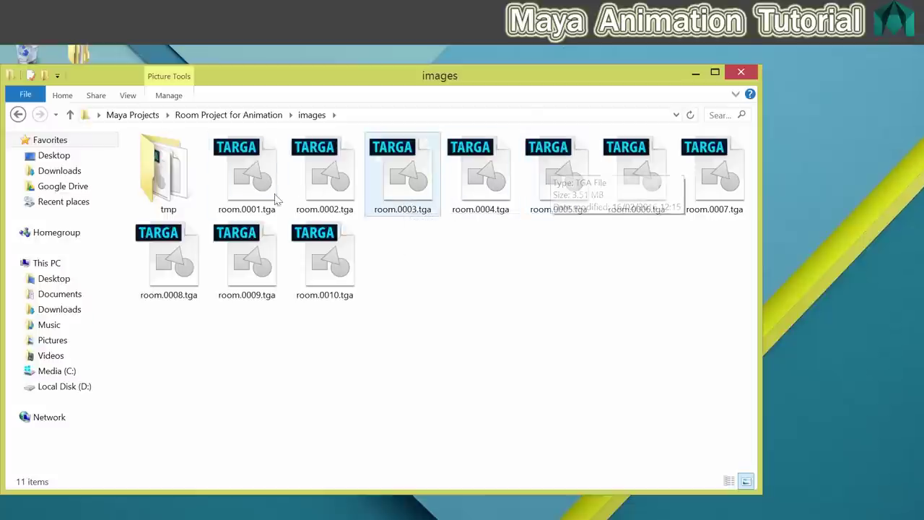
left_click(696, 73)
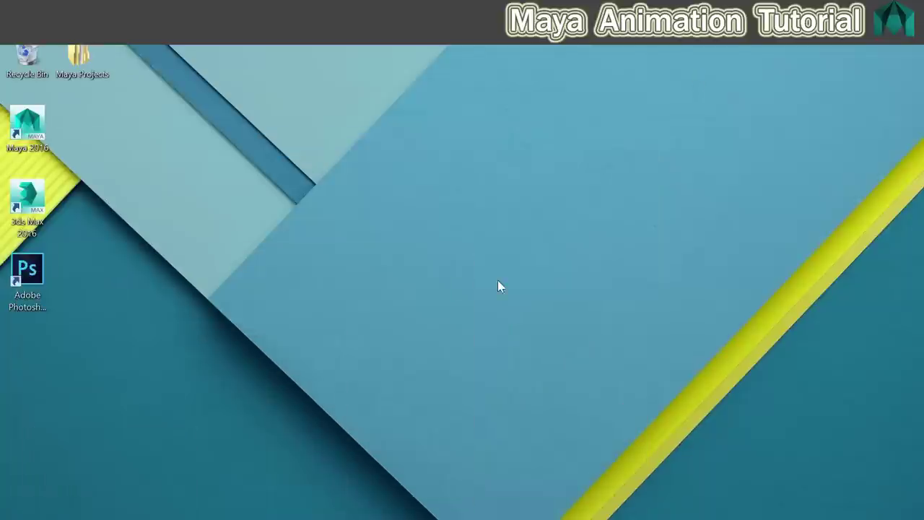
mouse_move(190, 514)
left_click(285, 450)
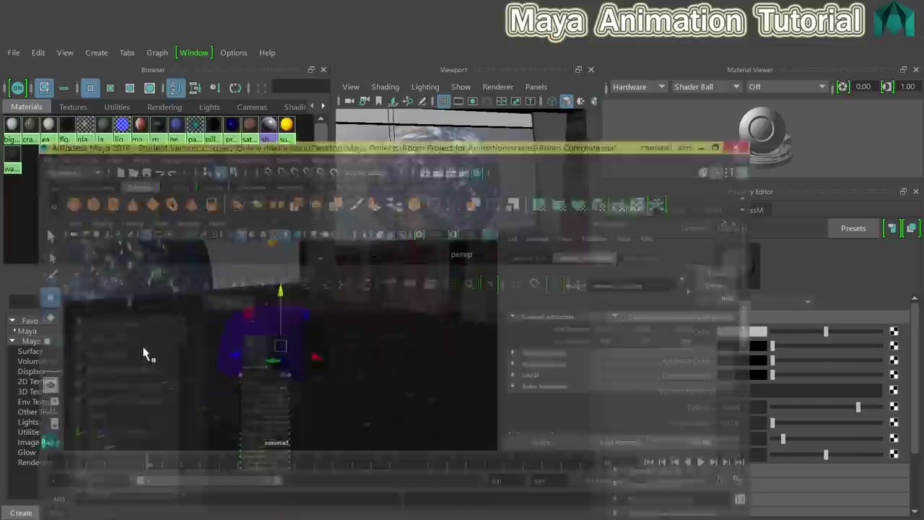
left_click(906, 48)
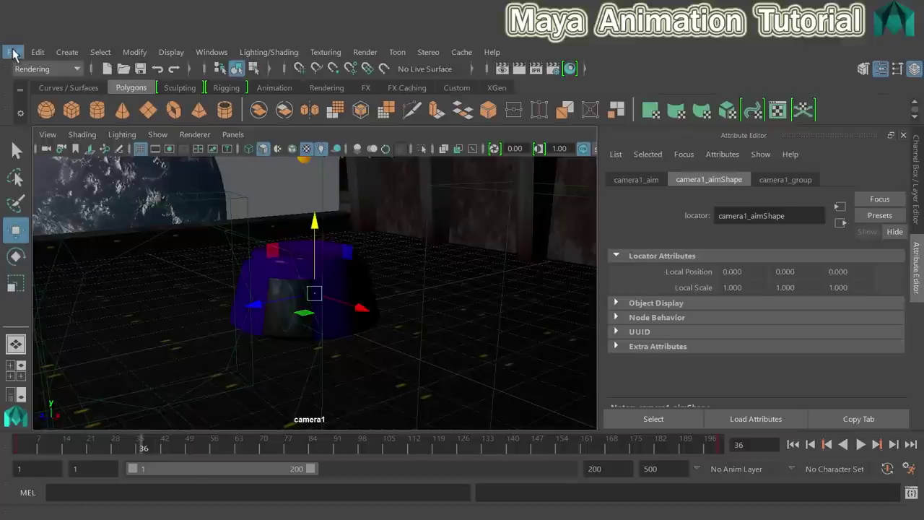
- Check the Room Project for Animation folder in the Set Project dialog and cancel without setting a project
left_click(13, 52)
left_click(106, 466)
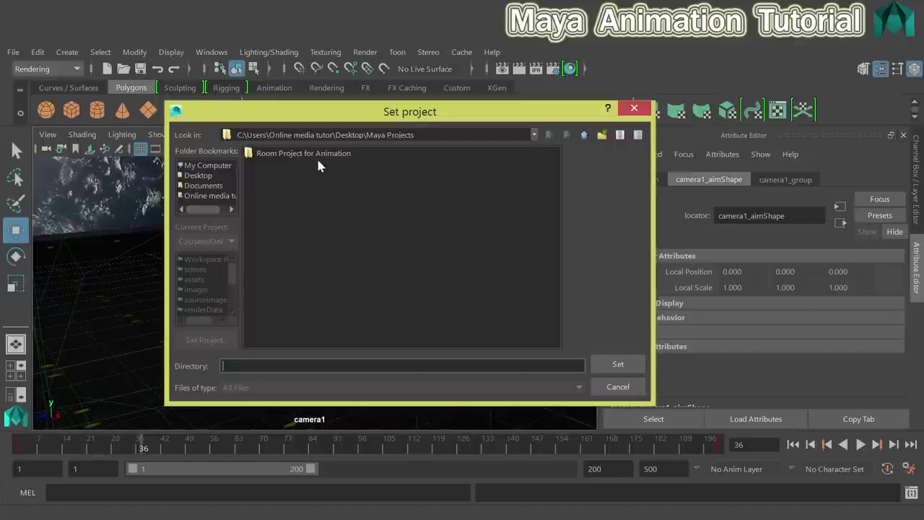
left_click(618, 386)
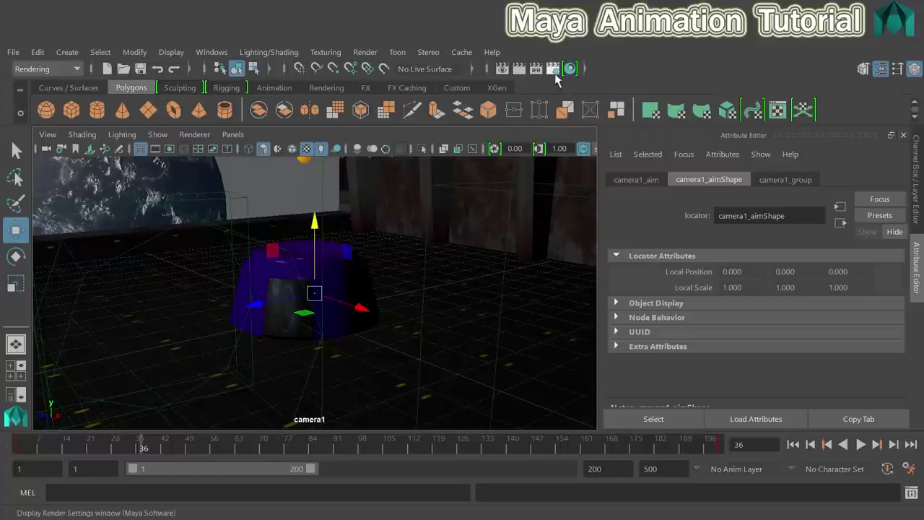
- Batch render the frame sequence with Maya Software, follow its progress in the Script Editor and return to the scene
left_click(365, 54)
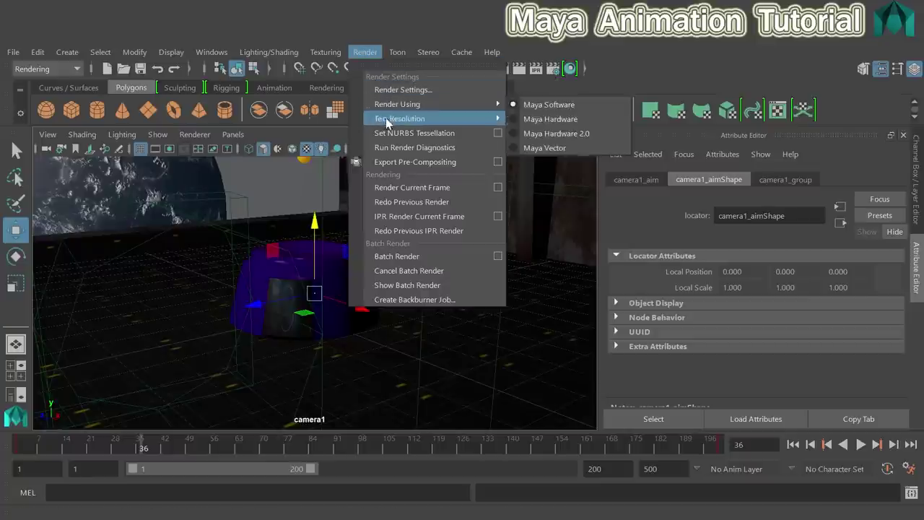
left_click(440, 259)
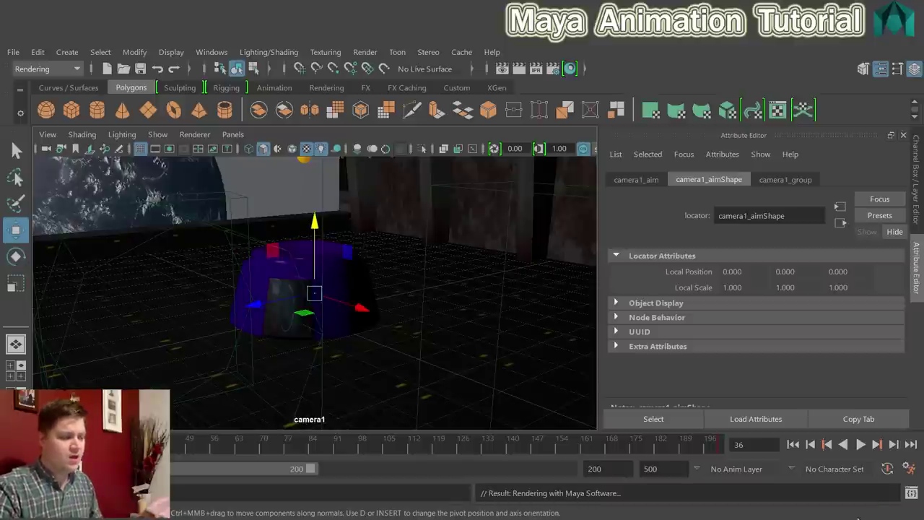
left_click(911, 494)
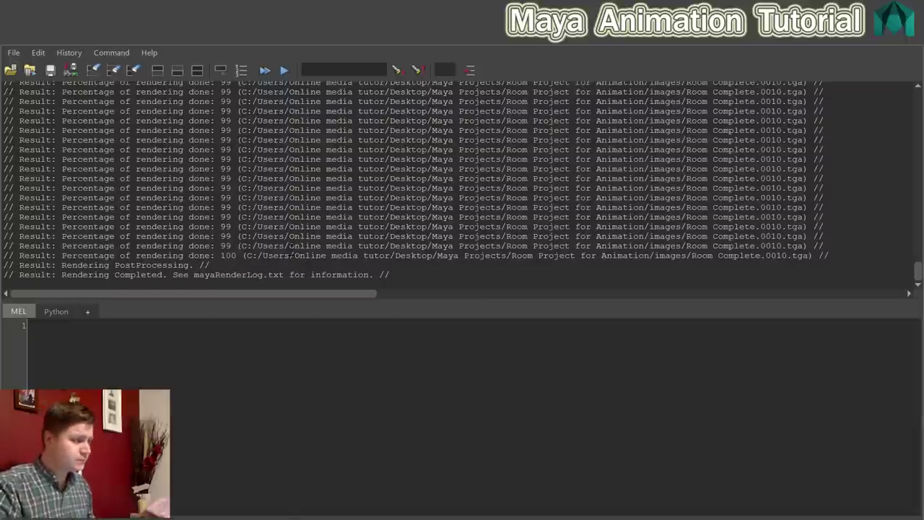
key("alt+Tab")
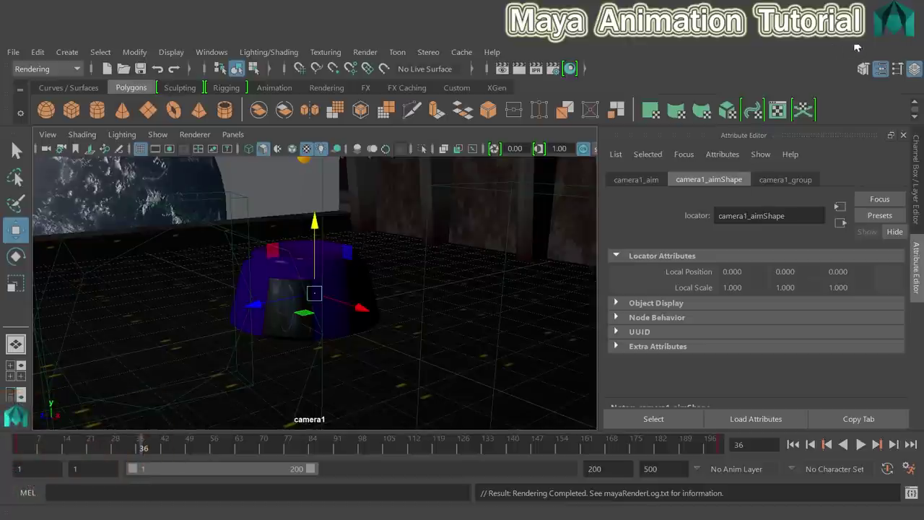
- Minimize Maya, search Windows for fcheck, launch FCheck and move its window to a corner of the desktop
left_click(831, 50)
left_click(64, 506)
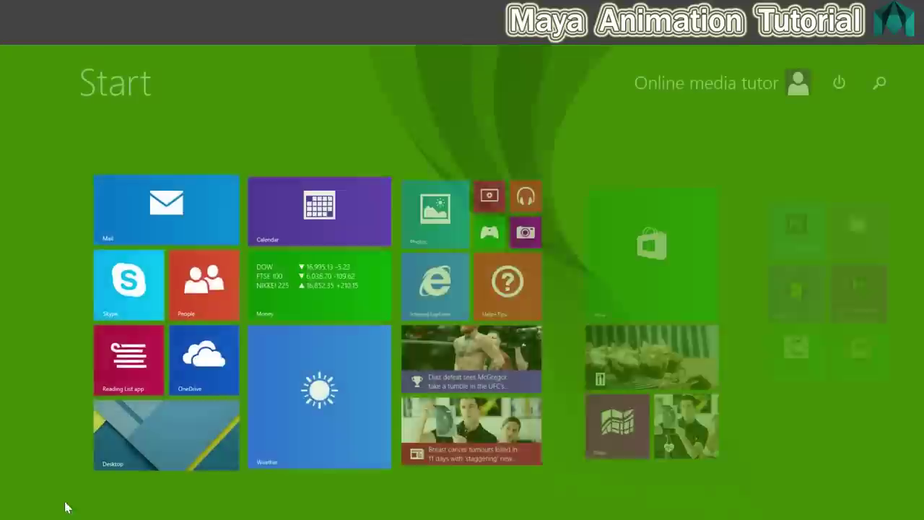
left_click(877, 86)
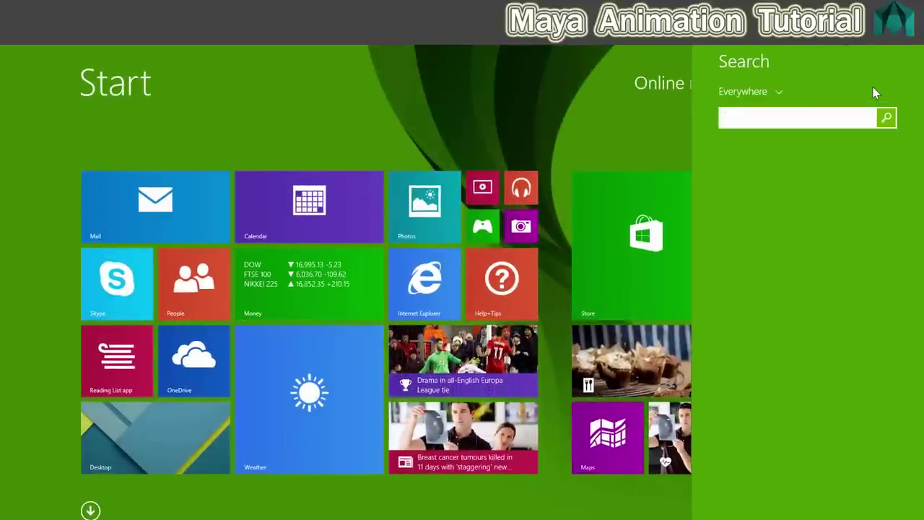
type("fch")
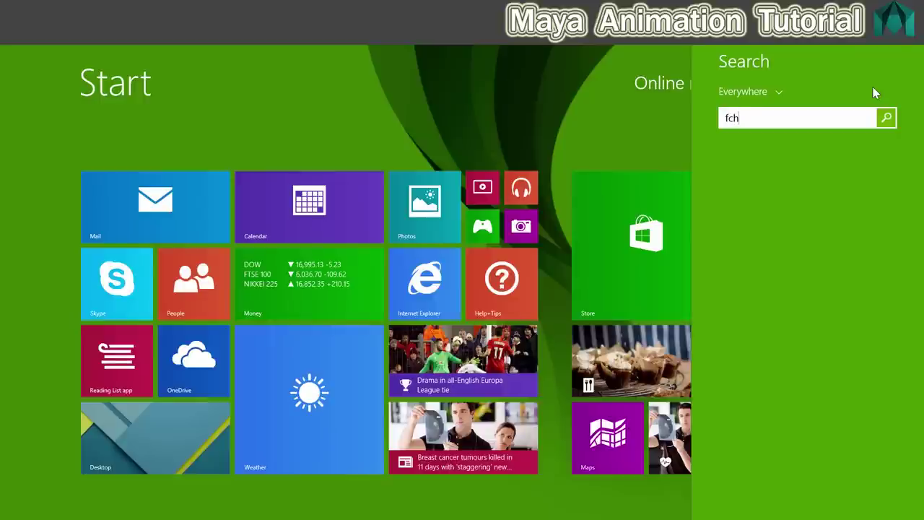
type("eck")
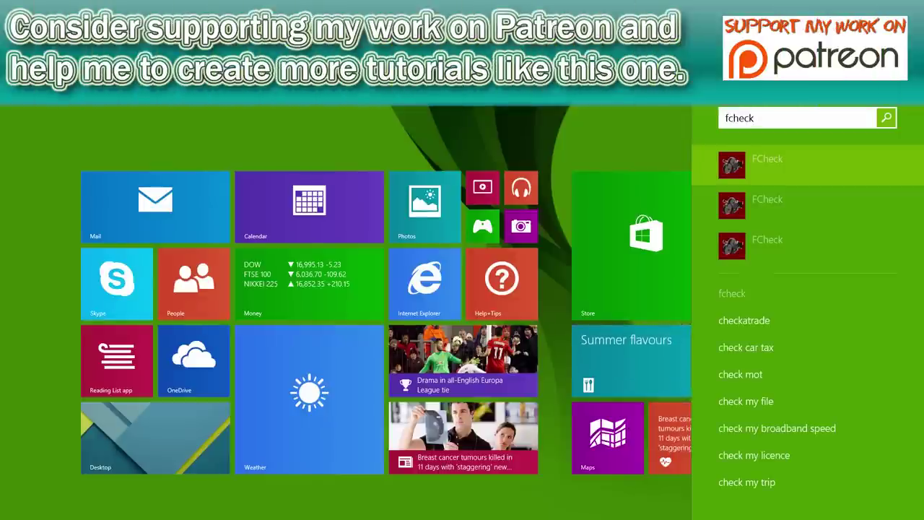
left_click(764, 158)
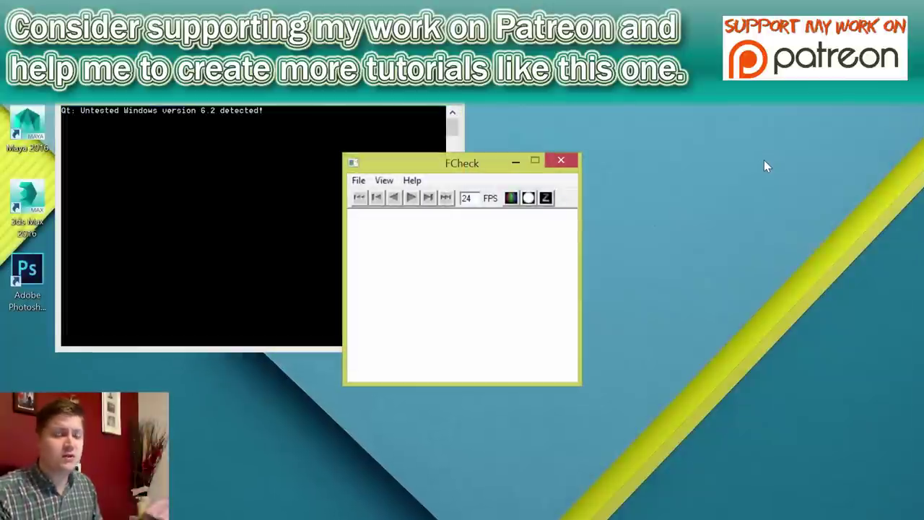
left_click_drag(419, 165, 107, 72)
left_click_drag(106, 142, 99, 167)
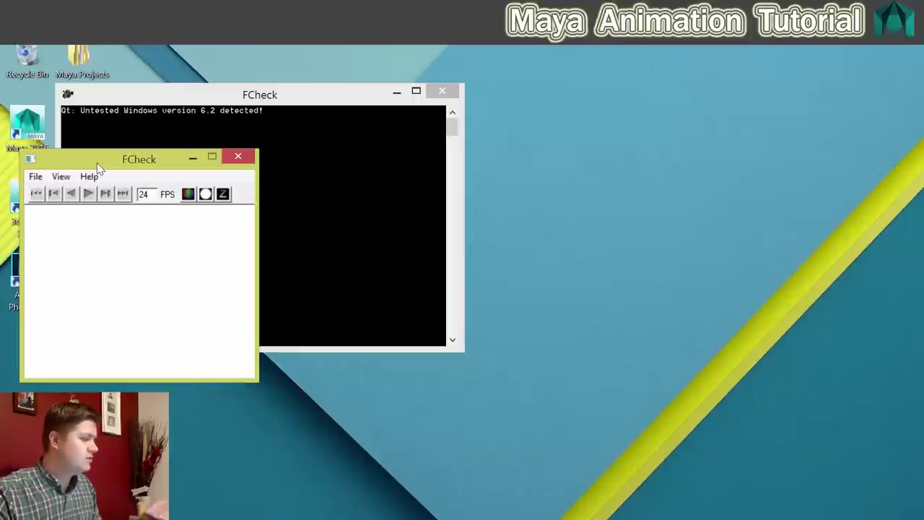
left_click_drag(107, 160, 88, 47)
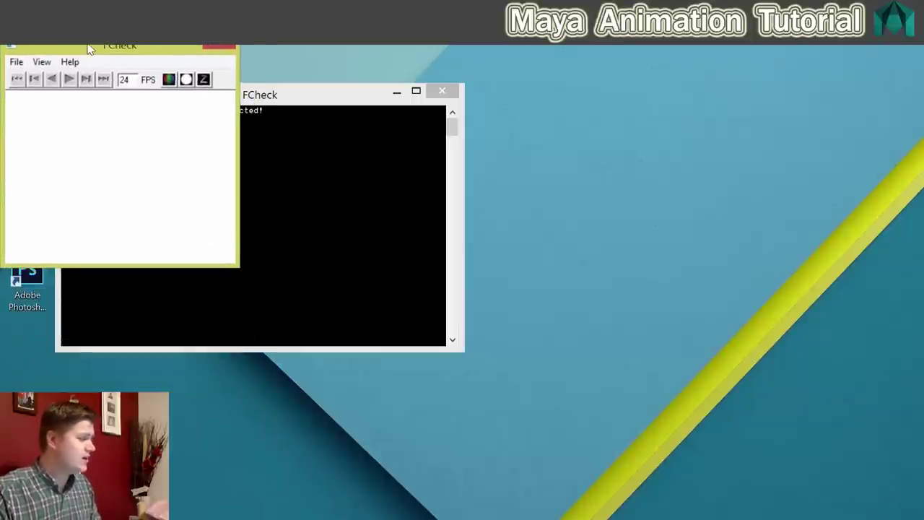
- Open the rendered animation in FCheck starting from Room Complete.0001.tga in the images folder of Room Project for Animation
left_click(18, 64)
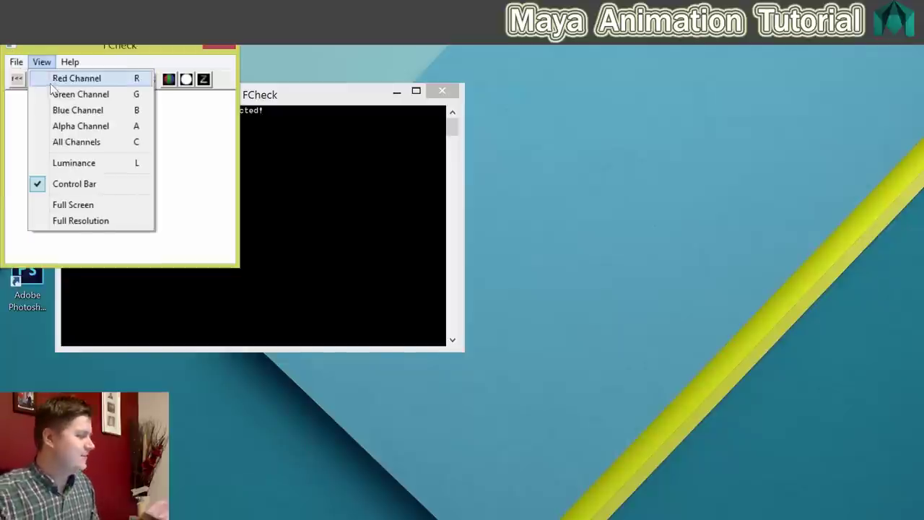
left_click(51, 97)
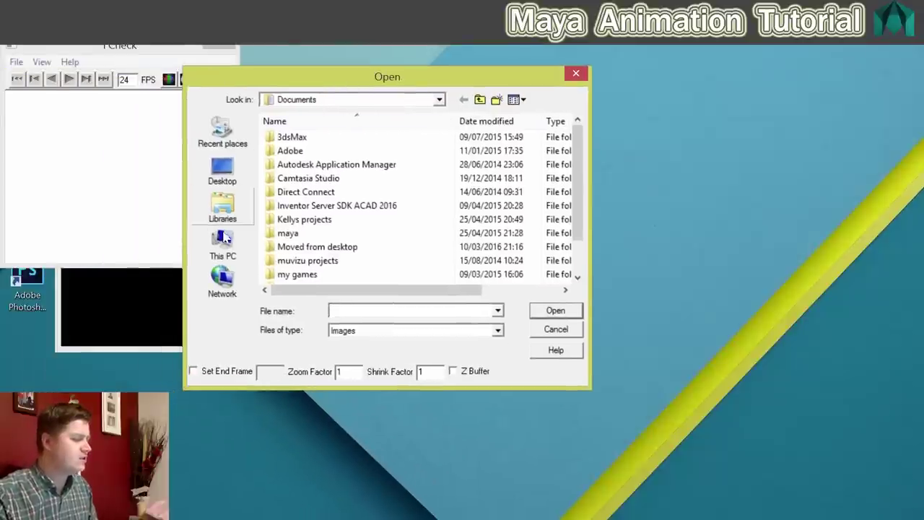
left_click(217, 177)
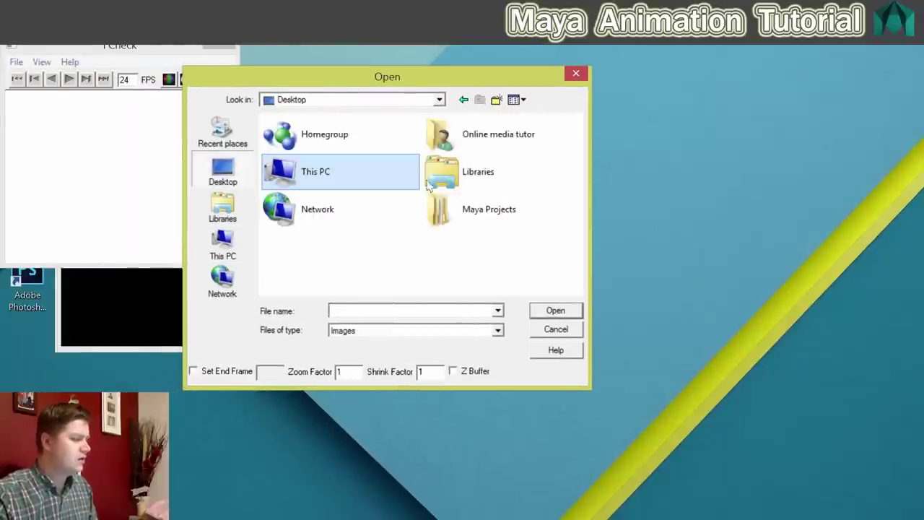
double_click(490, 213)
double_click(331, 137)
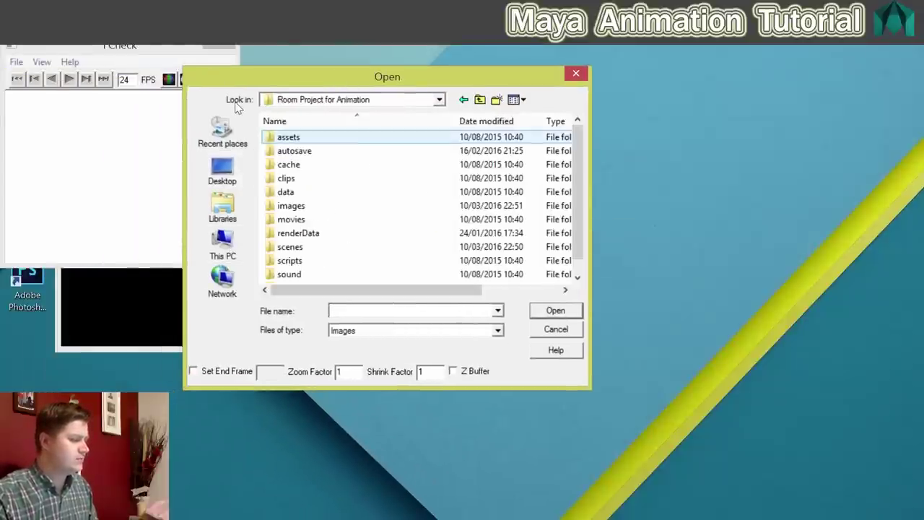
double_click(293, 205)
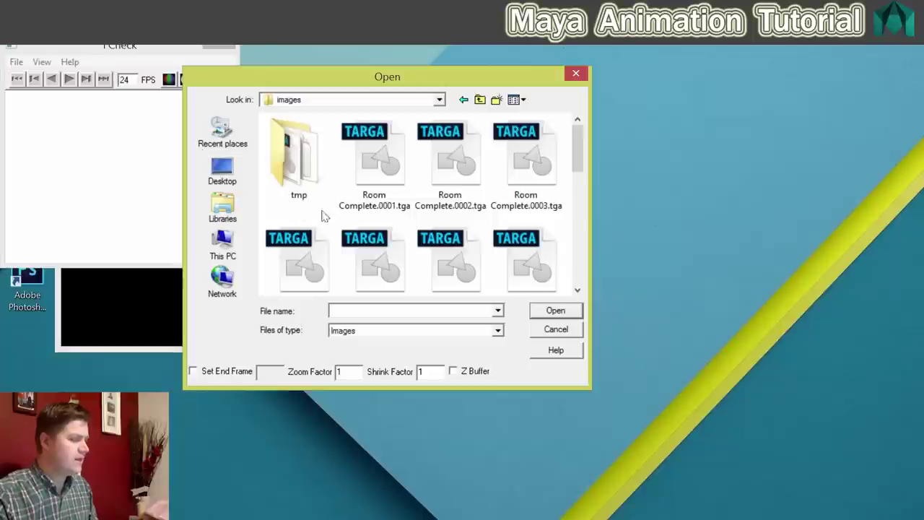
left_click(393, 175)
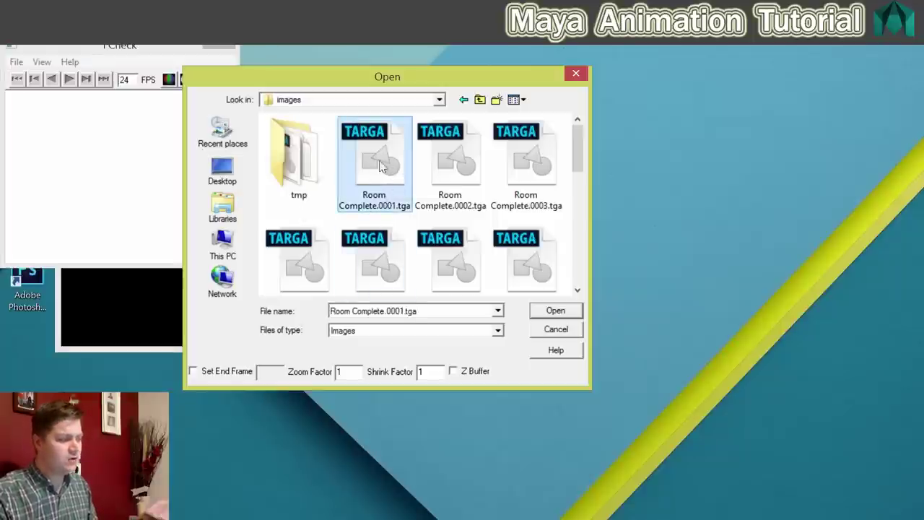
left_click(554, 312)
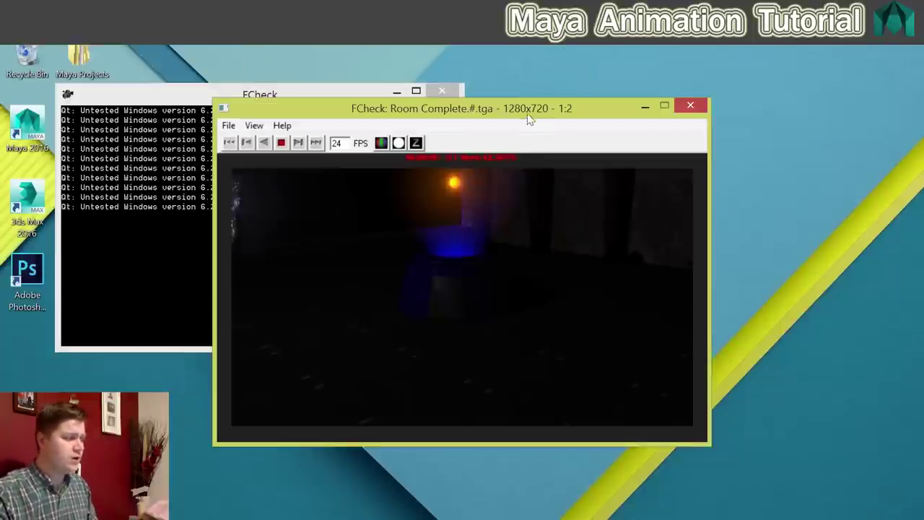
- Reposition the playback window to watch the rendered sequence, close FCheck and switch back to Maya
left_click_drag(528, 115, 342, 72)
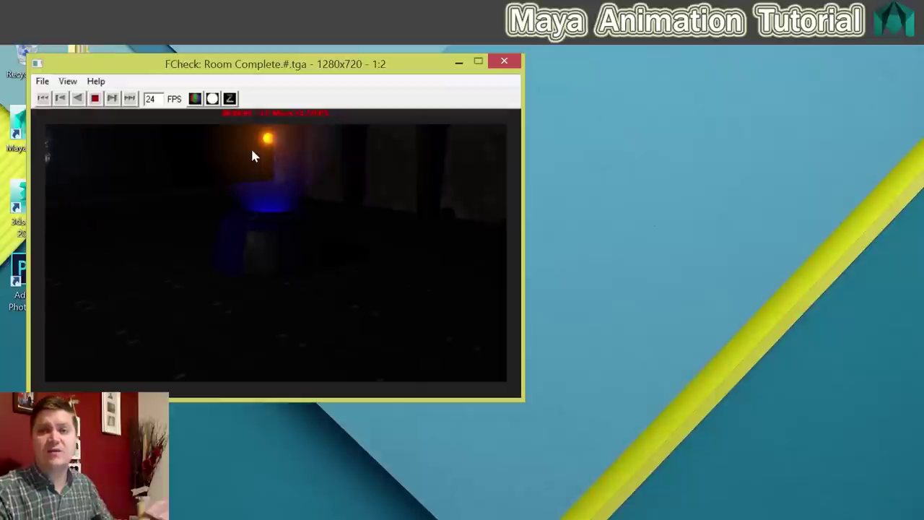
left_click(504, 60)
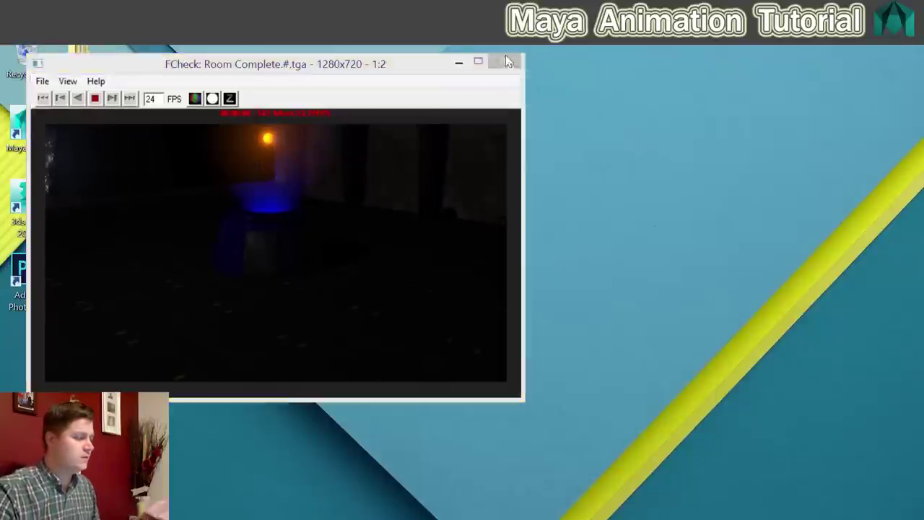
mouse_move(203, 517)
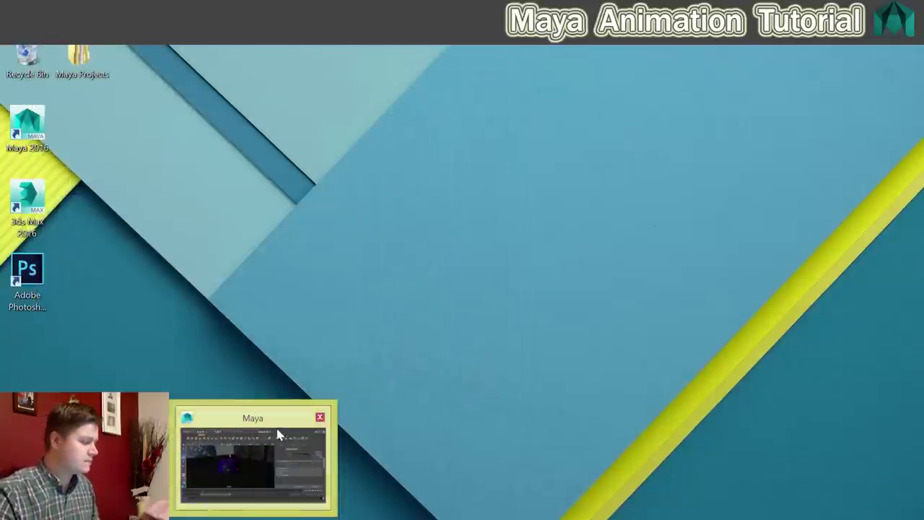
left_click(280, 431)
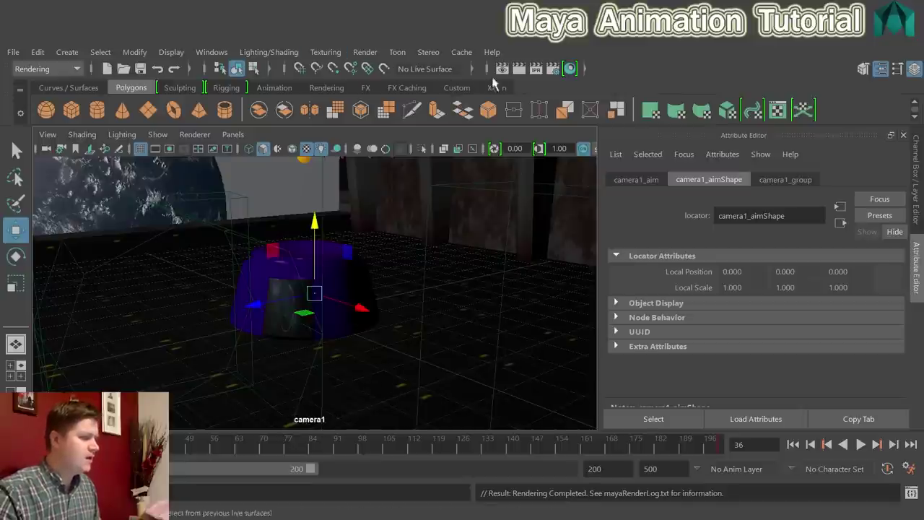
- Set the end frame of the render's frame range to 200 in the common Render Settings
left_click(553, 69)
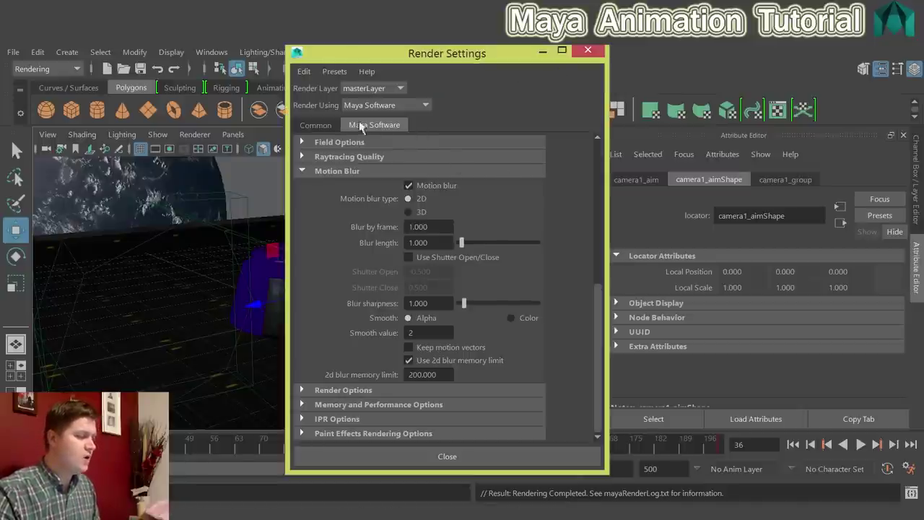
left_click(324, 127)
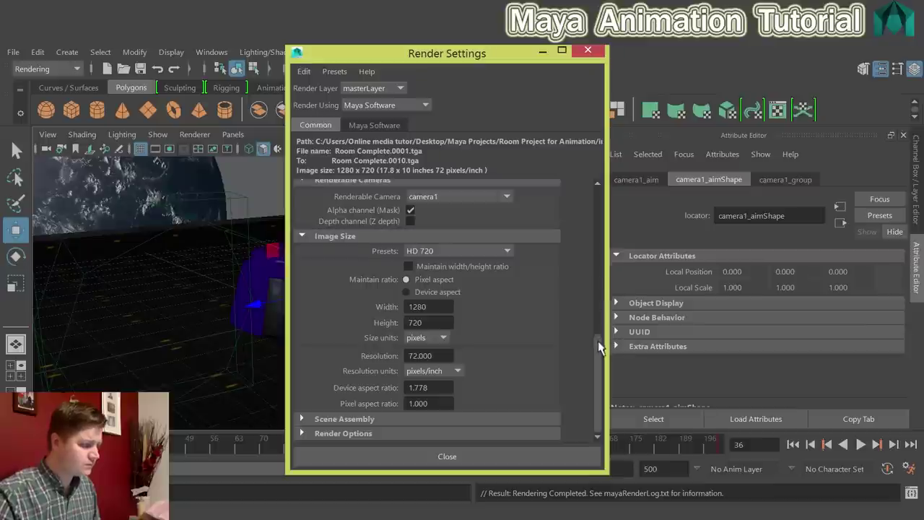
left_click_drag(600, 344, 602, 249)
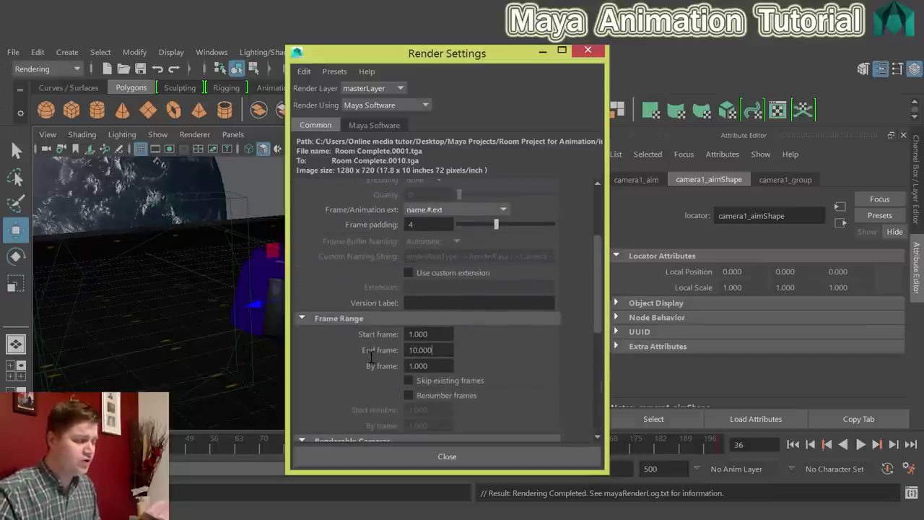
key("Tab")
type("200")
key("Return")
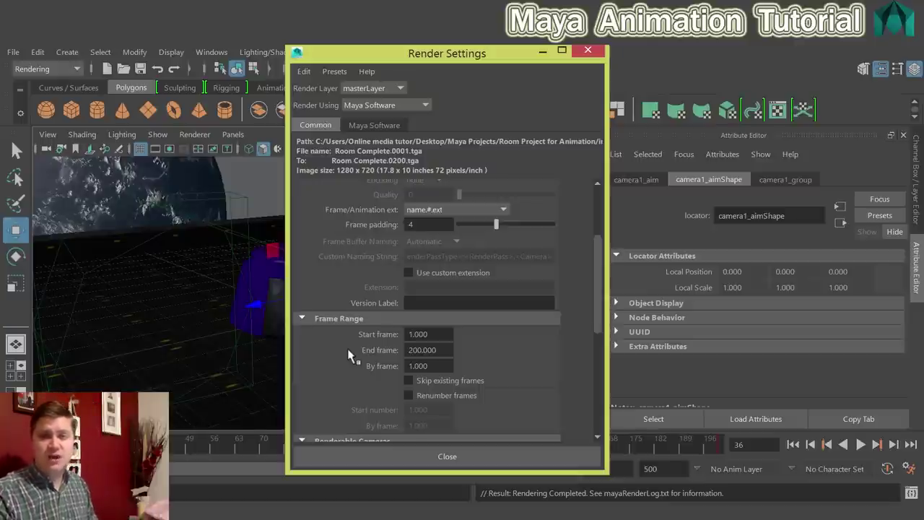
- Set the render's start frame to 11, close the Render Settings and batch render the remaining frames
left_click(433, 334)
type("1")
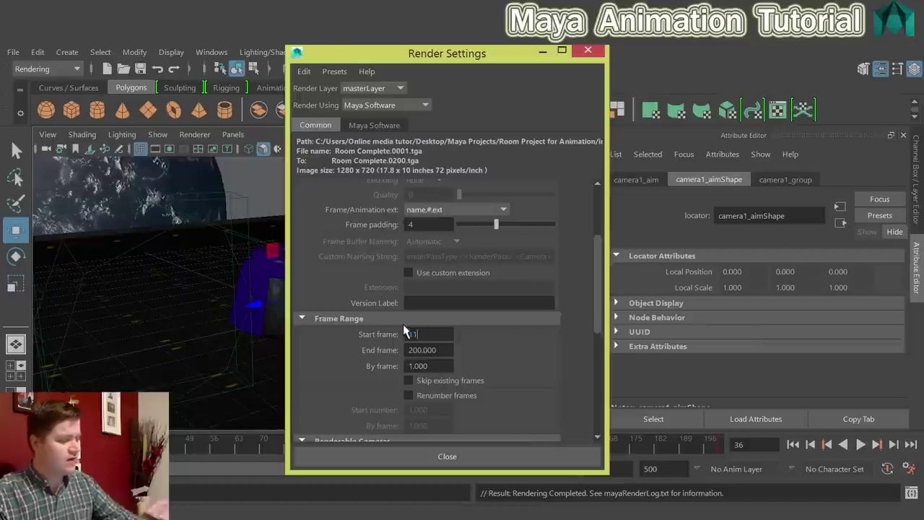
type("1")
key("Return")
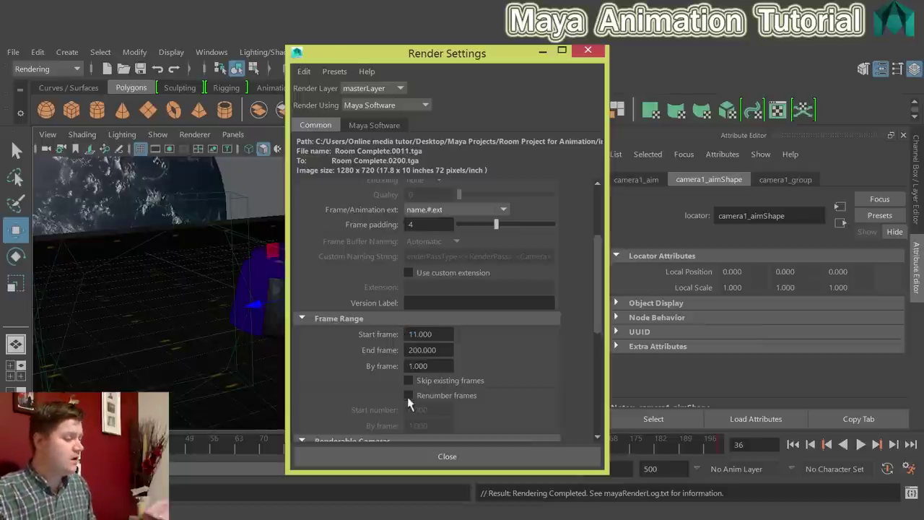
left_click(446, 457)
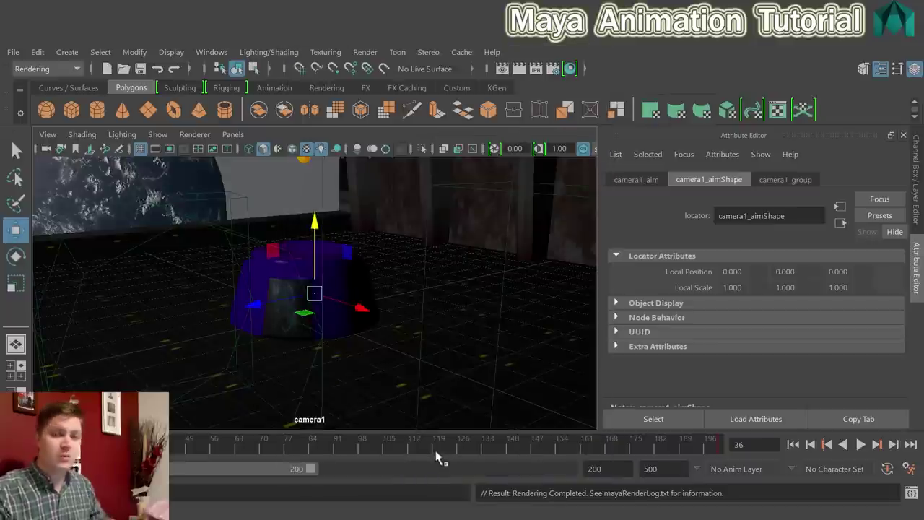
left_click(365, 52)
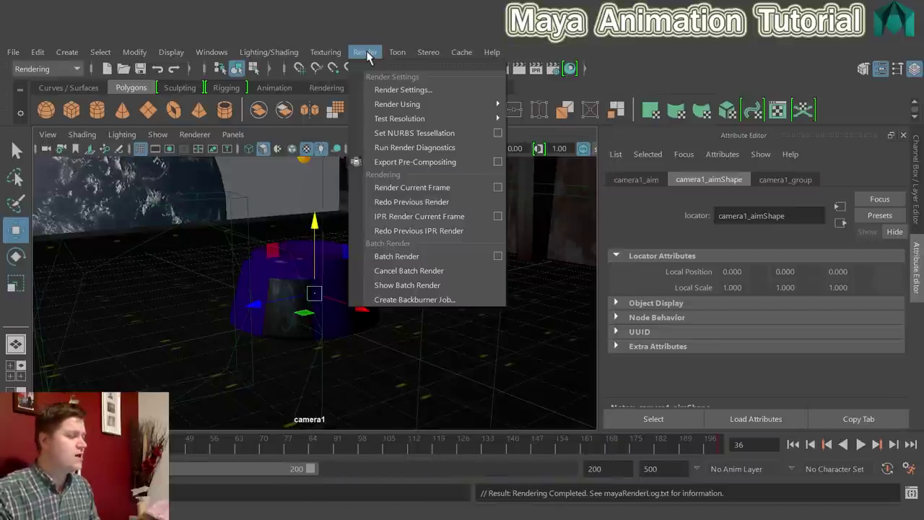
left_click(419, 256)
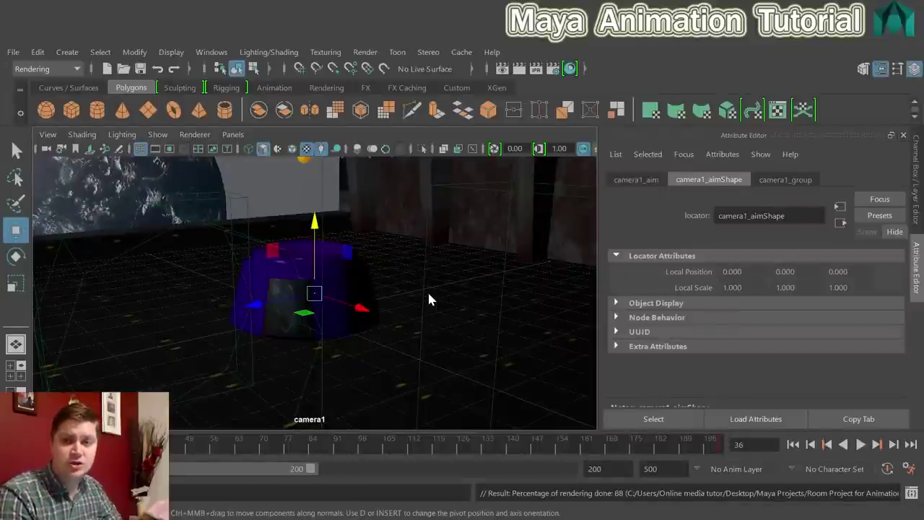
- Reopen the Render Settings, move the window aside and change the output image format to AVI (avi)
left_click(553, 70)
left_click_drag(505, 46, 592, 44)
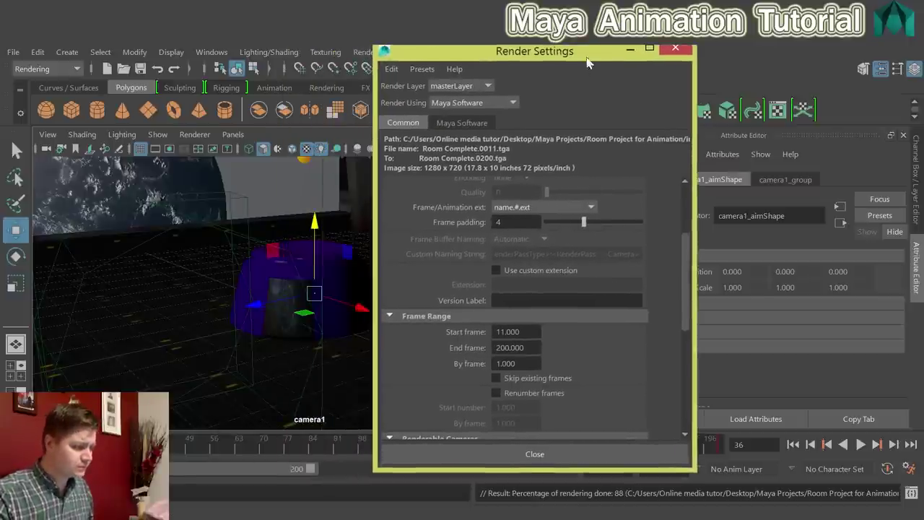
scroll(567, 264, "up", 3)
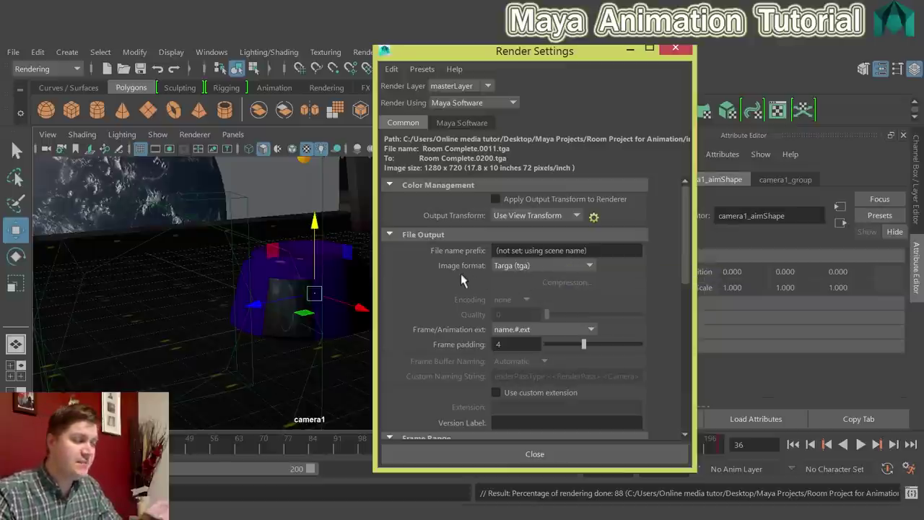
left_click(561, 266)
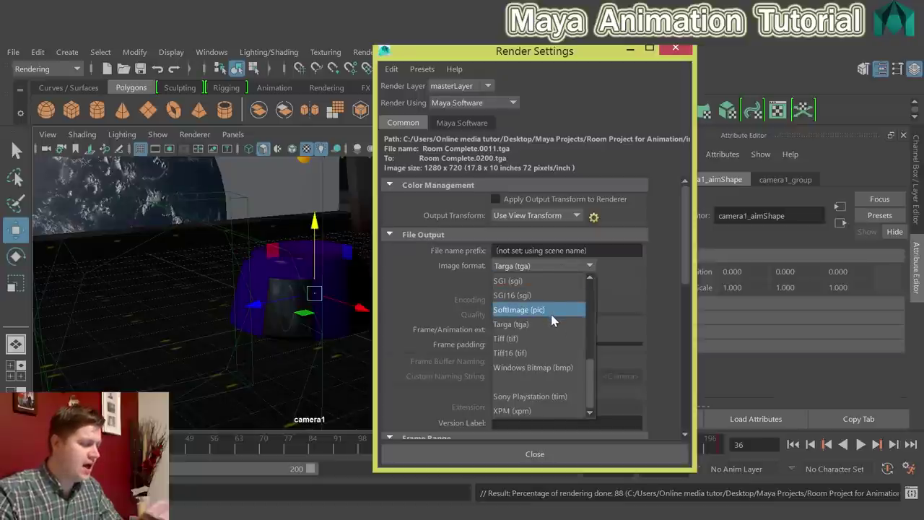
scroll(552, 315, "up", 5)
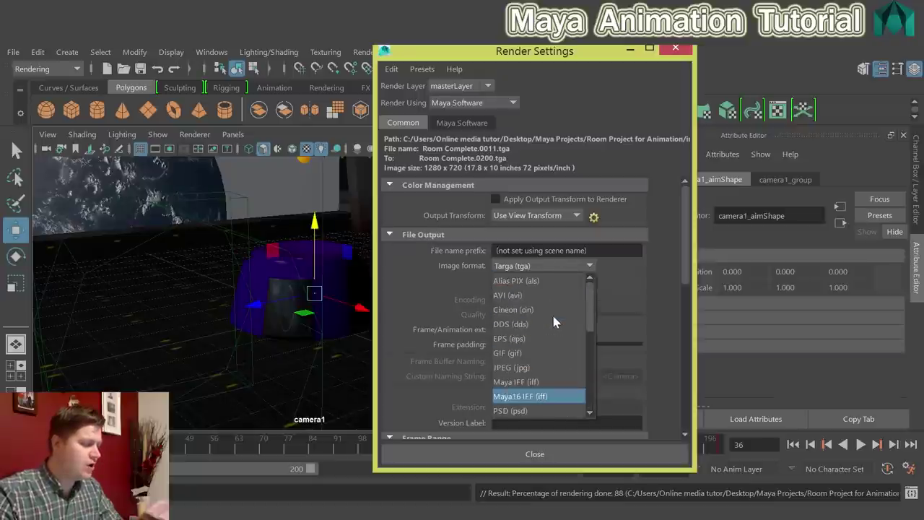
left_click(512, 296)
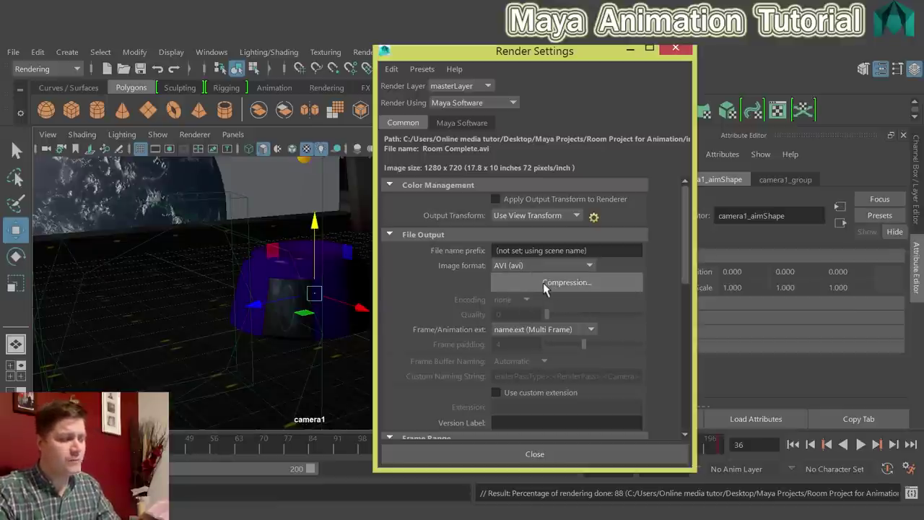
- Set the AVI video compression to the Full Frames (Uncompressed) compressor and accept it
left_click(544, 284)
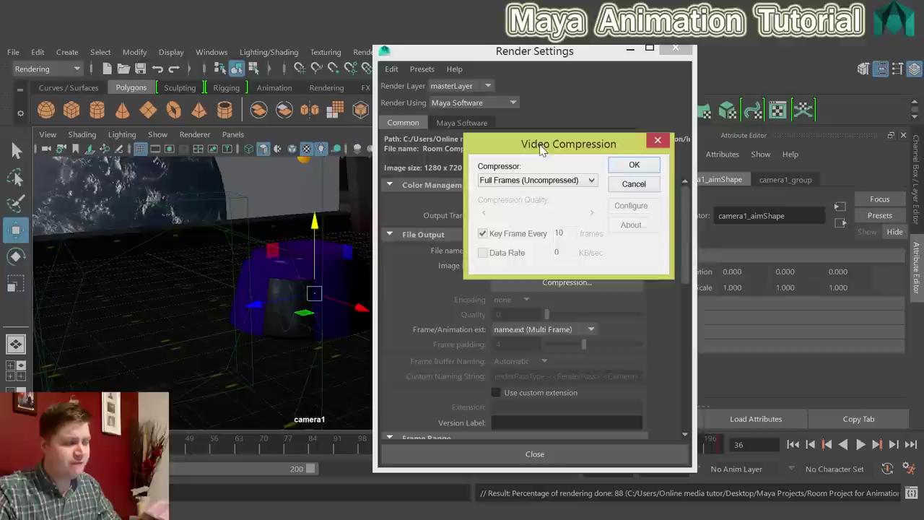
left_click(490, 182)
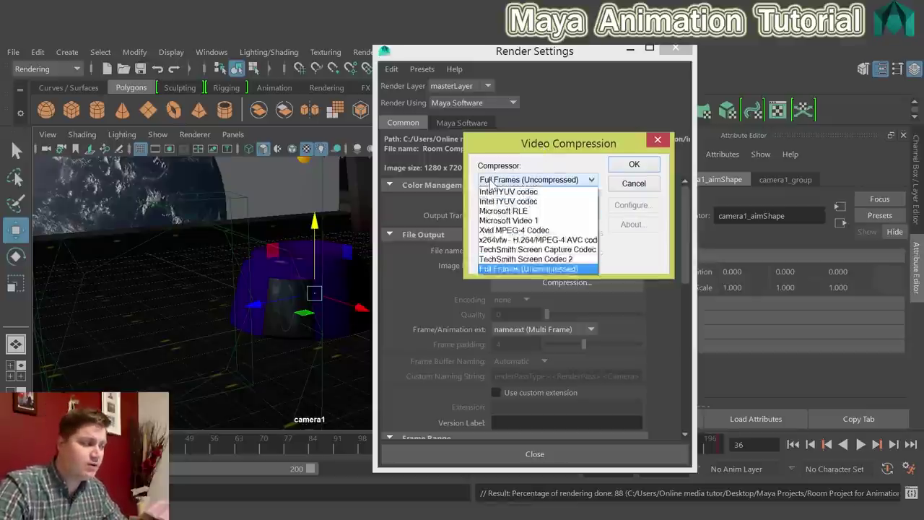
left_click(525, 268)
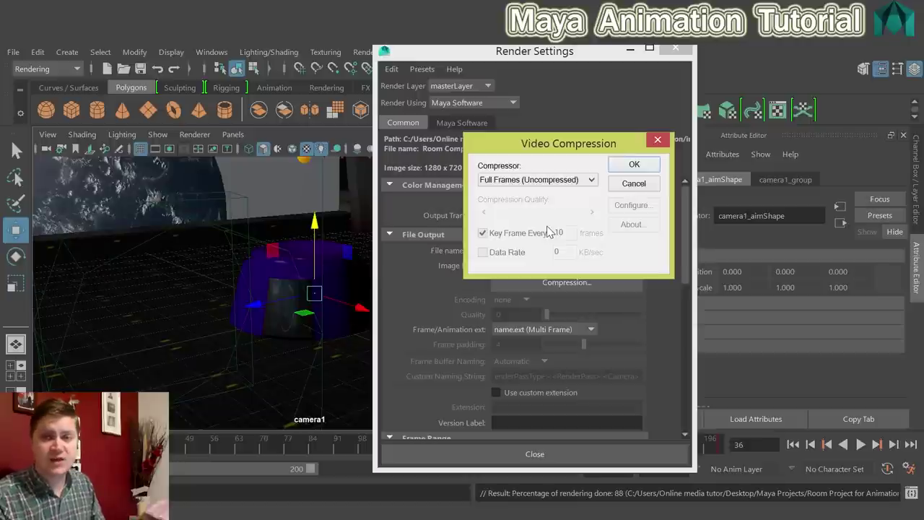
left_click(634, 165)
- Set the render's start frame to 1, close the Render Settings and batch render the animation as an AVI
scroll(576, 276, "down", 5)
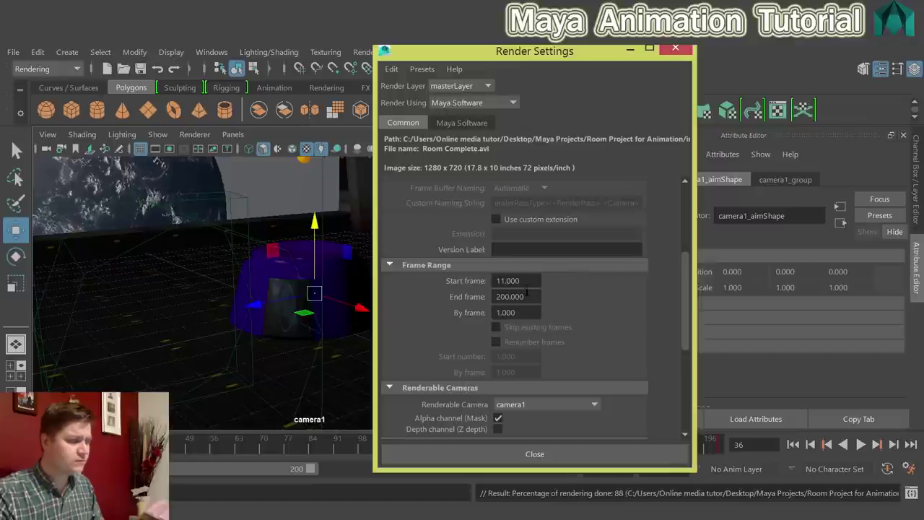
left_click_drag(531, 282, 441, 281)
type("1")
key("Return")
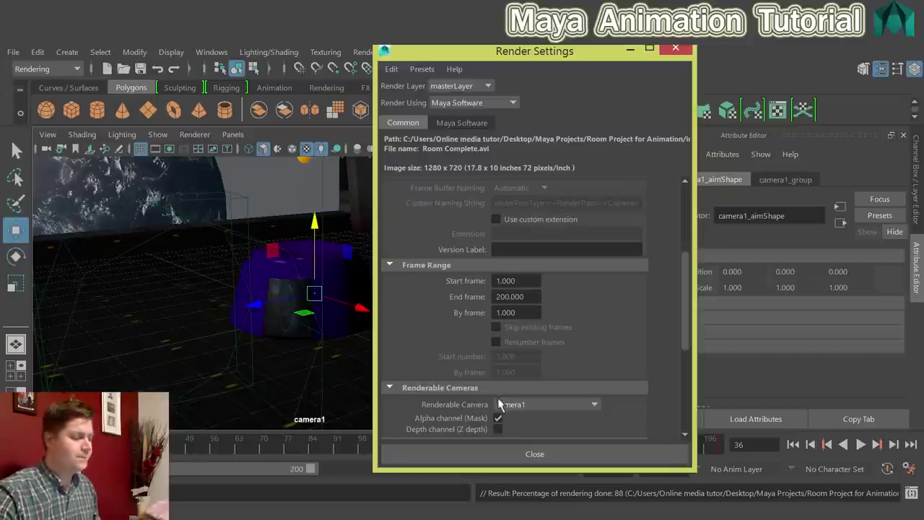
left_click(548, 454)
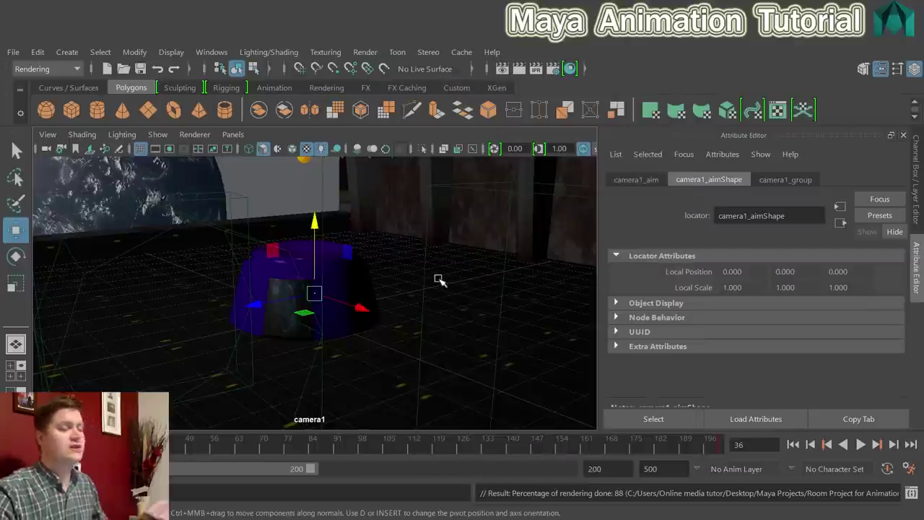
left_click(366, 53)
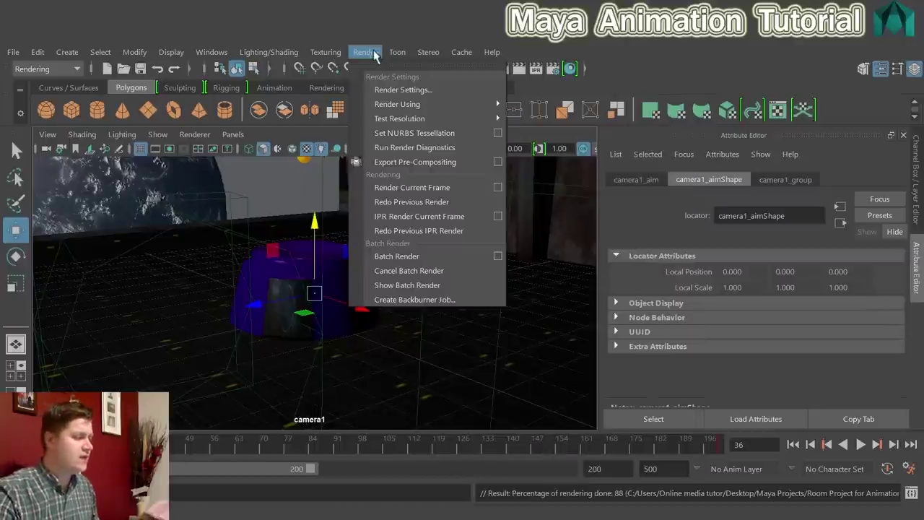
left_click(423, 256)
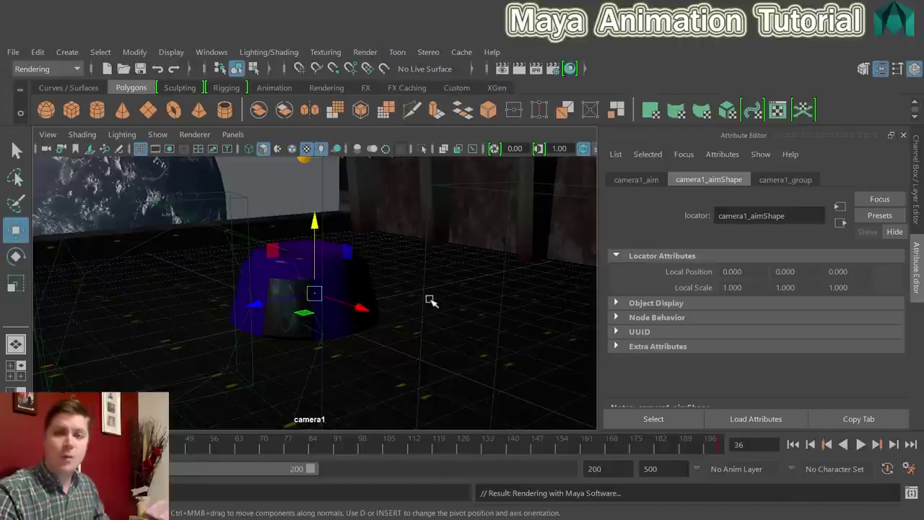